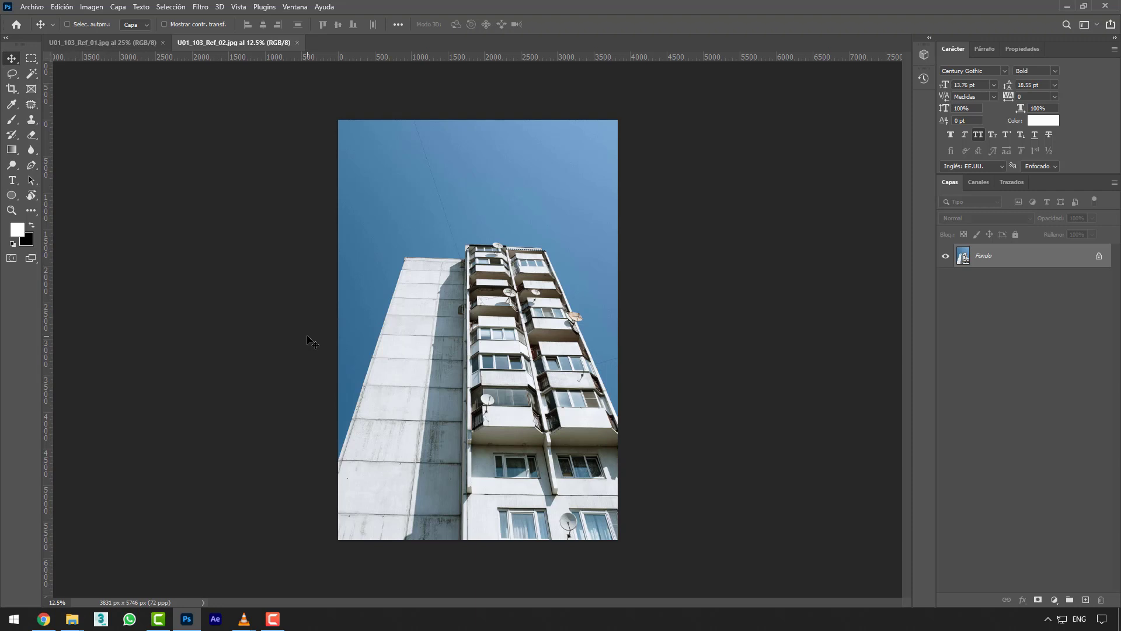
left_click(201, 7)
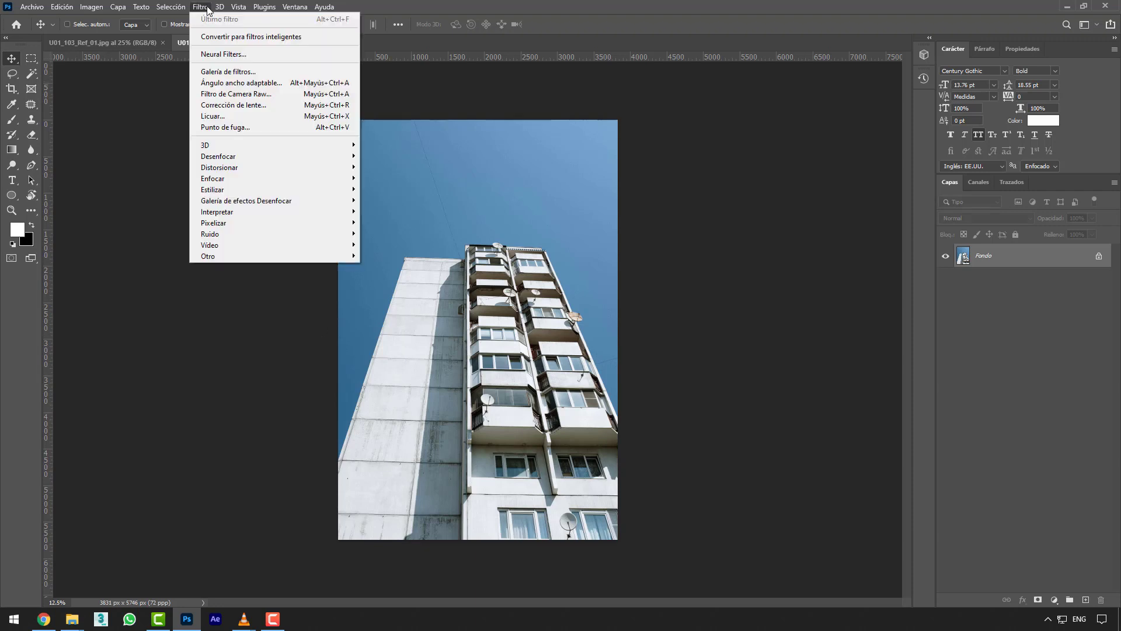
mouse_move(237, 161)
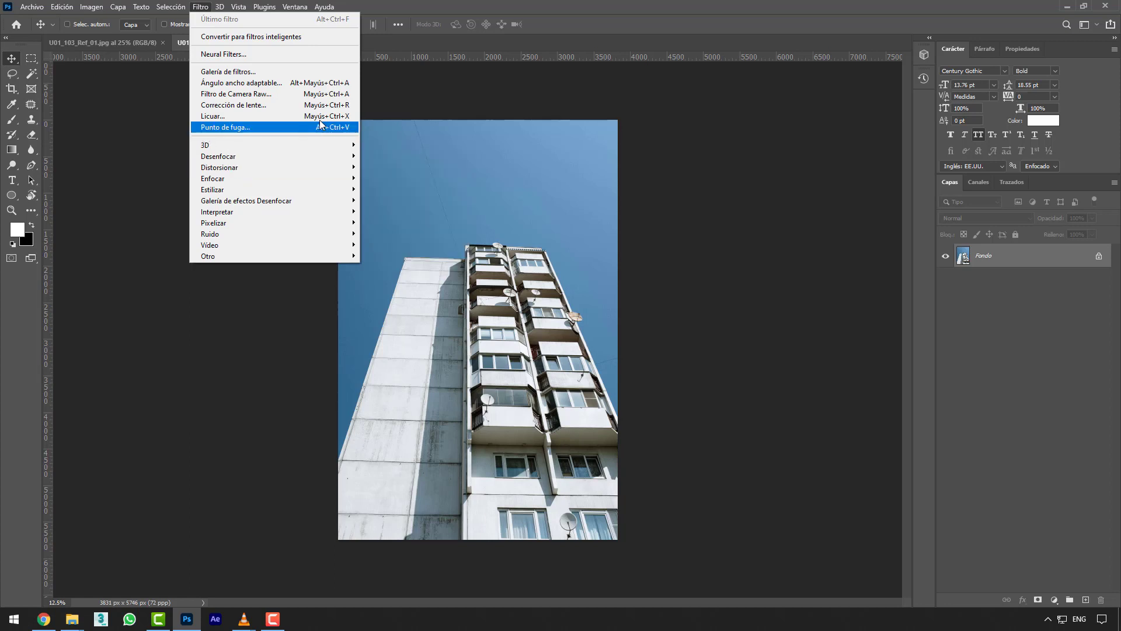
left_click(405, 100)
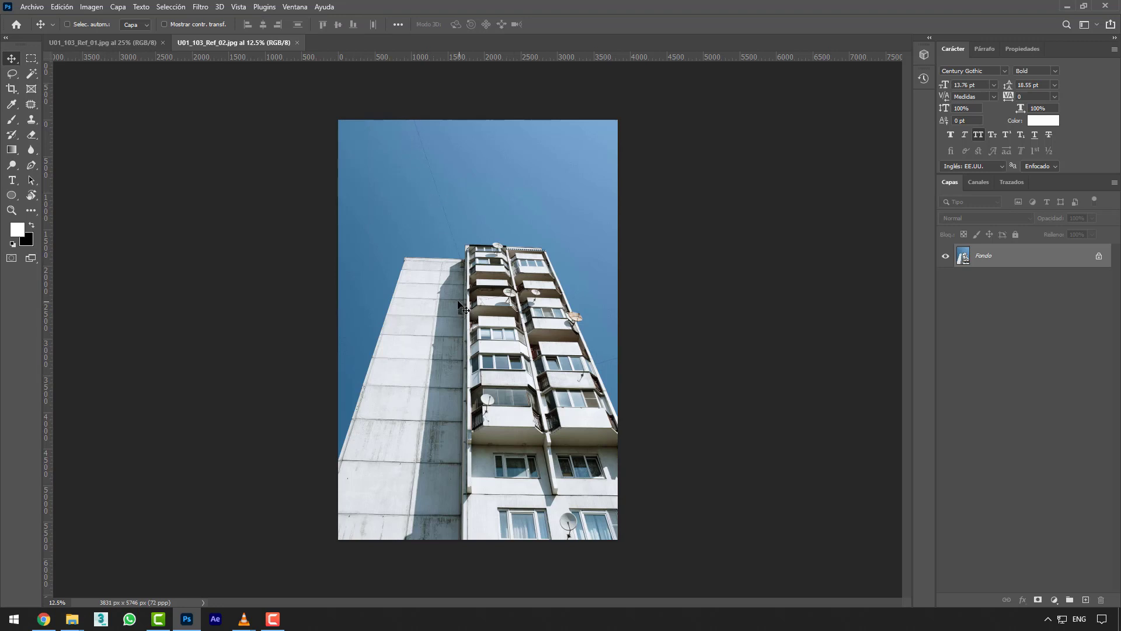
left_click(138, 45)
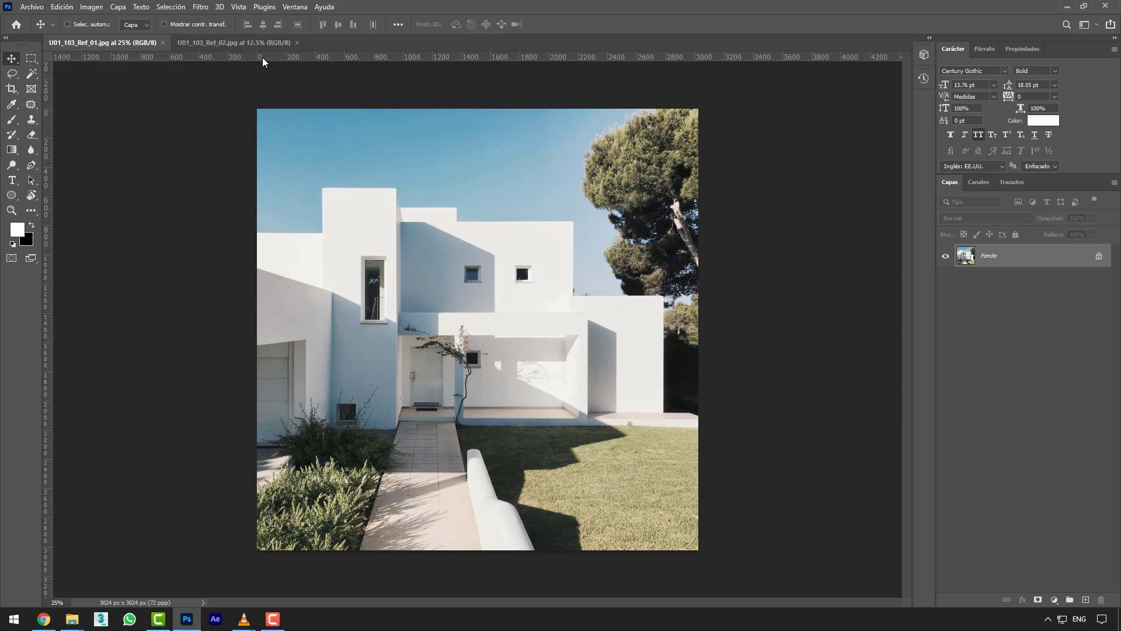
left_click(222, 48)
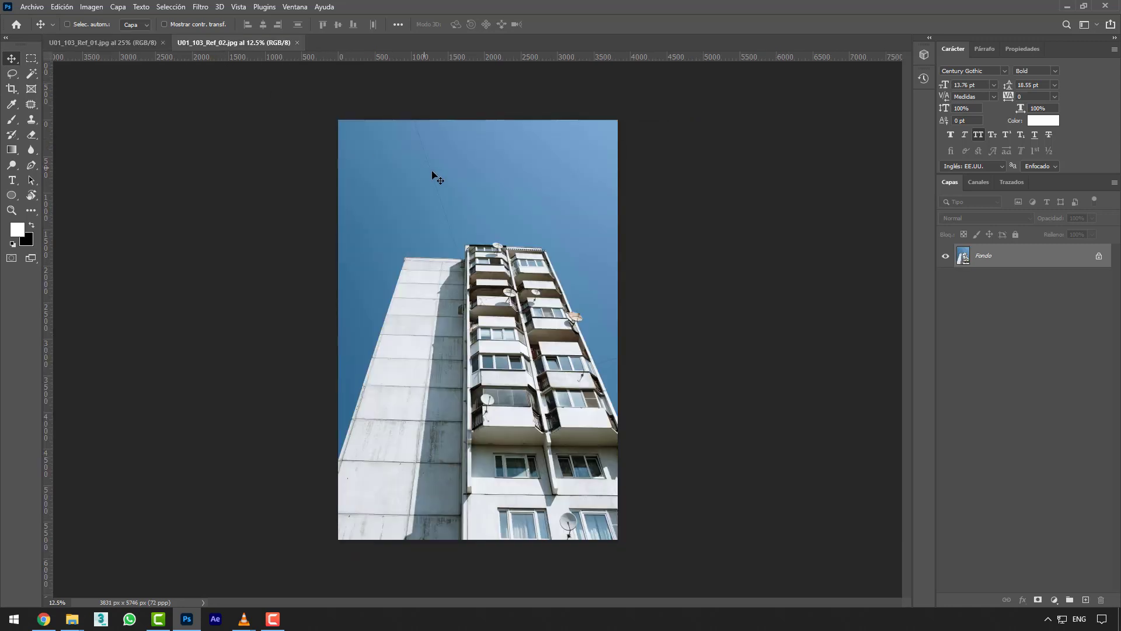
Duplicate the Fondo layer, hide the original and convert the copy into a smart object.
key("ctrl+j")
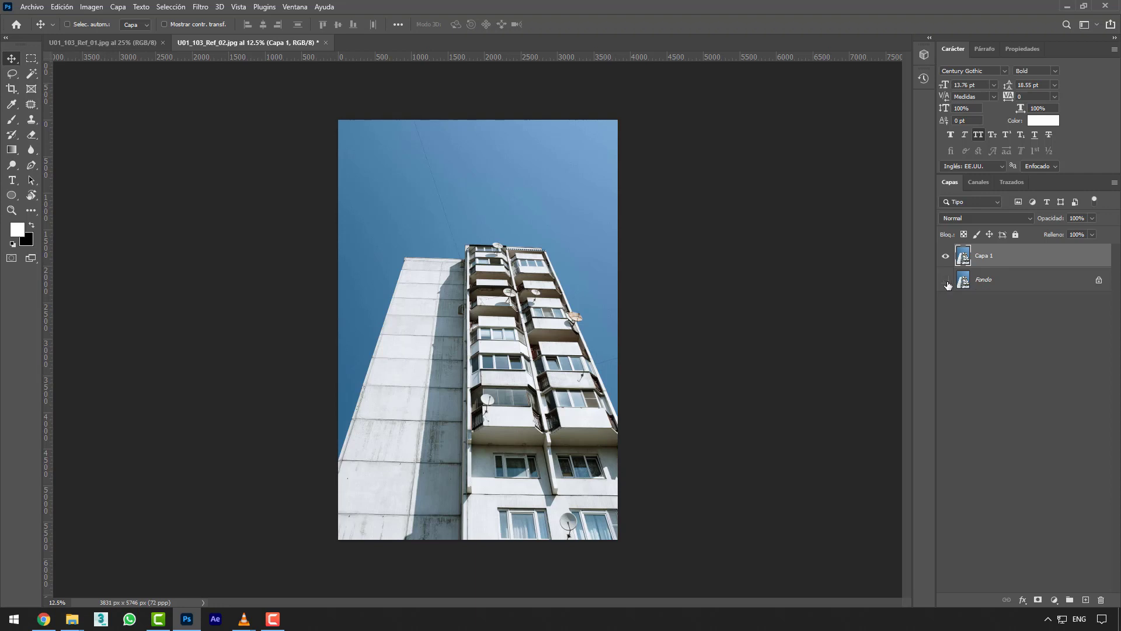
right_click(990, 258)
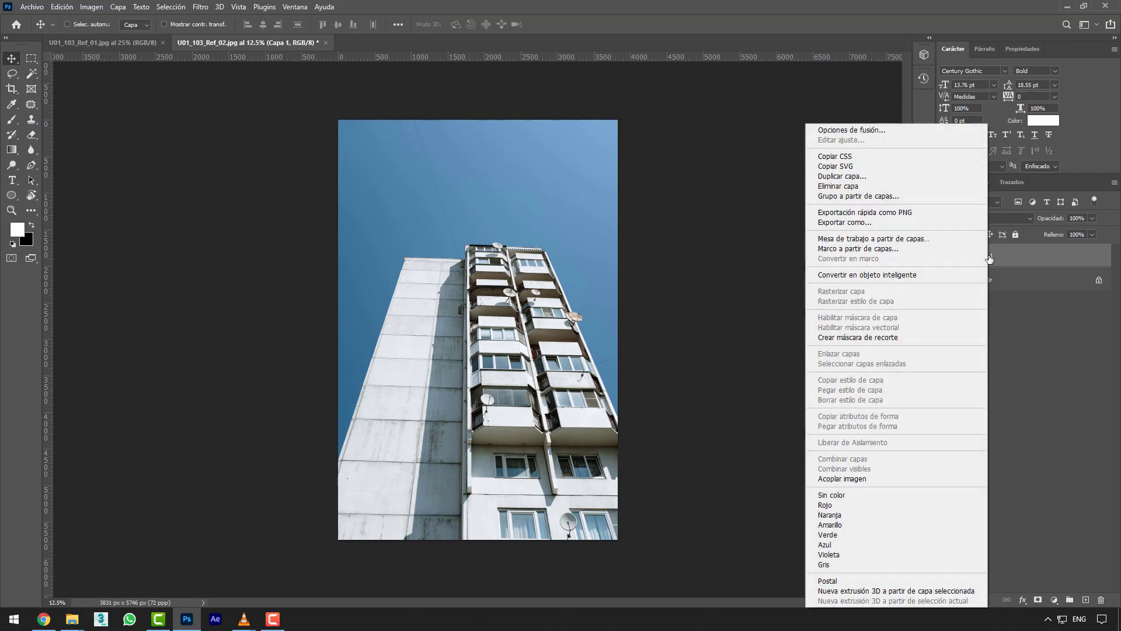
left_click(954, 277)
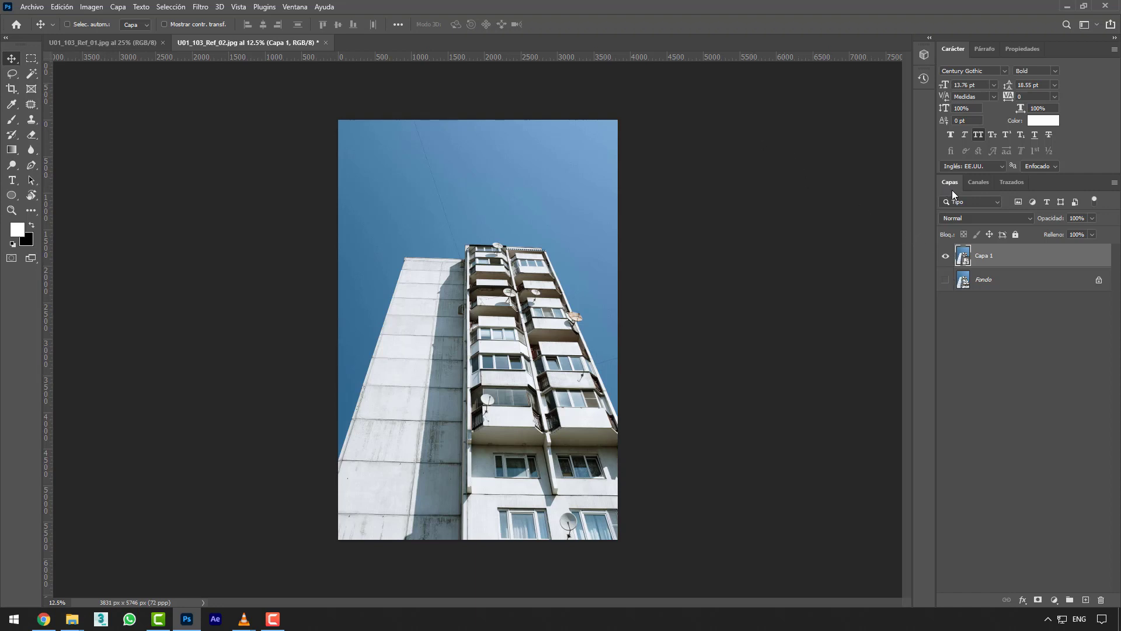
Make seven copies of the Capa 1 smart object and hide all of the copies.
key("ctrl+j")
key("ctrl+j")
key("ctrl+j")
key("ctrl+j")
key("ctrl+j")
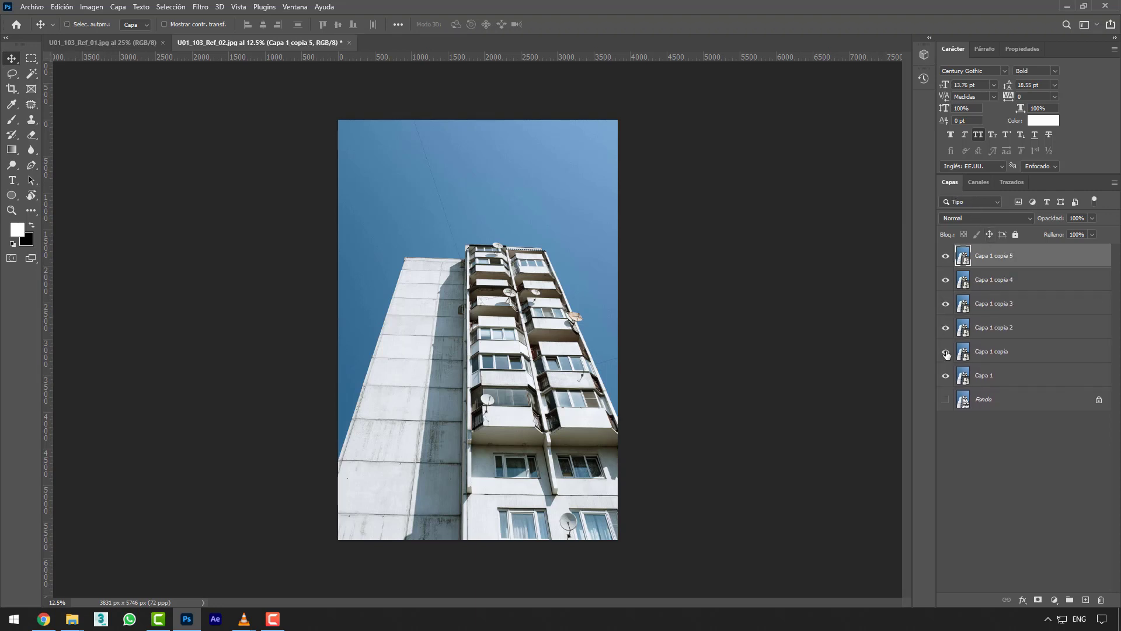
left_click_drag(946, 353, 946, 257)
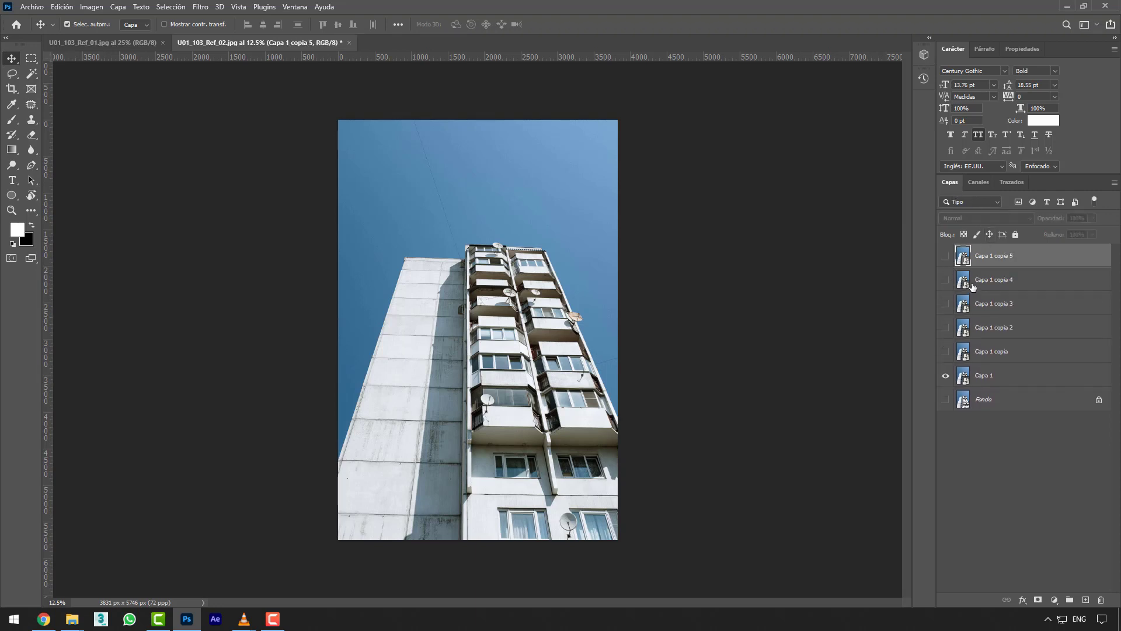
key("ctrl+j")
key("ctrl+j")
Select the Capa 1 smart object and rasterize it into a regular layer.
left_click(977, 422)
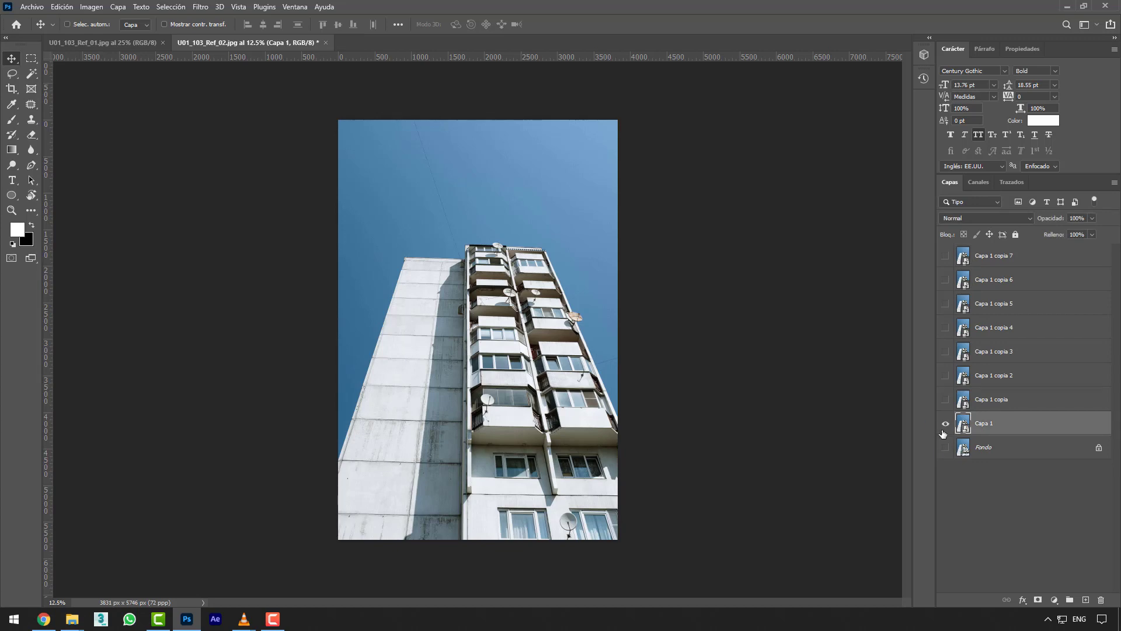
left_click(945, 424)
left_click(945, 424)
left_click(204, 9)
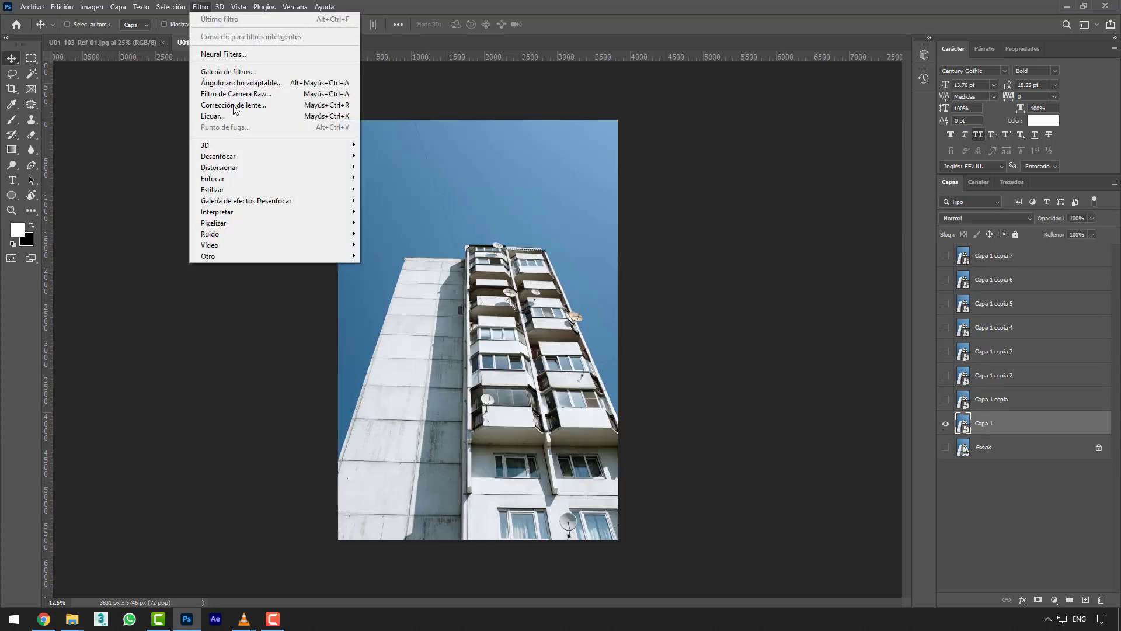
mouse_move(275, 212)
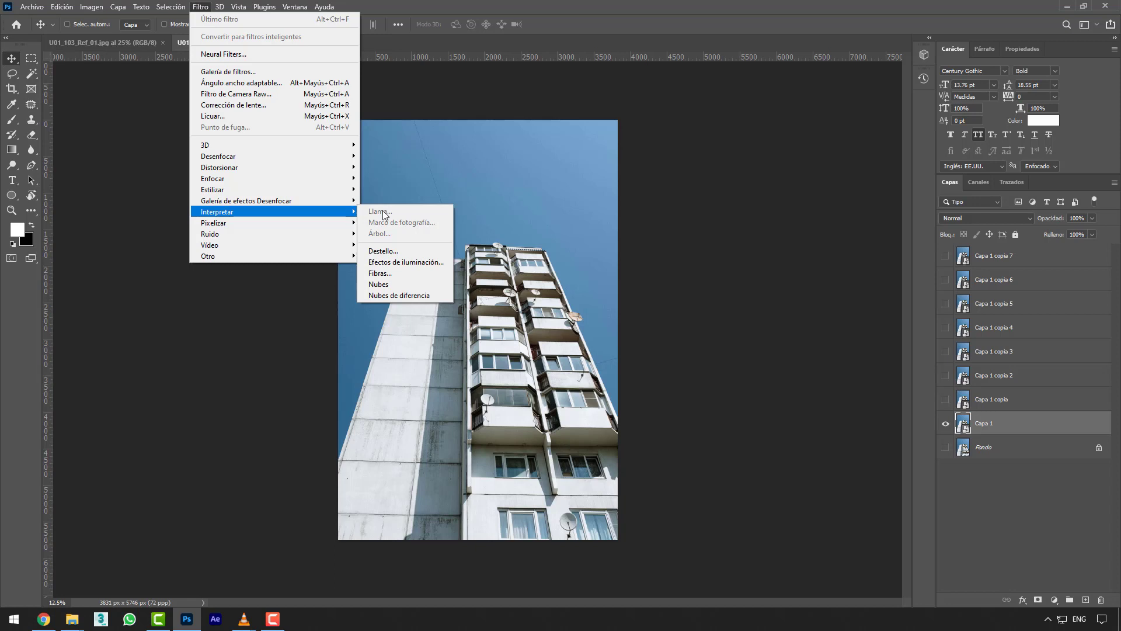
left_click(978, 419)
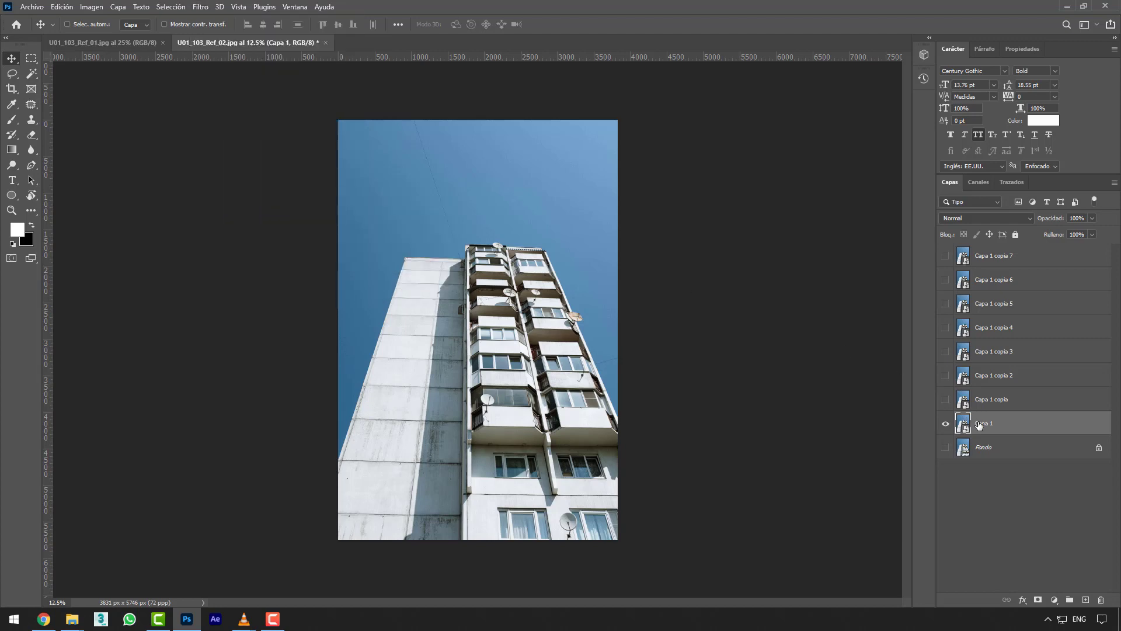
right_click(984, 430)
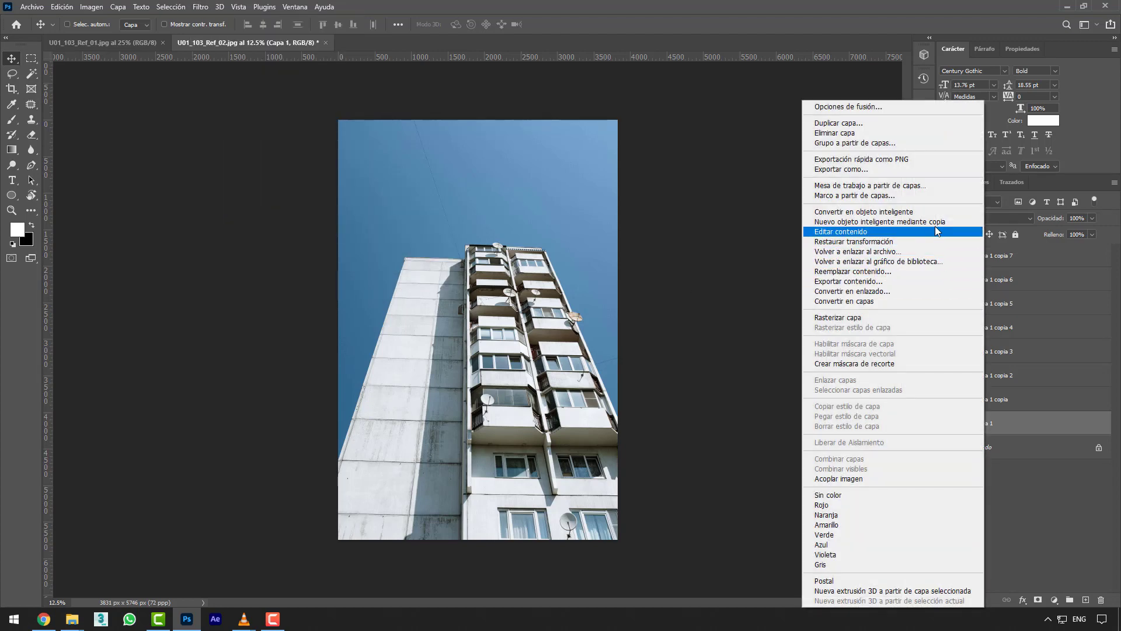
left_click(923, 318)
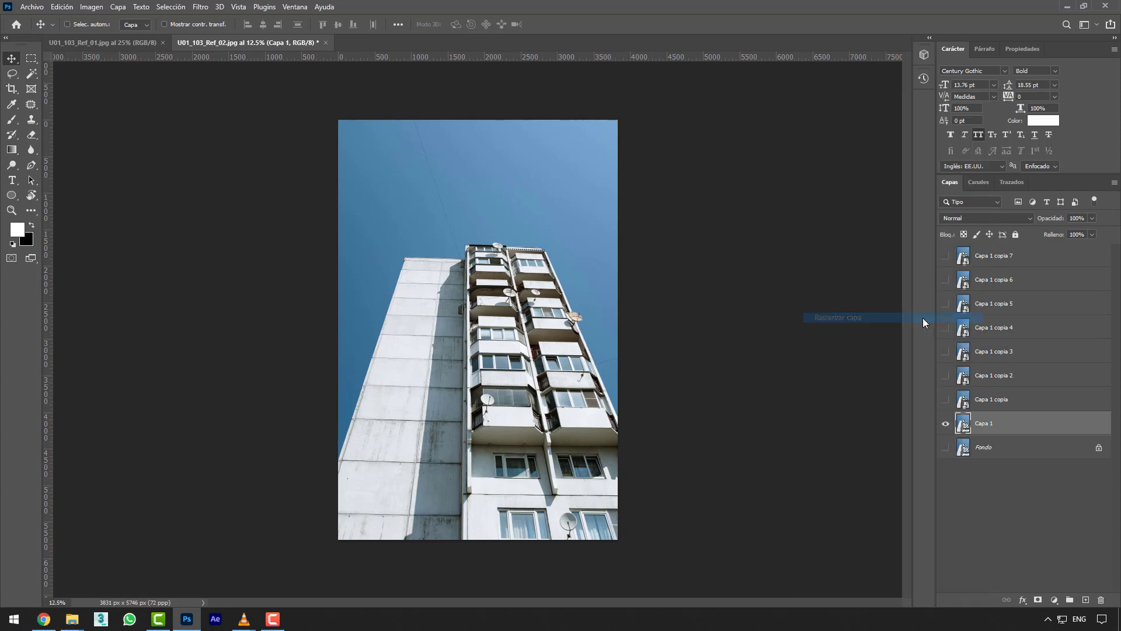
Try to apply the Llama render filter to the rasterized Capa 1 layer.
left_click(208, 13)
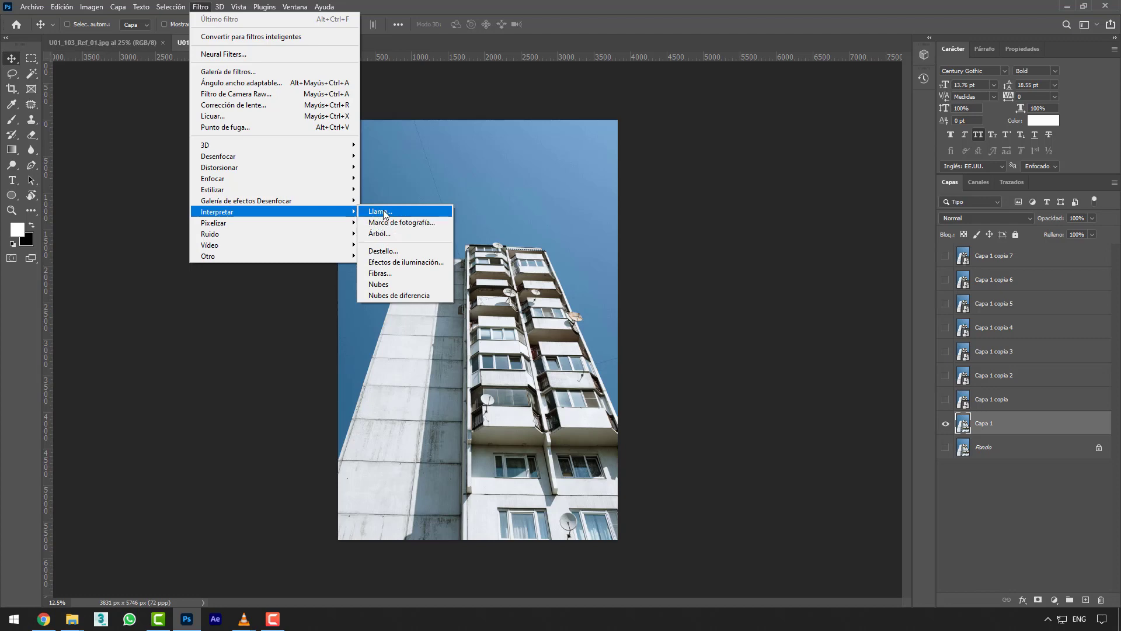
left_click(384, 211)
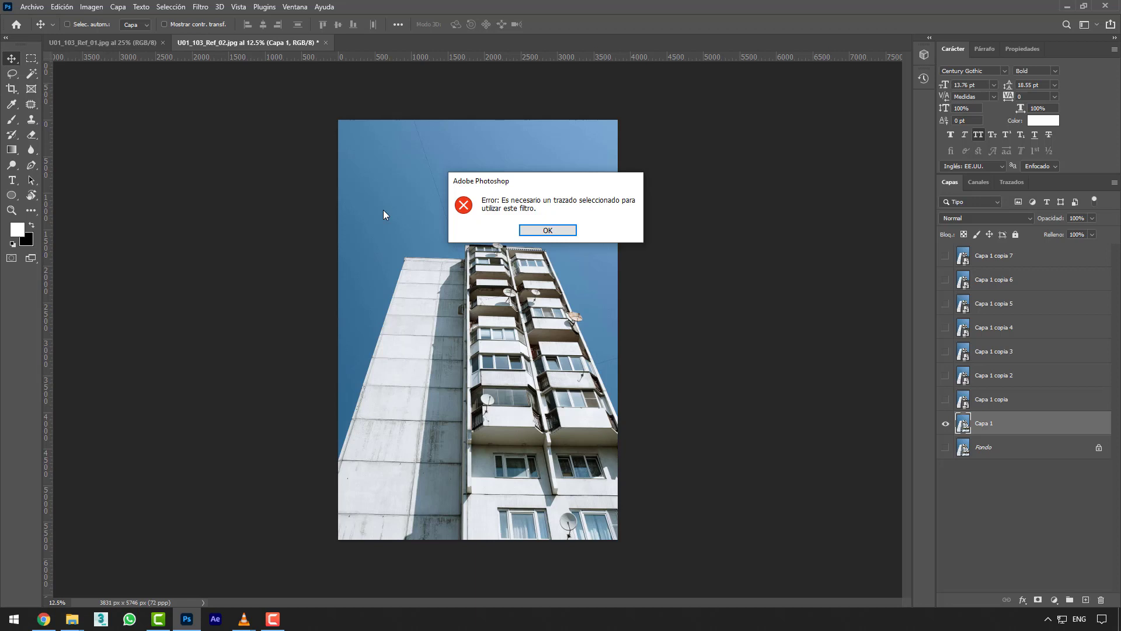
left_click(546, 230)
left_click(200, 8)
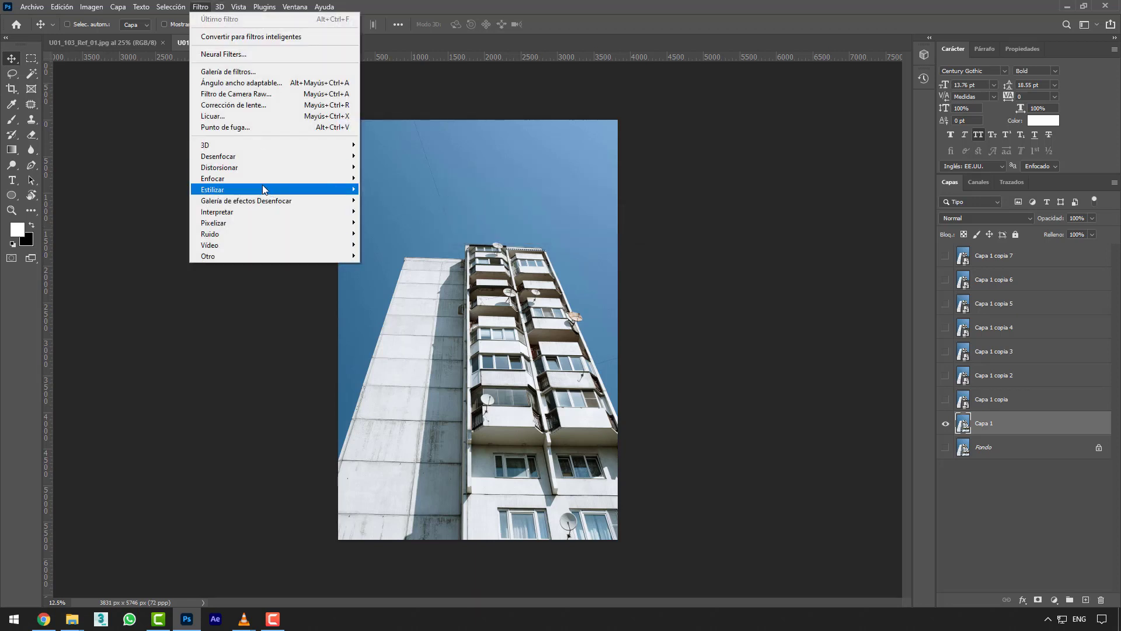
mouse_move(353, 212)
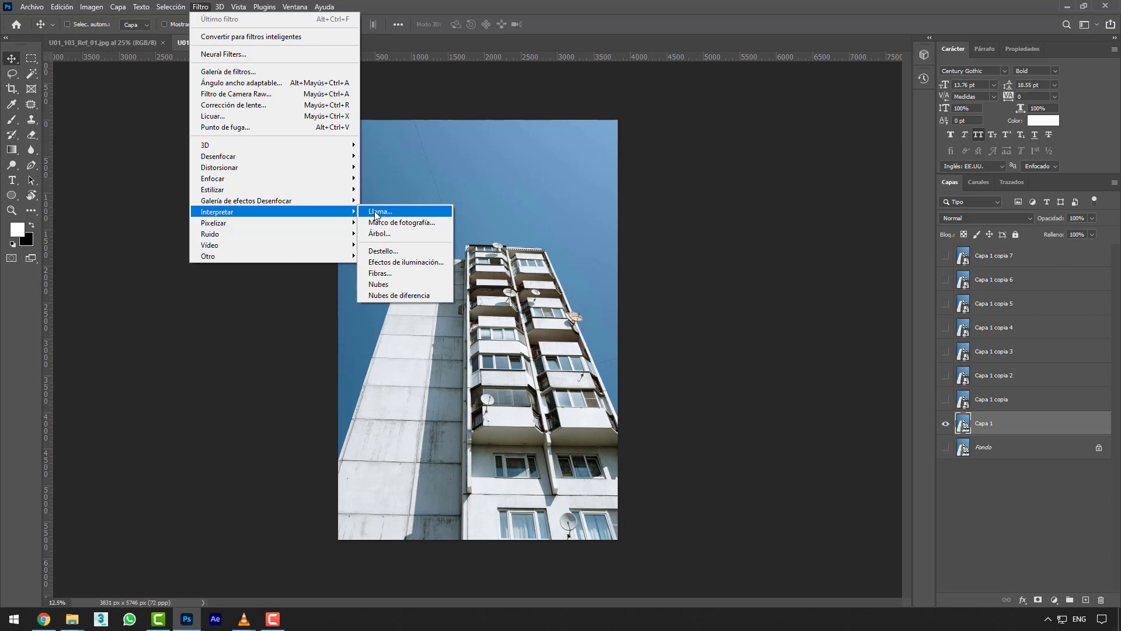
left_click(507, 354)
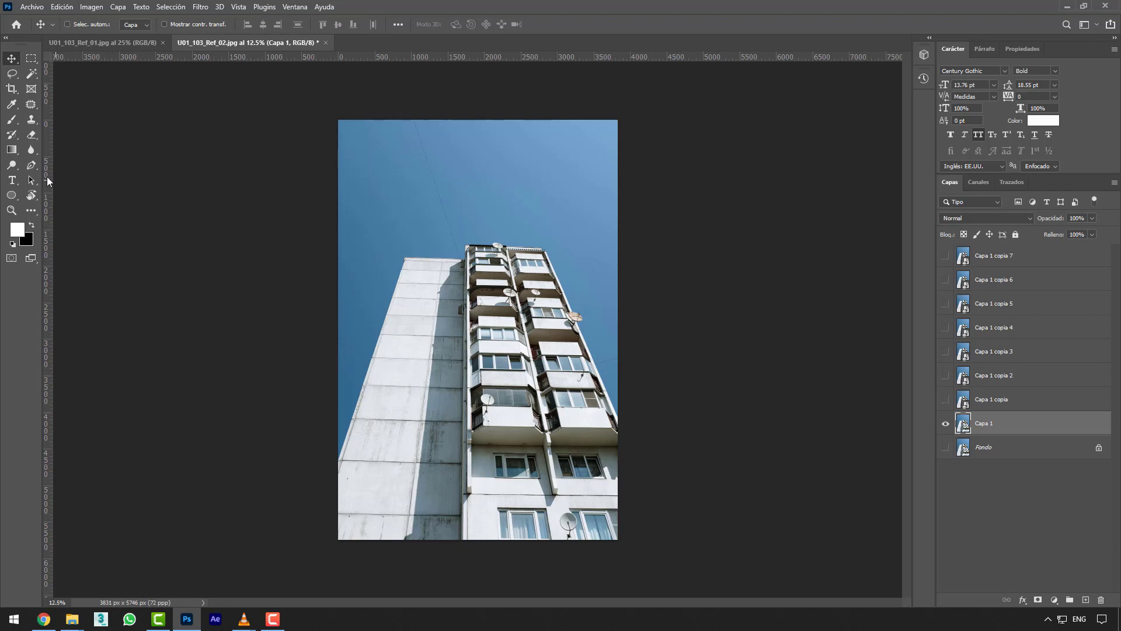
Set the Pen tool to Trazado mode and trace the building's left edge, lower roof and the step up to the taller section.
left_click(36, 167)
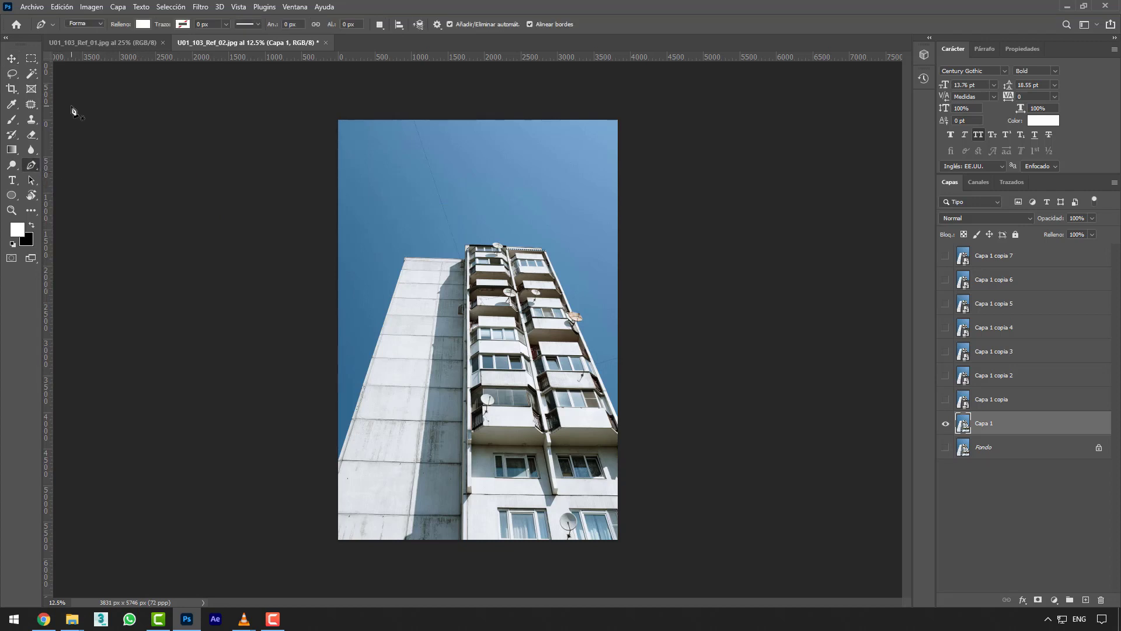
left_click(82, 21)
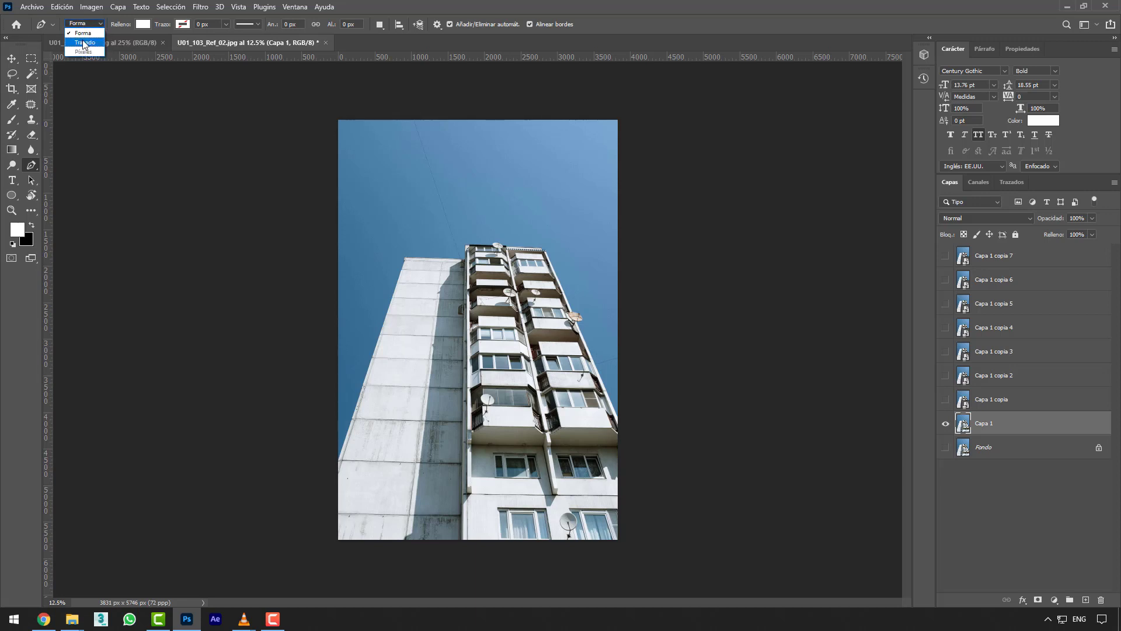
left_click(84, 42)
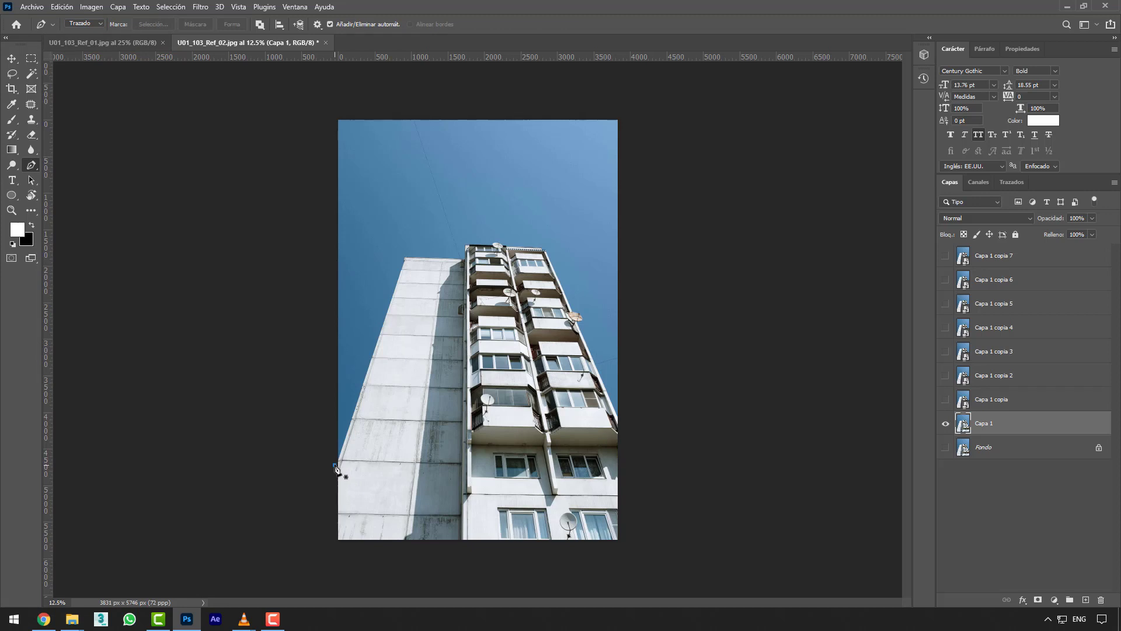
left_click(335, 465)
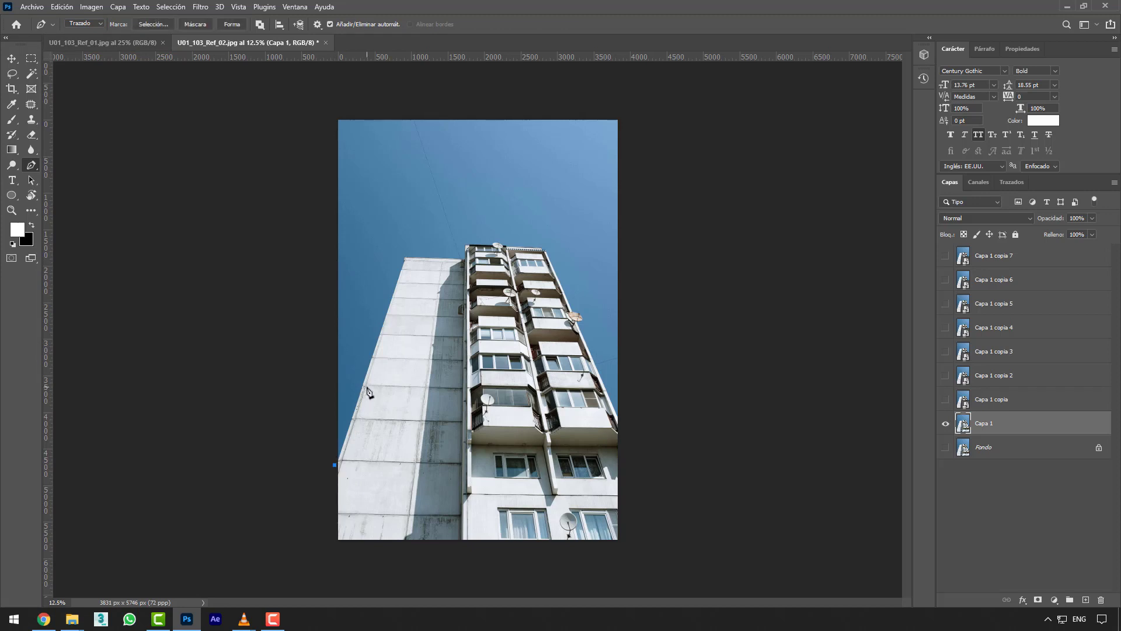
left_click(405, 257)
left_click(466, 258)
left_click(466, 246)
Continue the path around the upper rim of the rooftop satellite dish to the end of the dark roof edge.
scroll(498, 249, "up", 2)
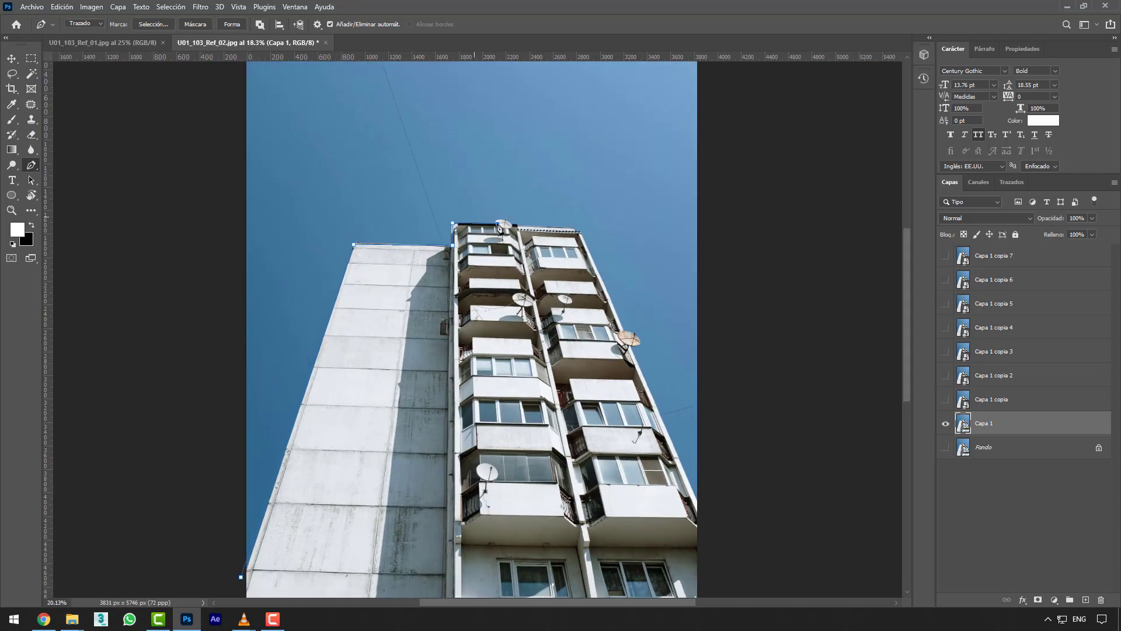
scroll(497, 220, "up", 10)
left_click(490, 233)
left_click(509, 222)
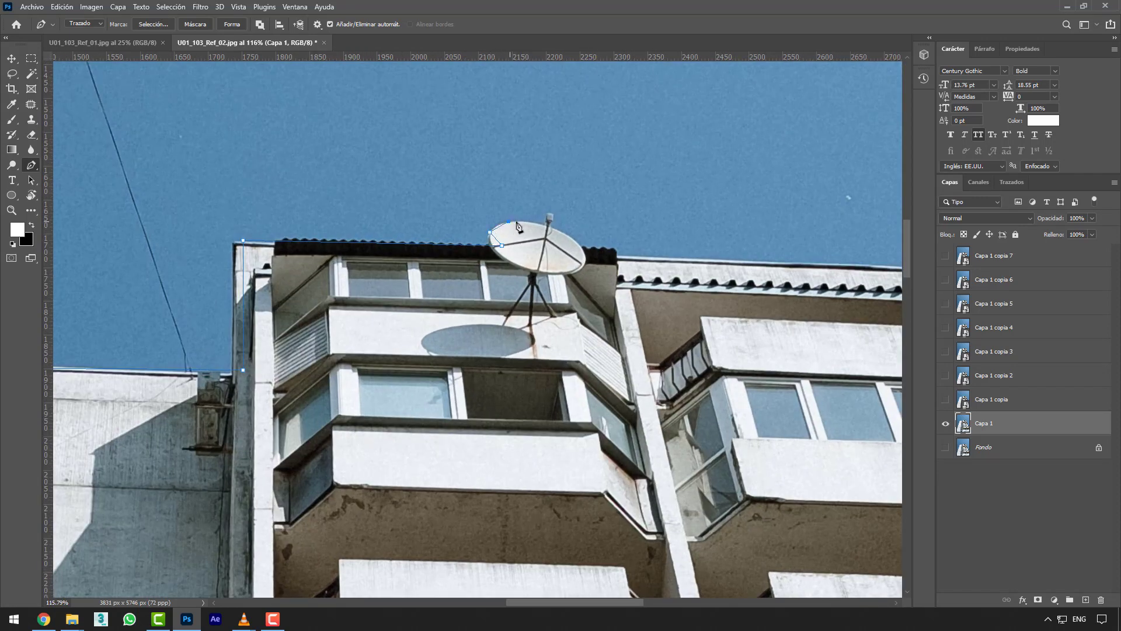
left_click(531, 221)
left_click(551, 229)
left_click(569, 238)
left_click(577, 246)
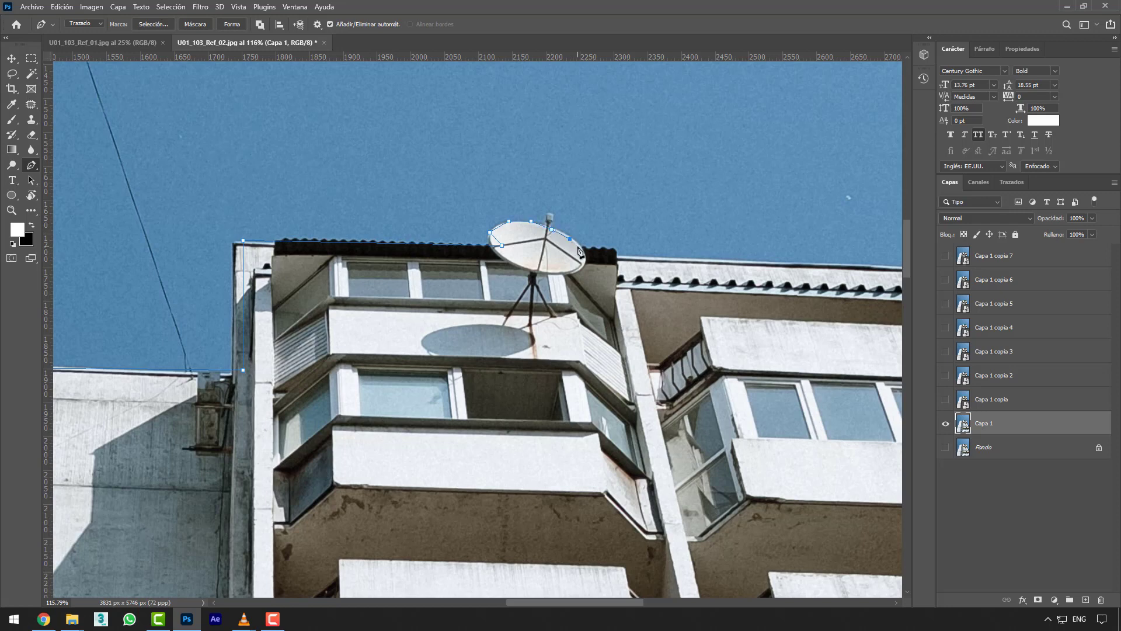
left_click(616, 250)
Extend the path along the remaining roof and down the building's right edge to just past the image border.
scroll(620, 255, "down", 2)
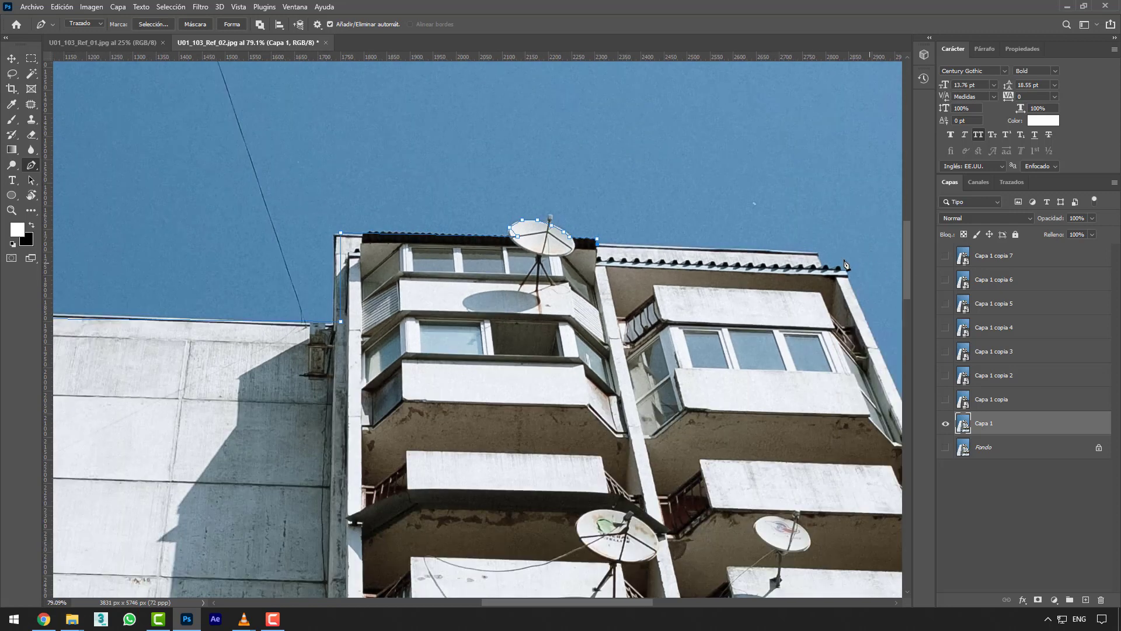
left_click(820, 251)
left_click(823, 269)
scroll(850, 278, "down", 5)
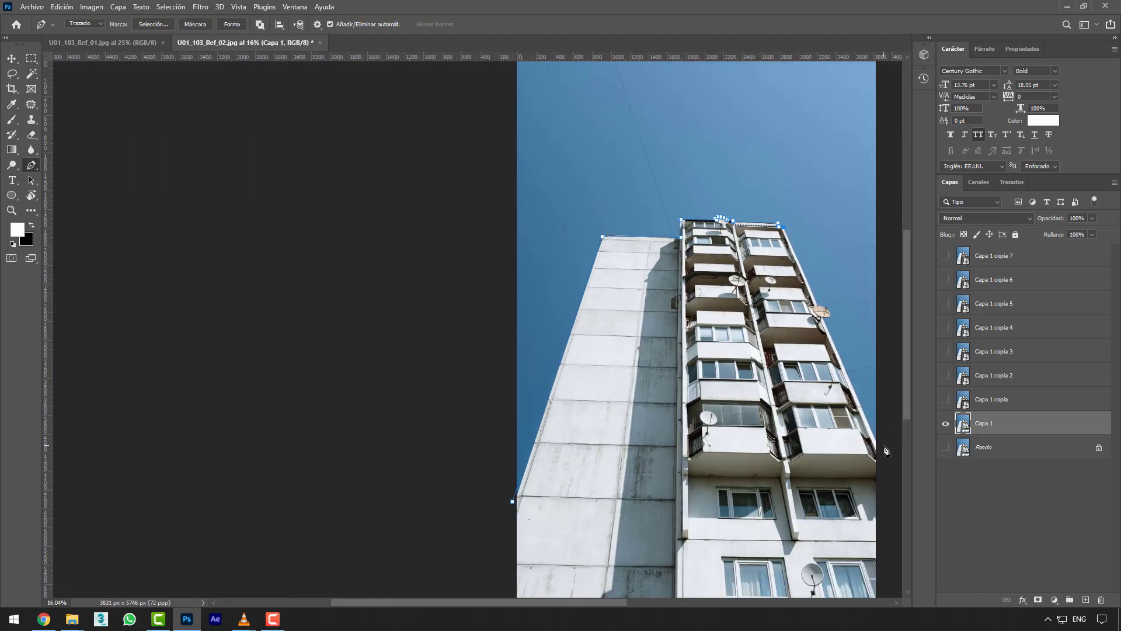
left_click(884, 448)
scroll(724, 347, "down", 2)
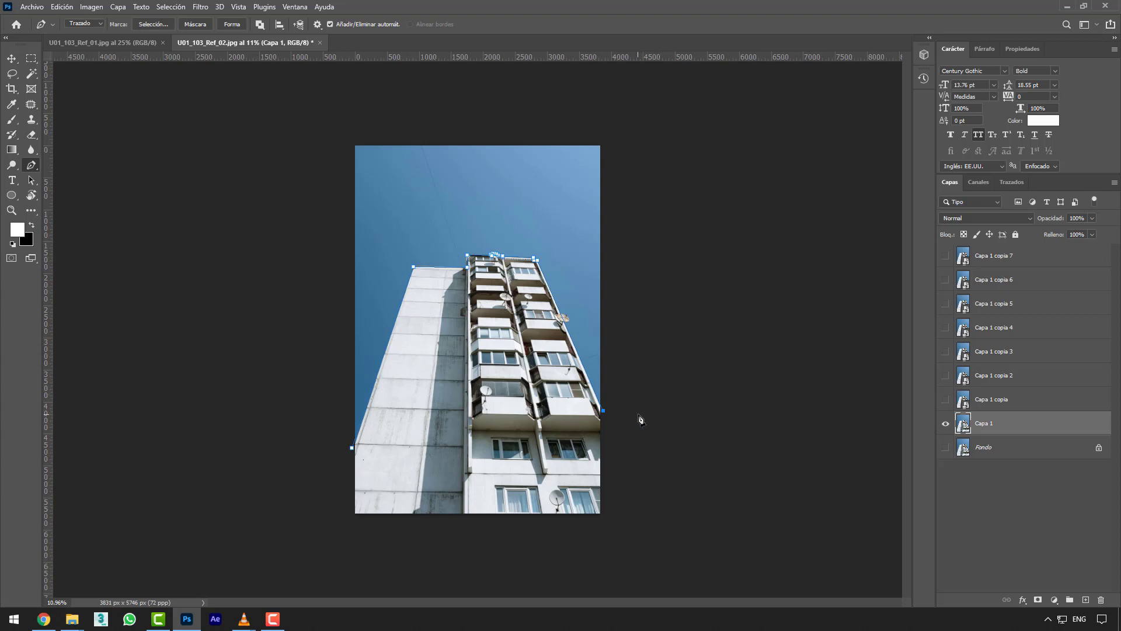
Hide Capa 1 and add a new empty layer directly above it.
left_click(946, 425)
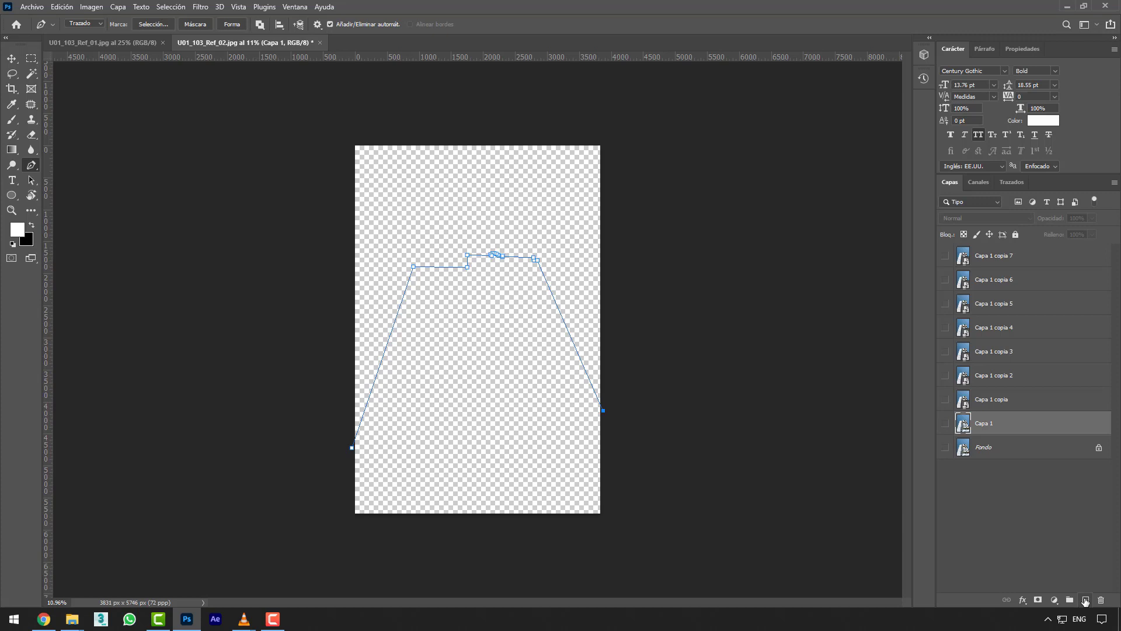
left_click(1086, 600)
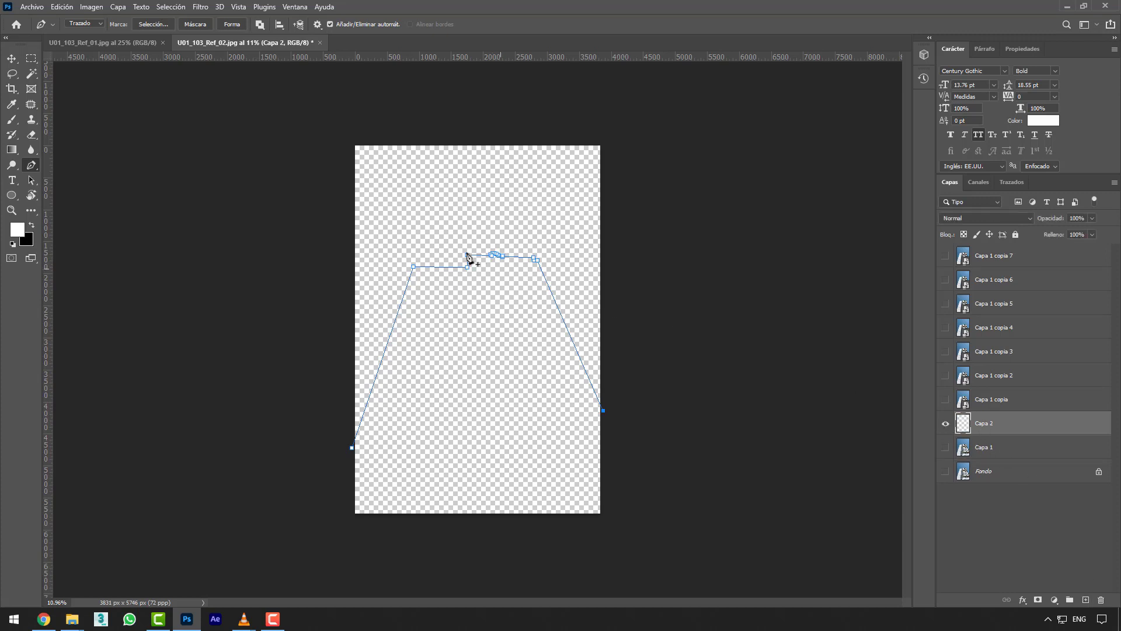
left_click(460, 267)
key("ctrl+z")
Start the Llama filter on Capa 2 and set the flame length (Longitud) to 358 and the width (Anchura) to 277.
left_click(14, 60)
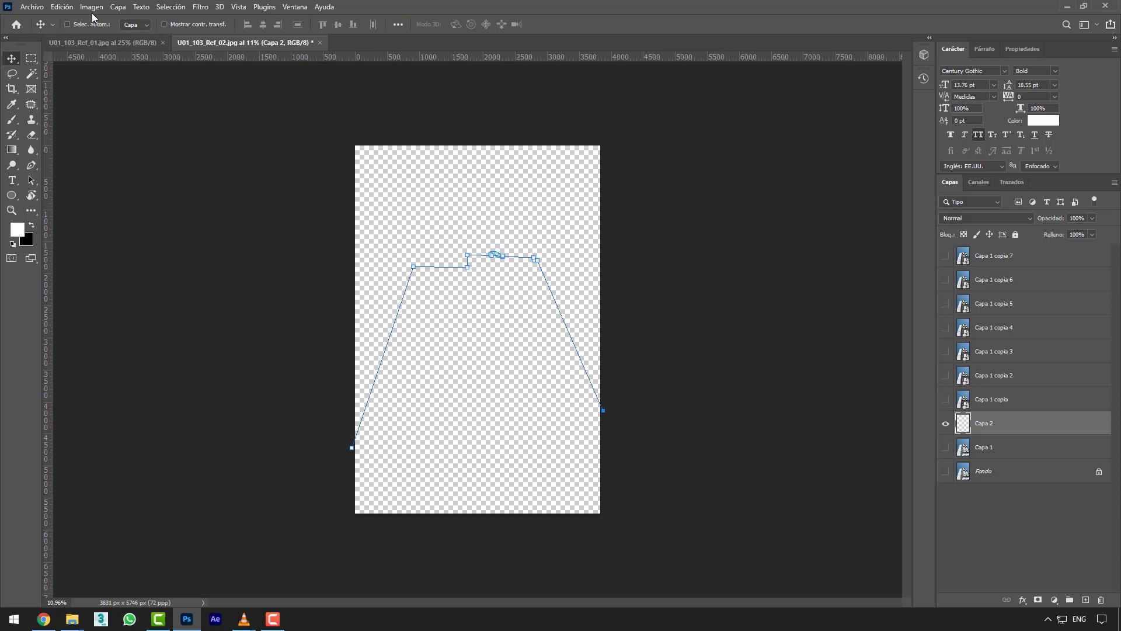
left_click(202, 8)
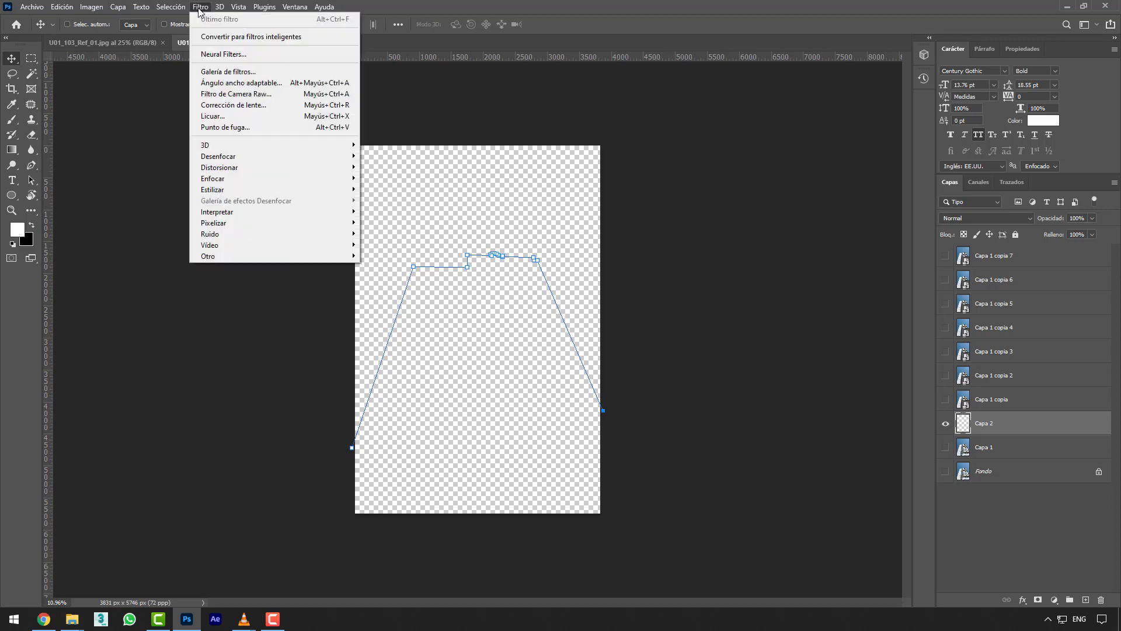
mouse_move(258, 212)
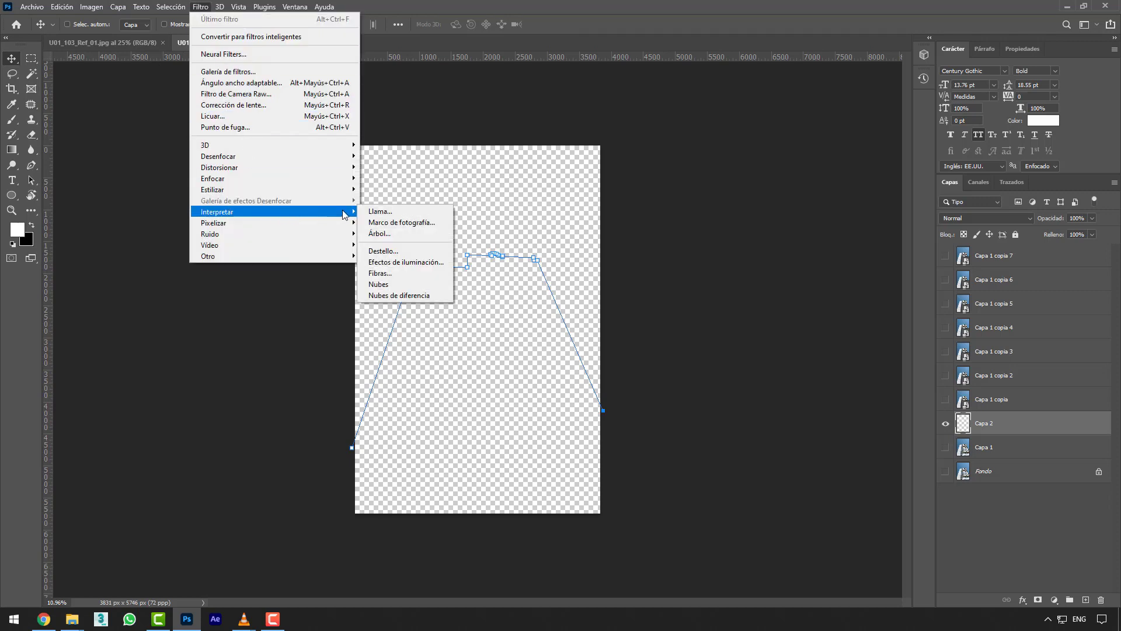
left_click(374, 213)
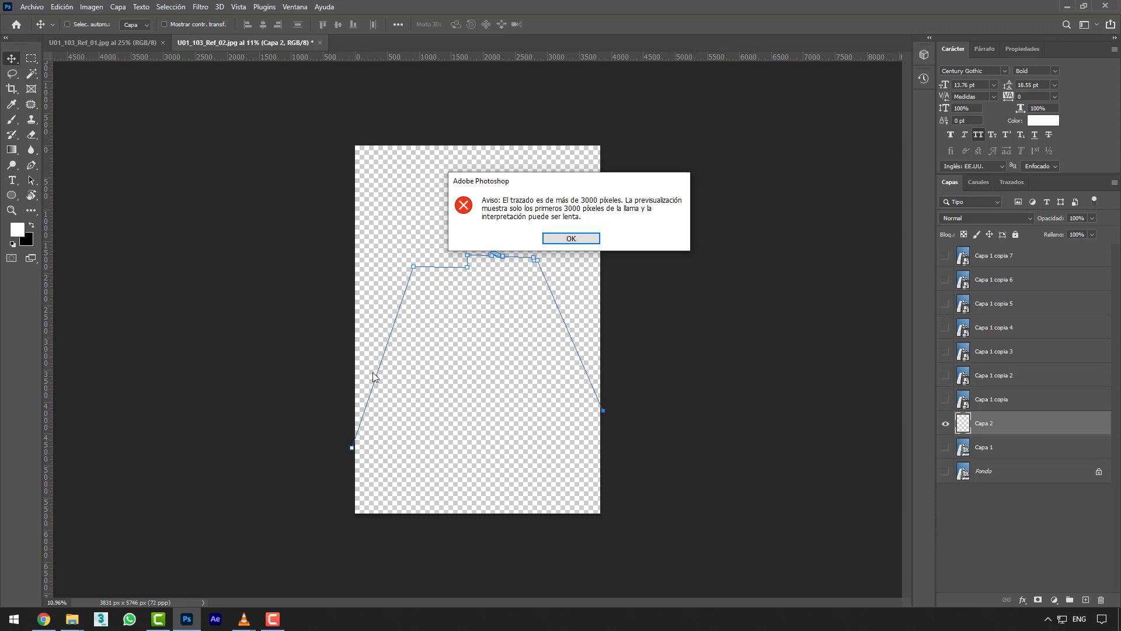
left_click(571, 239)
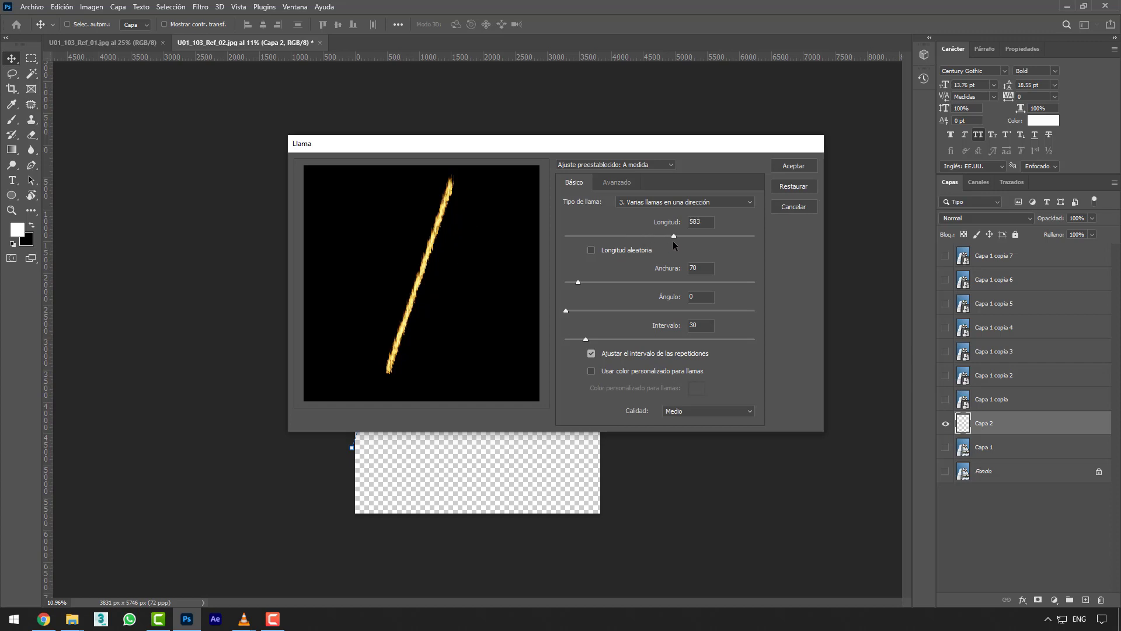
left_click(584, 236)
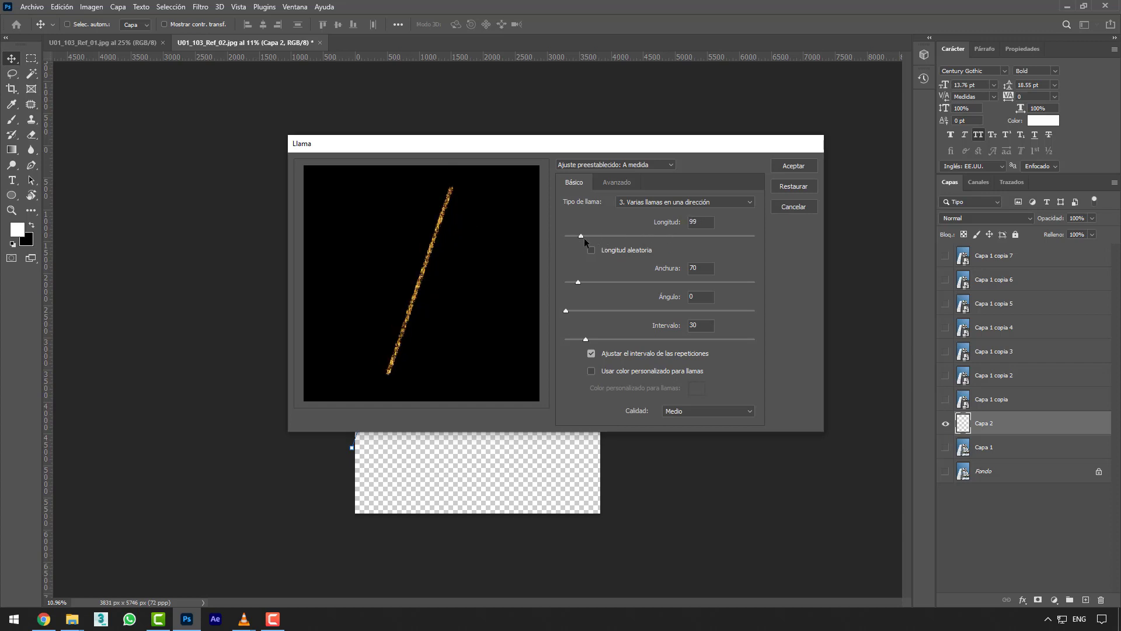
left_click(630, 236)
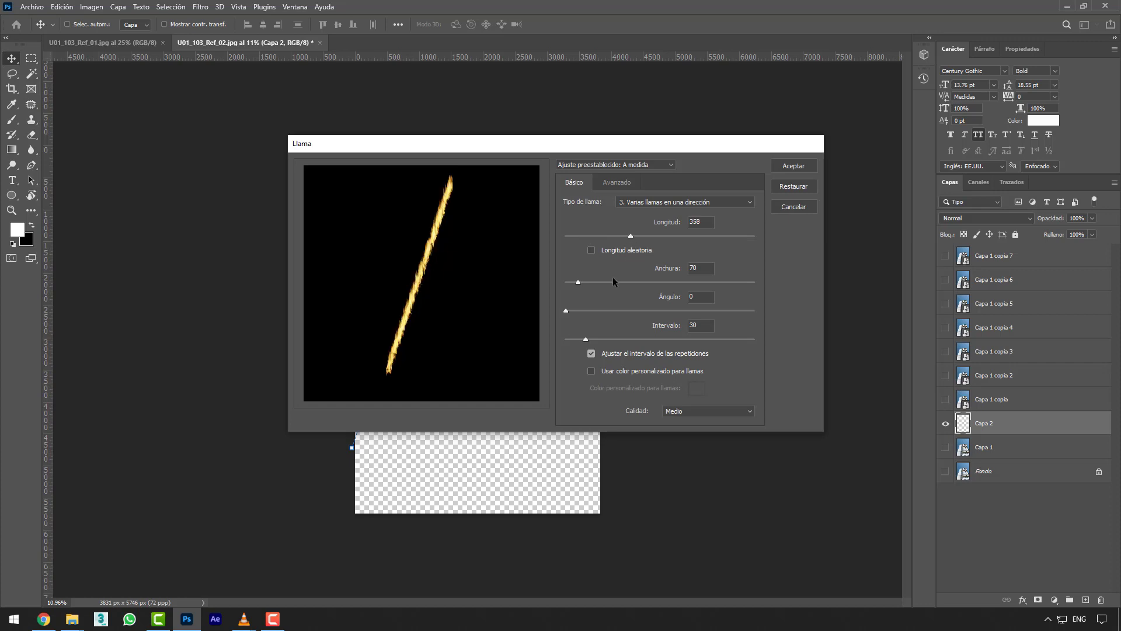
left_click(629, 282)
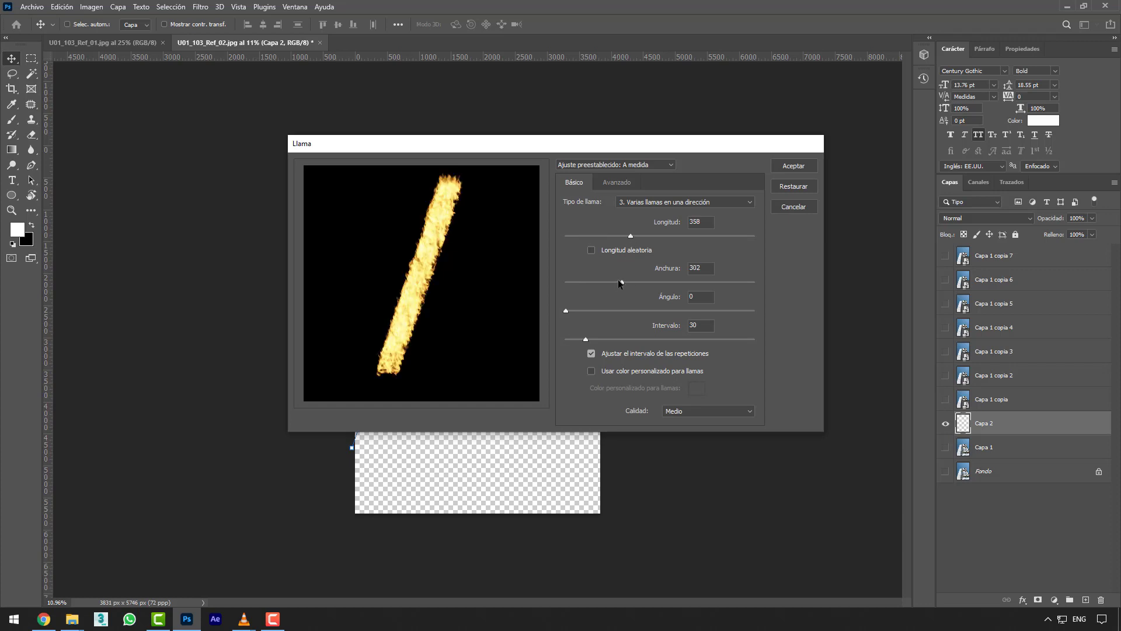
left_click(616, 282)
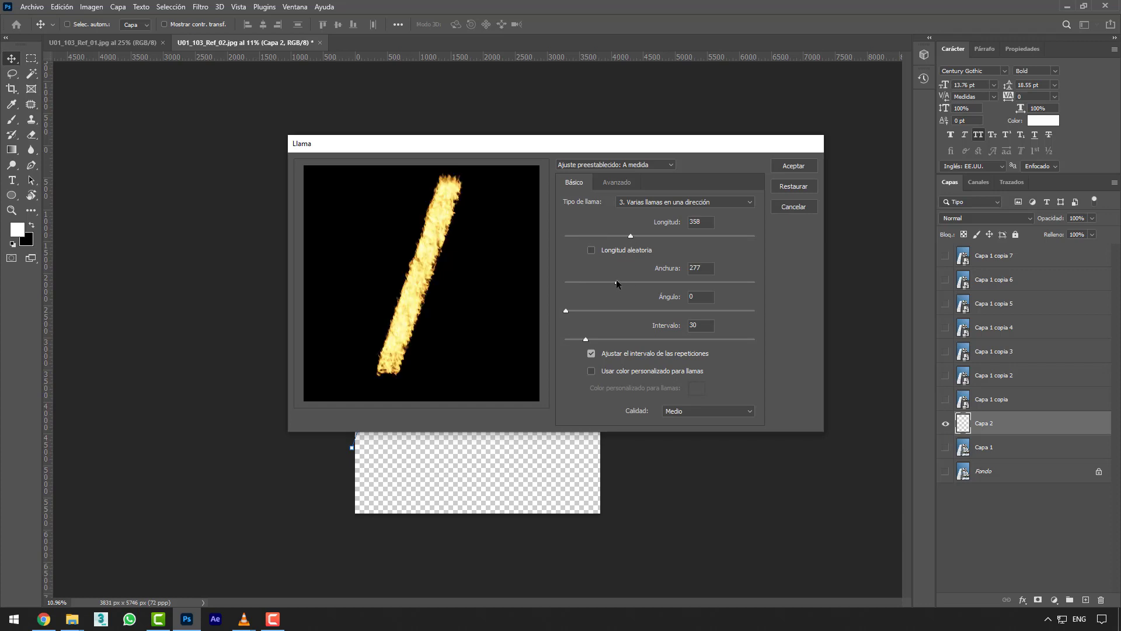
Set the flame angle to 40, the interval to 129 and the quality to Fina (Muy lento), and apply the filter.
left_click(621, 311)
left_click_drag(622, 311, 583, 311)
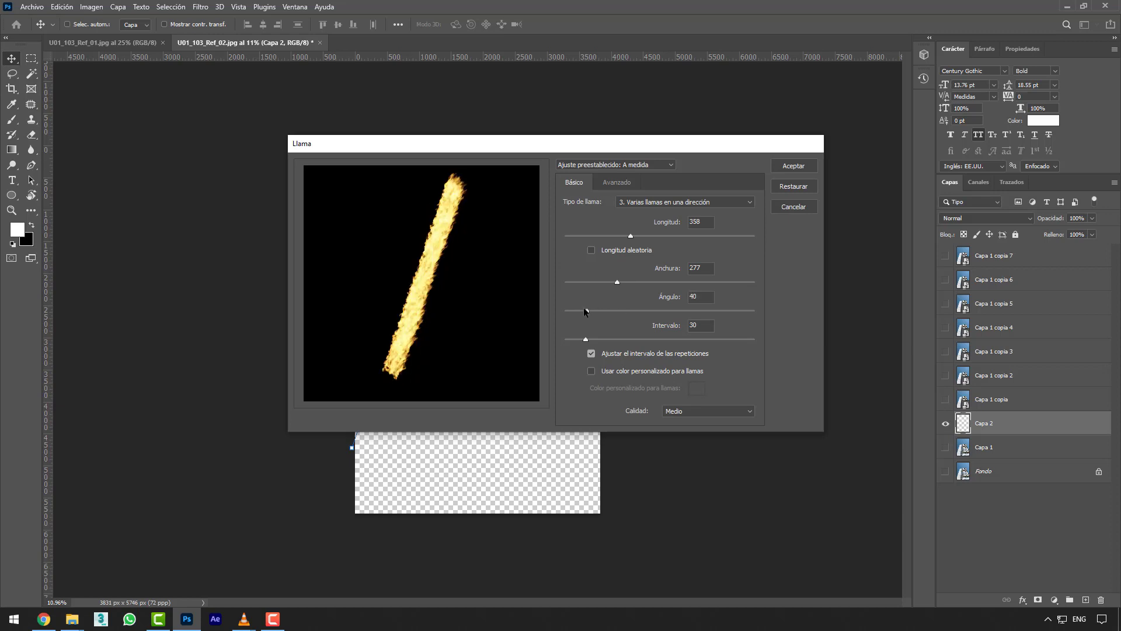
left_click(623, 339)
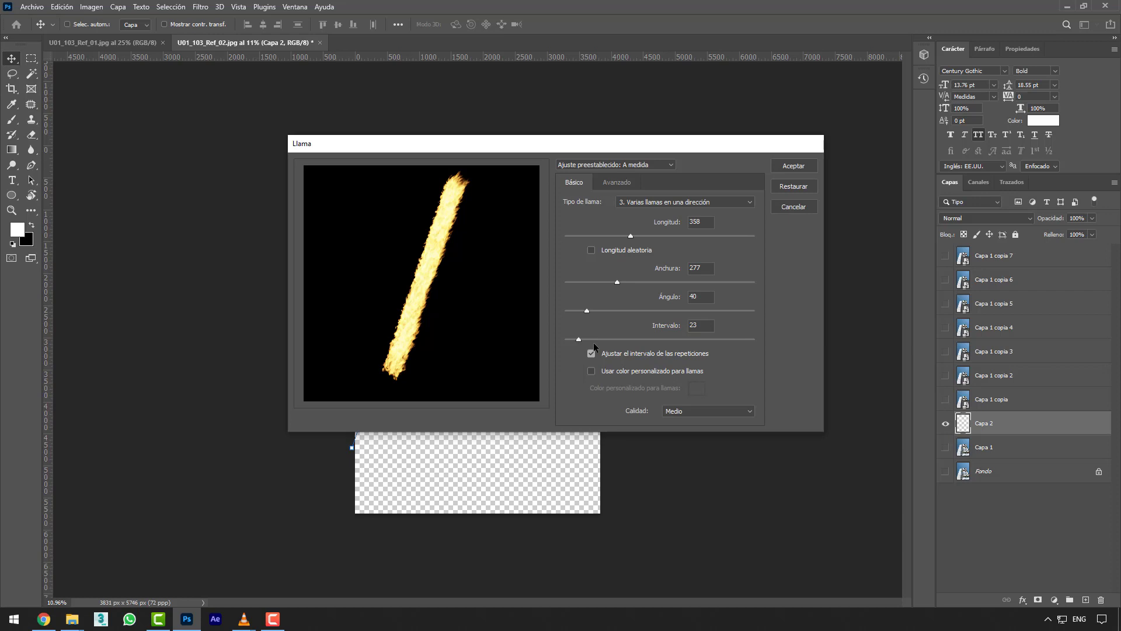
left_click(639, 339)
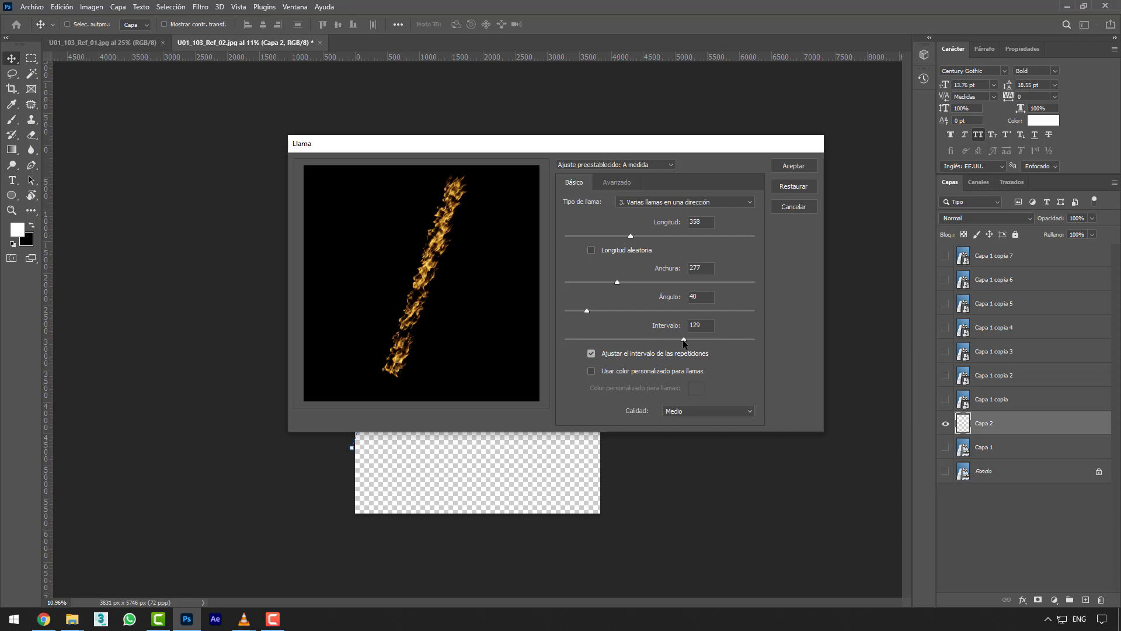
left_click(692, 412)
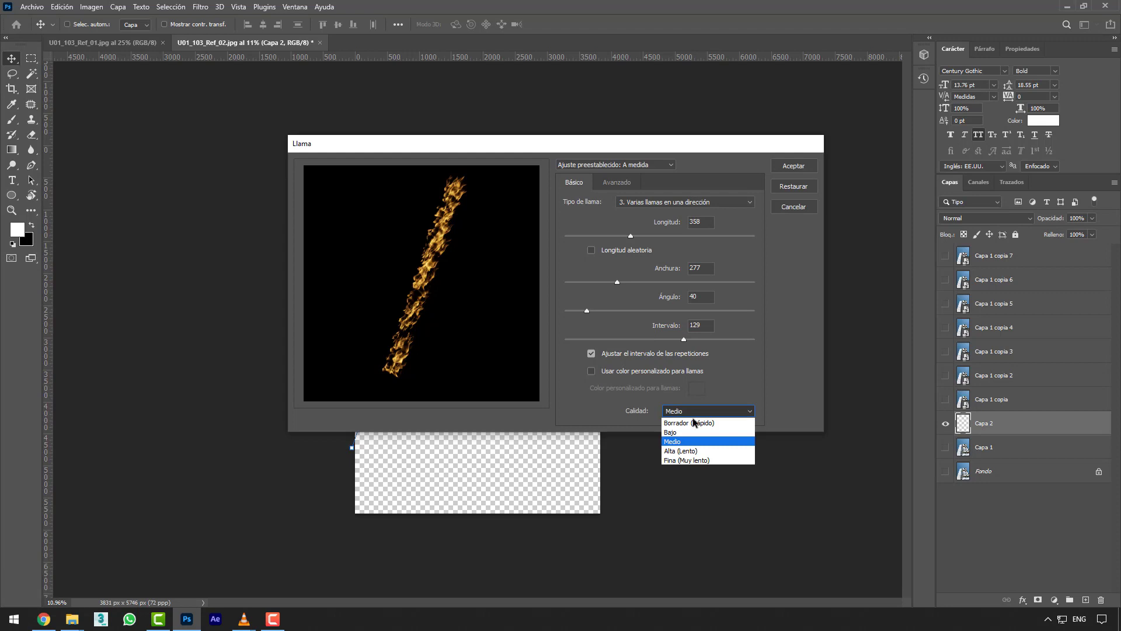
left_click(692, 461)
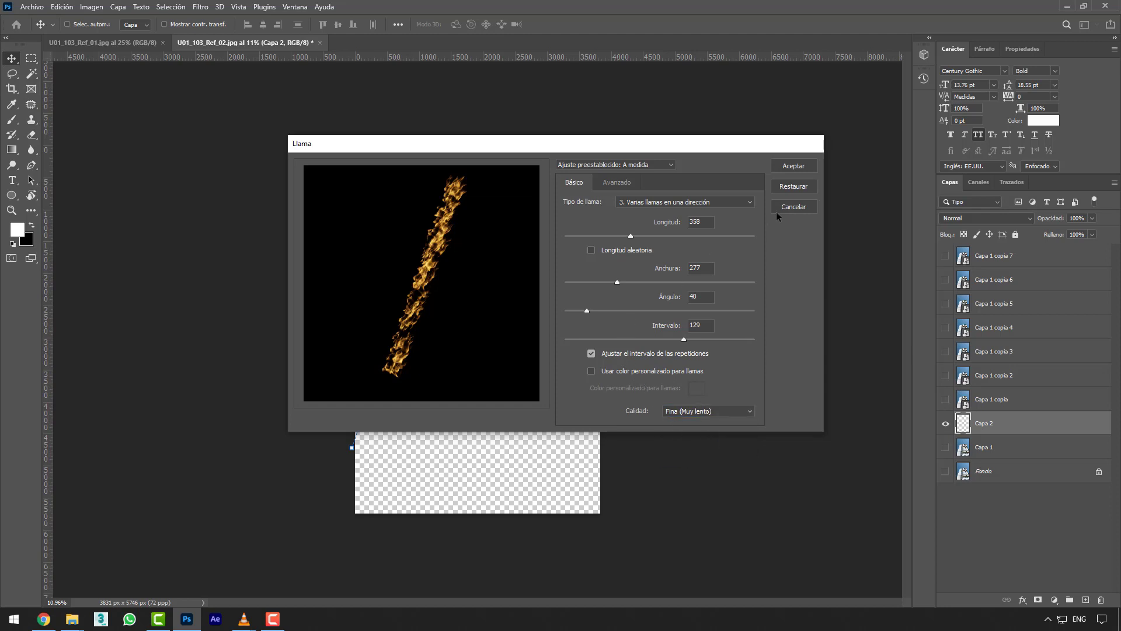
left_click(781, 168)
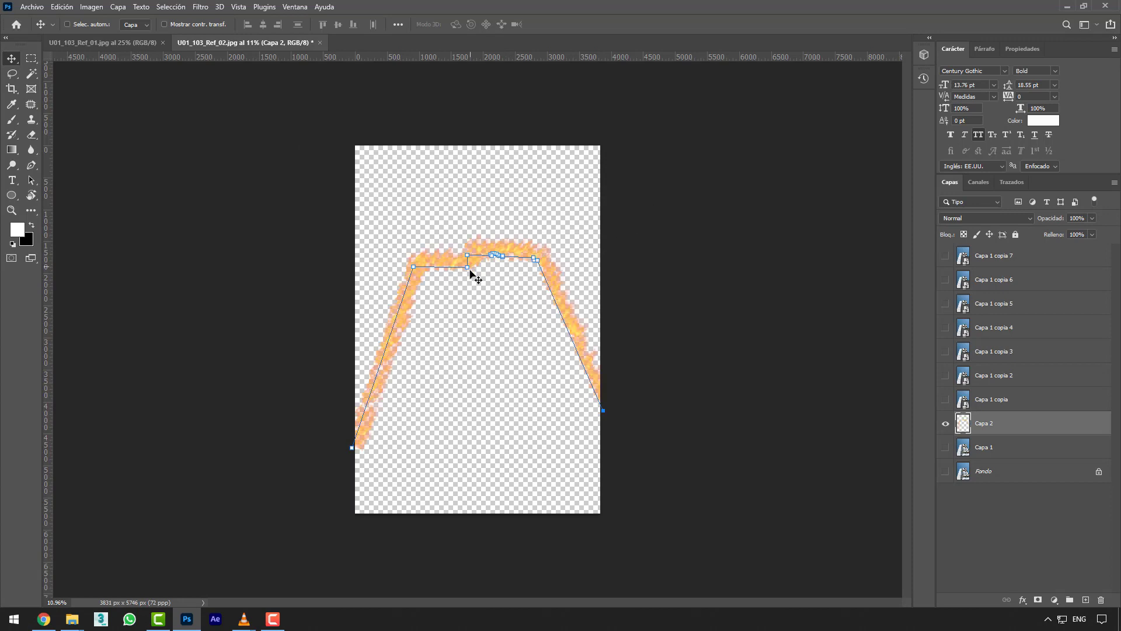
Examine the rendered flames up close and against the building photo by temporarily showing Capa 1.
scroll(450, 264, "up", 10)
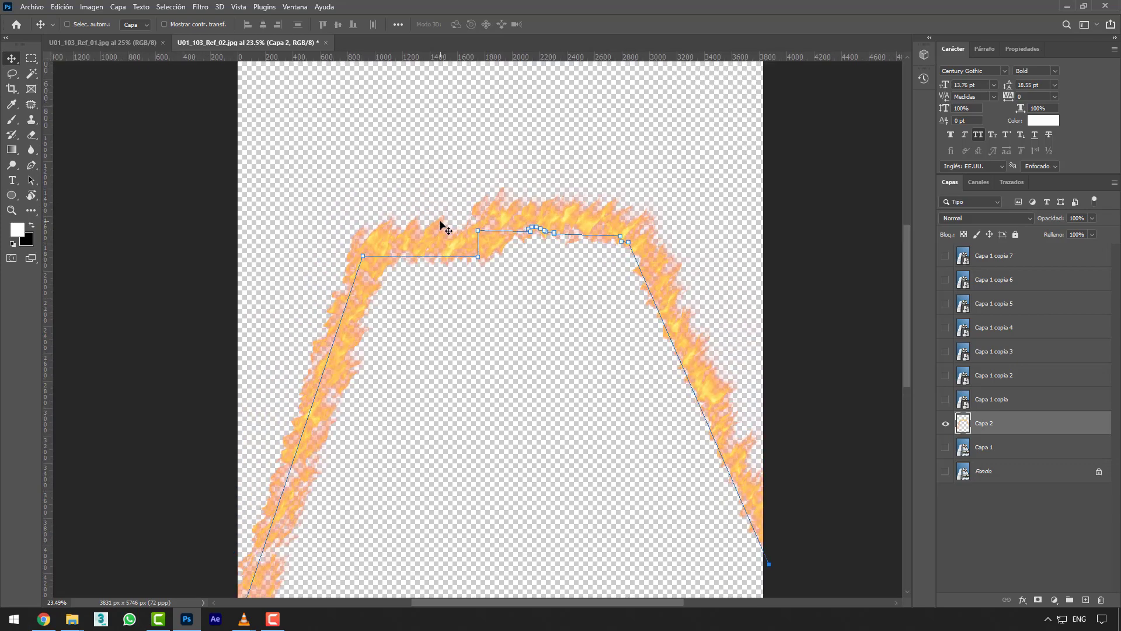
scroll(629, 217, "down", 1)
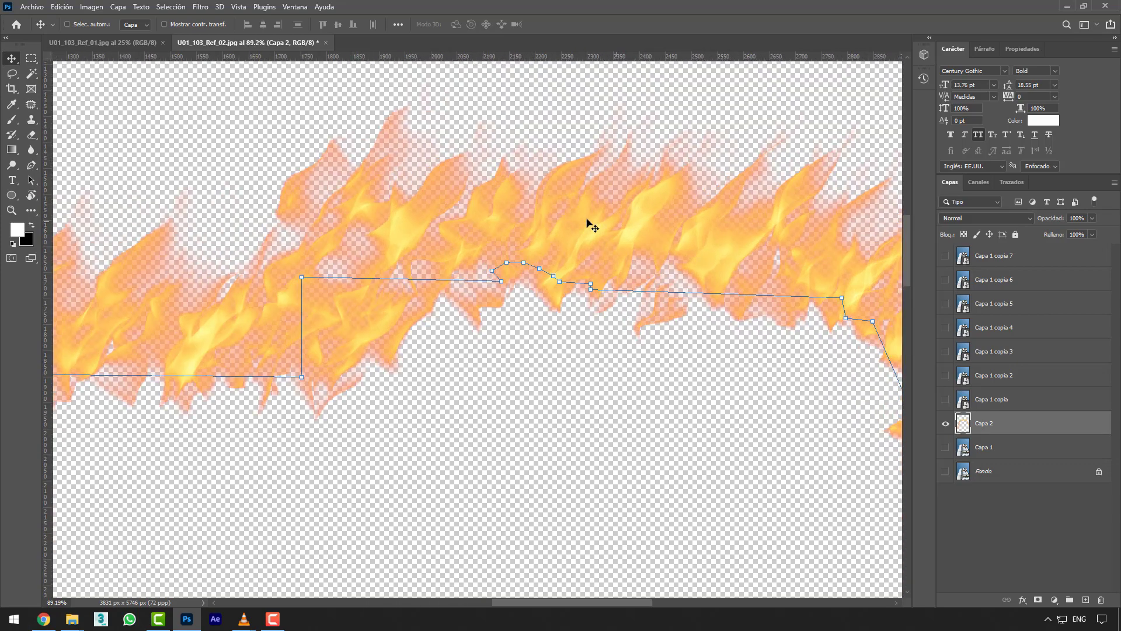
scroll(590, 226, "down", 3)
scroll(689, 288, "down", 5)
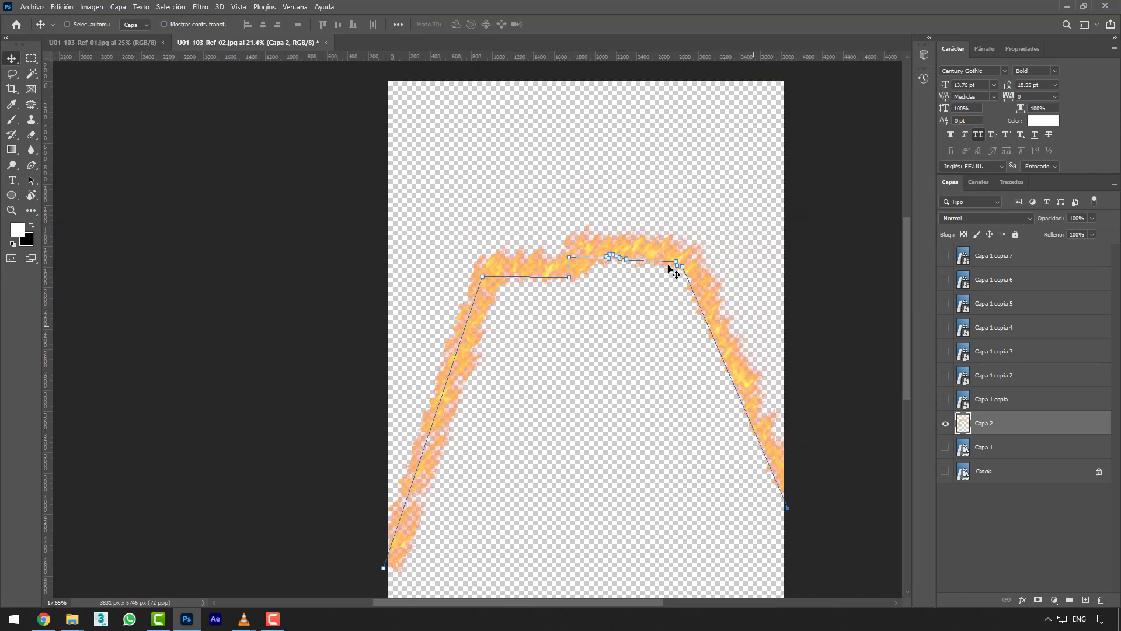
left_click(946, 448)
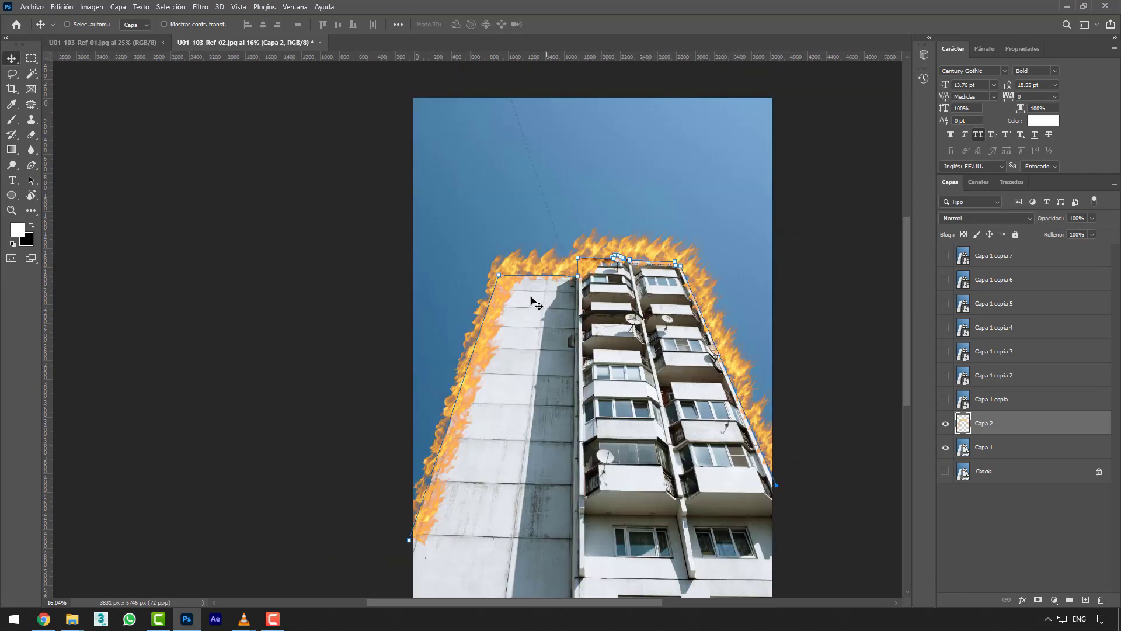
scroll(525, 298, "down", 2)
scroll(506, 287, "up", 1)
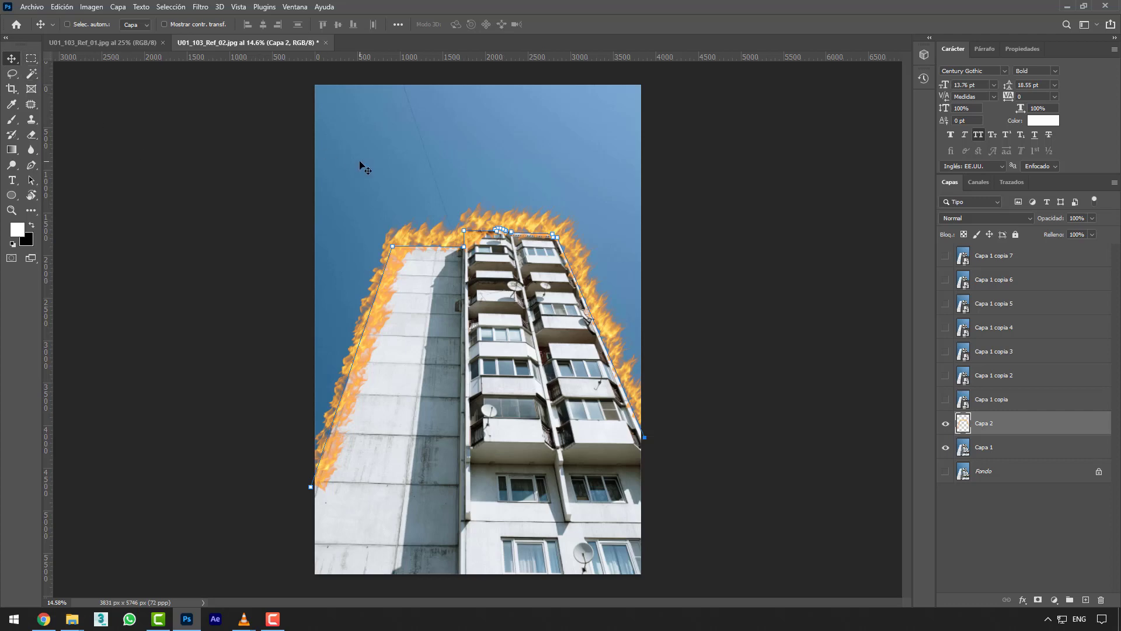
left_click(946, 448)
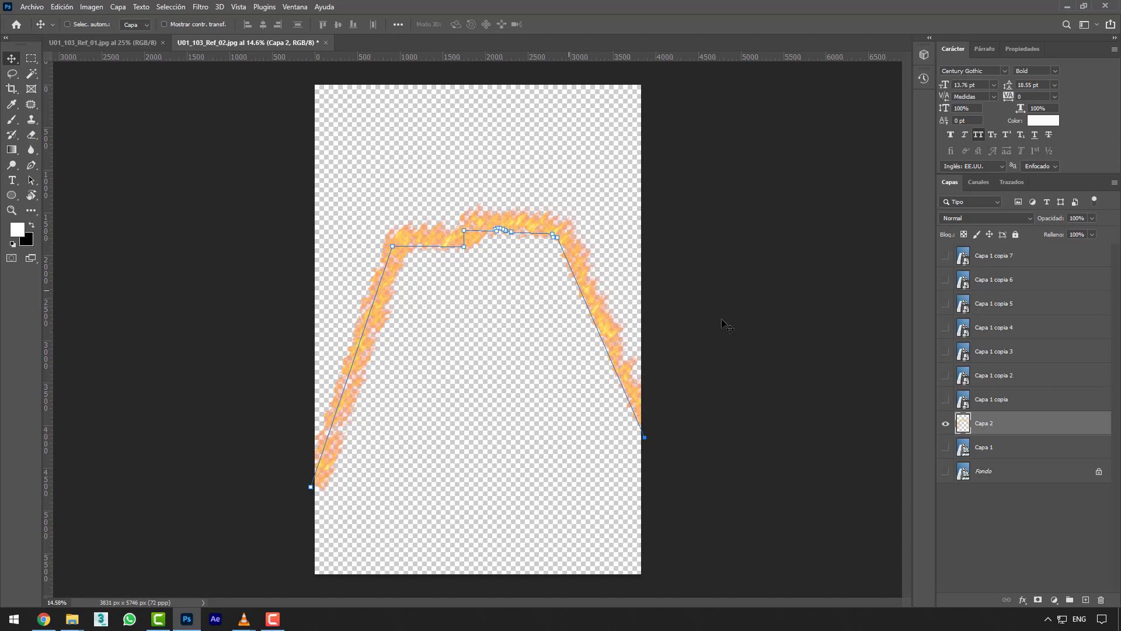
Convert the flame layer Capa 2 to a smart object and toggle its visibility to check it.
right_click(991, 424)
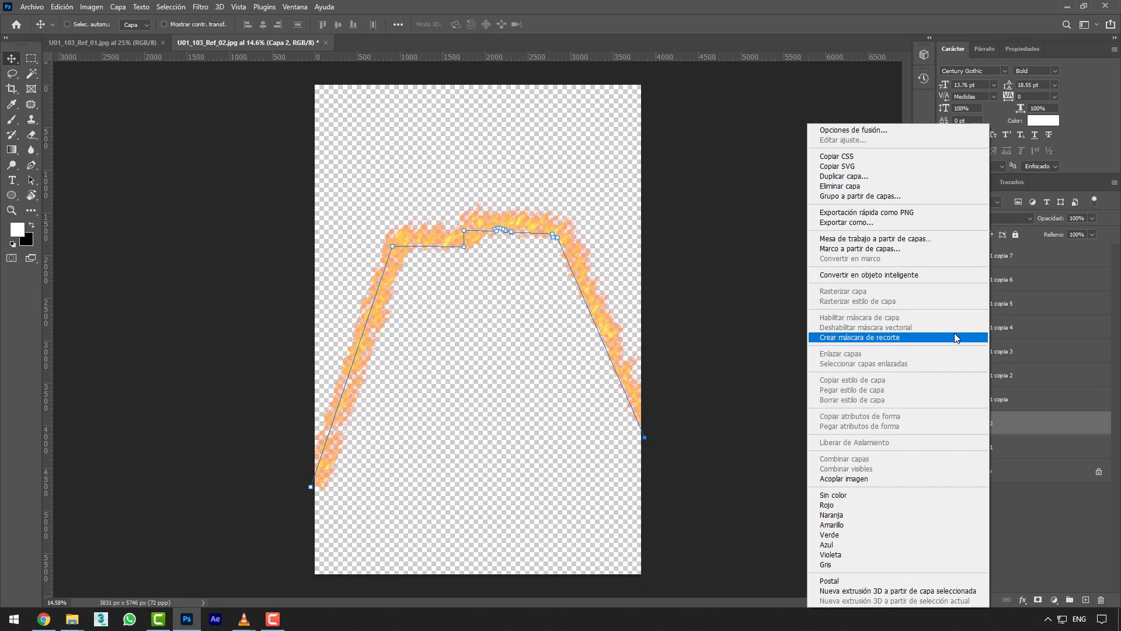
left_click(953, 275)
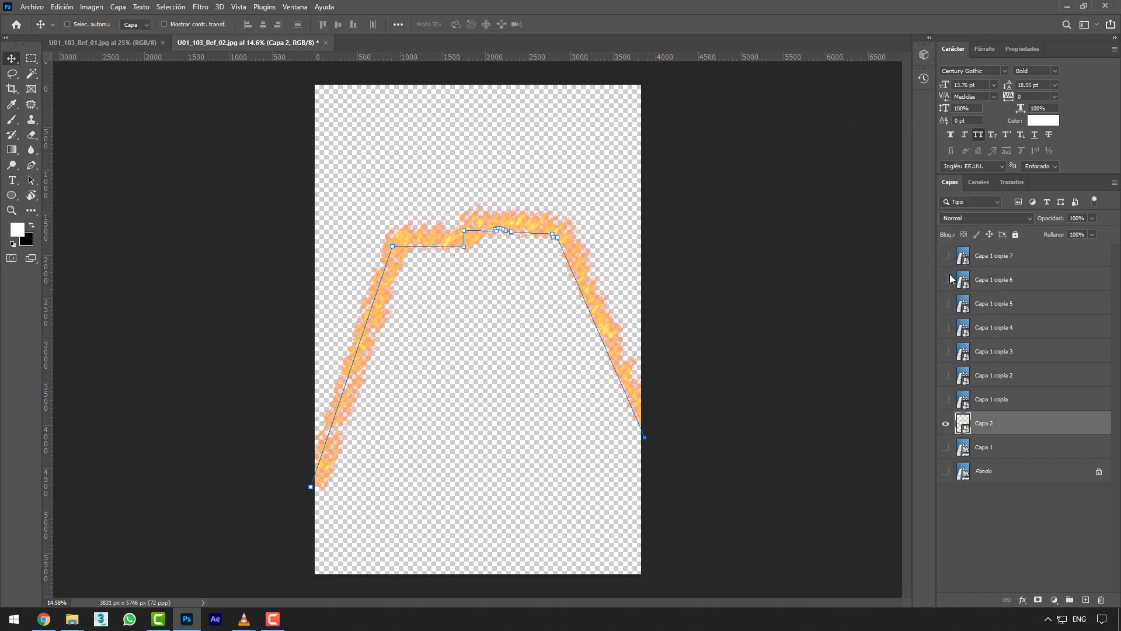
left_click(947, 424)
left_click(947, 425)
left_click(947, 427)
left_click(946, 427)
Try reshaping the traced path with the Pen tool by pulling its roof corner inward, and undo the last change.
left_click(32, 165)
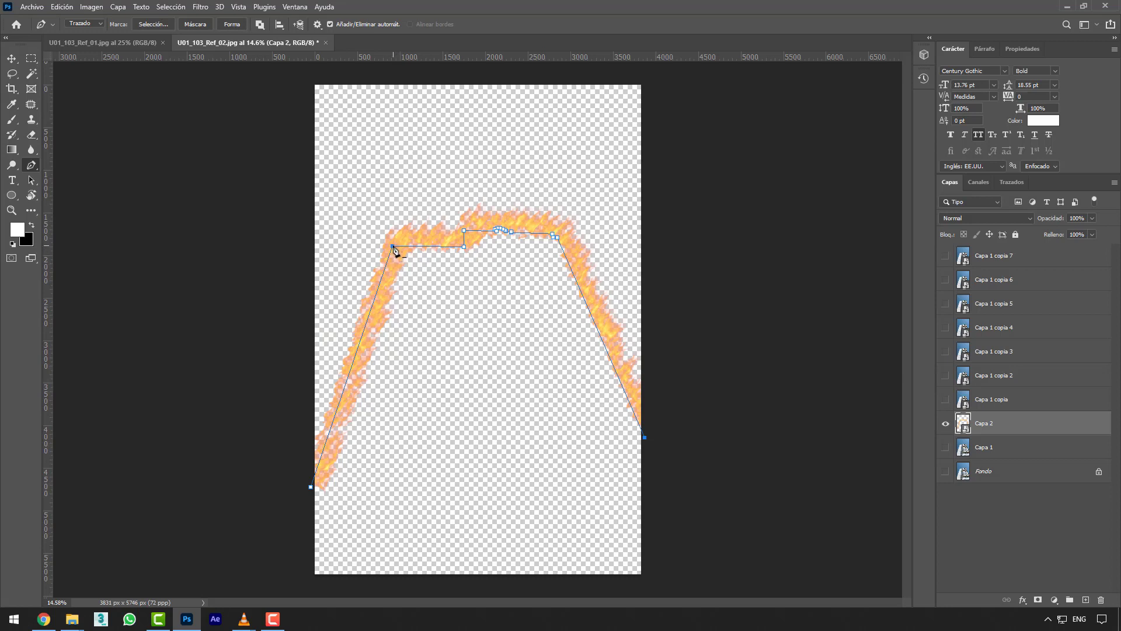
left_click_drag(393, 246, 465, 349)
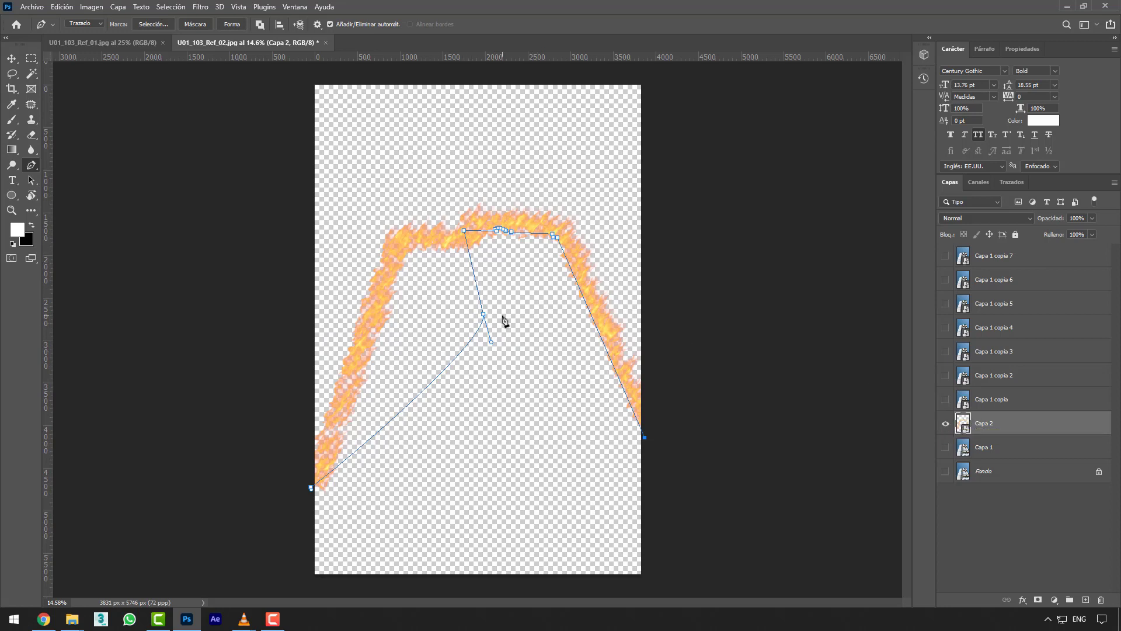
left_click(472, 263)
key("ctrl+z")
left_click(12, 60)
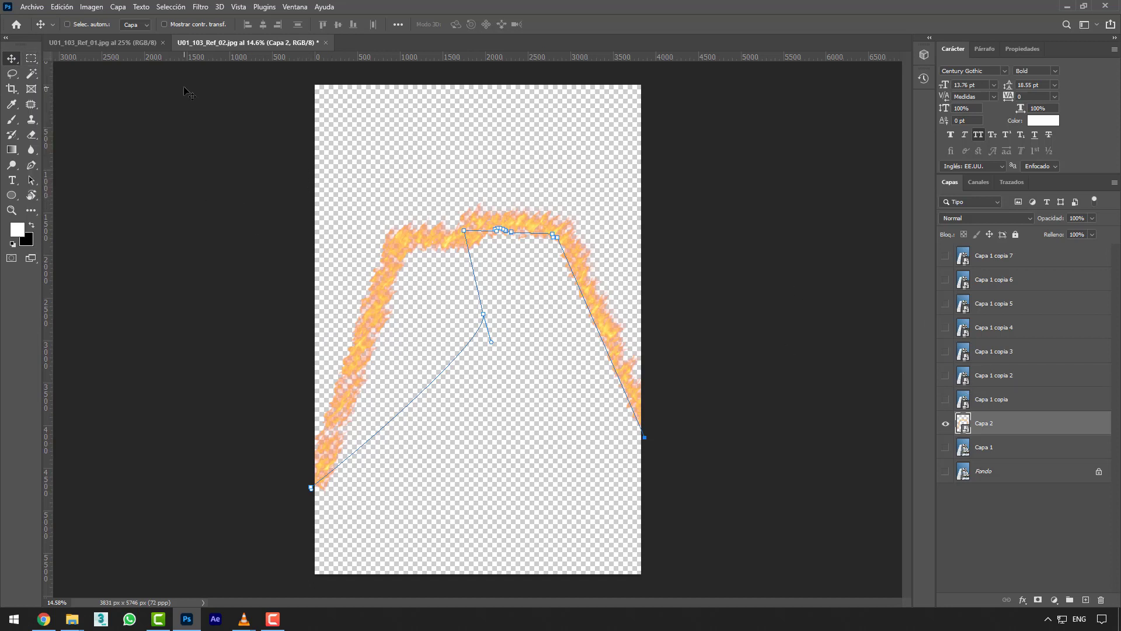
Revert the document to its saved version, duplicate the Fondo layer and hide the original.
left_click(32, 7)
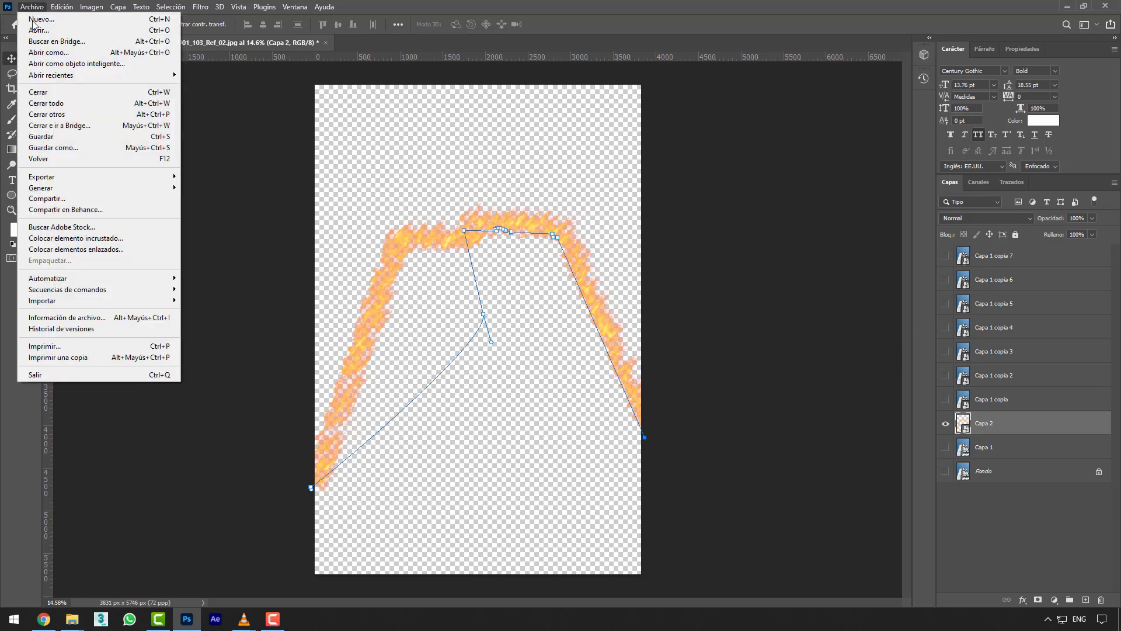
left_click(83, 157)
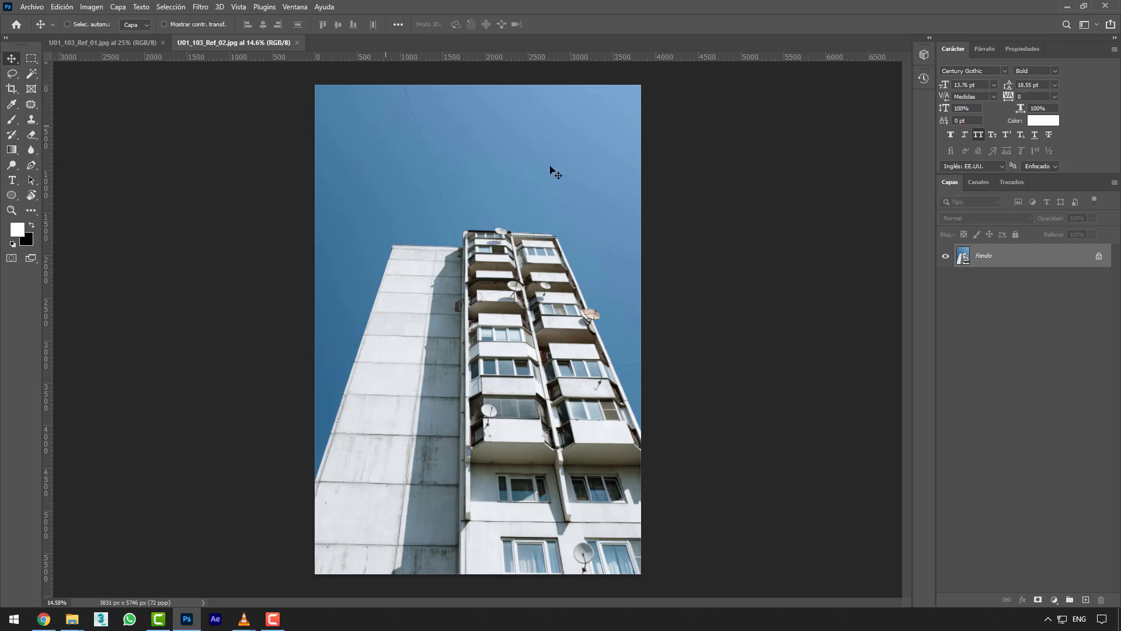
key("ctrl+j")
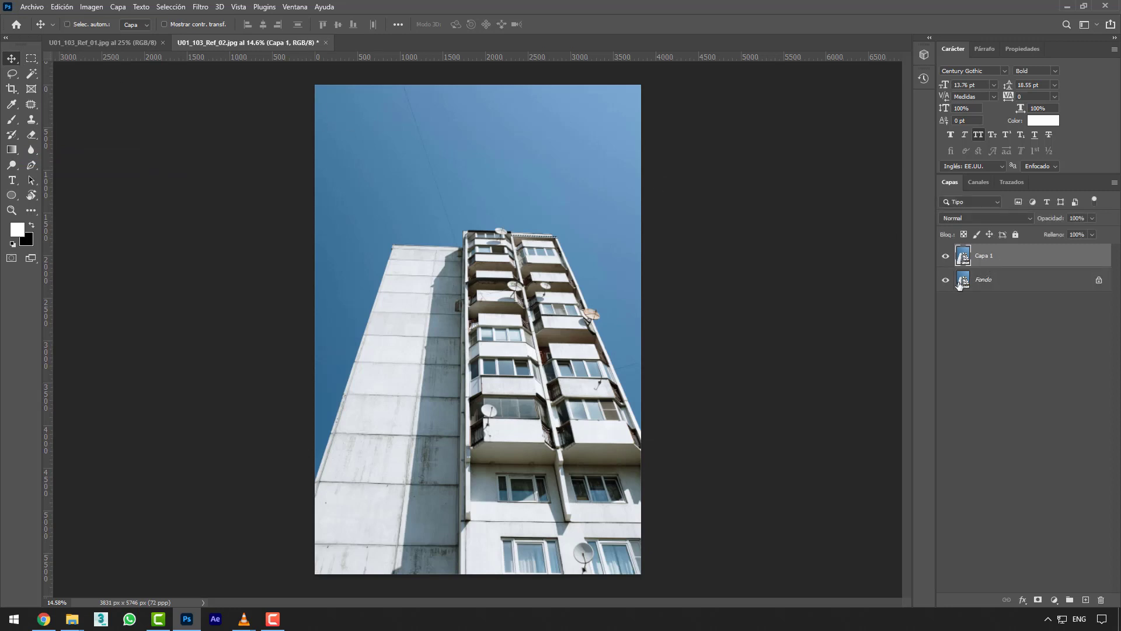
left_click(946, 281)
left_click(199, 7)
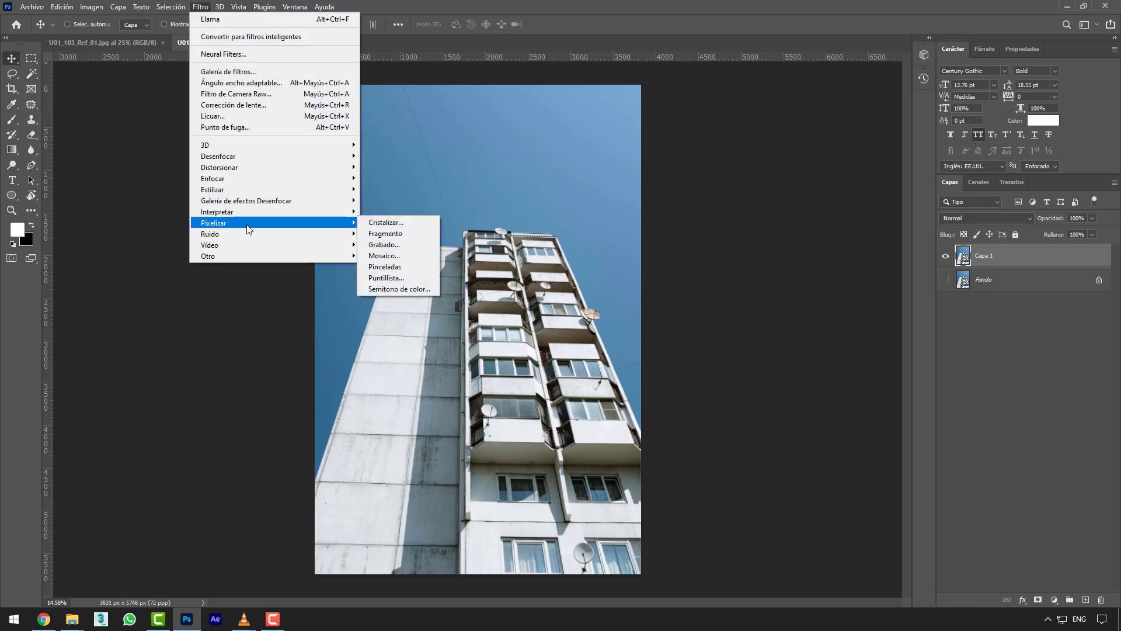
mouse_move(251, 212)
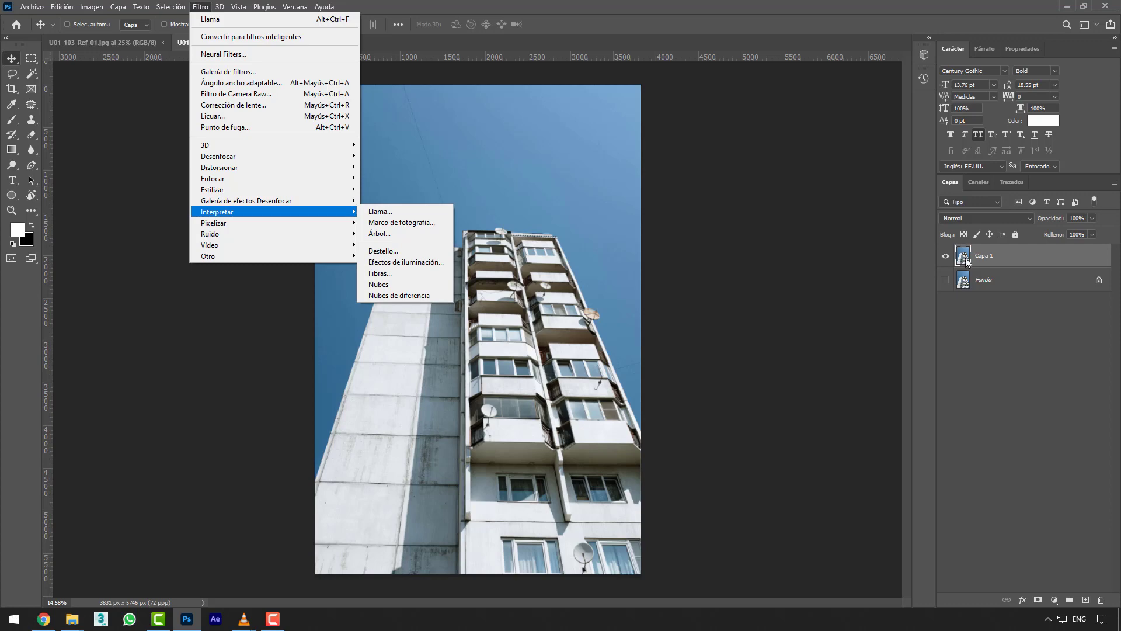
left_click(947, 257)
left_click(947, 257)
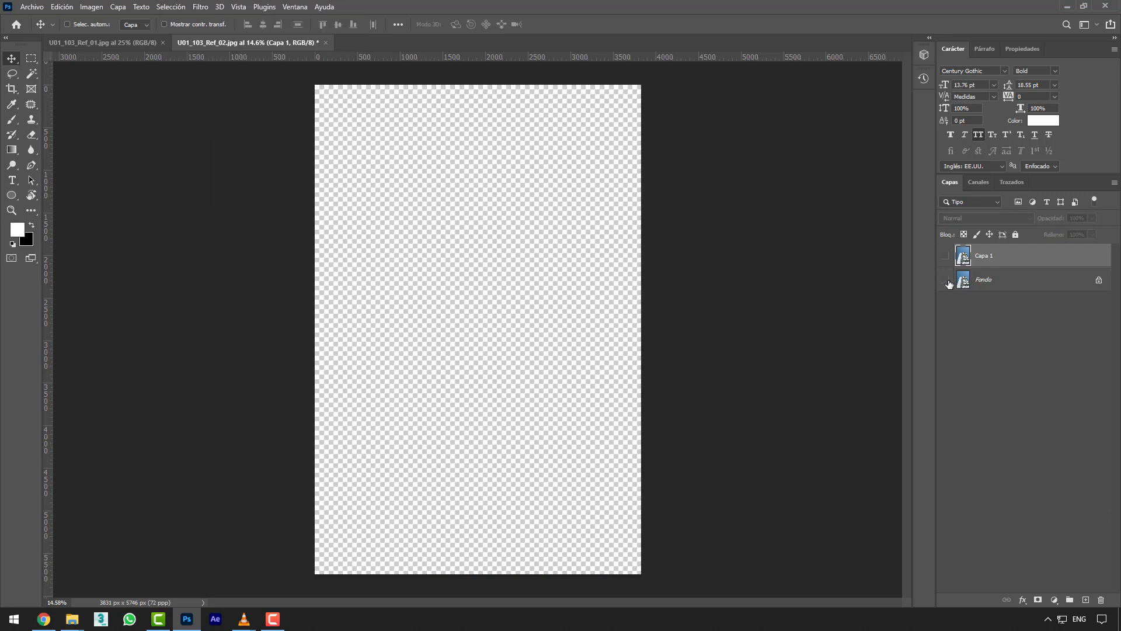
left_click(946, 256)
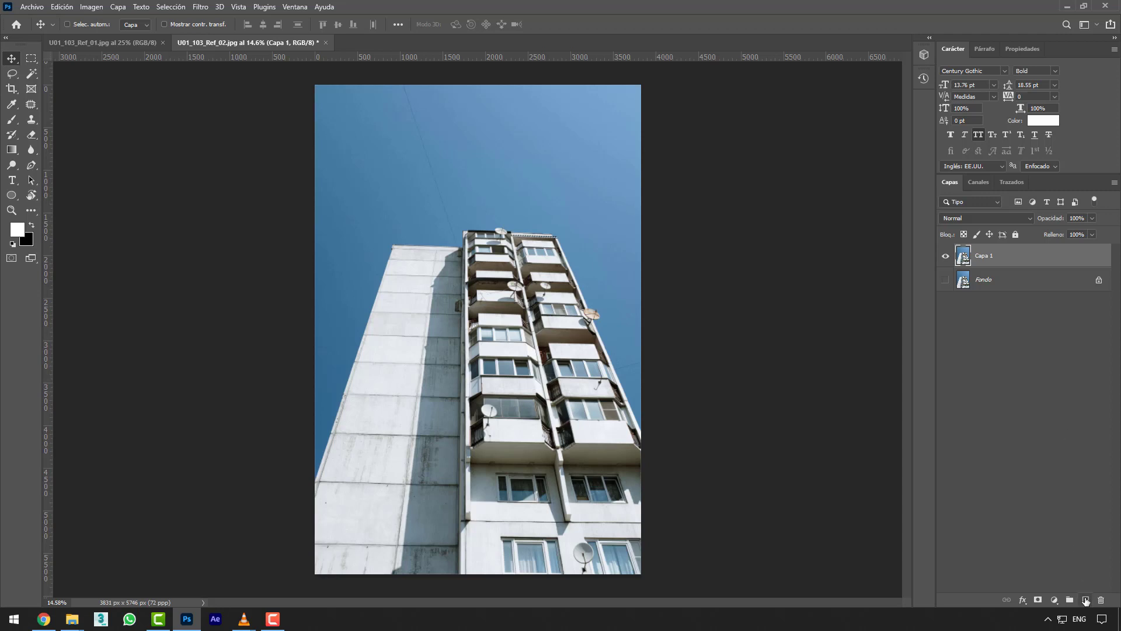
Add a new layer above Capa 1 and start the Marco de fotografía render filter on it.
left_click(1086, 600)
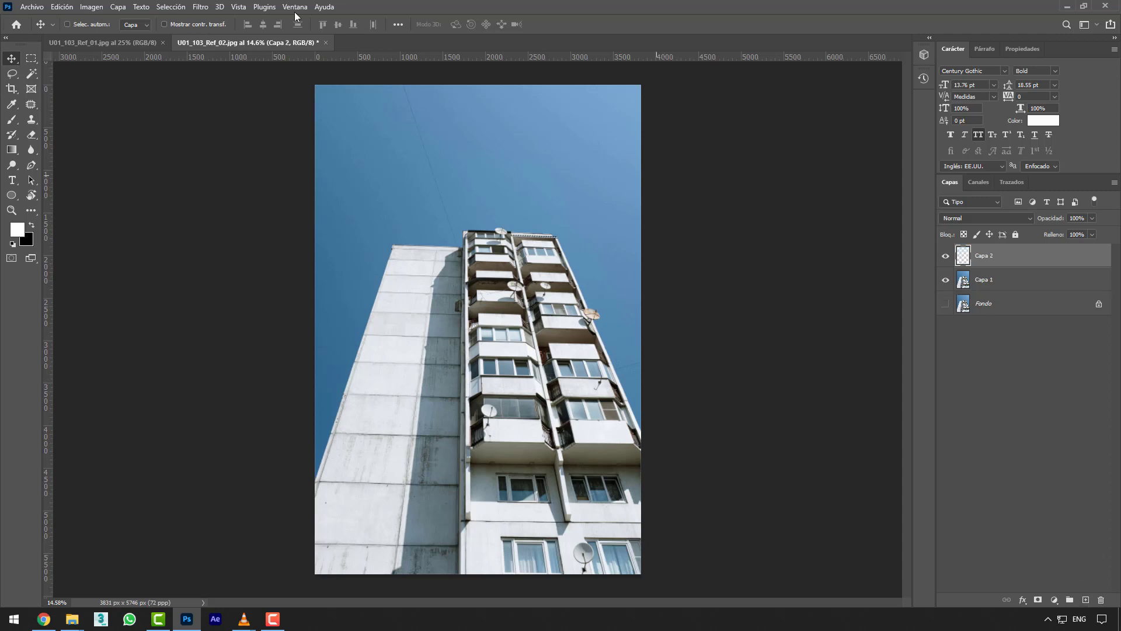
left_click(200, 7)
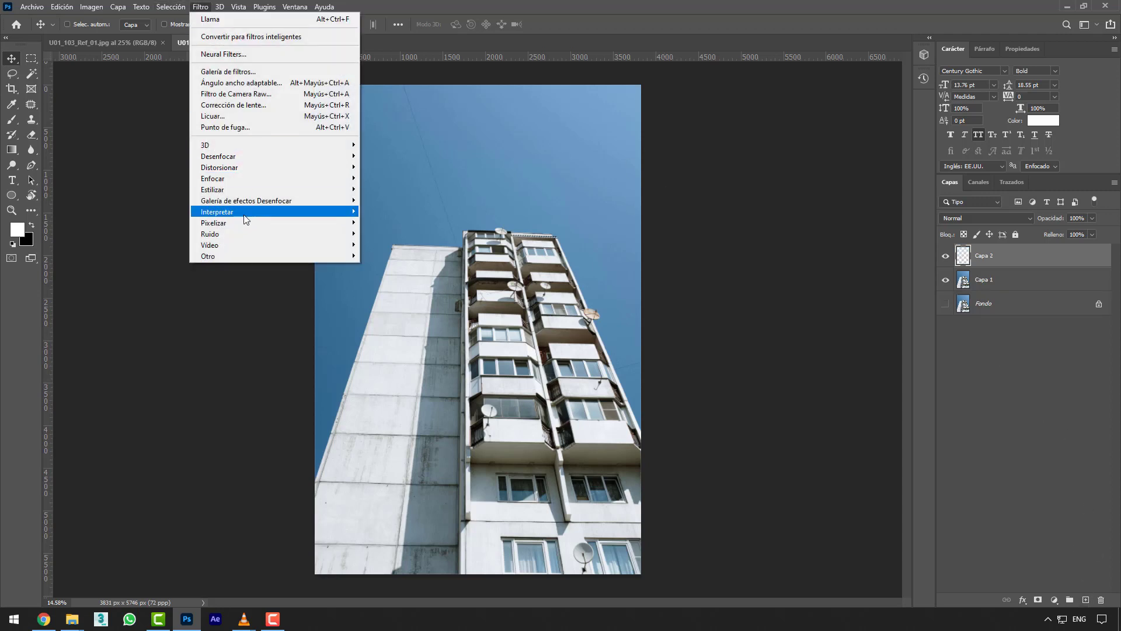
mouse_move(245, 214)
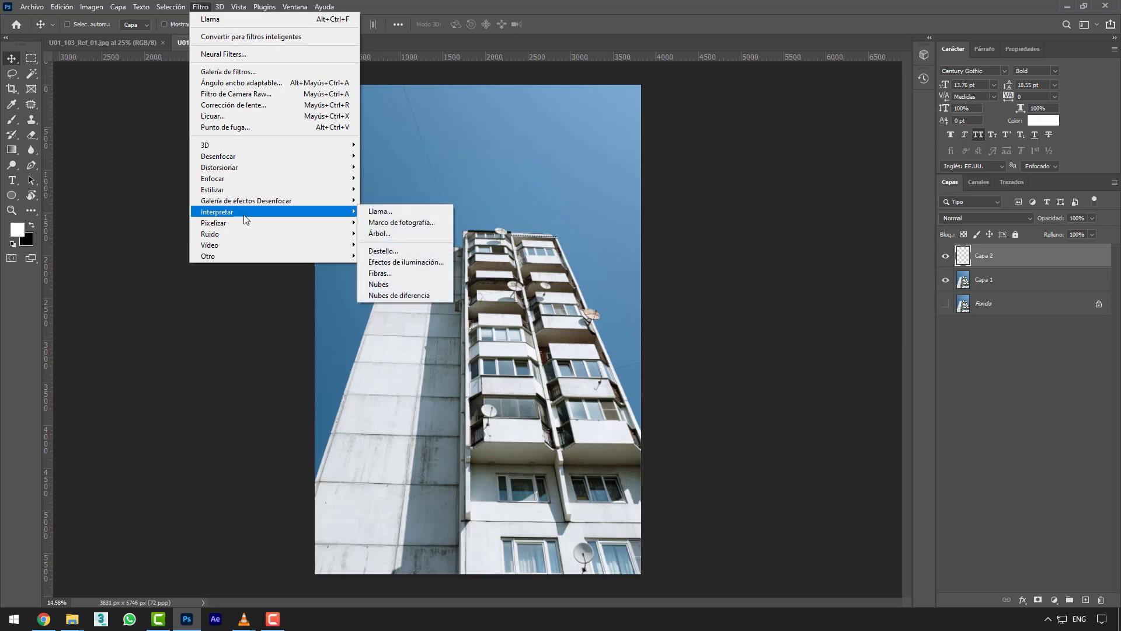
left_click(399, 223)
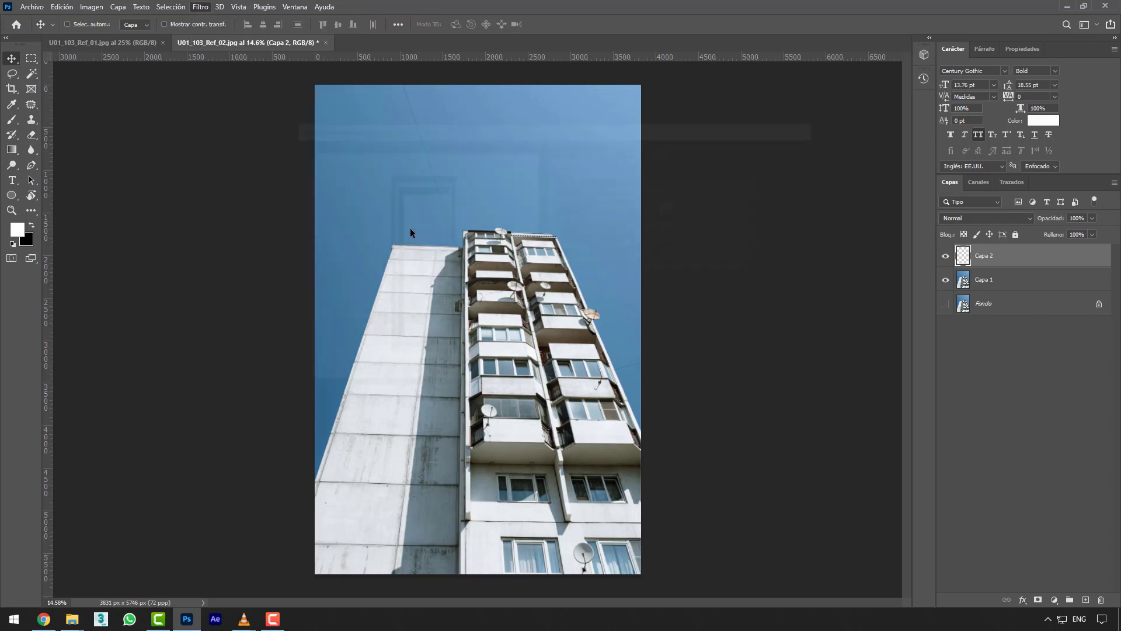
left_click_drag(483, 137, 690, 201)
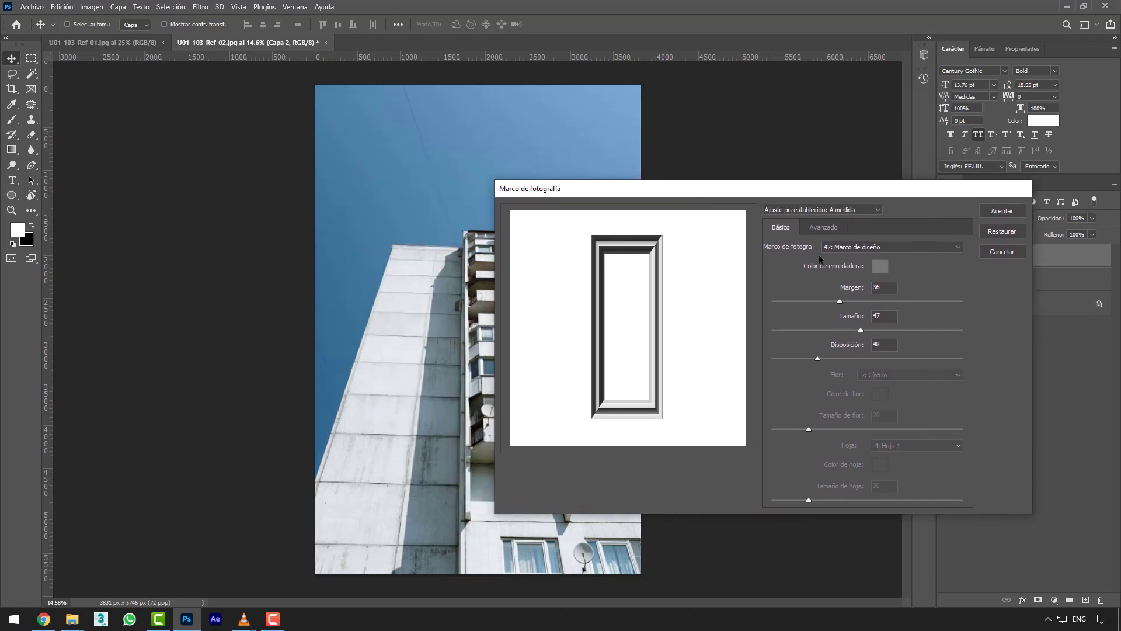
Try the frame styles 33: Anémona, 23: Flores alineadas and 4: Fiesta, and return to 42: Marco de diseño.
left_click(868, 252)
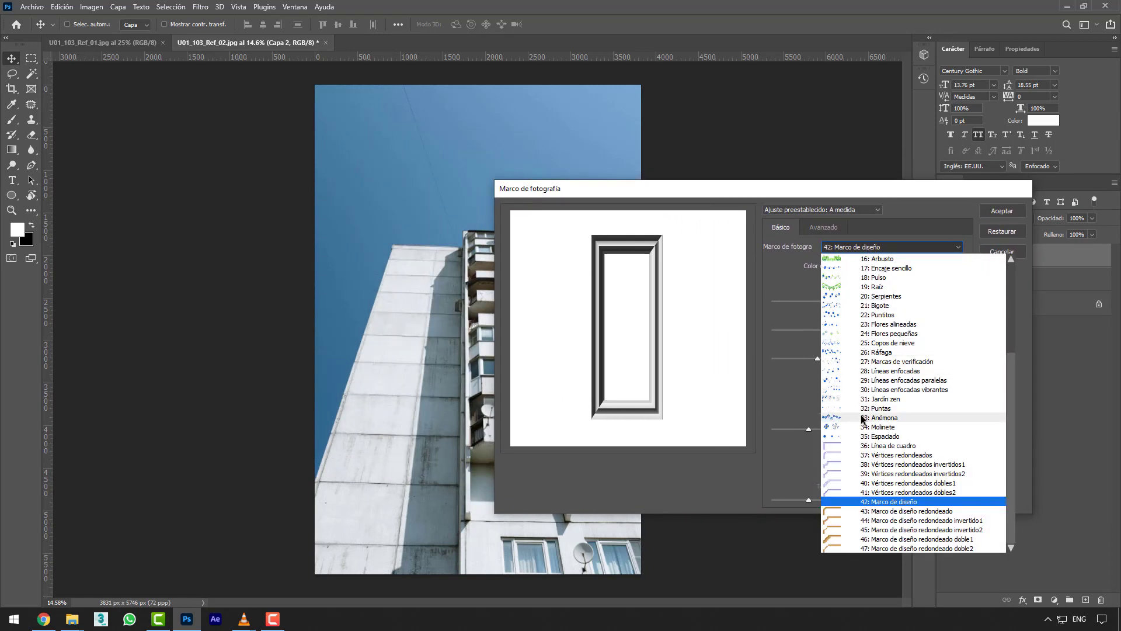
left_click(862, 417)
left_click(874, 248)
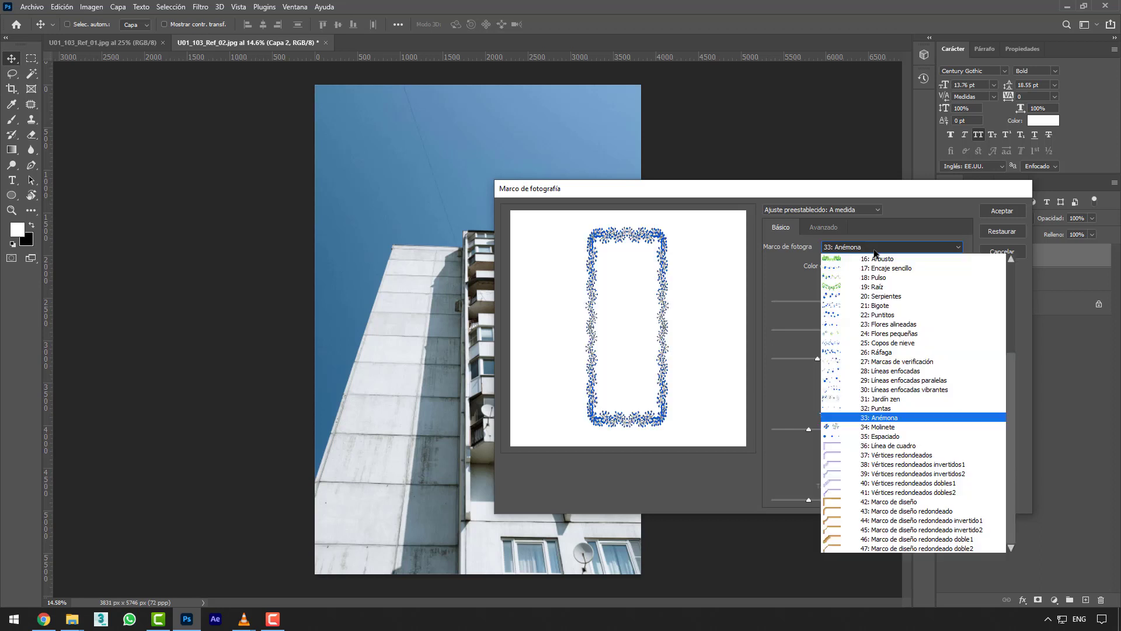
left_click(892, 323)
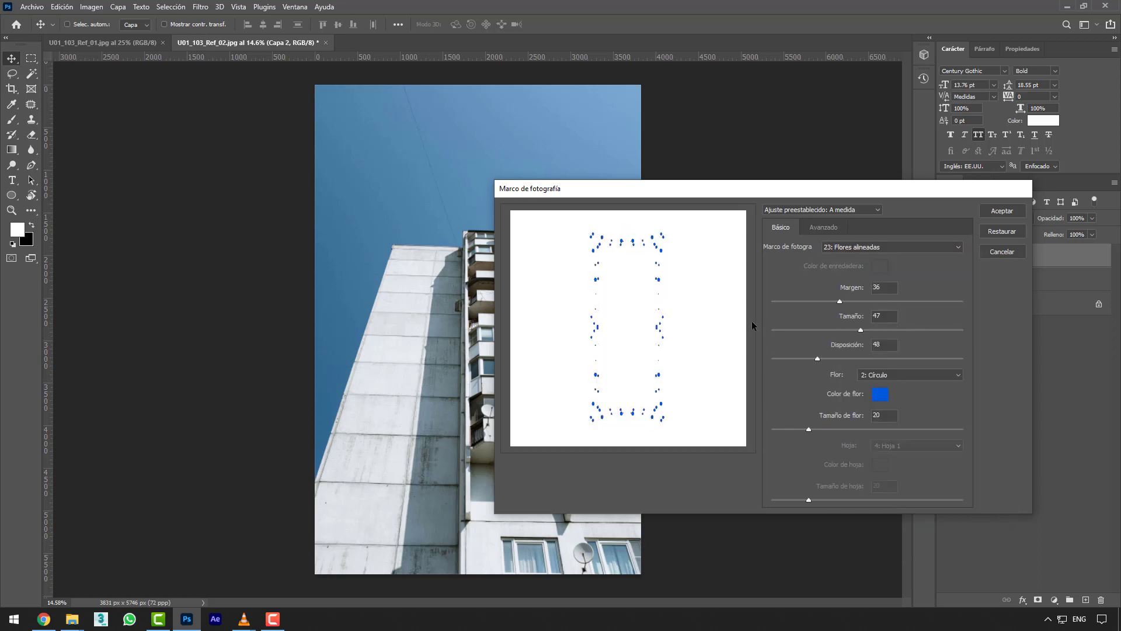
left_click(853, 250)
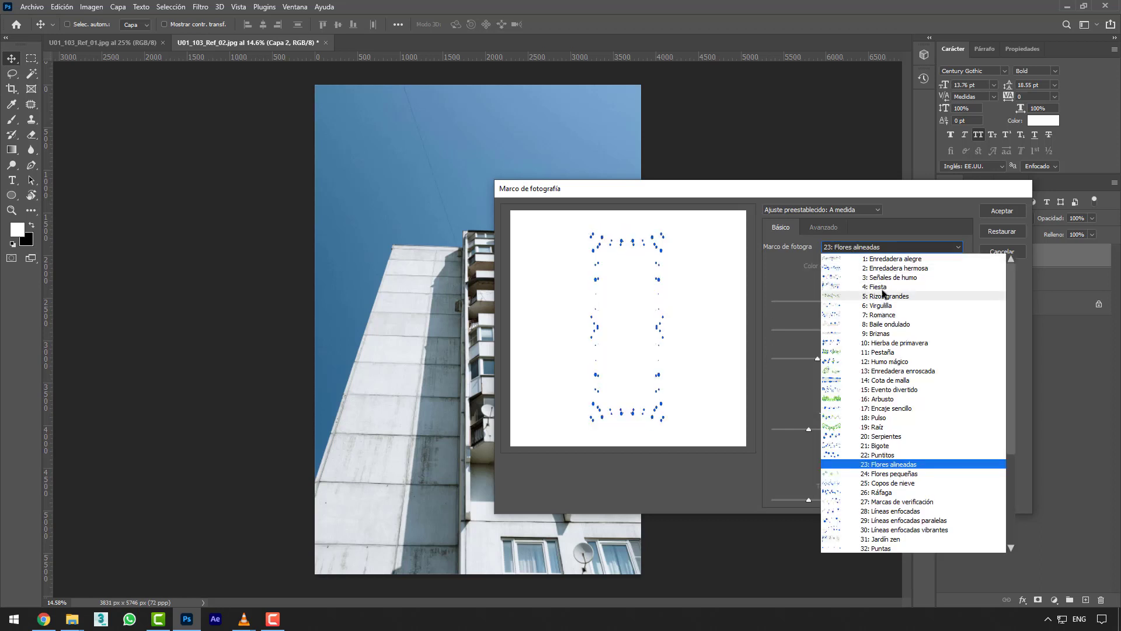
left_click(882, 290)
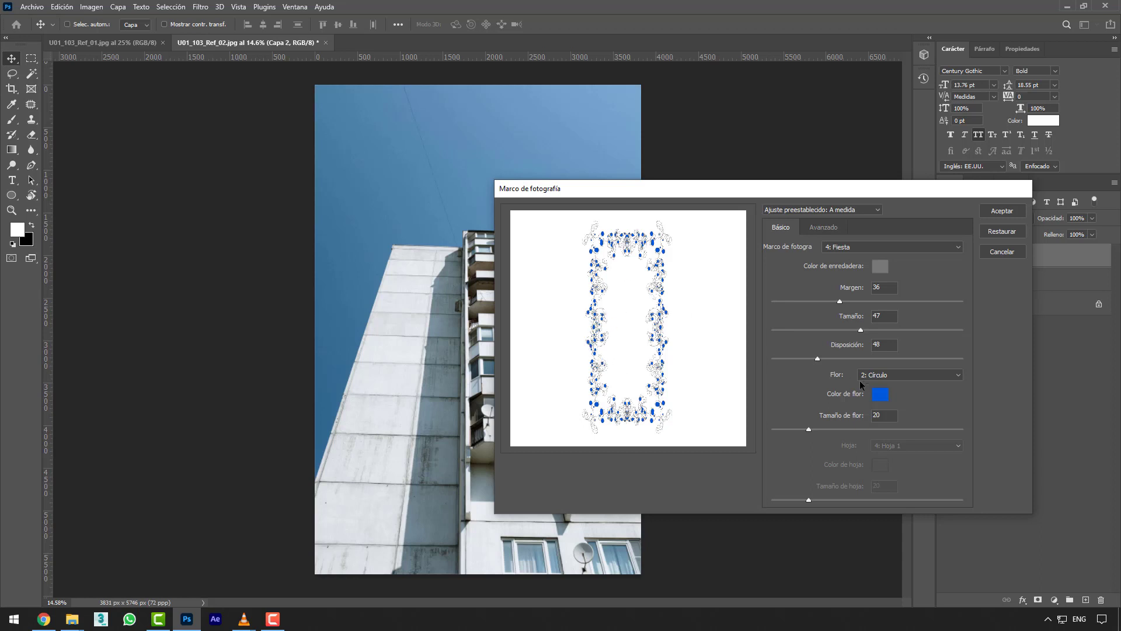
left_click(863, 249)
left_click_drag(1010, 303, 1015, 472)
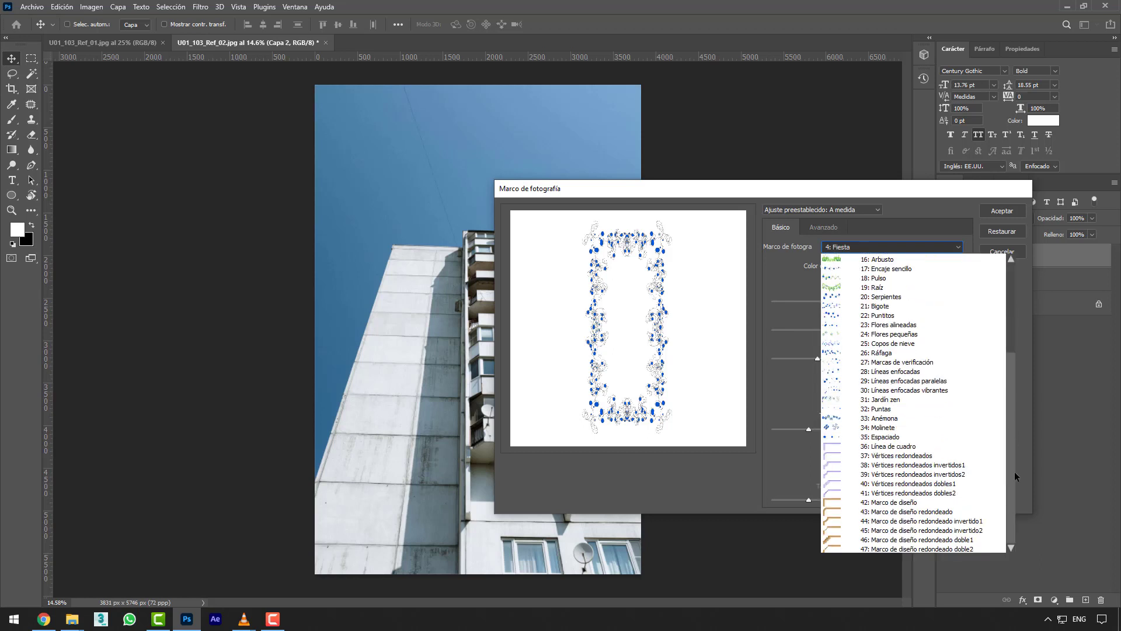
left_click(921, 503)
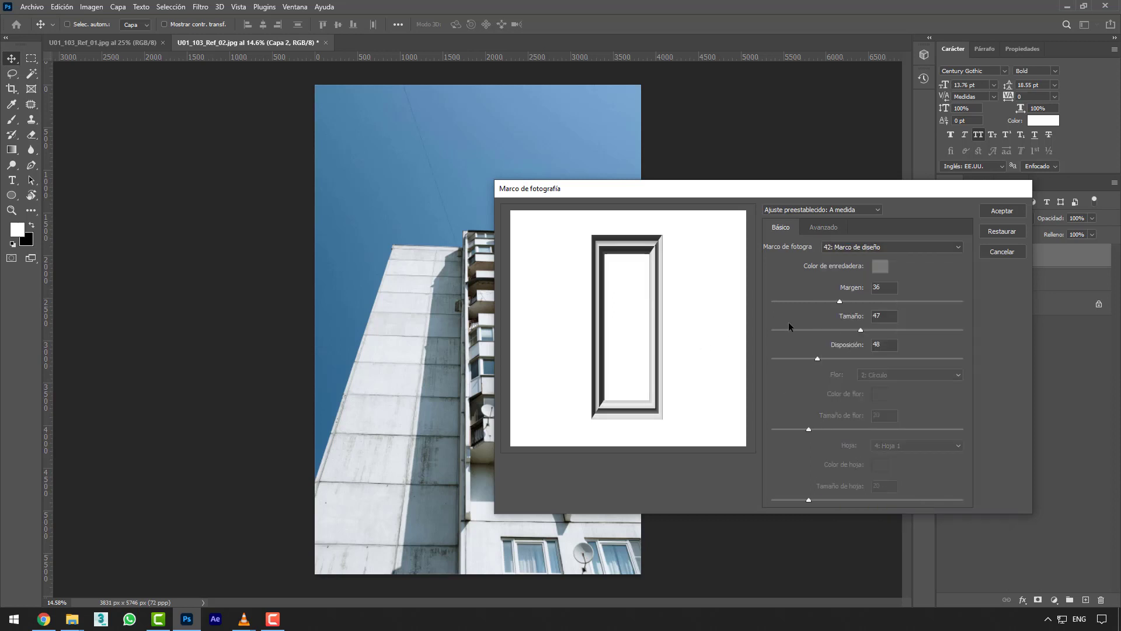
Set the photo frame's Margen to 1, Tamaño to 25 and Disposición to 171.
left_click_drag(838, 302, 832, 301)
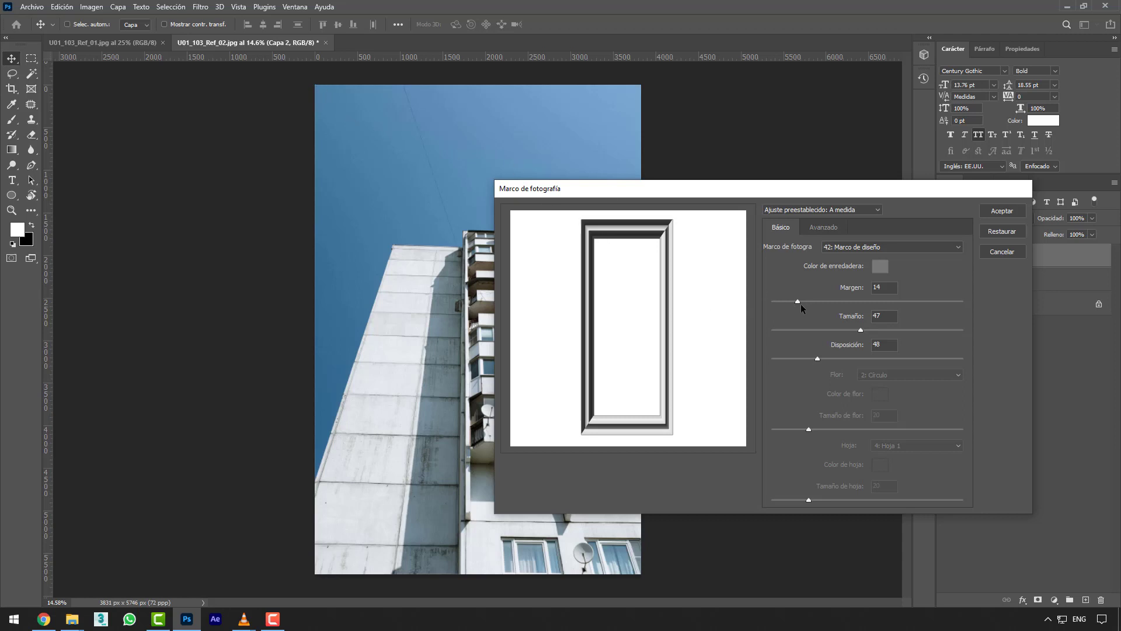
left_click_drag(798, 302, 748, 302)
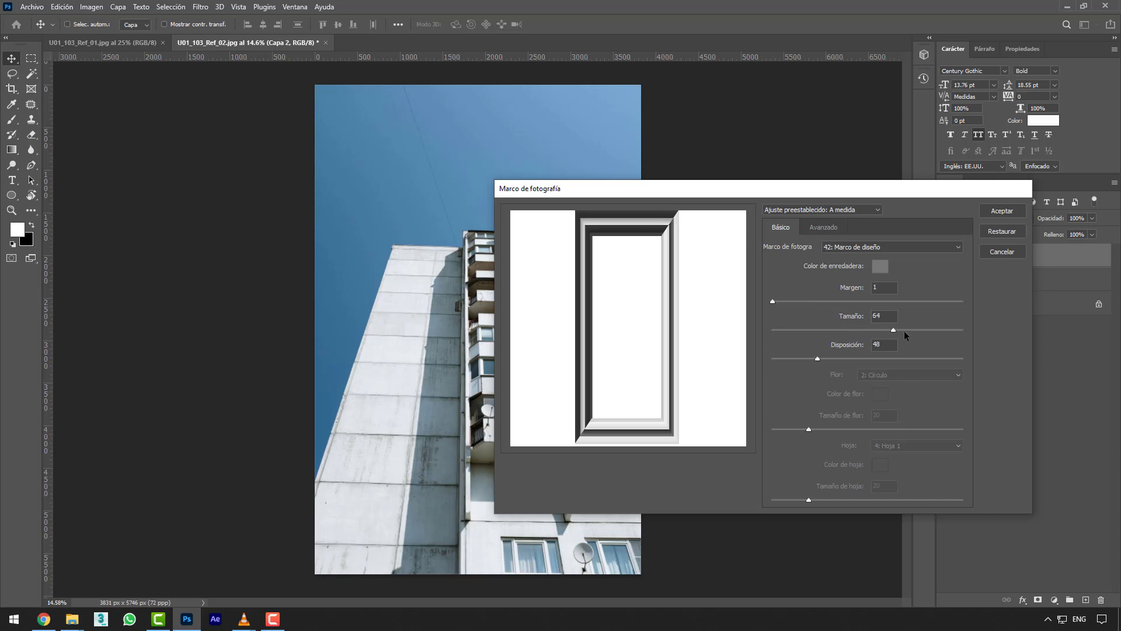
left_click_drag(865, 330, 874, 360)
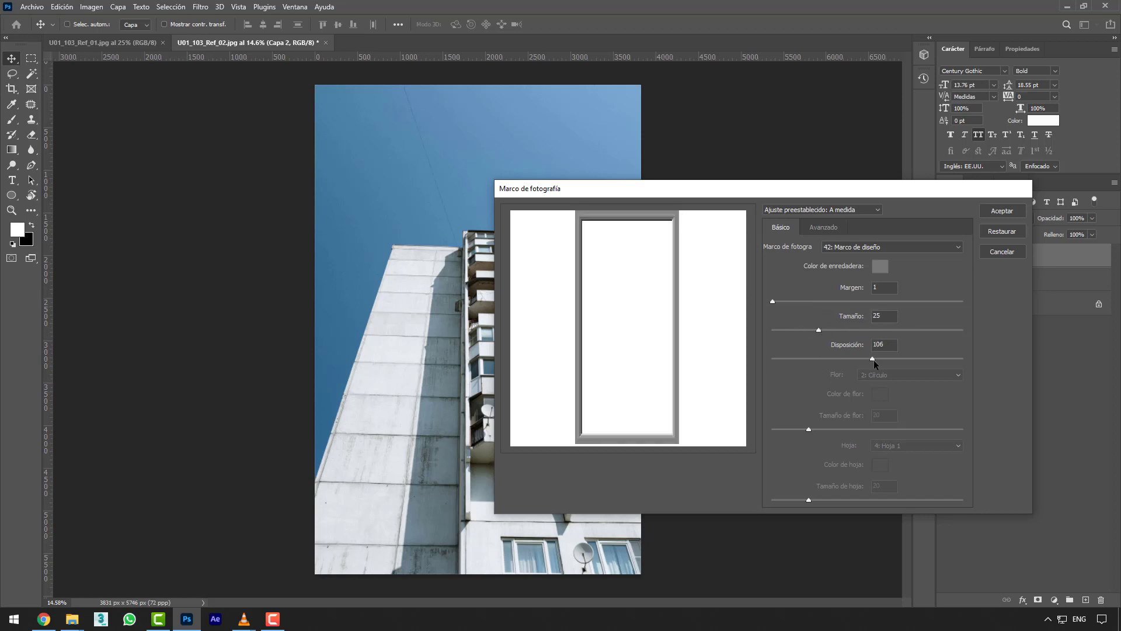
left_click(784, 358)
left_click_drag(811, 359, 875, 358)
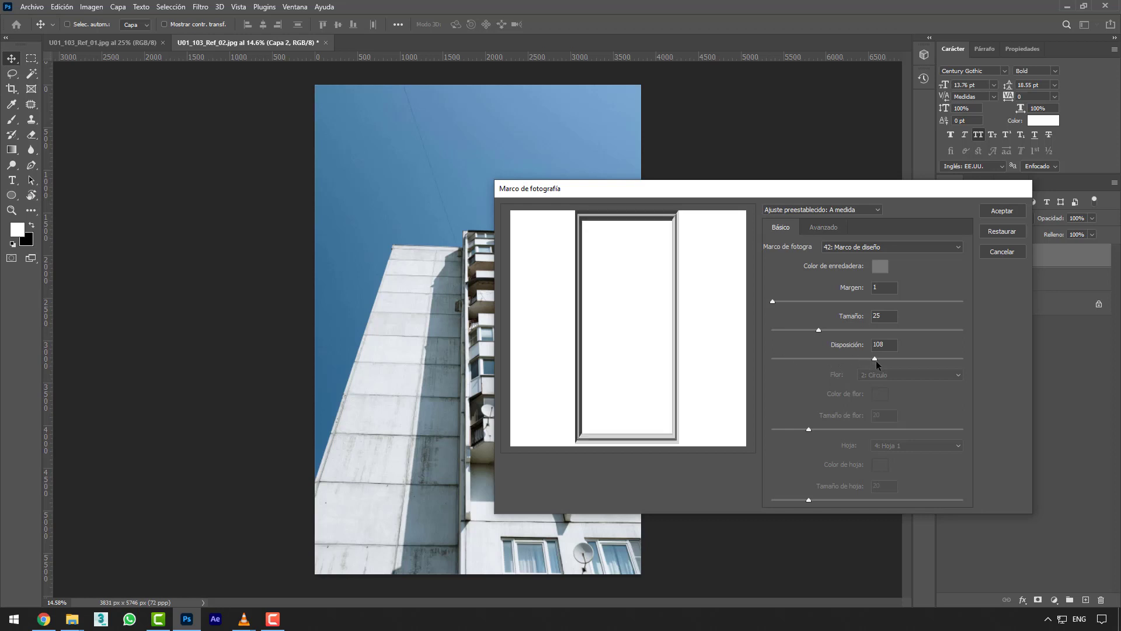
left_click(934, 358)
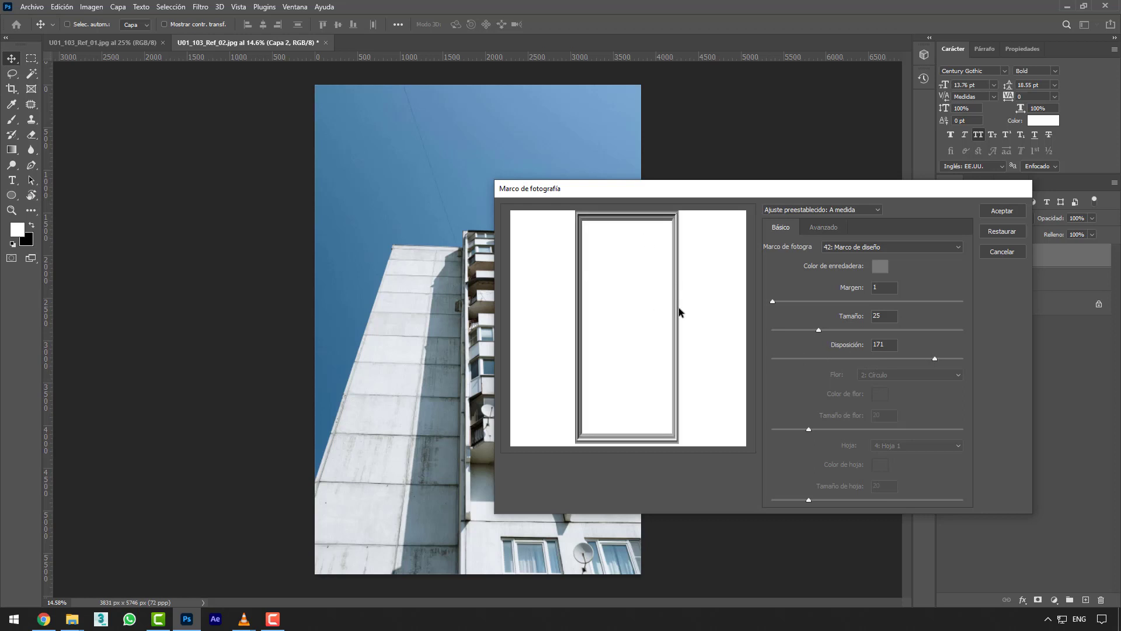
Try a bright red as the frame's Color de enredadera.
left_click(881, 267)
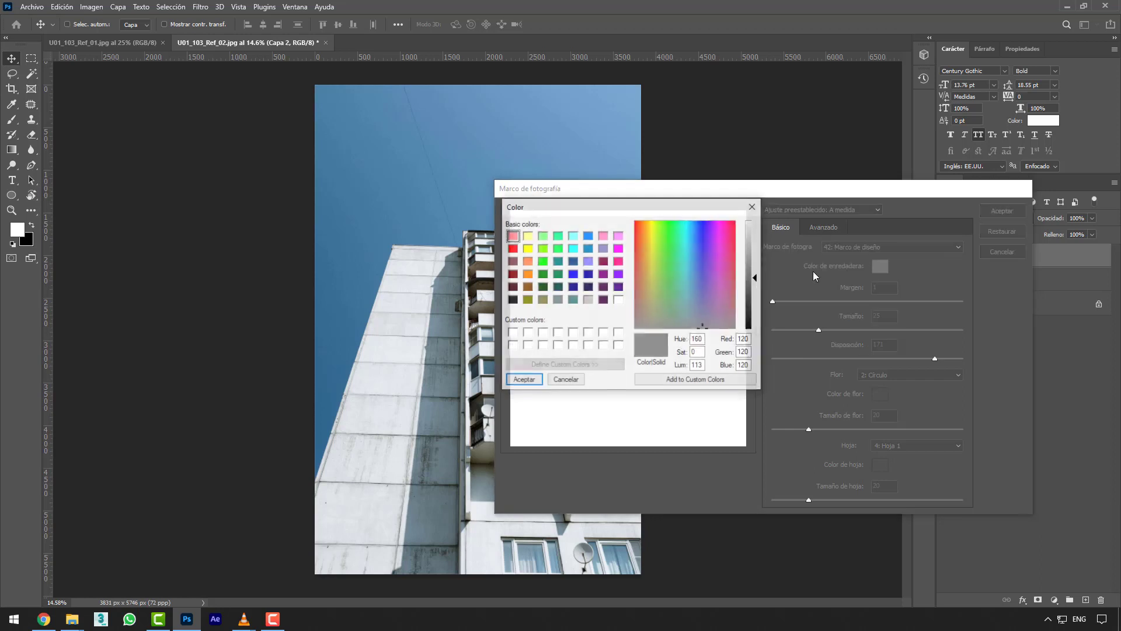
left_click_drag(727, 251, 739, 221)
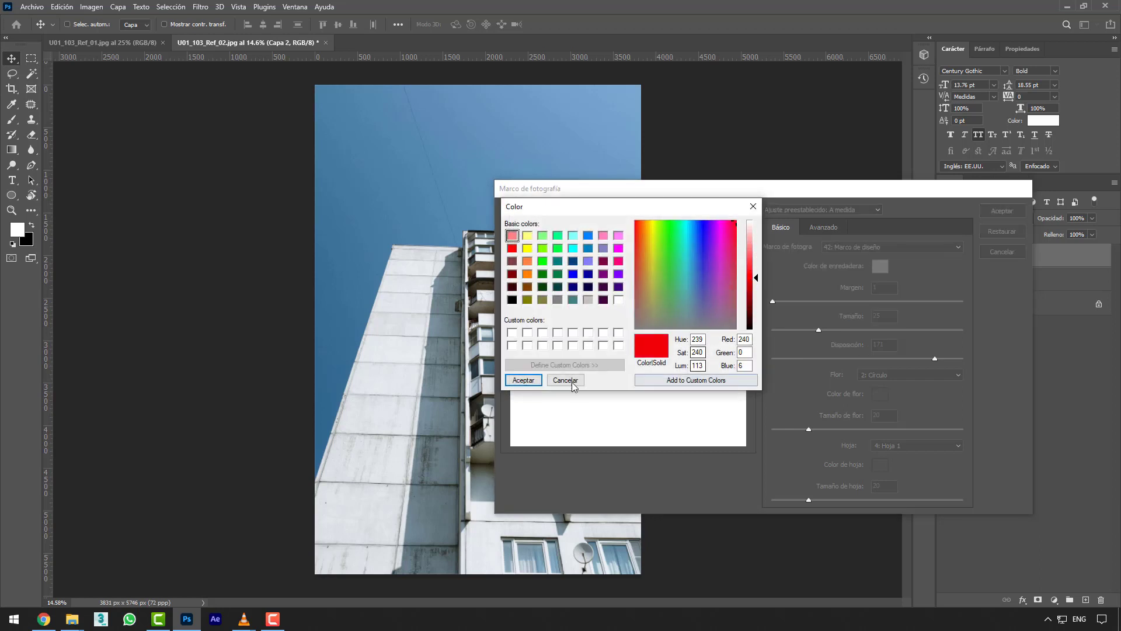
left_click(521, 380)
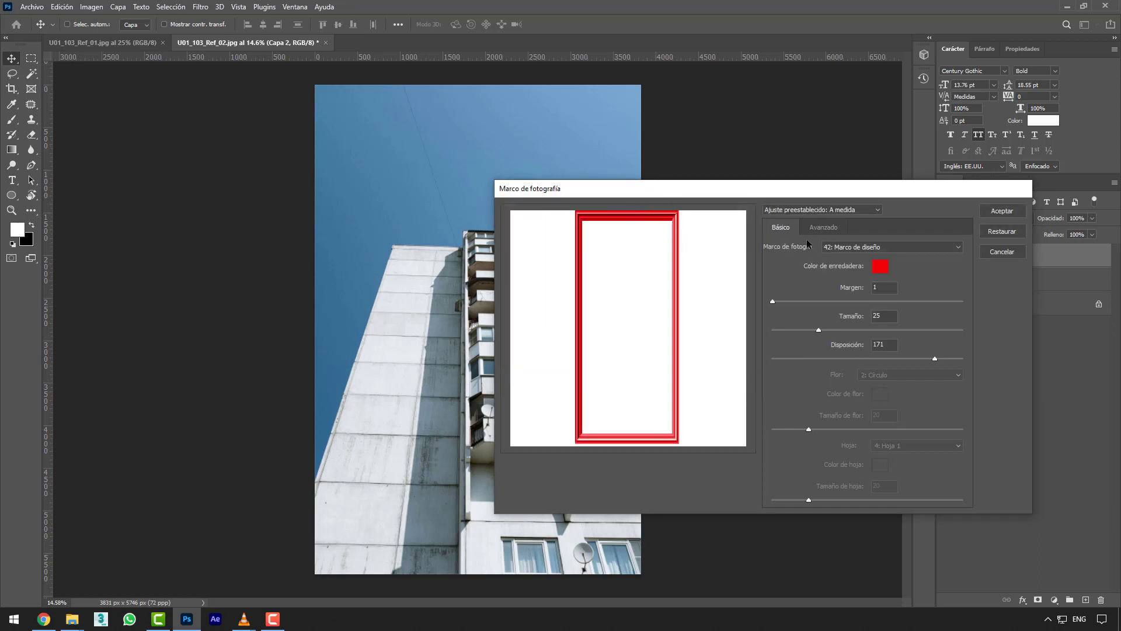
Set the frame's Color de enredadera to white and apply the photo frame to the layer.
left_click(882, 266)
left_click_drag(754, 285, 754, 222)
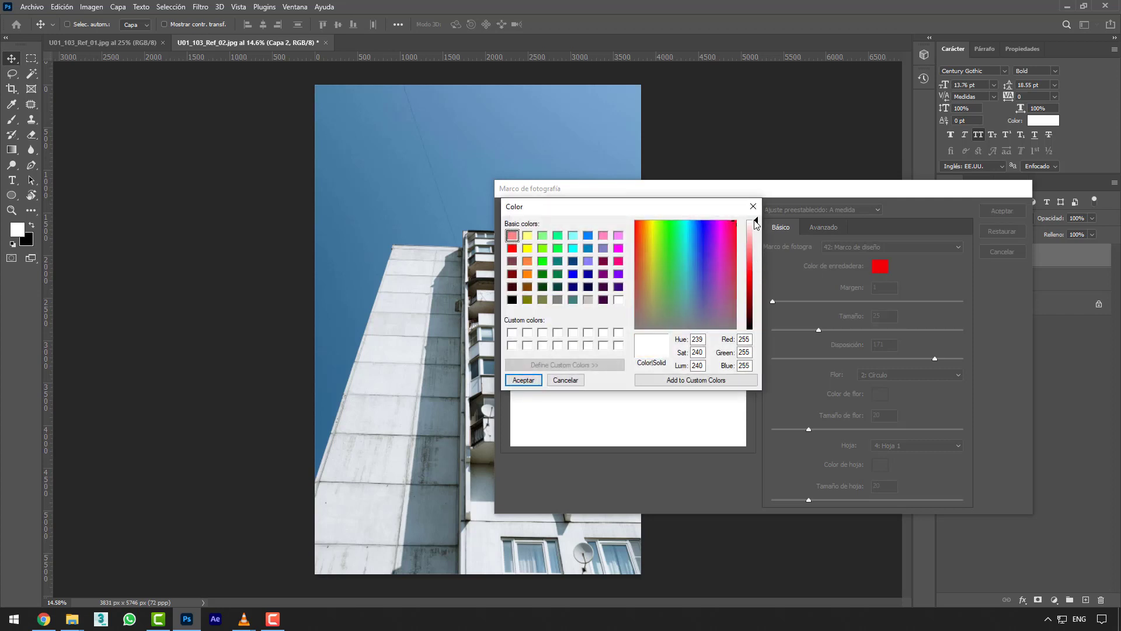
left_click(523, 380)
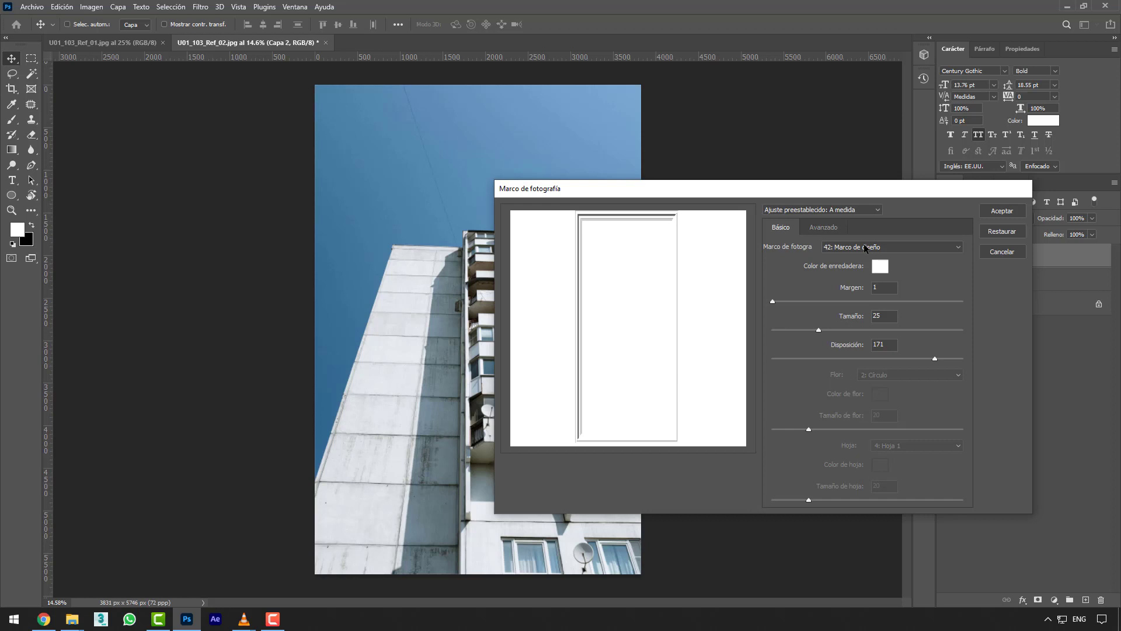
left_click(1010, 209)
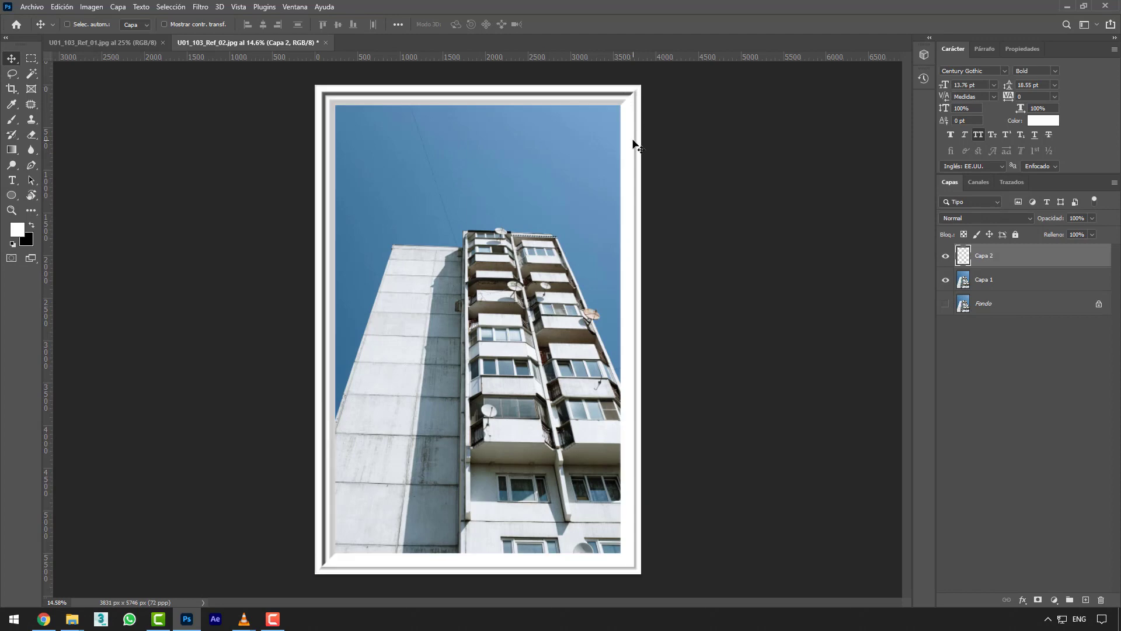
Check the frame with and without the photo by toggling Capa 1 and Capa 2, leaving Capa 2 hidden.
left_click(946, 282)
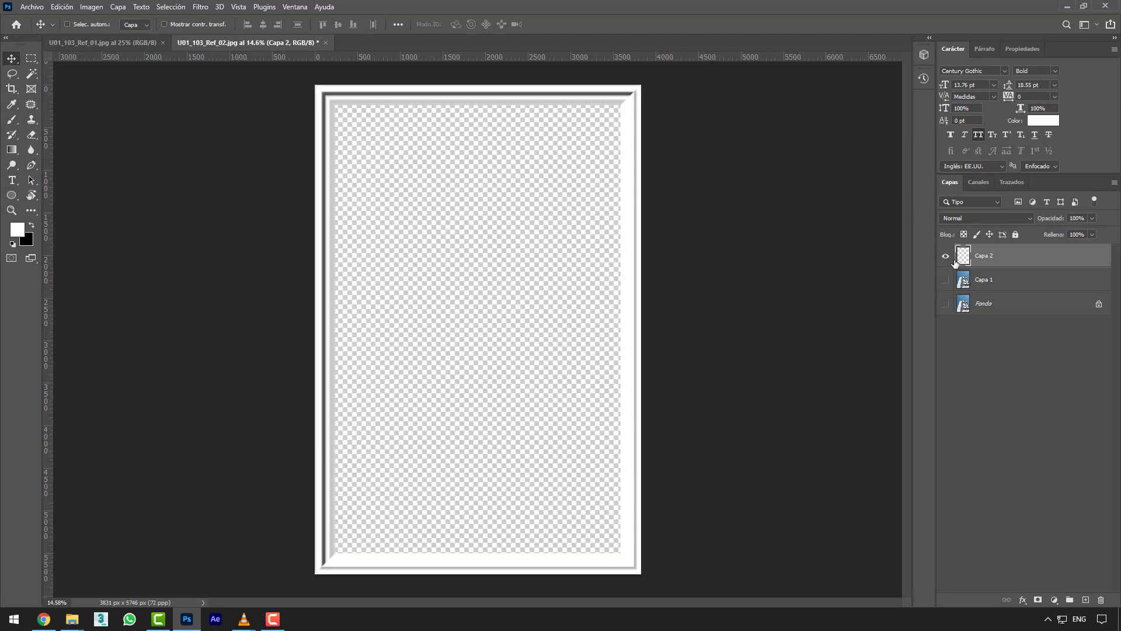
left_click(947, 260)
left_click(946, 260)
left_click(945, 282)
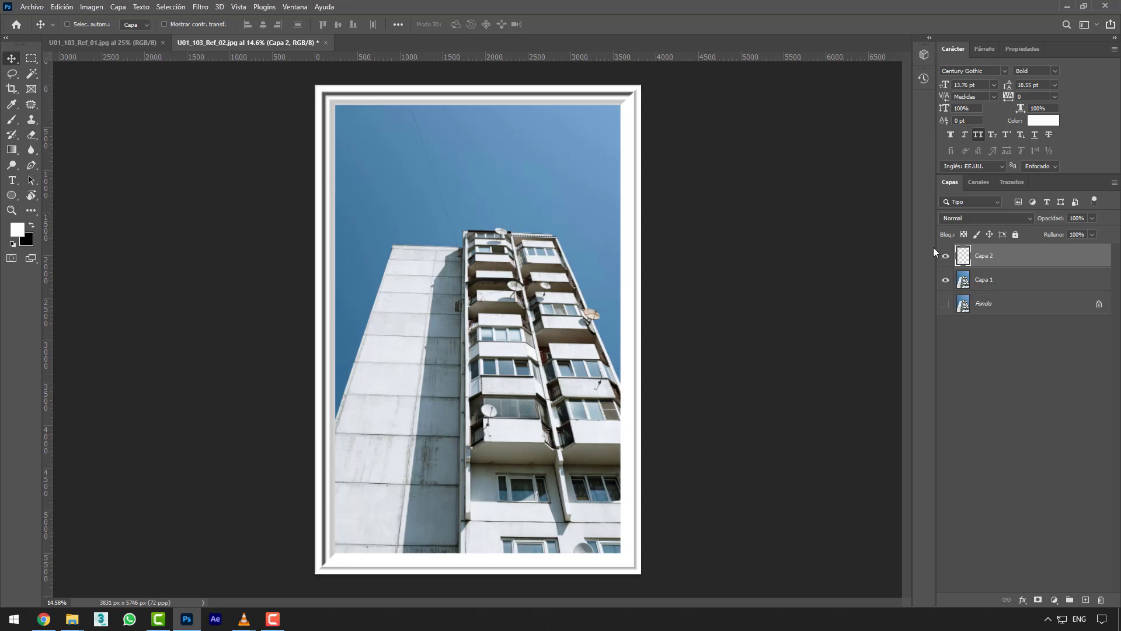
left_click(946, 257)
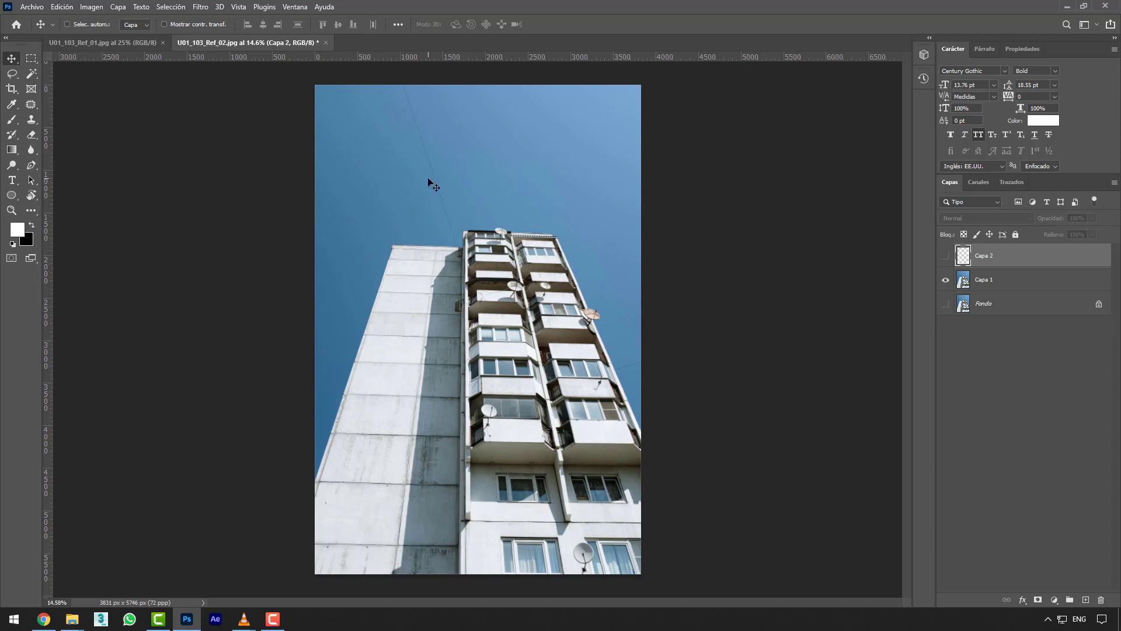
In U01_103_Ref_01.jpg, extend the canvas above the house photo with the Crop tool to about 3024 x 4004 px.
left_click(118, 41)
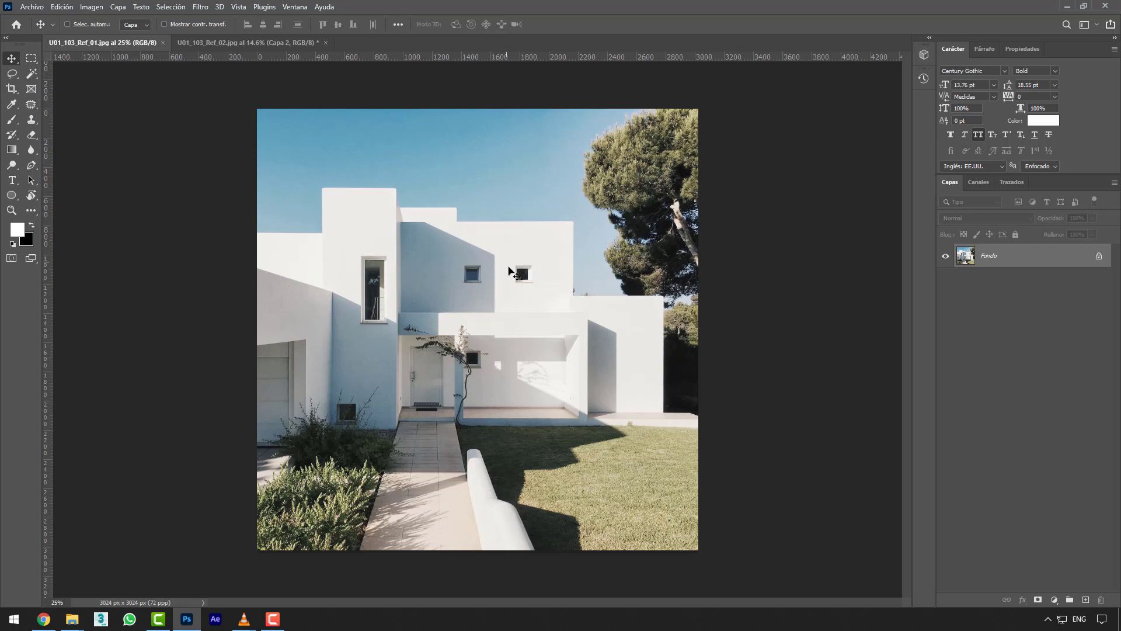
key("ctrl+minus")
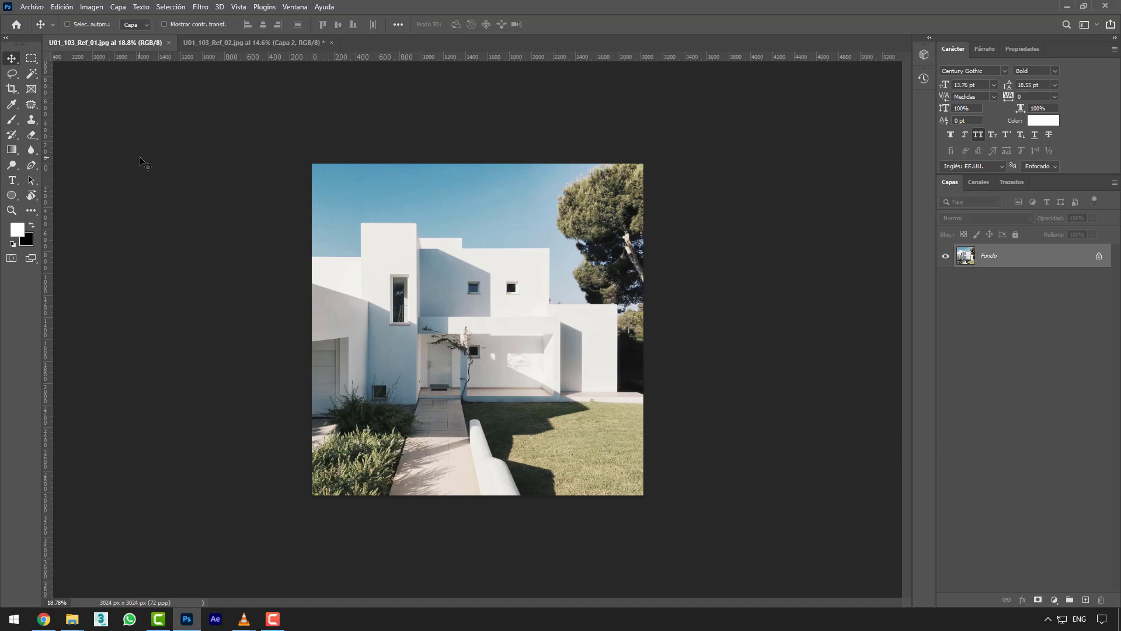
left_click(11, 89)
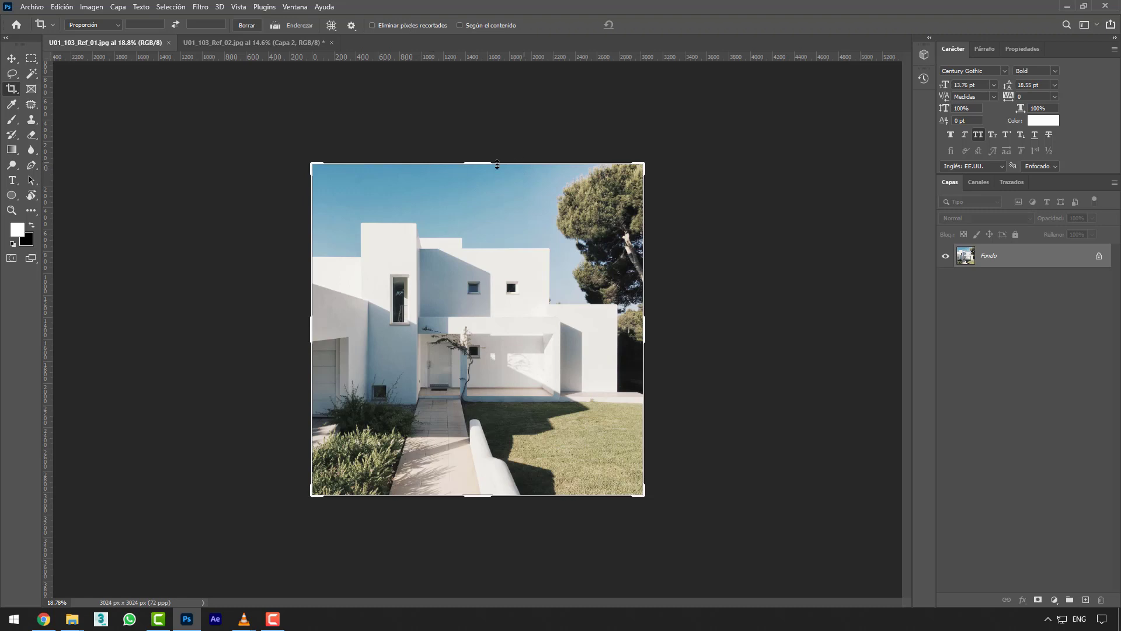
left_click_drag(483, 164, 483, 111)
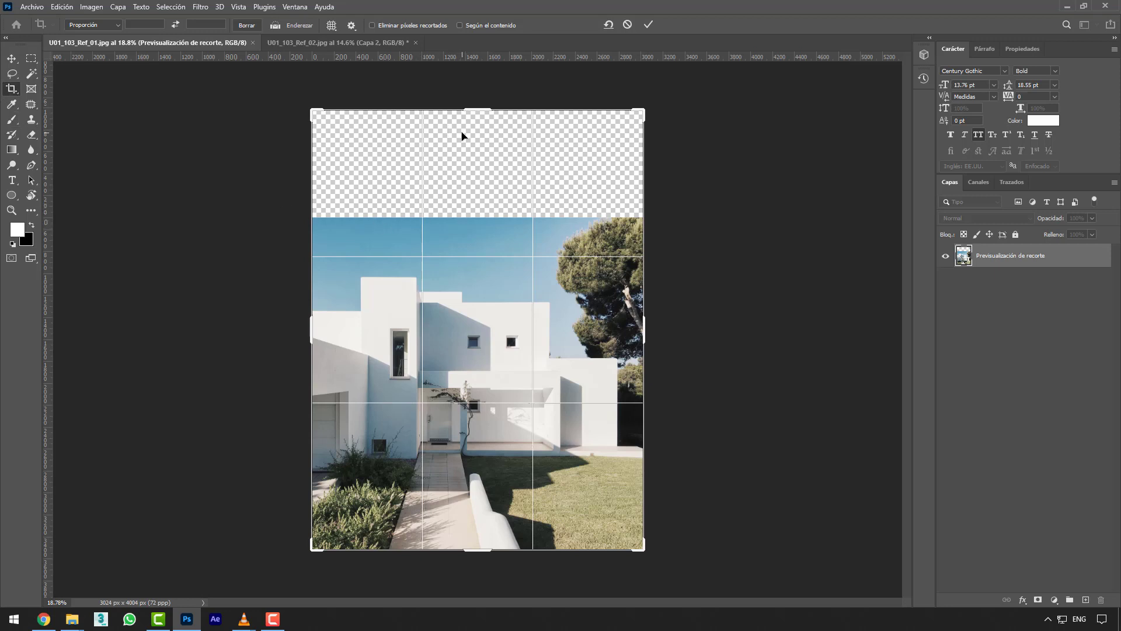
key("Return")
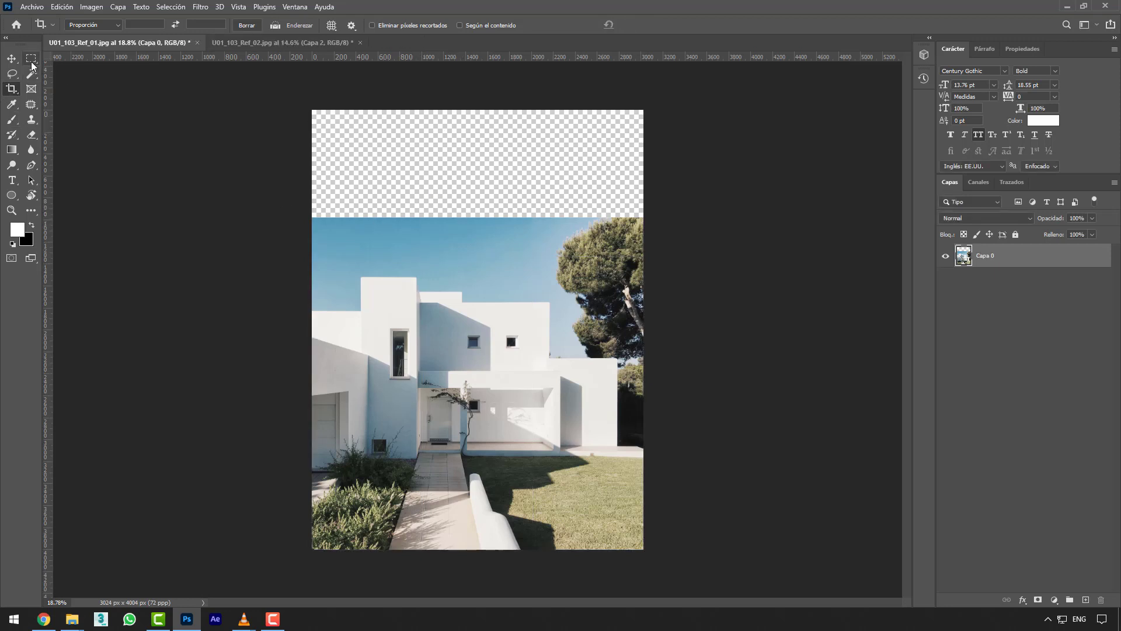
Select the empty band above the house photo, fill it with Según el contenido to extend the sky, and deselect.
left_click(31, 59)
left_click_drag(312, 110, 647, 219)
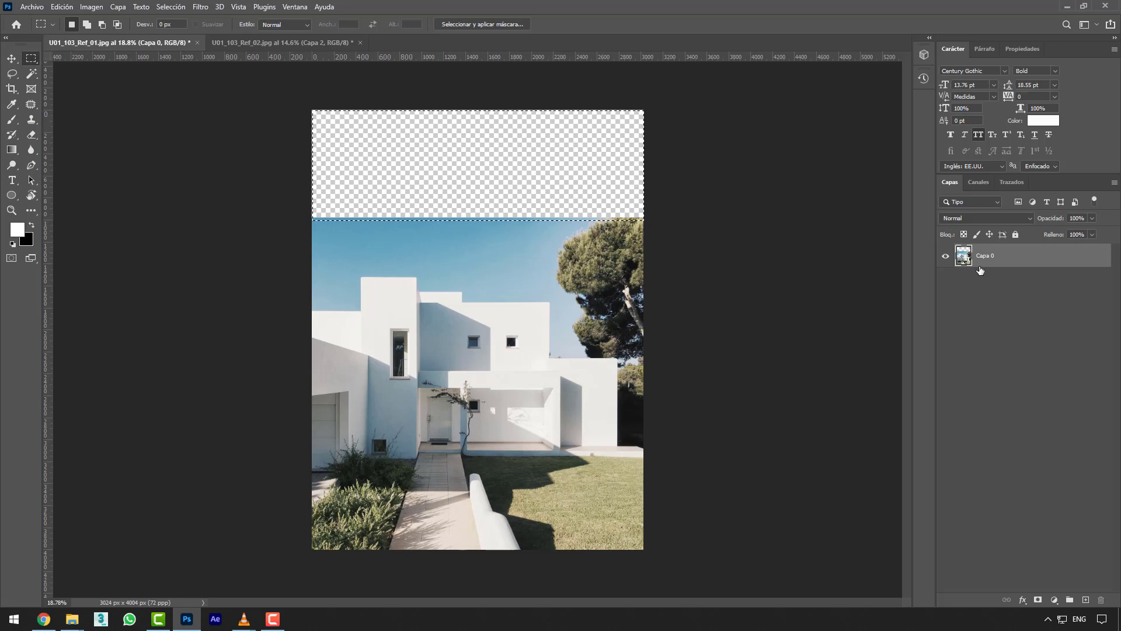
right_click(512, 181)
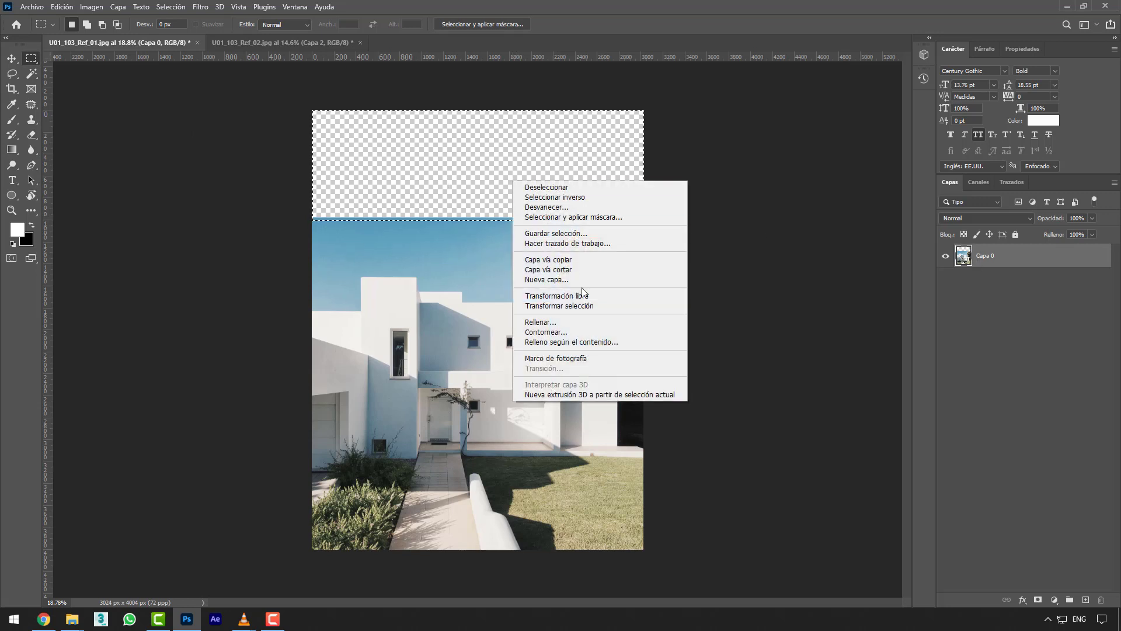
left_click(577, 322)
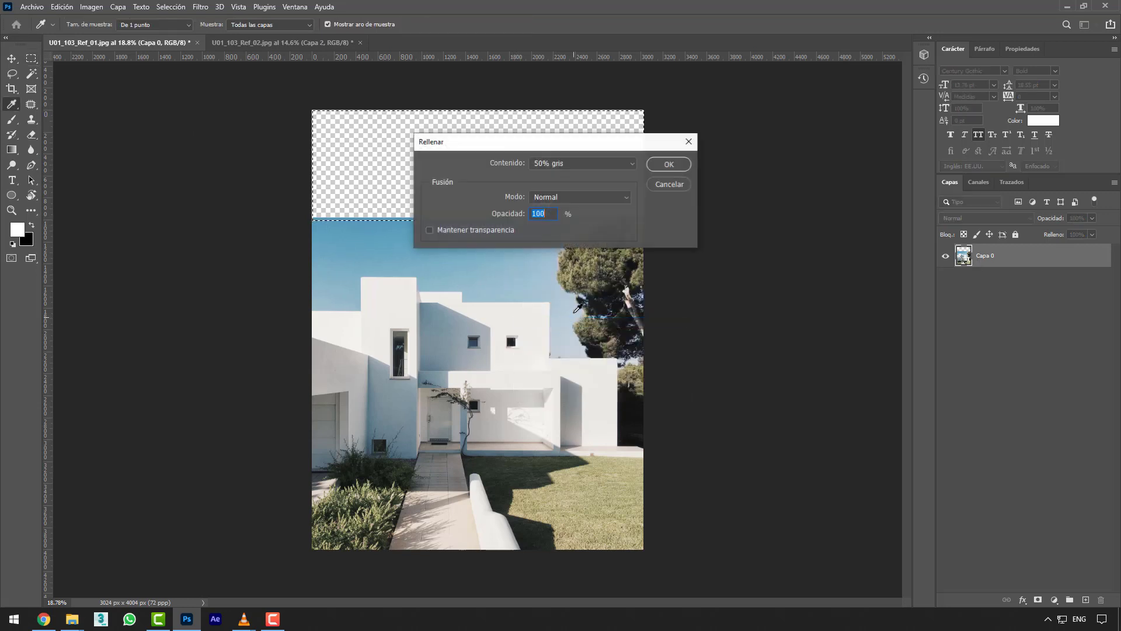
left_click(567, 165)
left_click(581, 216)
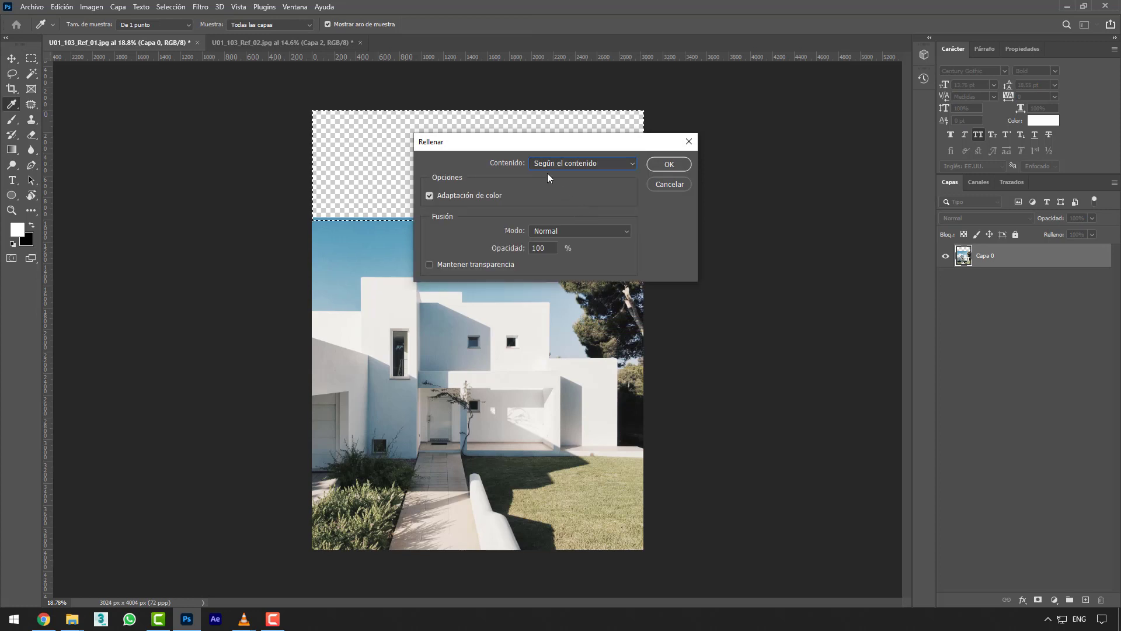
left_click(669, 165)
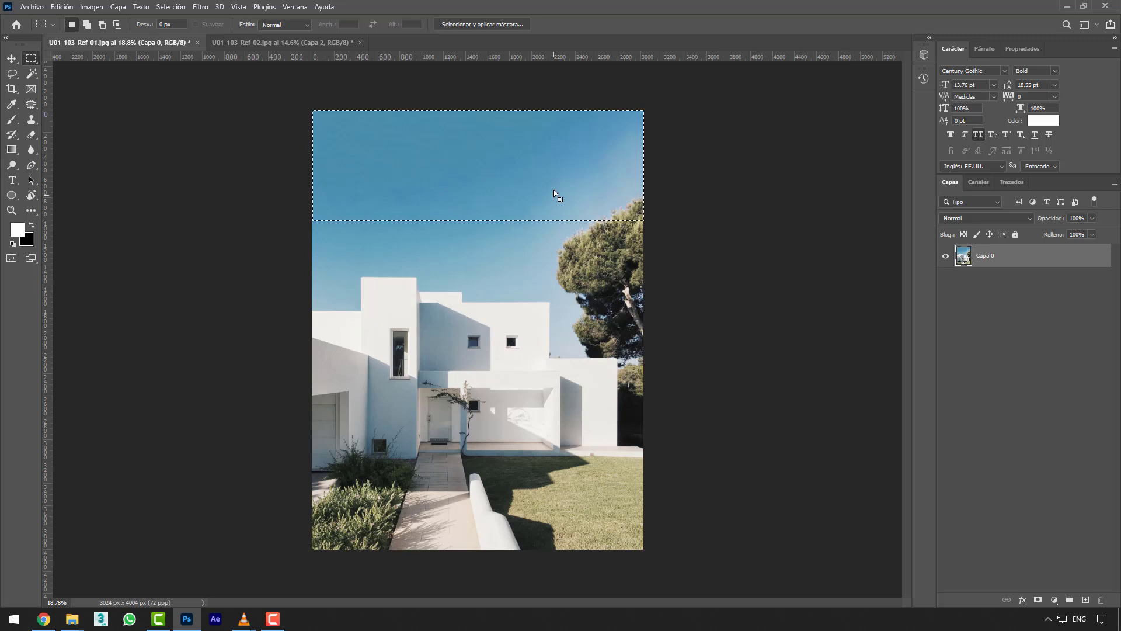
key("ctrl+d")
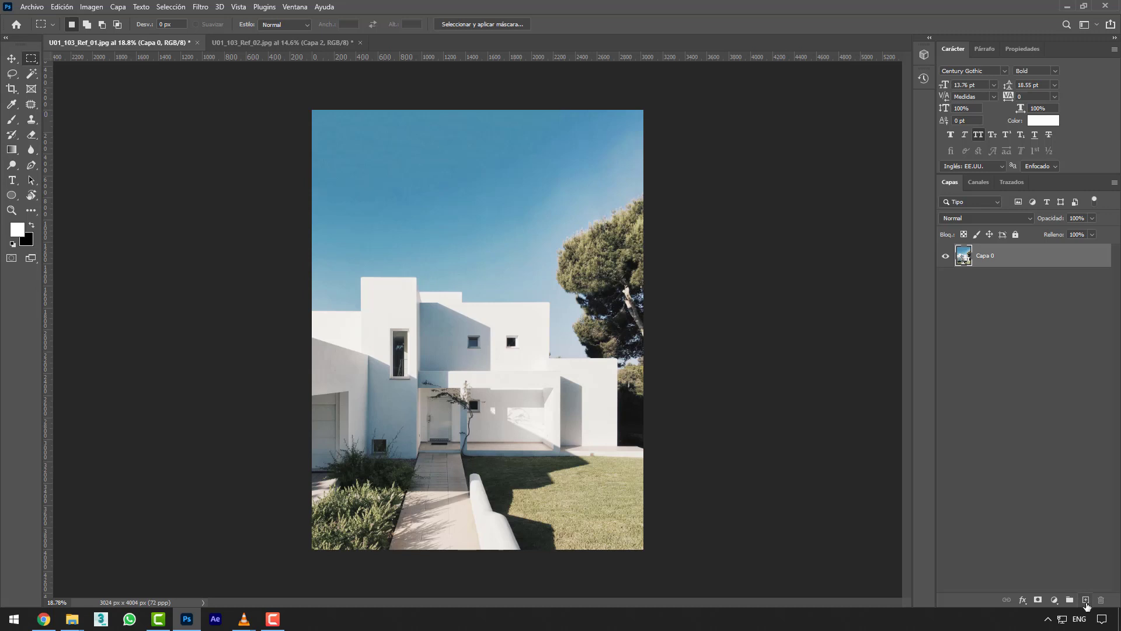
Add a new layer above the house photo and open the Árbol render filter on it.
left_click(1086, 600)
left_click(200, 6)
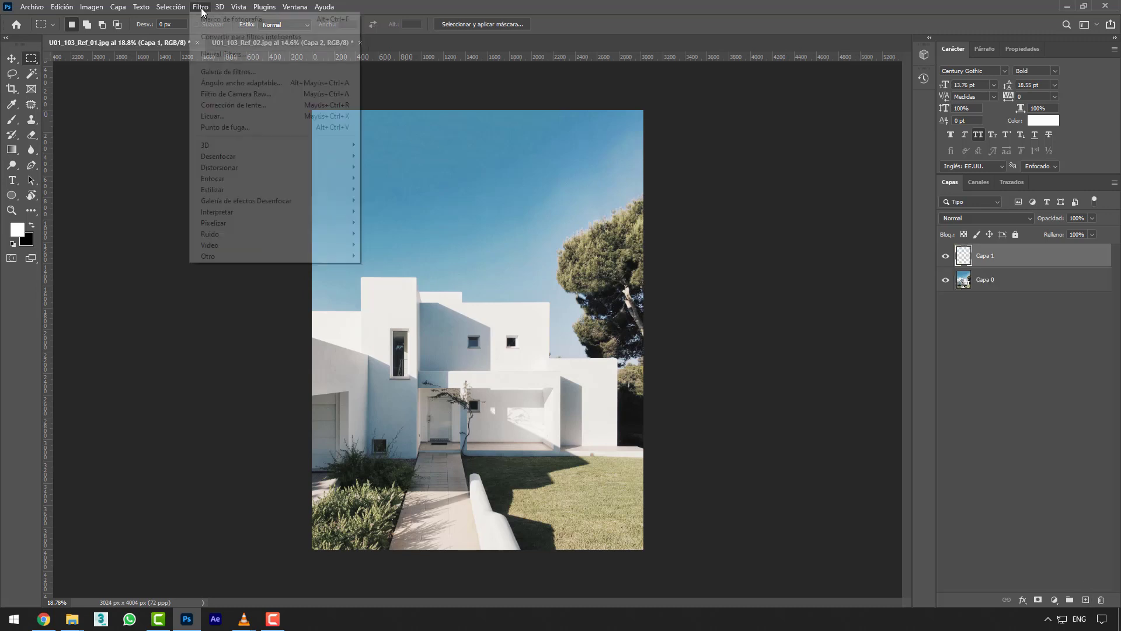
mouse_move(344, 205)
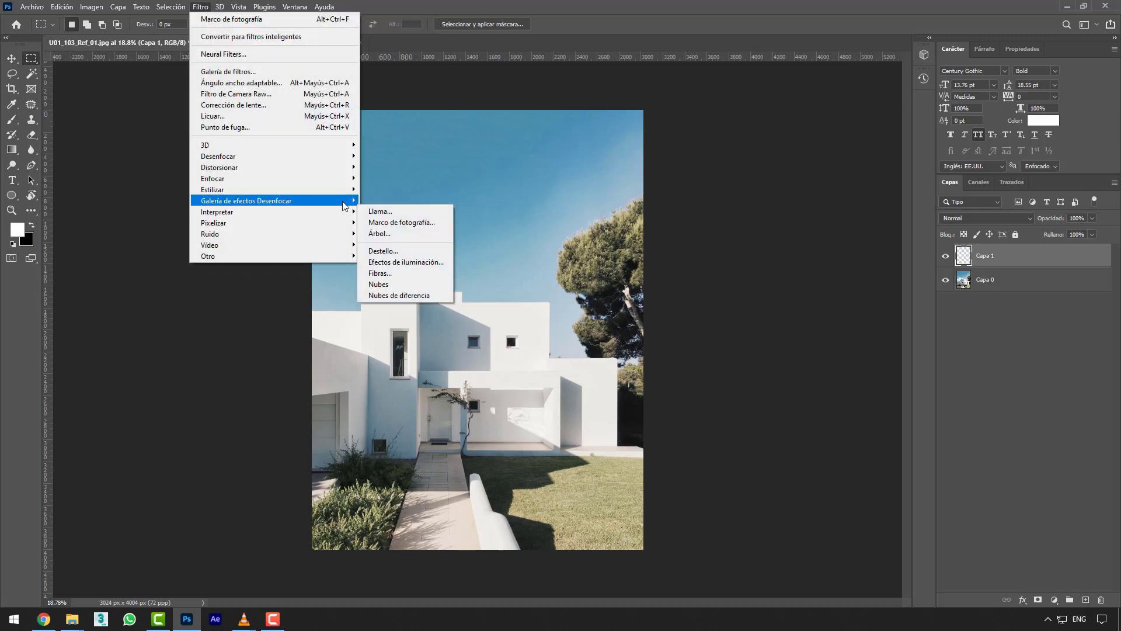
left_click(377, 235)
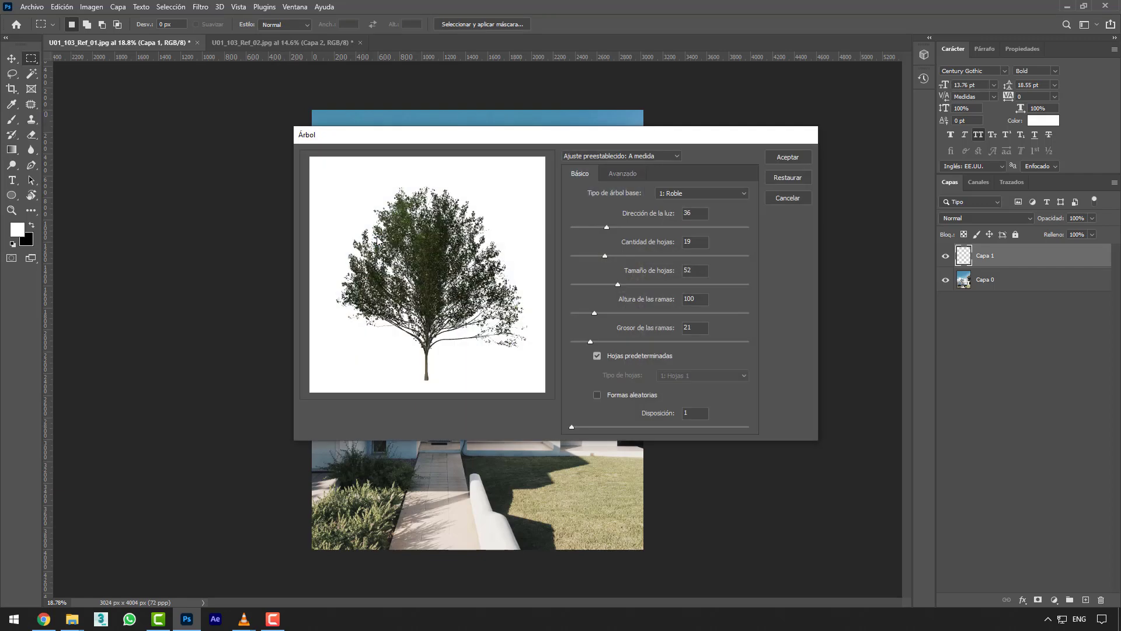
Try the base tree types 4: Arce, 24: Bambú and 2: Secuoya in the preview.
left_click(689, 193)
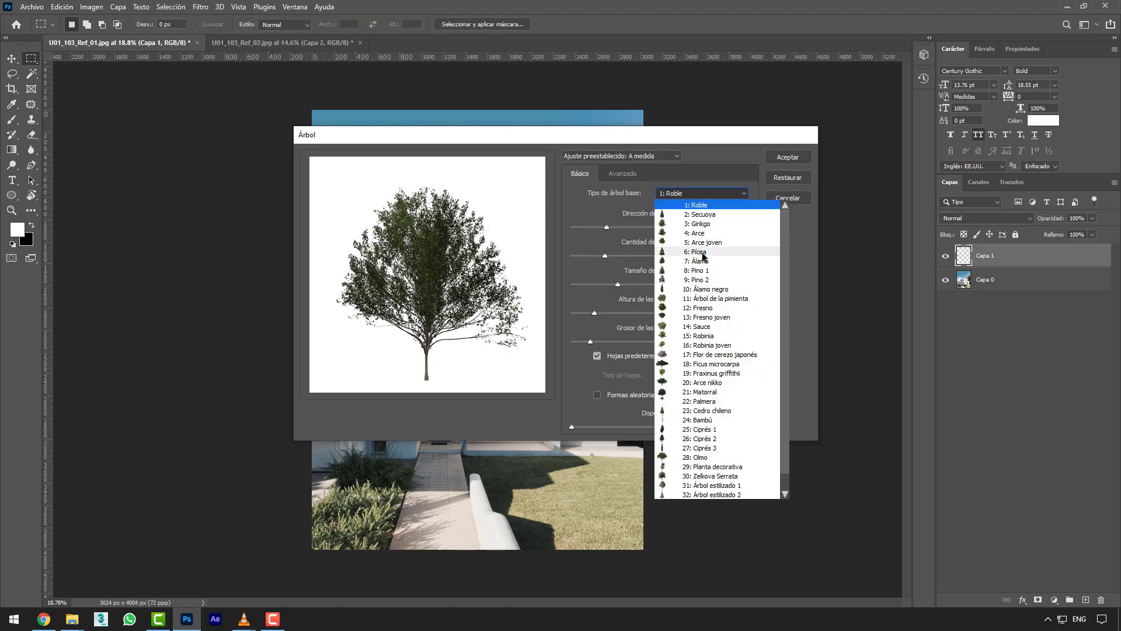
left_click(704, 234)
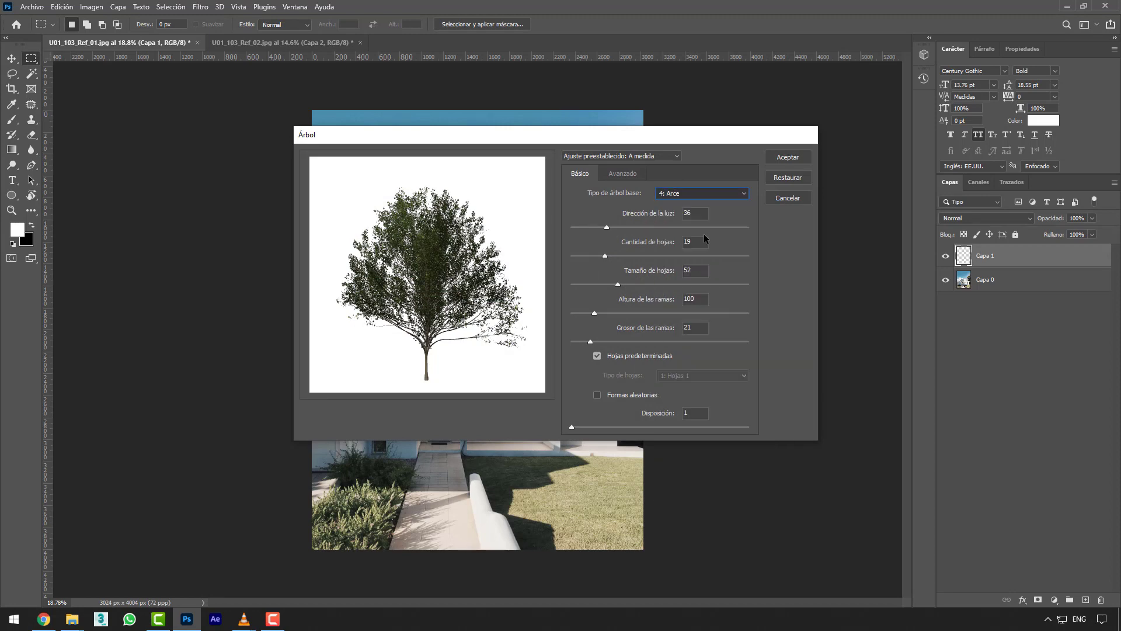
left_click(702, 195)
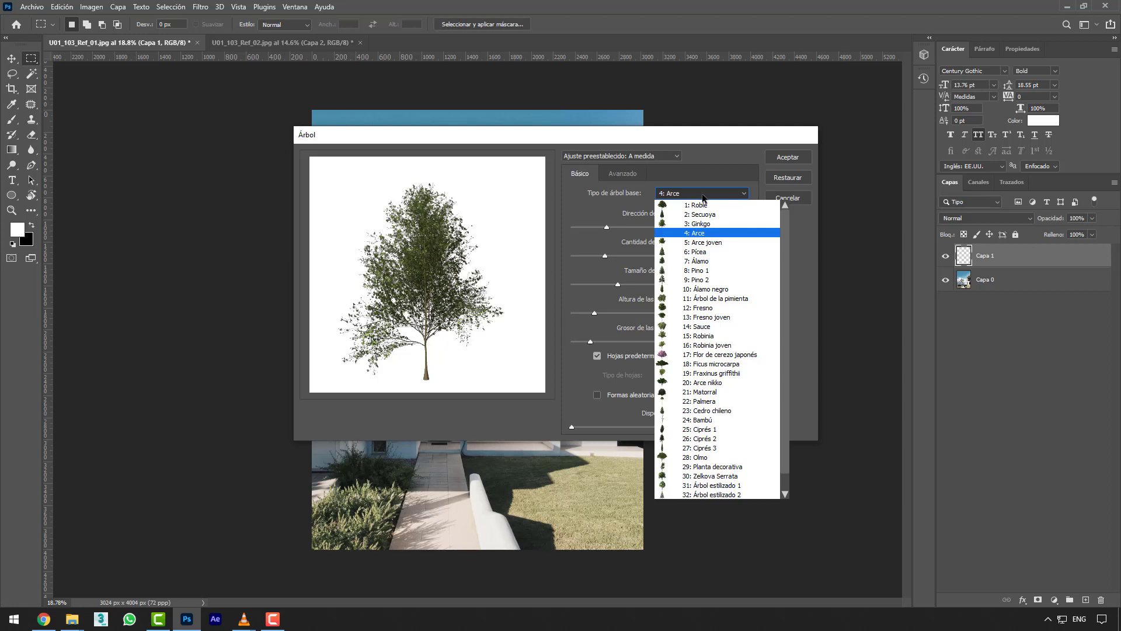
left_click(701, 420)
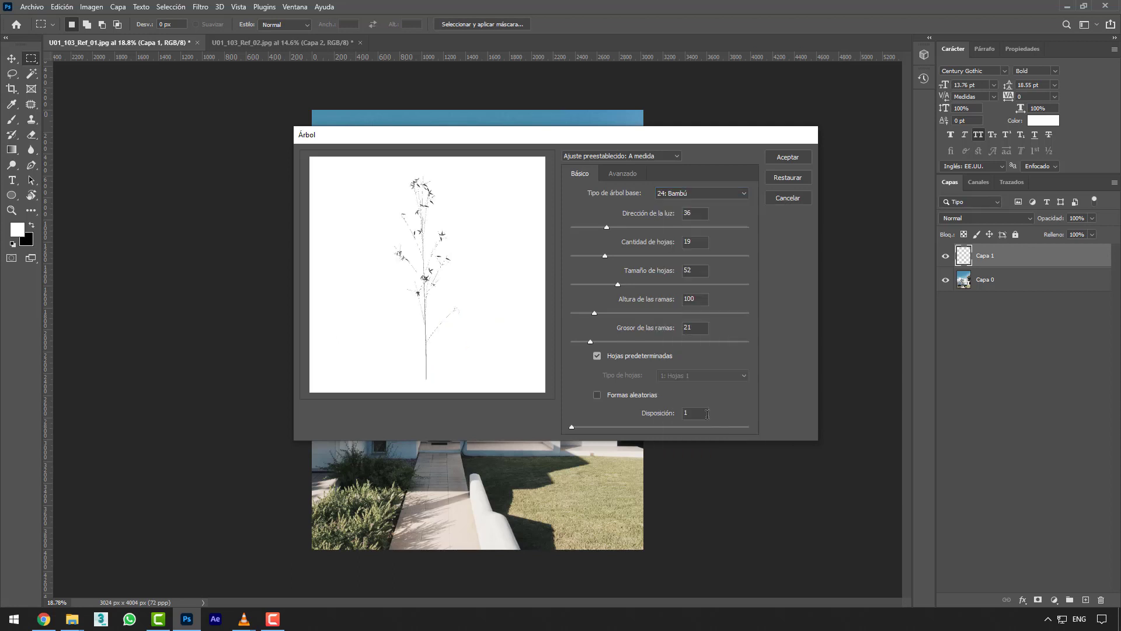
left_click(698, 199)
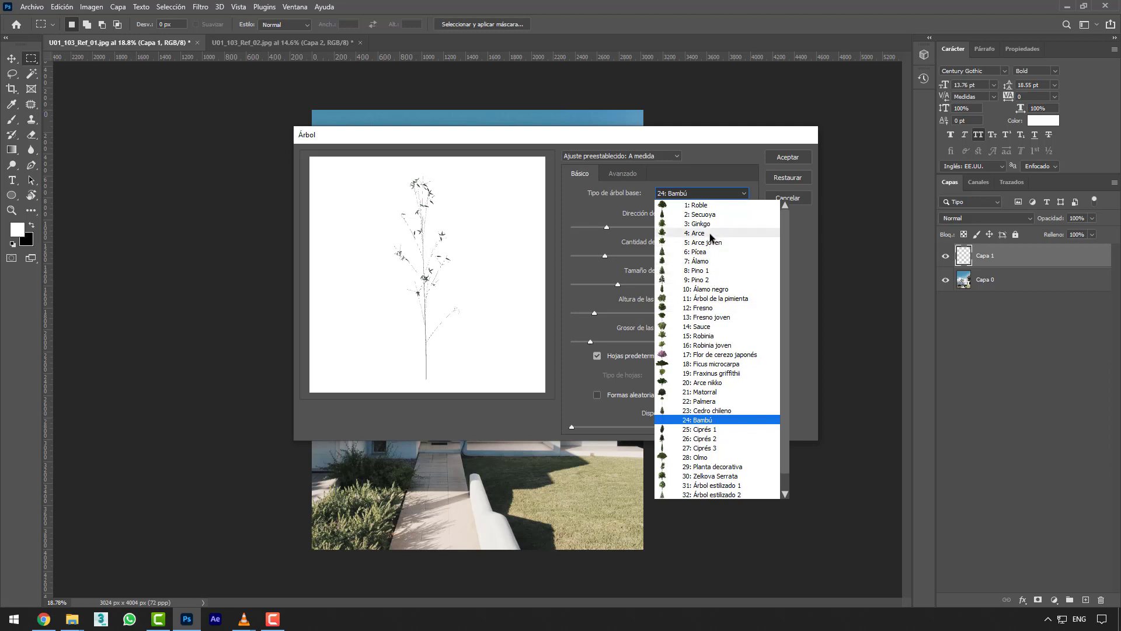
left_click(710, 214)
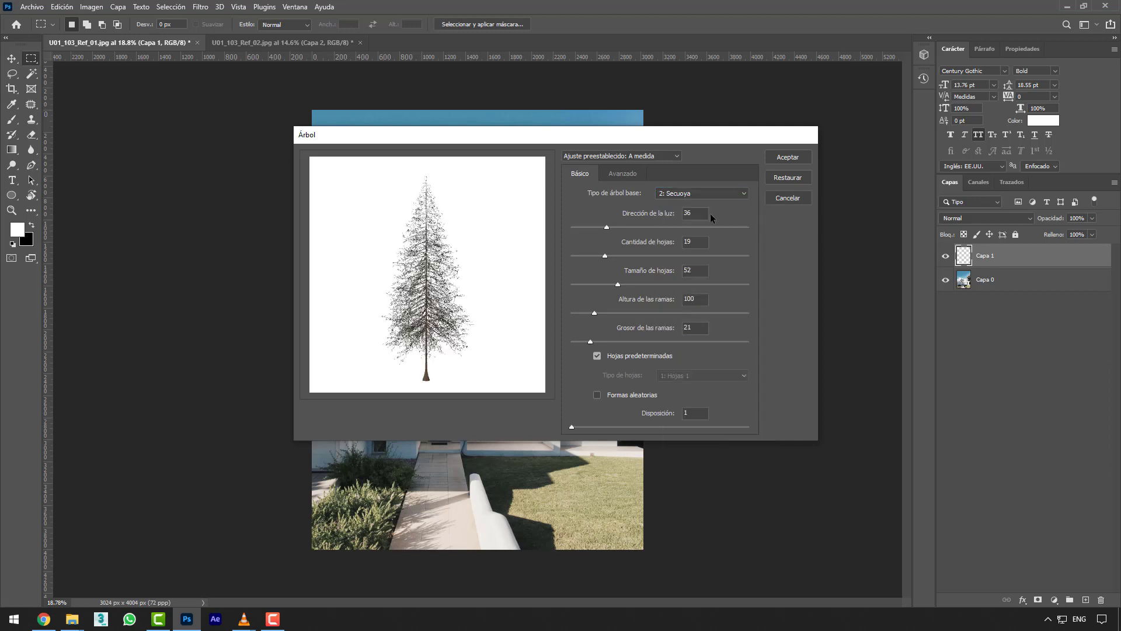
Set Tipo de árbol base to 21: Matorral and try different leaf amounts, including 83.
left_click(710, 195)
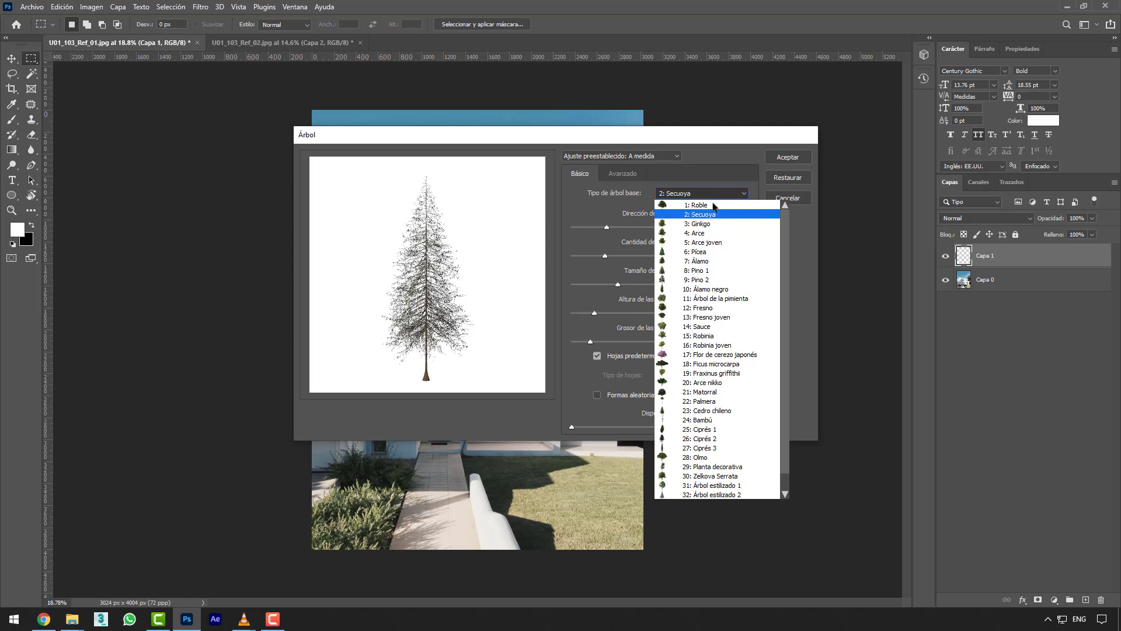
left_click(706, 392)
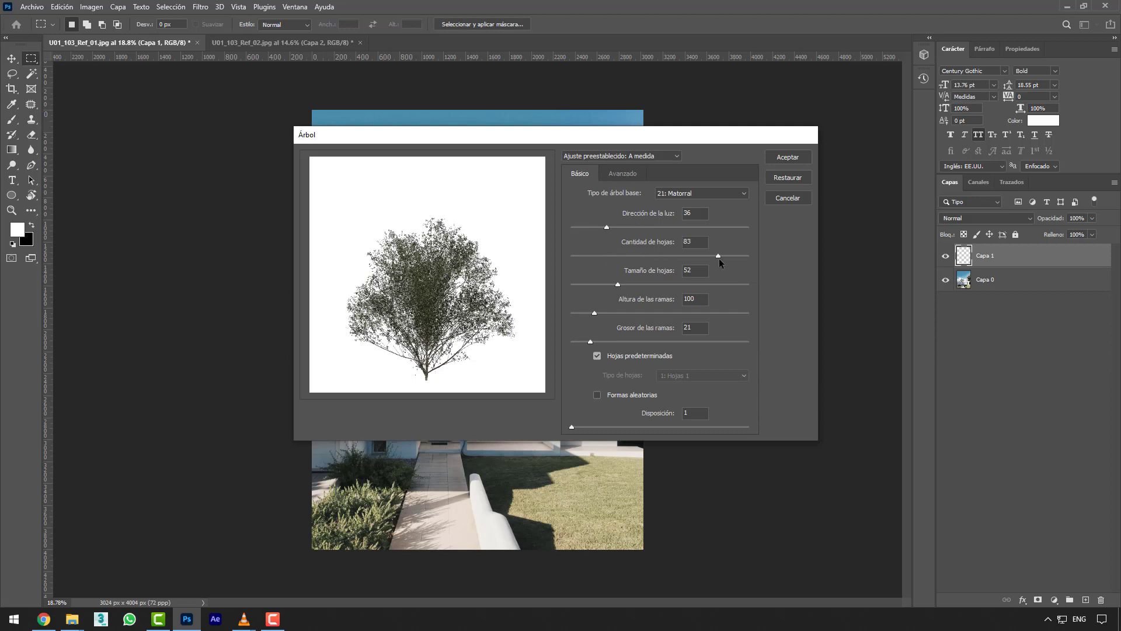
left_click(719, 257)
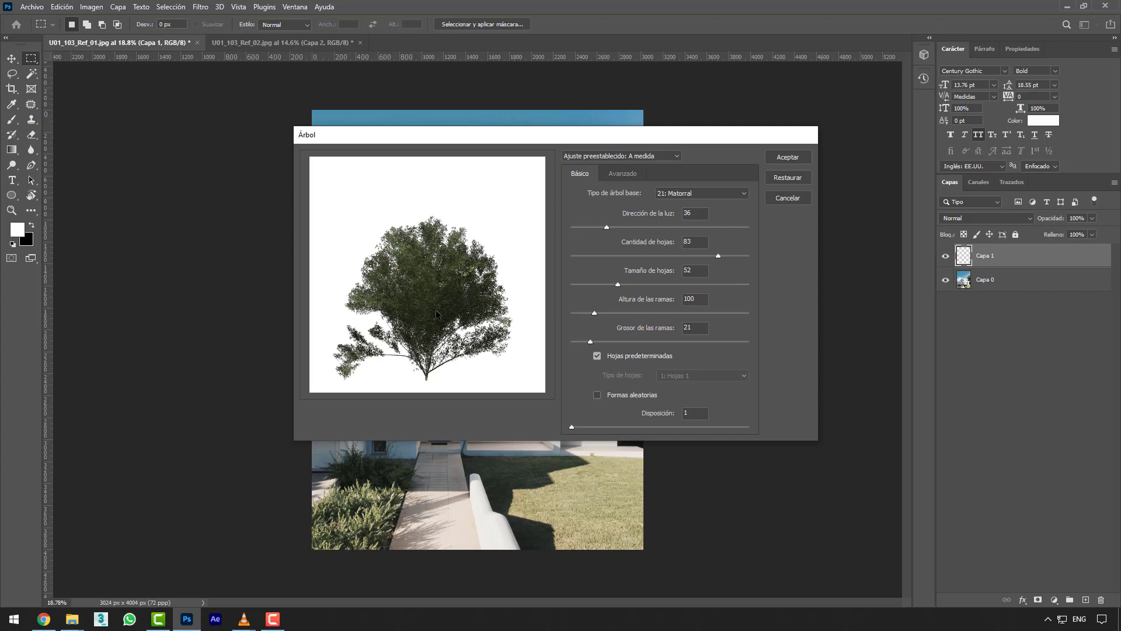
left_click(571, 257)
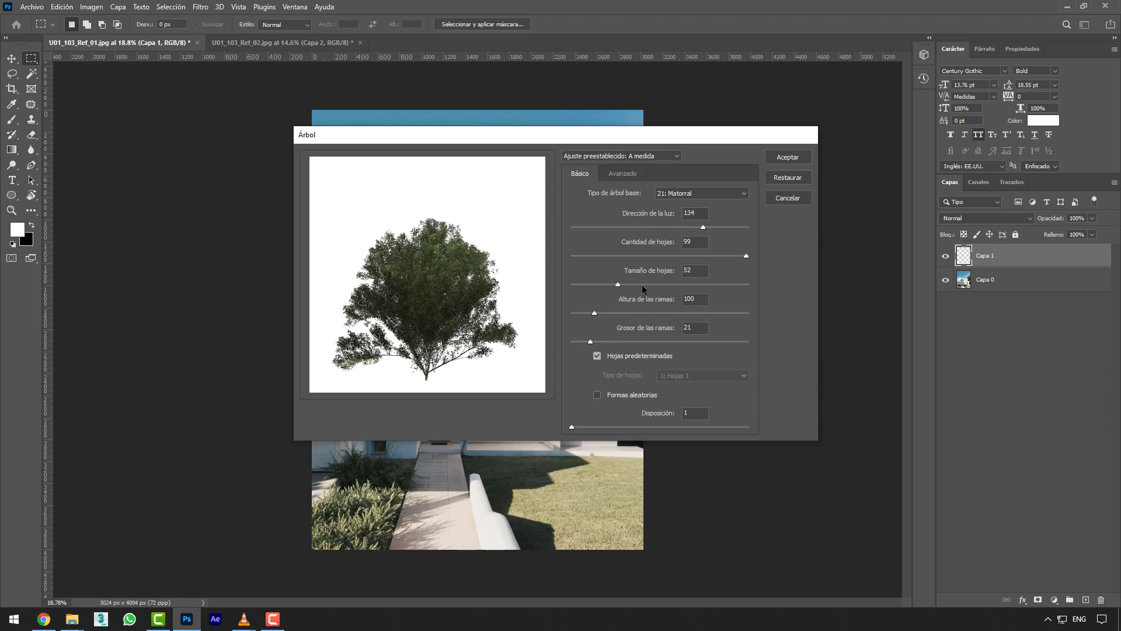
Set Dirección de la luz to 0, and try Tamaño de hojas at 36 and Cantidad de hojas at 0.
left_click_drag(704, 227, 560, 229)
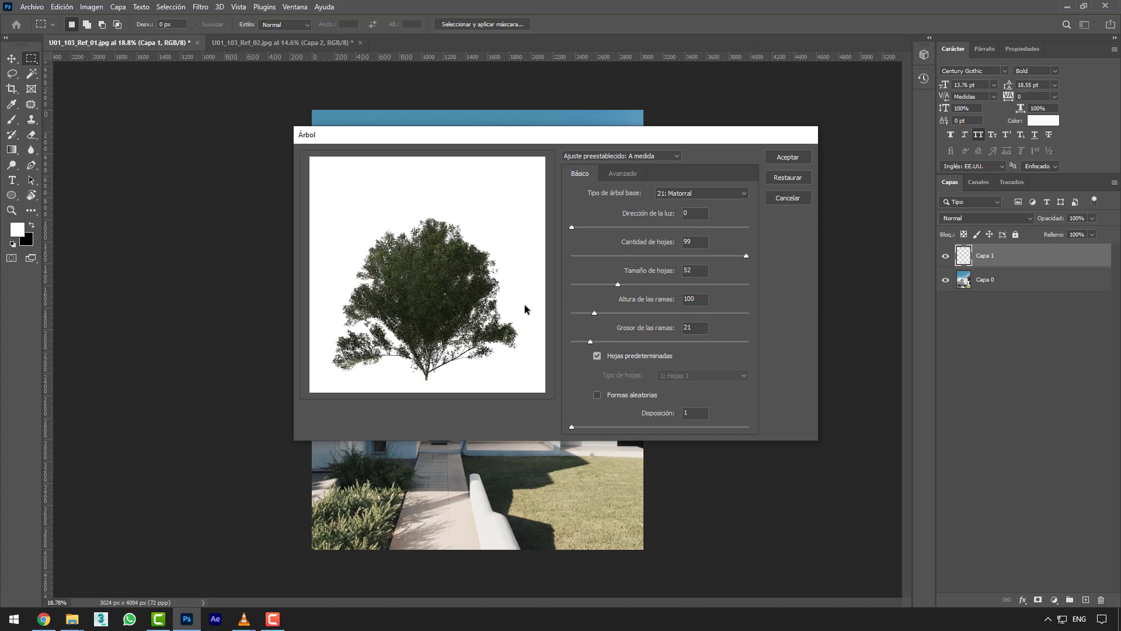
left_click_drag(619, 284, 593, 283)
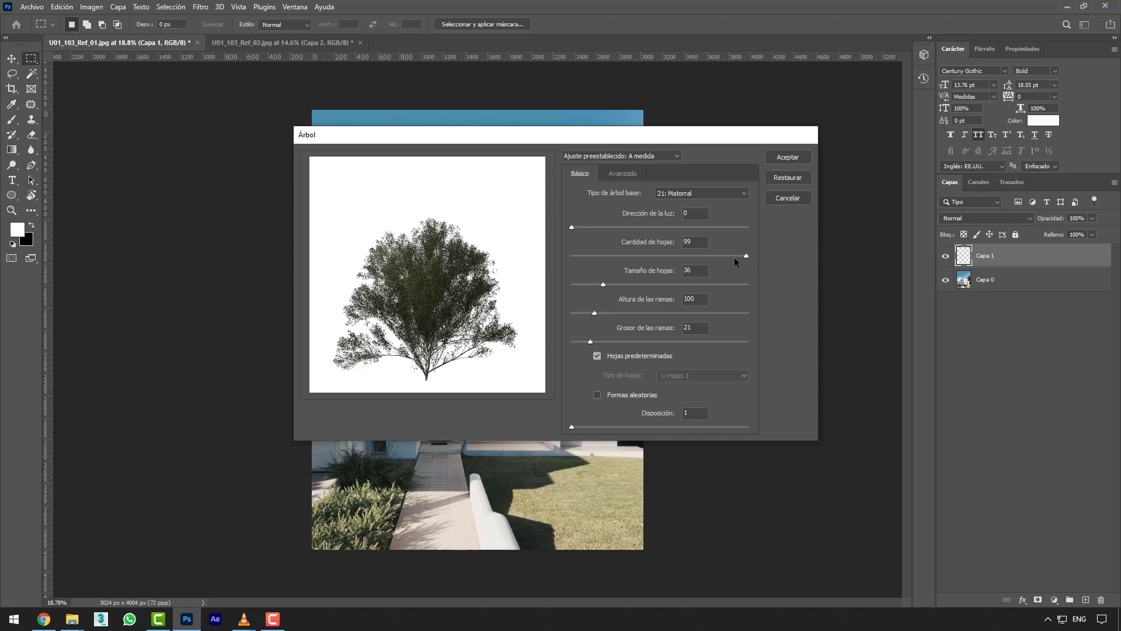
left_click_drag(734, 257, 577, 258)
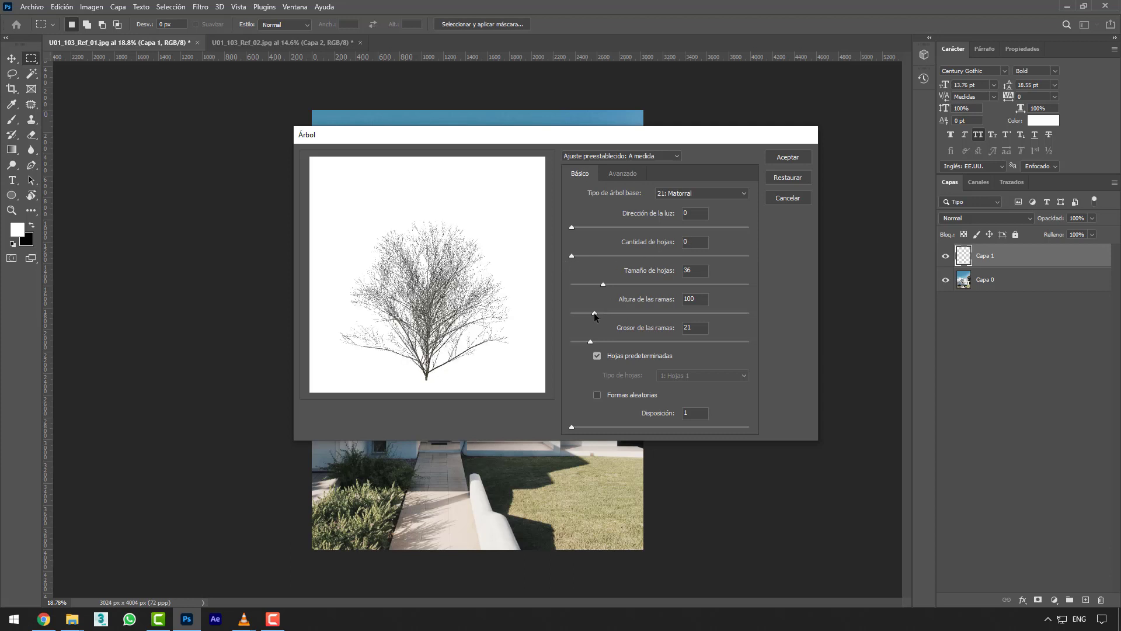
Set the tree's Altura de las ramas to 99, Grosor de las ramas to 171, Tamaño de hojas to 78 and Cantidad de hojas to 22.
left_click_drag(595, 313, 641, 312)
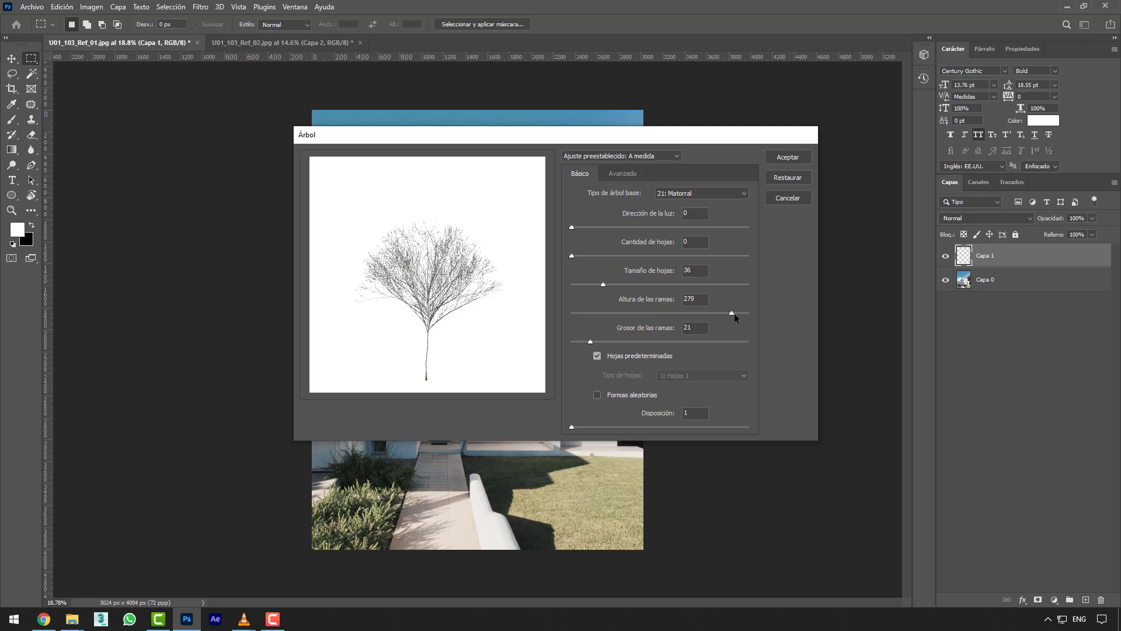
left_click_drag(732, 313, 594, 313)
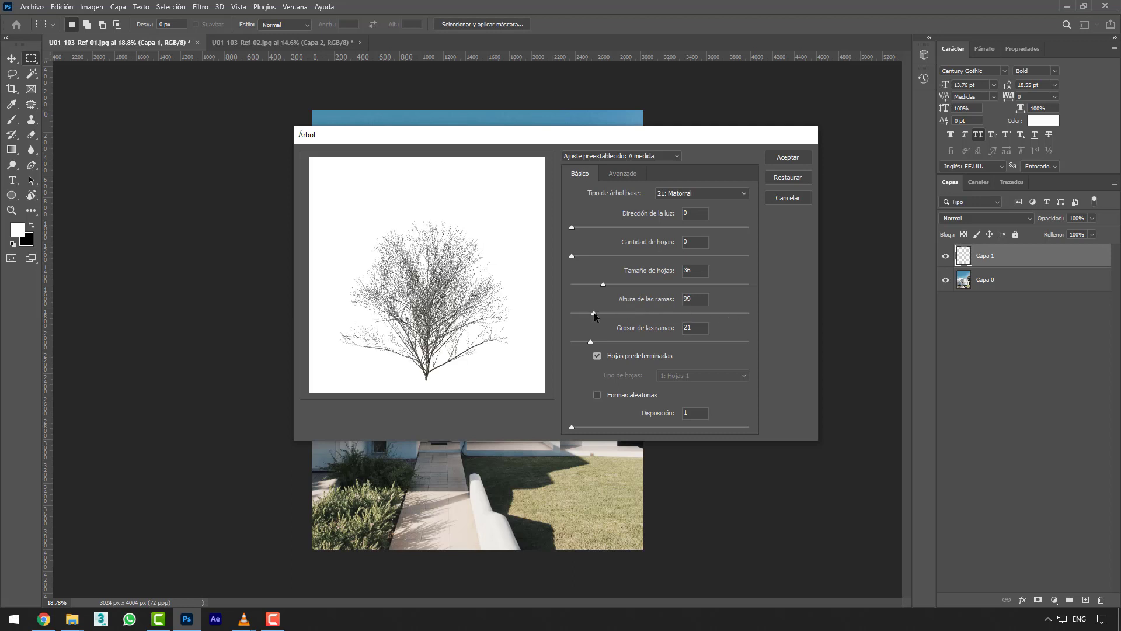
left_click_drag(598, 342, 680, 341)
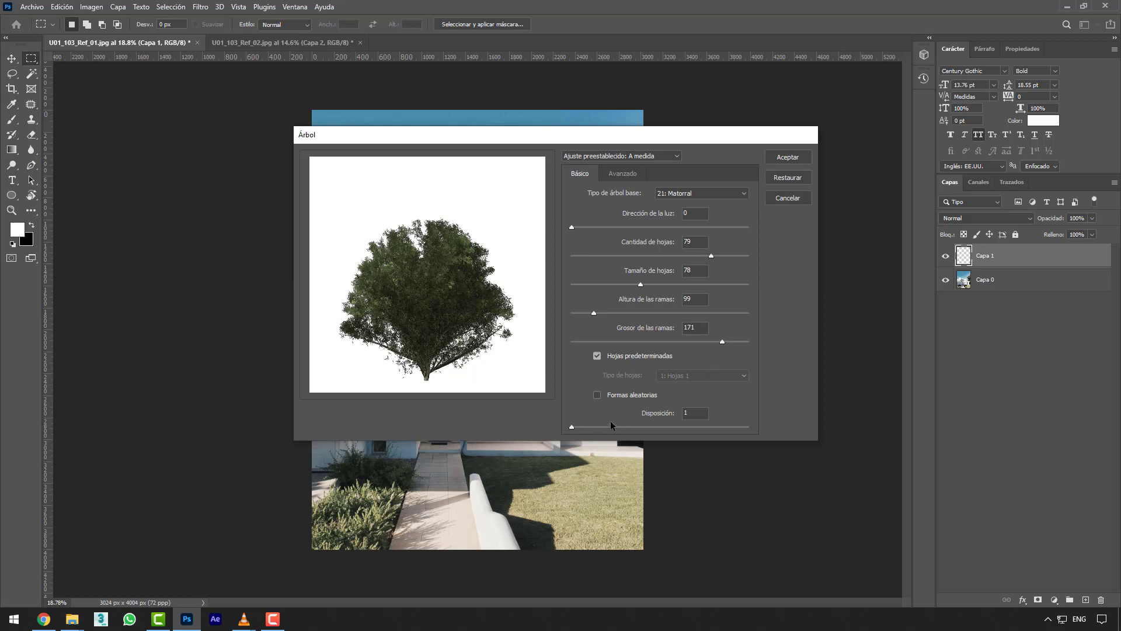
left_click(624, 174)
left_click(580, 175)
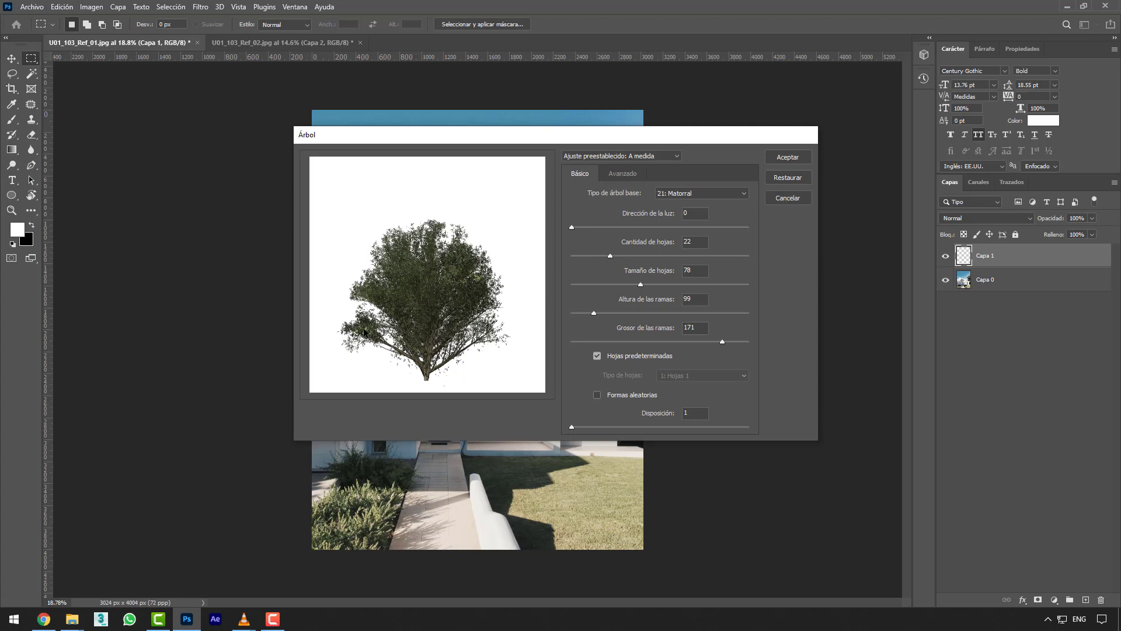
Try different camera tilts in the tree's advanced settings and set Inclinación de cámara to 21.
left_click(619, 174)
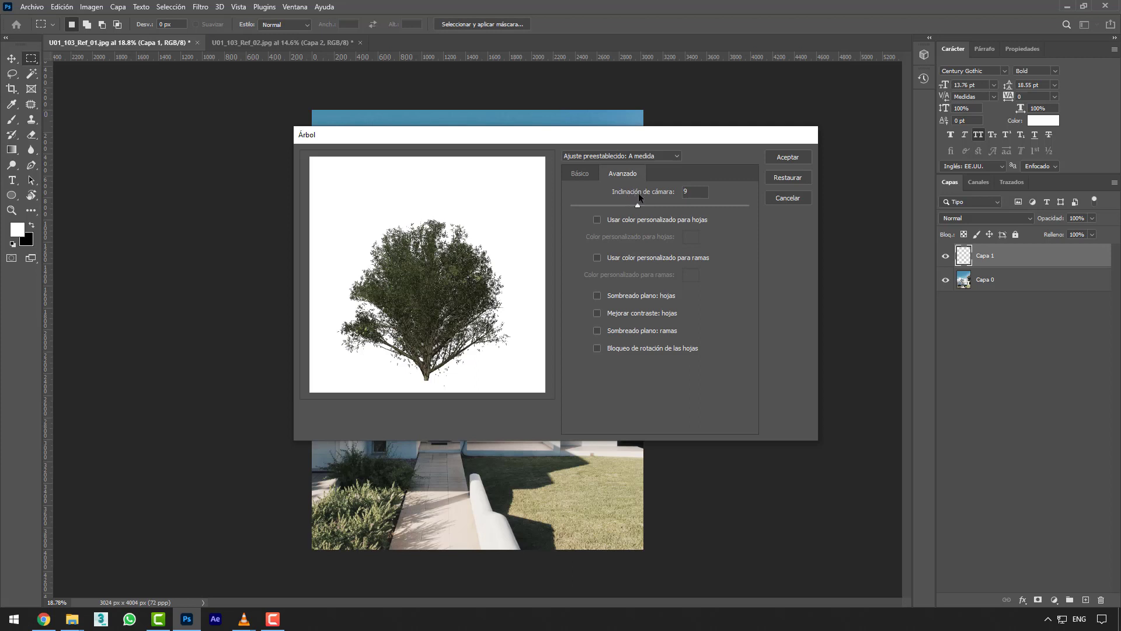
left_click_drag(638, 210, 622, 209)
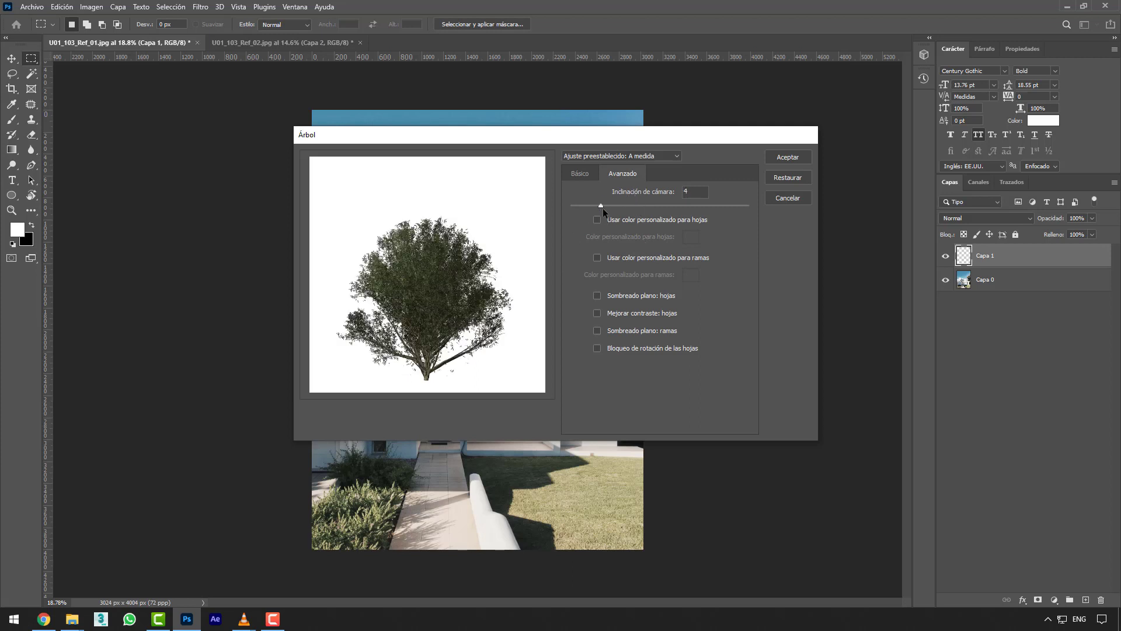
left_click_drag(602, 208, 575, 205)
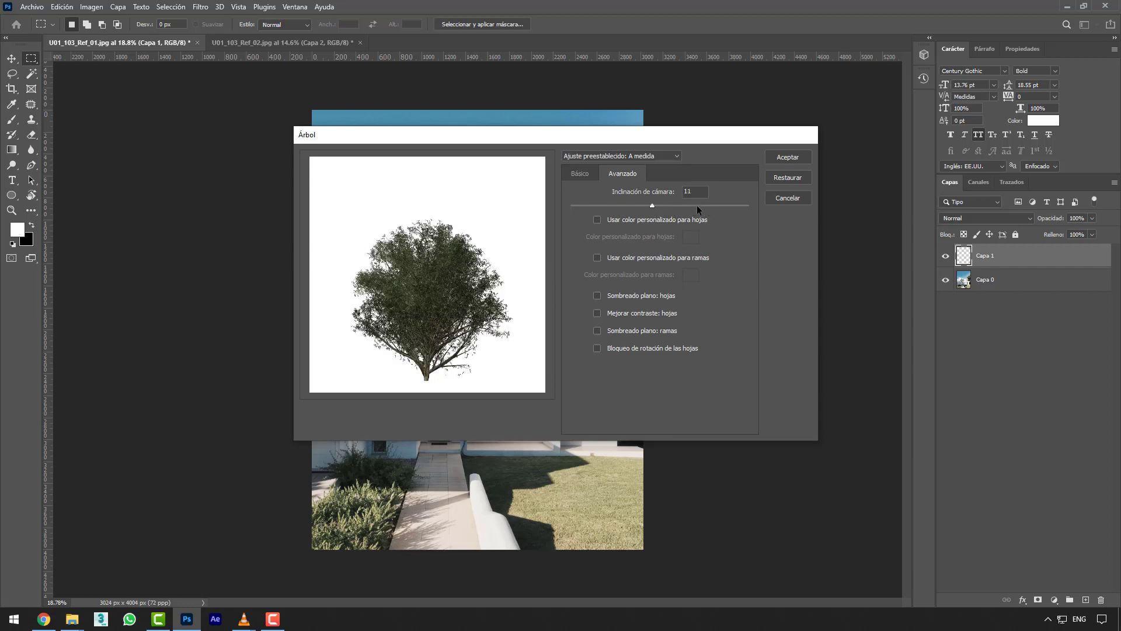
left_click_drag(719, 205, 727, 205)
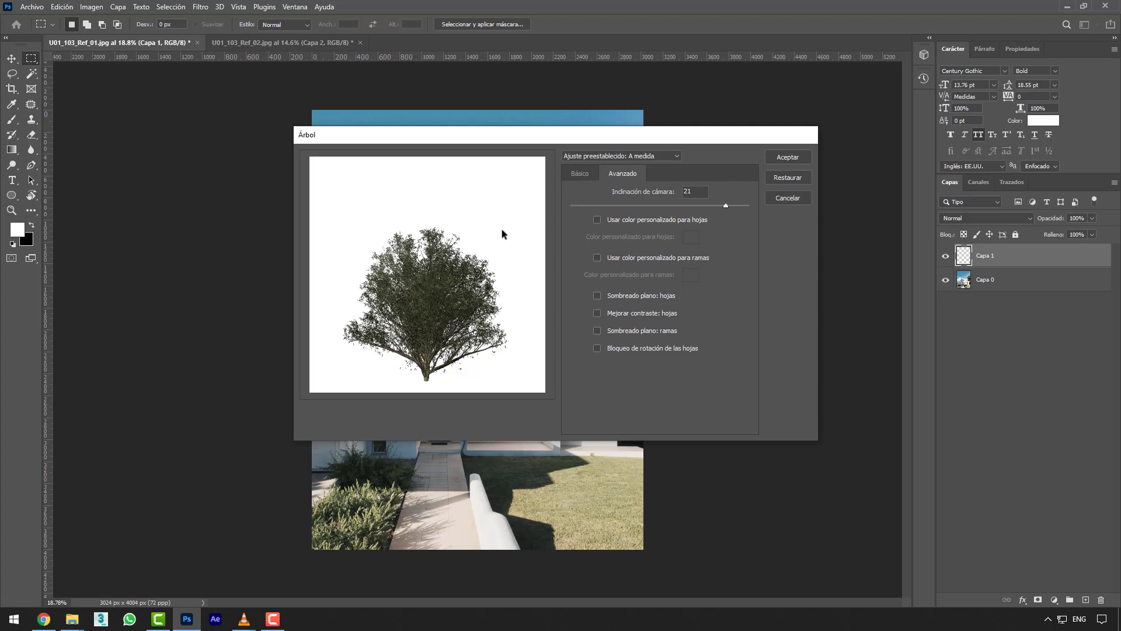
Examine the tree filter's presets and its basic and advanced options, including Hojas predeterminadas and Formas aleatorias.
left_click(637, 156)
left_click(638, 160)
left_click(585, 175)
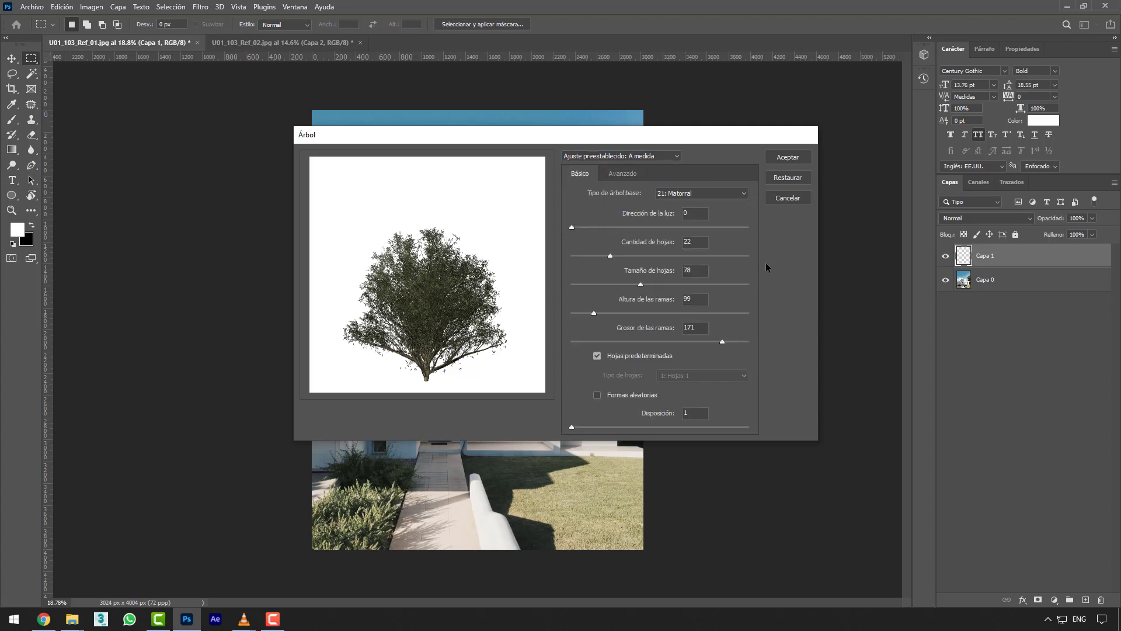
left_click(647, 356)
left_click(647, 355)
left_click(636, 394)
left_click(618, 175)
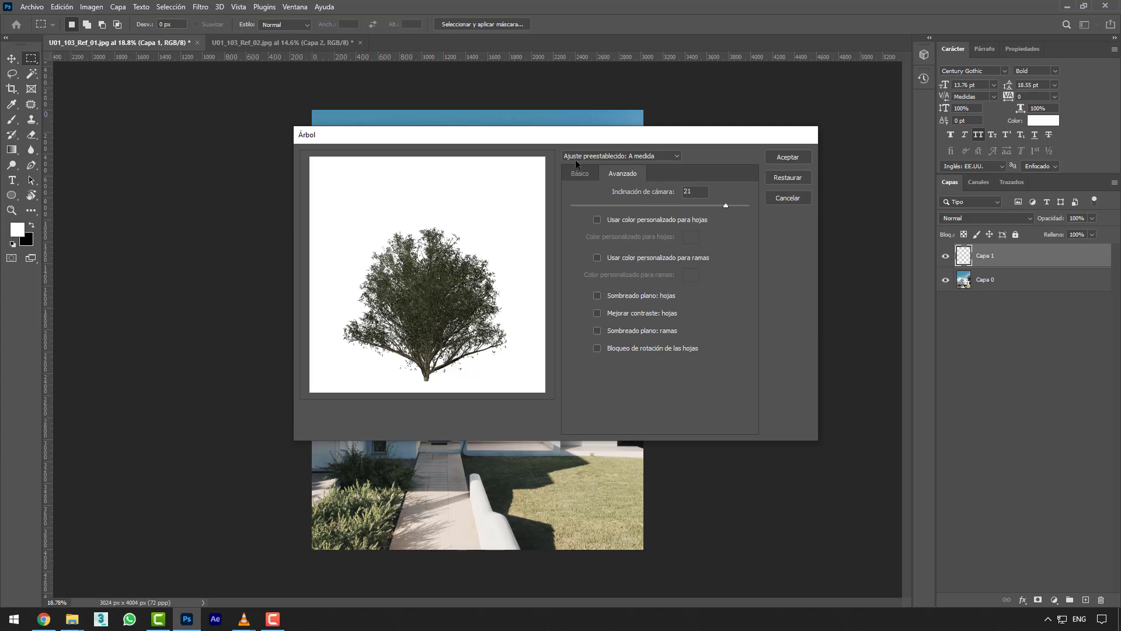
left_click(581, 175)
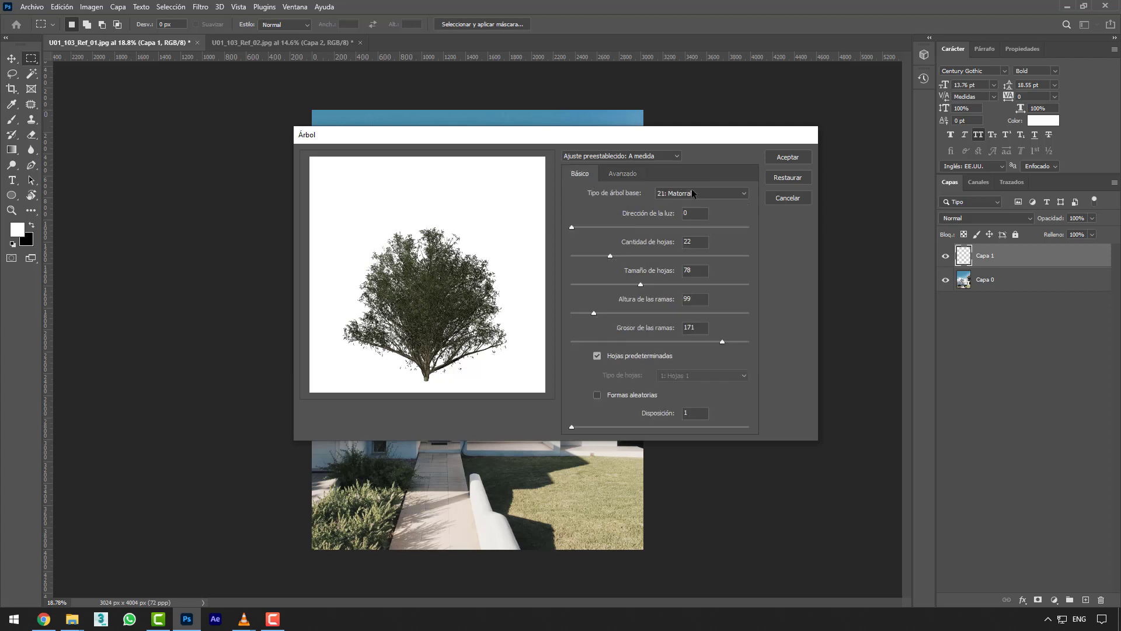
Apply the Matorral tree to Capa 1 and inspect it in front of the house.
left_click(779, 161)
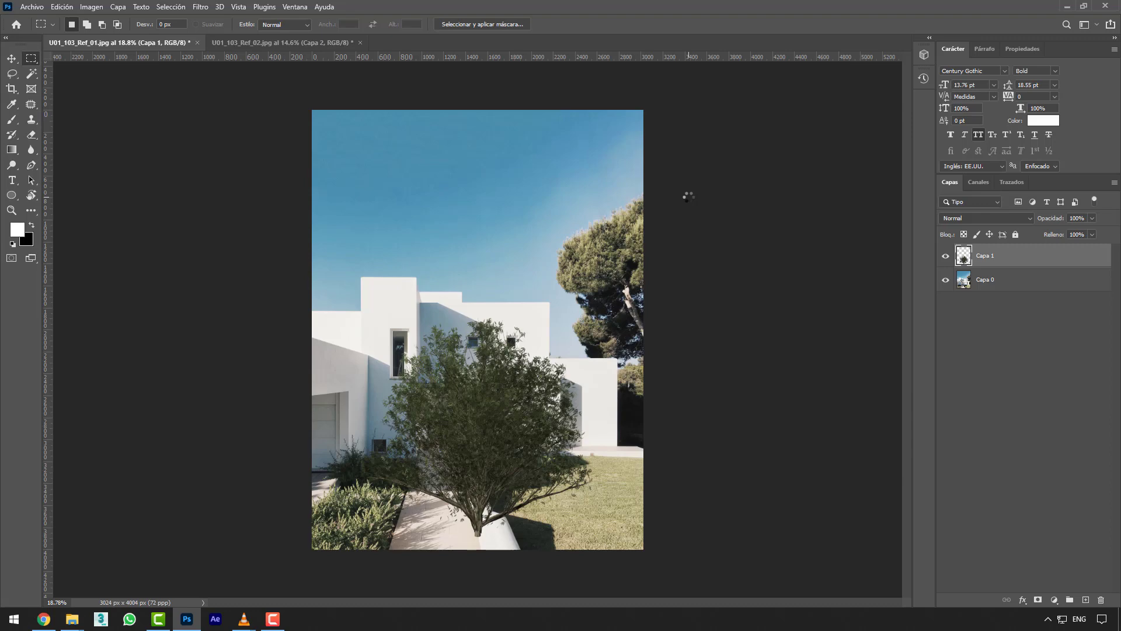
scroll(511, 396, "up", 5)
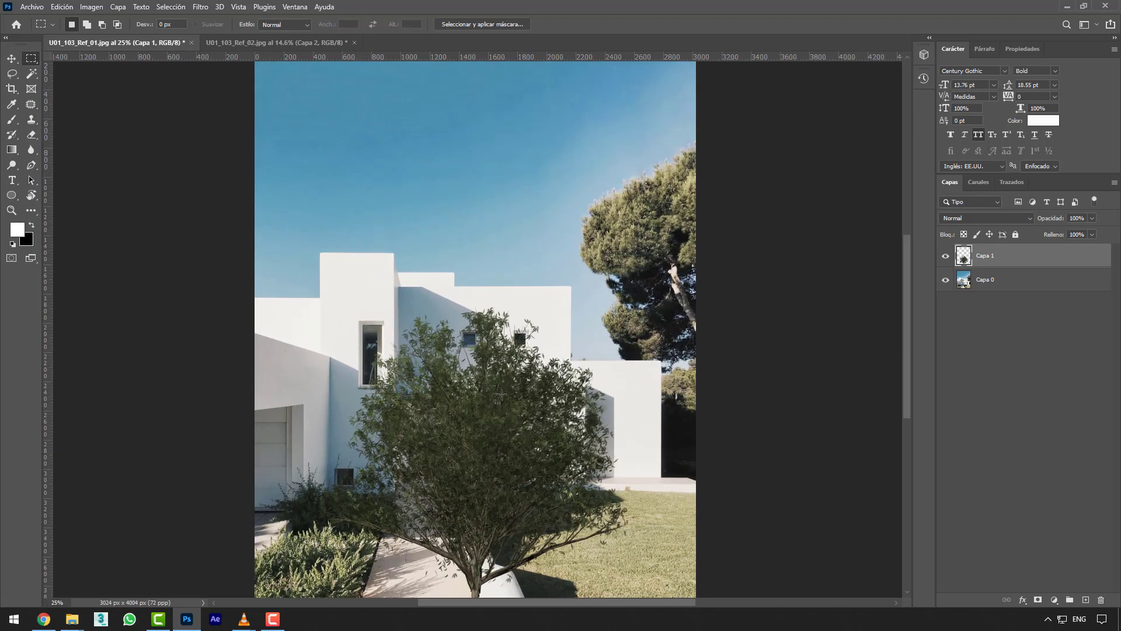
Check the house photo's pixel dimensions and resolution in the image size settings.
scroll(590, 338, "down", 4)
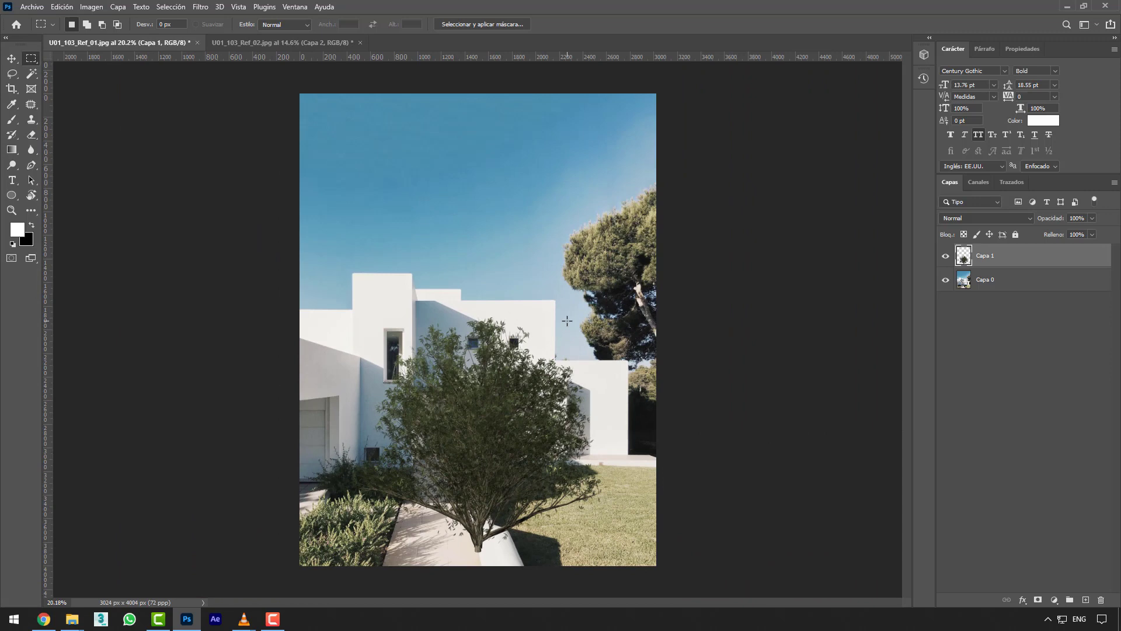
key("ctrl+alt+i")
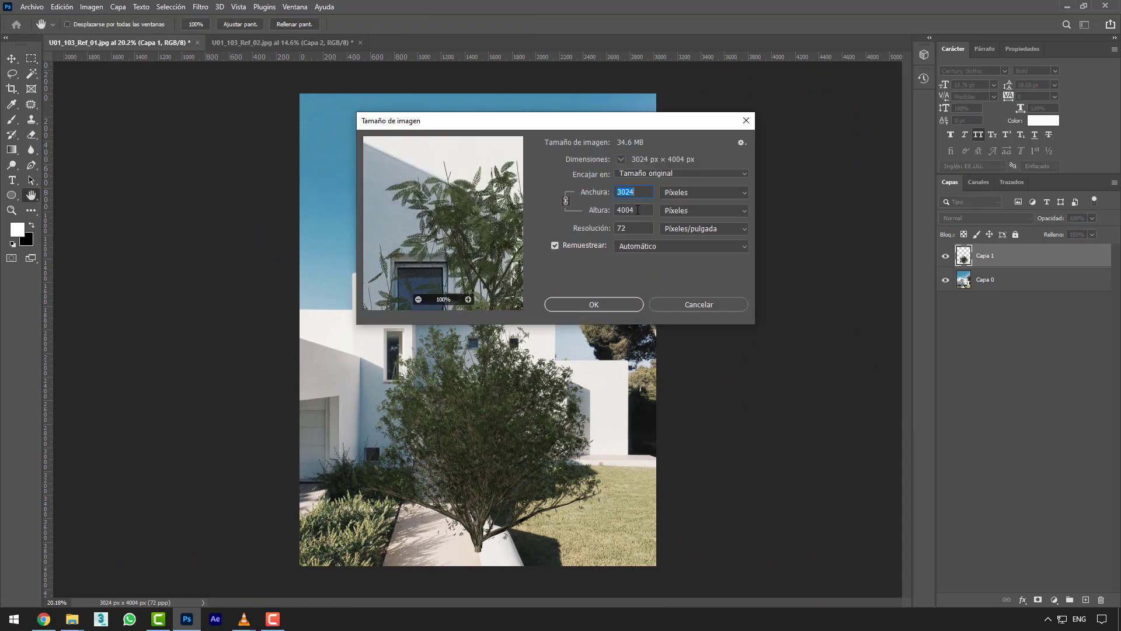
key("Tab")
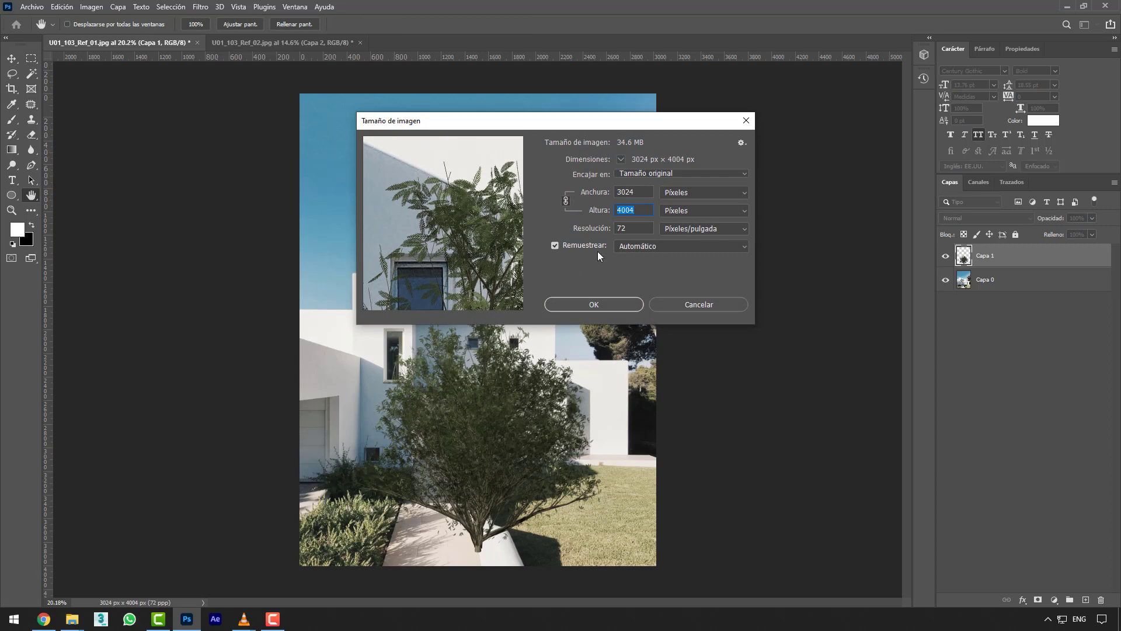
left_click(594, 305)
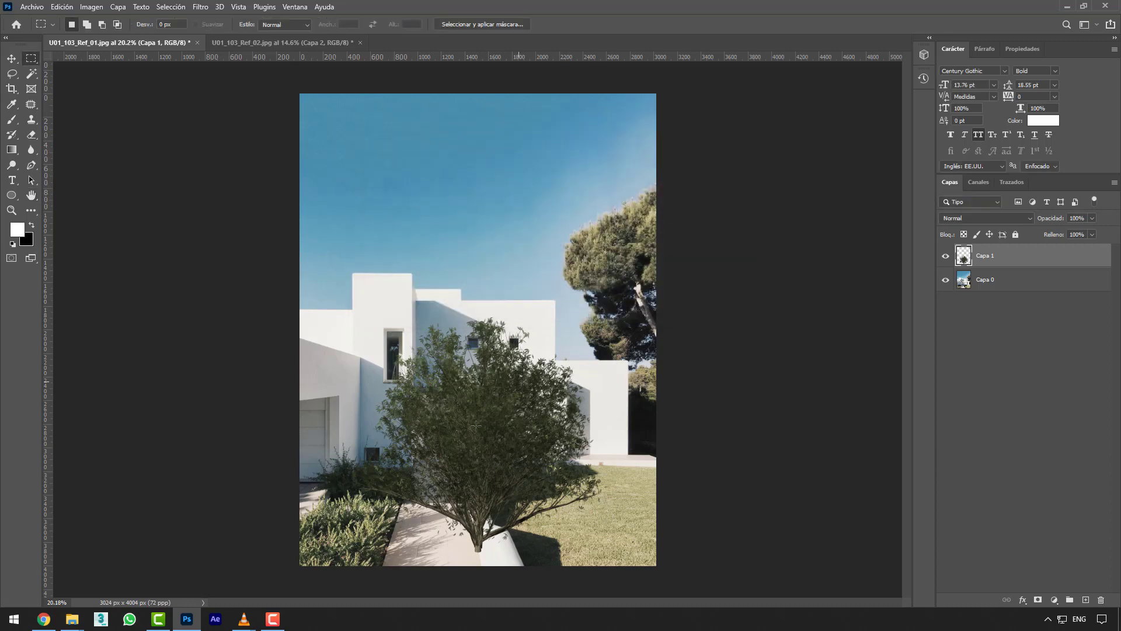
Move the tree on Capa 1 over the planting bed in front of the garage and convert the layer to a smart object.
key("ctrl+0")
key("ctrl+0")
left_click(12, 60)
left_click_drag(417, 450, 348, 432)
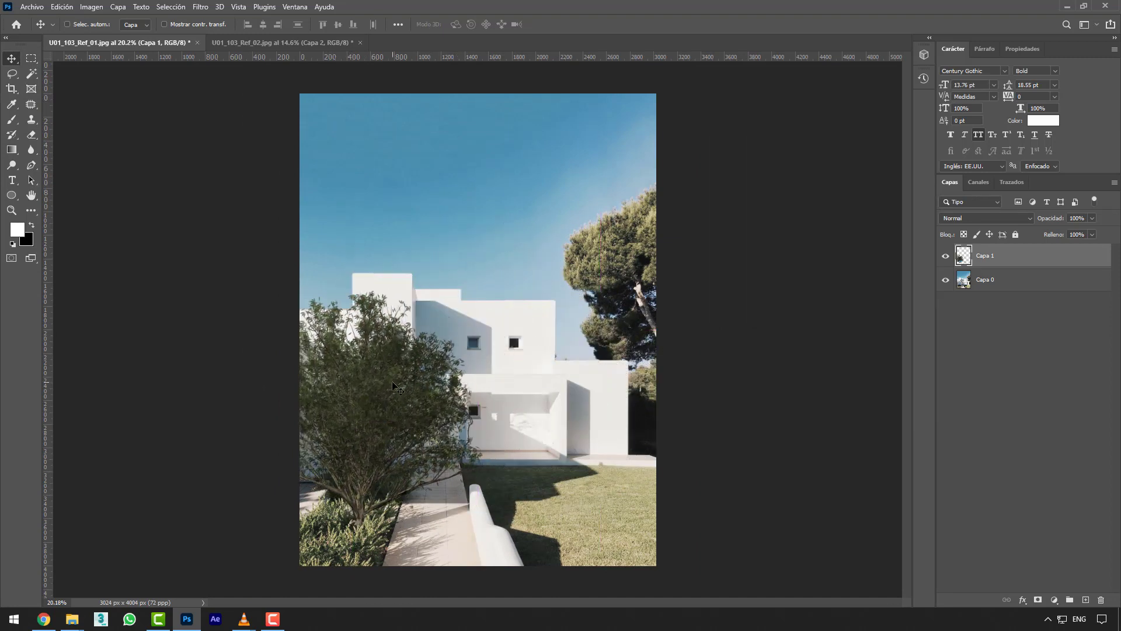
key("ctrl")
right_click(982, 258)
left_click(936, 275)
scroll(421, 391, "up", 1)
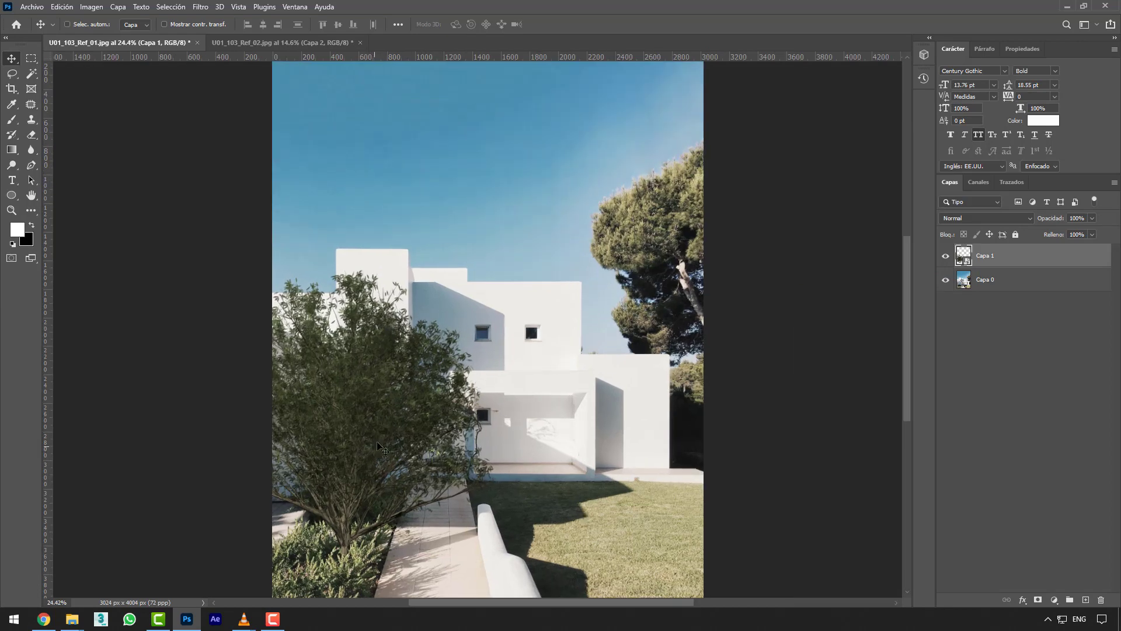
Scale the tree on Capa 1 down and place its trunk among the shrubs beside the walkway.
key("ctrl+t")
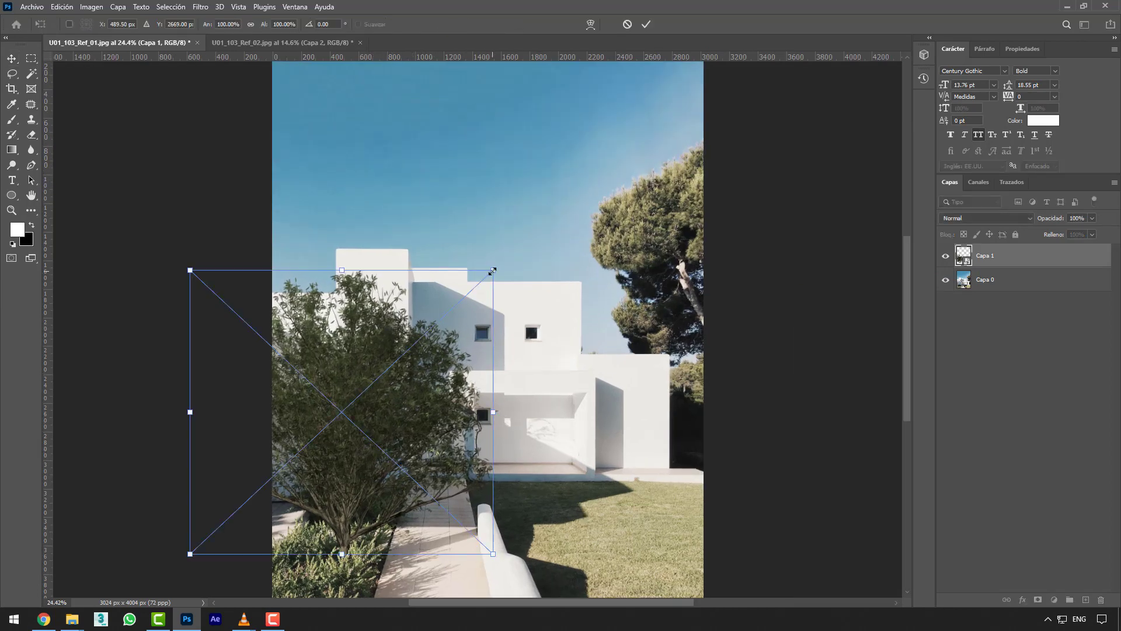
left_click_drag(492, 270, 326, 421)
left_click_drag(304, 497, 480, 338)
key("Return")
scroll(346, 531, "up", 5)
scroll(479, 338, "up", 3)
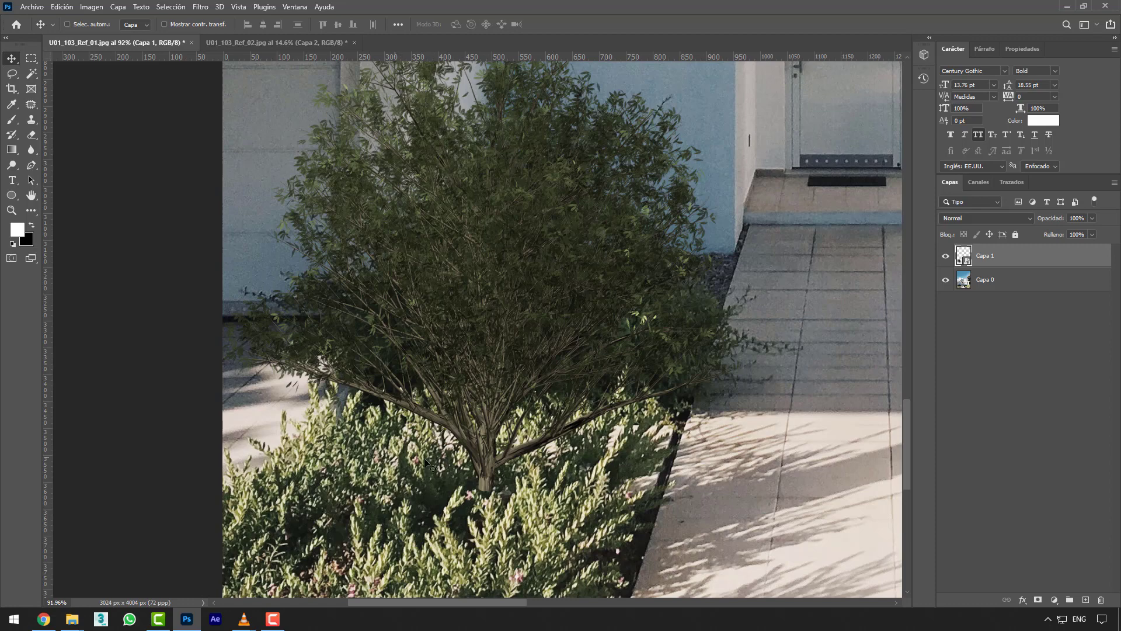
Duplicate the Capa 1 tree layer.
scroll(467, 411, "down", 4)
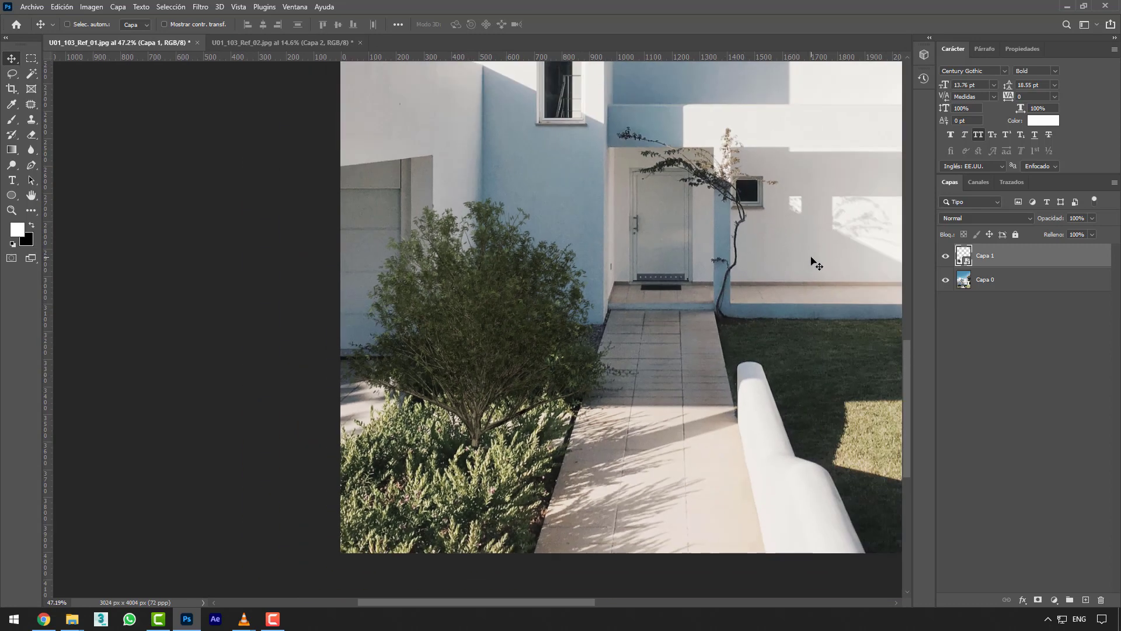
key("ctrl")
key("ctrl+j")
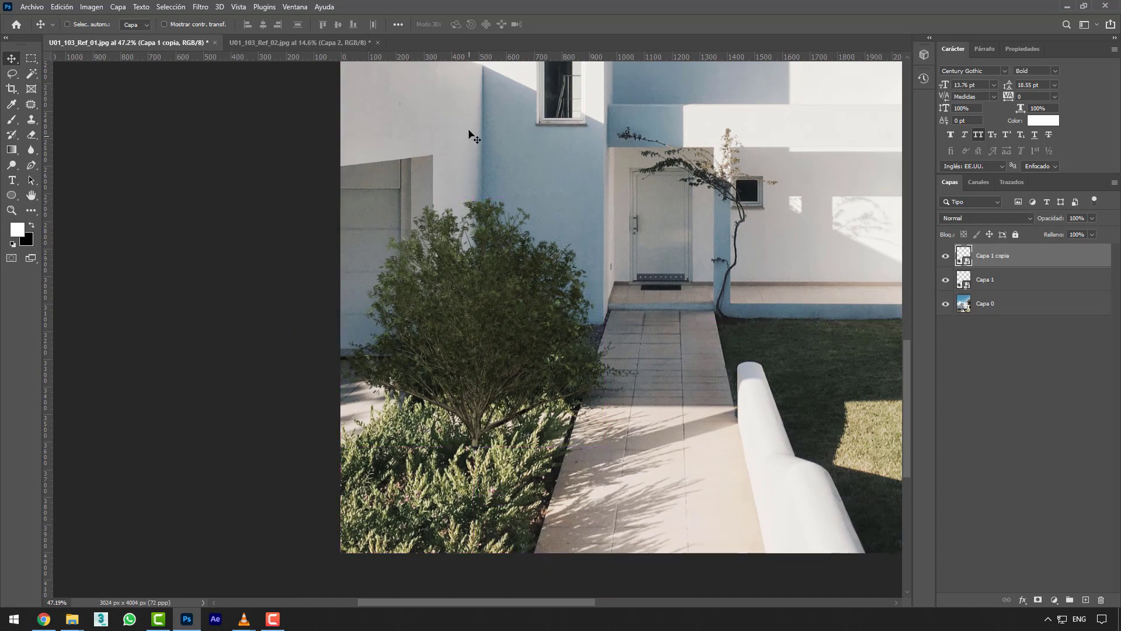
Brighten Capa 1 copia with the Camera Raw filter, using Exposición +2.50, Temperatura +7 and Claridad +52.
left_click(196, 8)
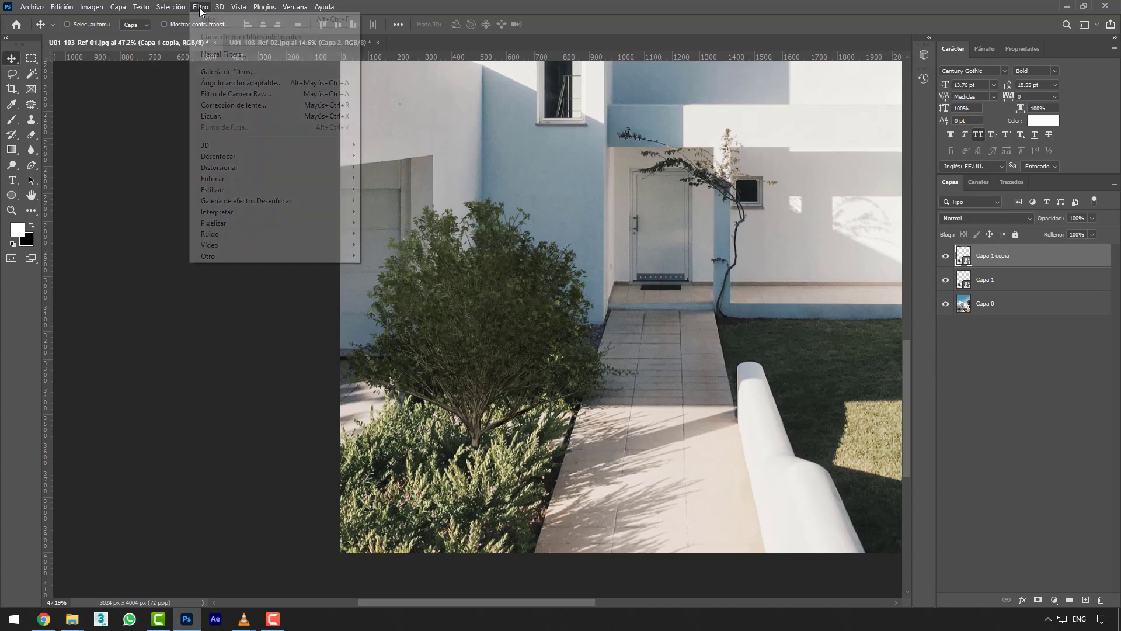
left_click(243, 94)
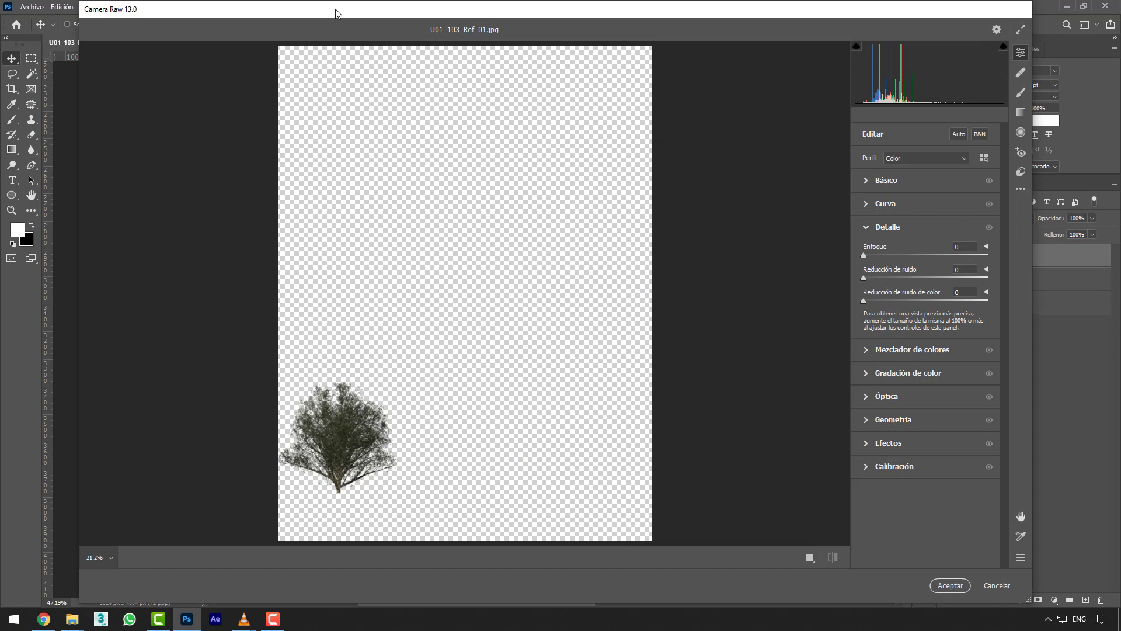
left_click_drag(336, 13, 783, 78)
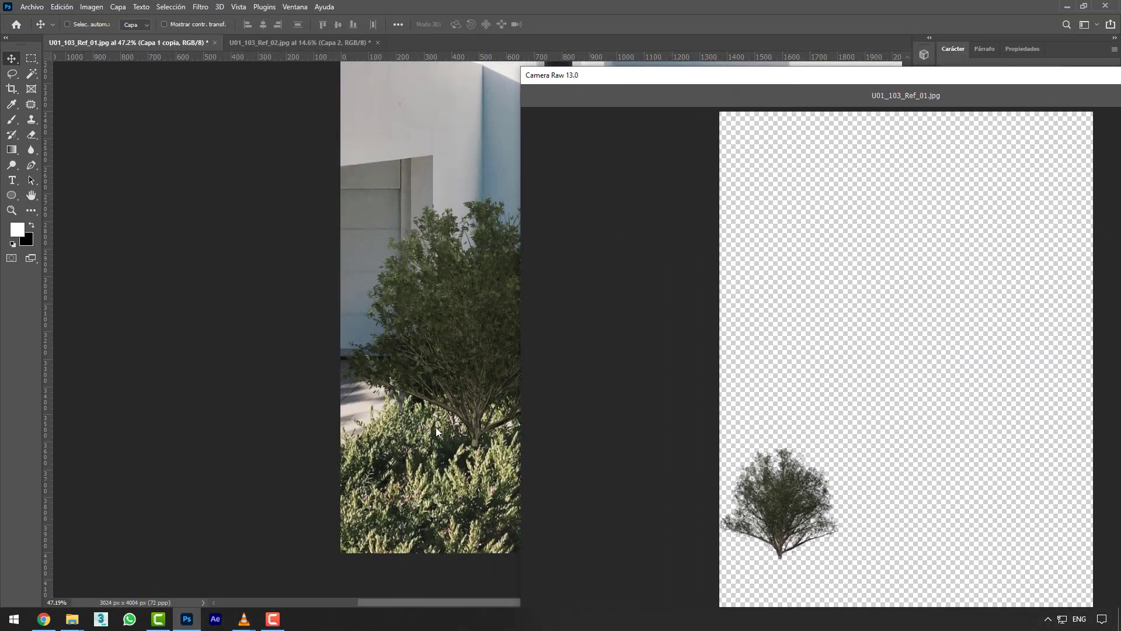
left_click_drag(776, 80, 388, 49)
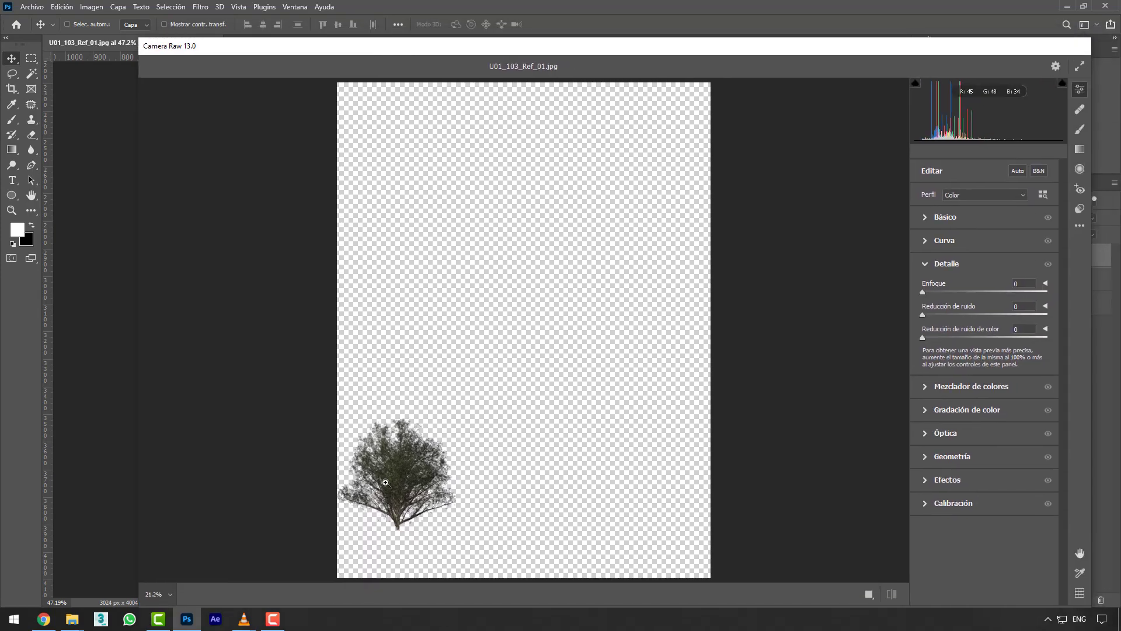
left_click_drag(387, 491, 495, 454)
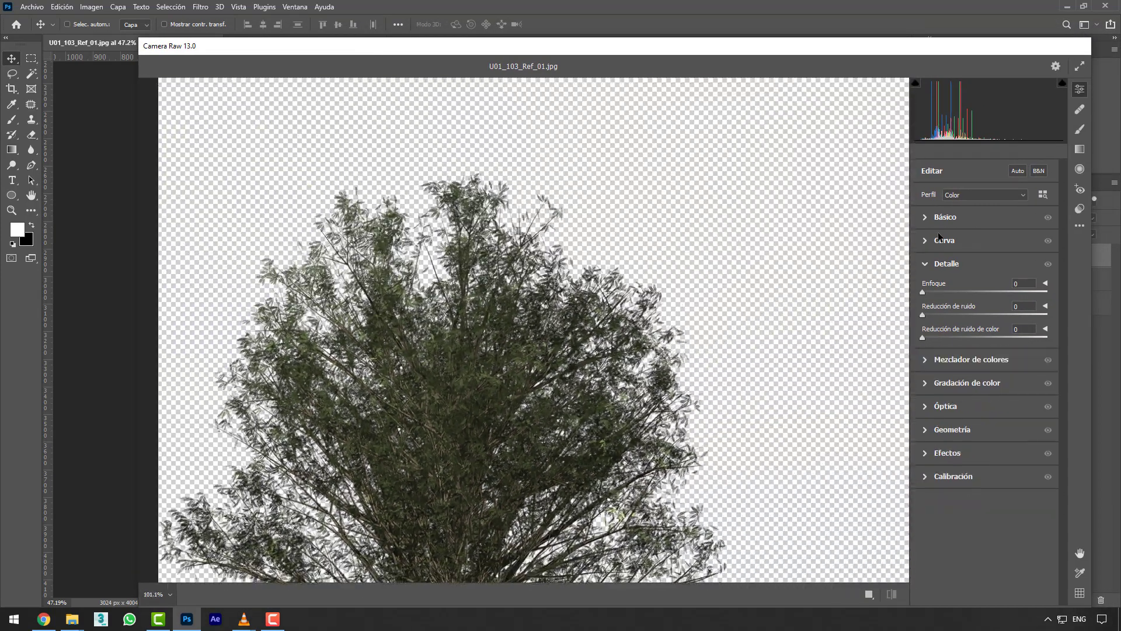
left_click(954, 219)
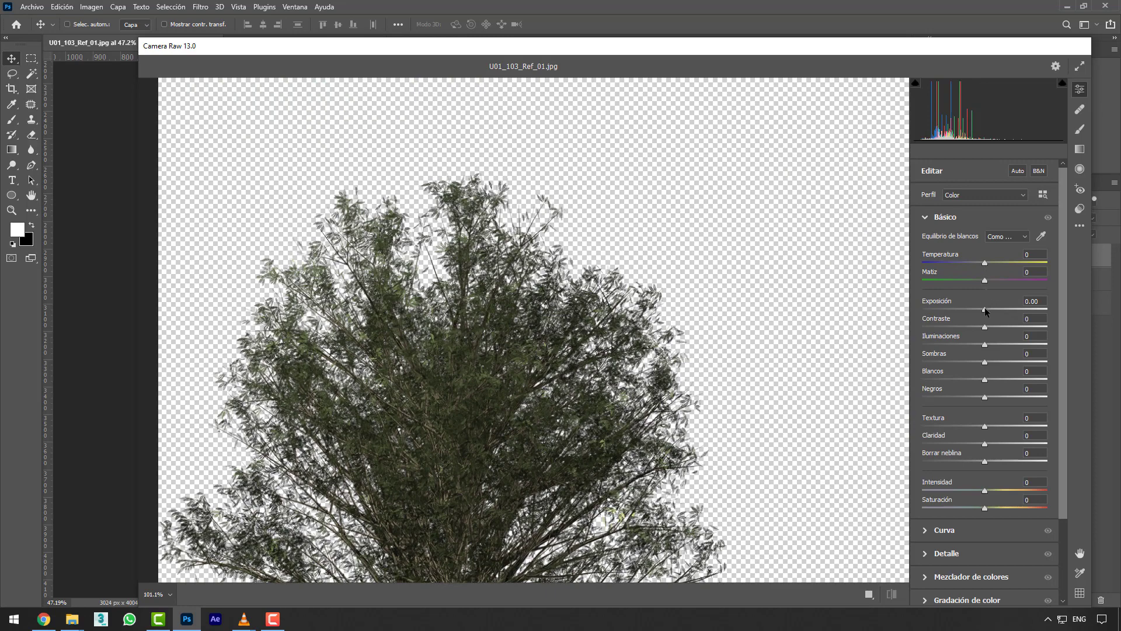
left_click_drag(986, 310, 1015, 306)
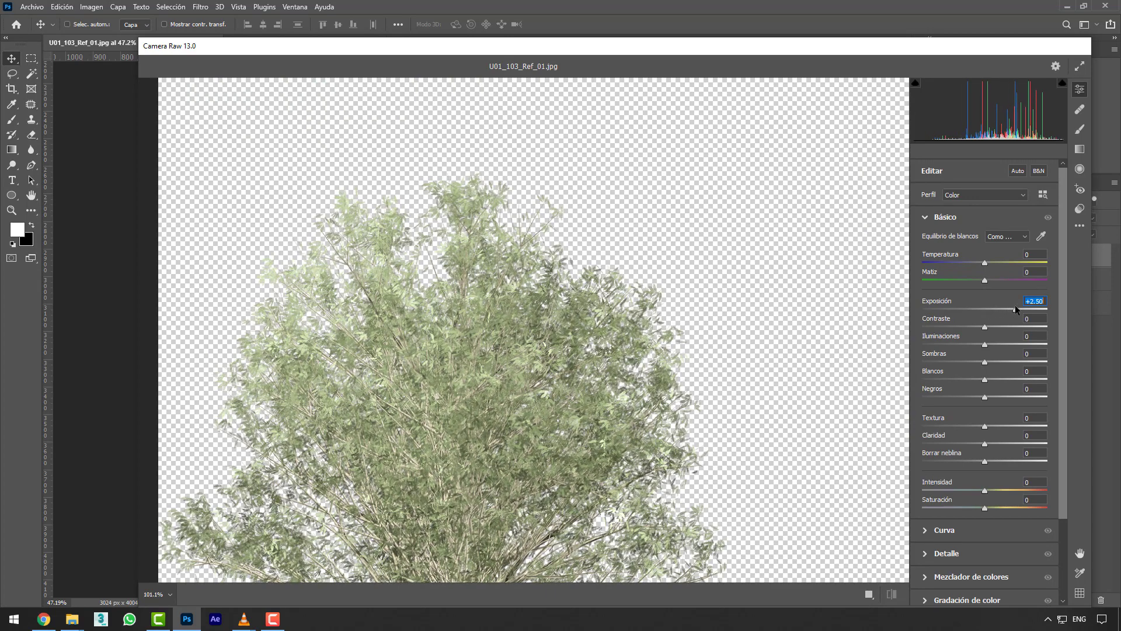
left_click_drag(986, 263, 992, 262)
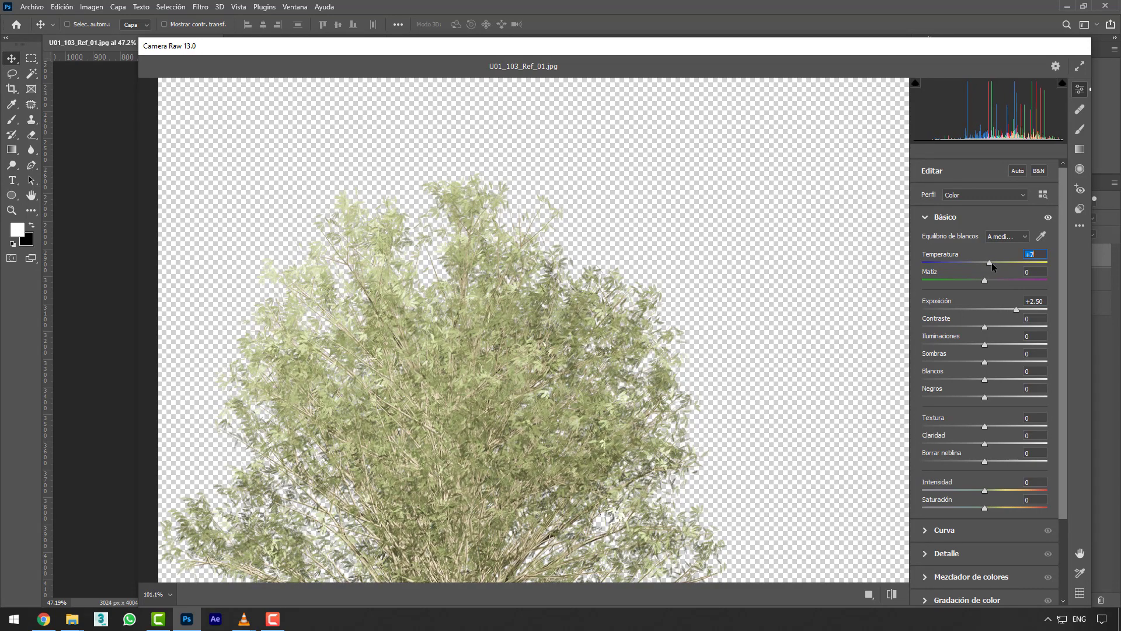
left_click_drag(986, 444, 1019, 444)
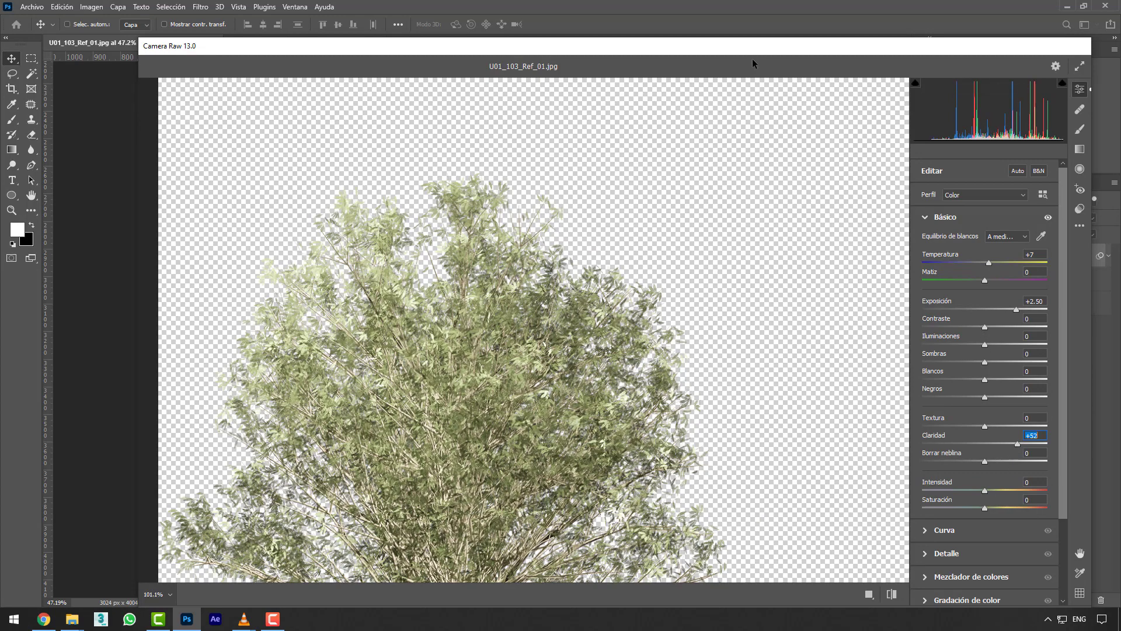
left_click_drag(761, 40, 723, 36)
left_click(993, 580)
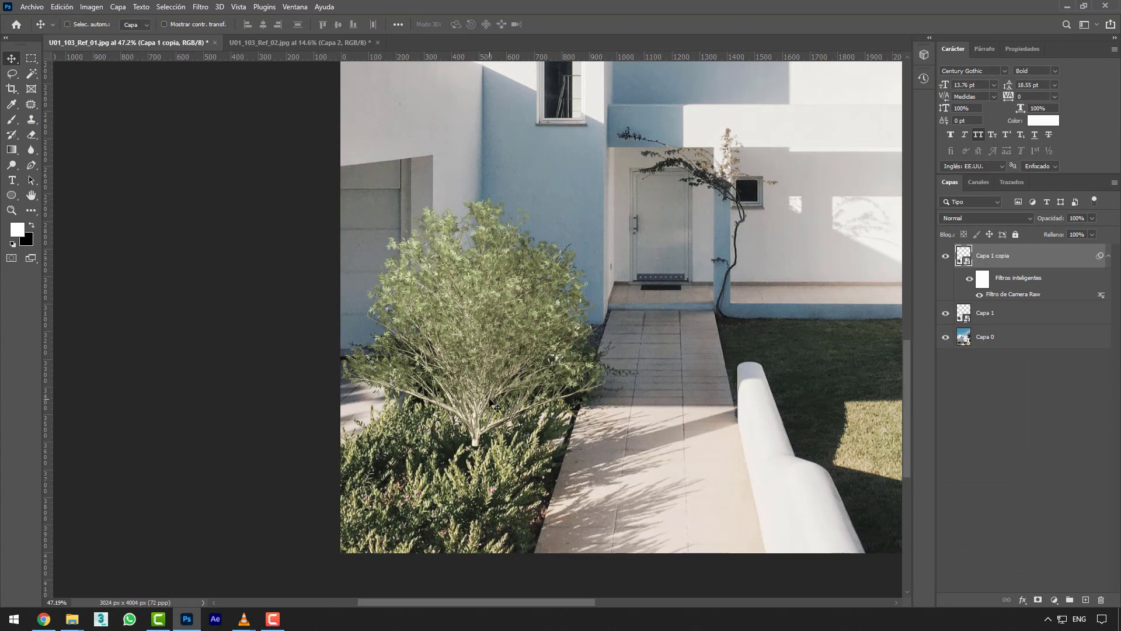
Hide Capa 1 copia and apply the Camera Raw filter to Capa 1 with Exposición +0.50, Temperatura -6 and Matiz -11.
left_click(946, 257)
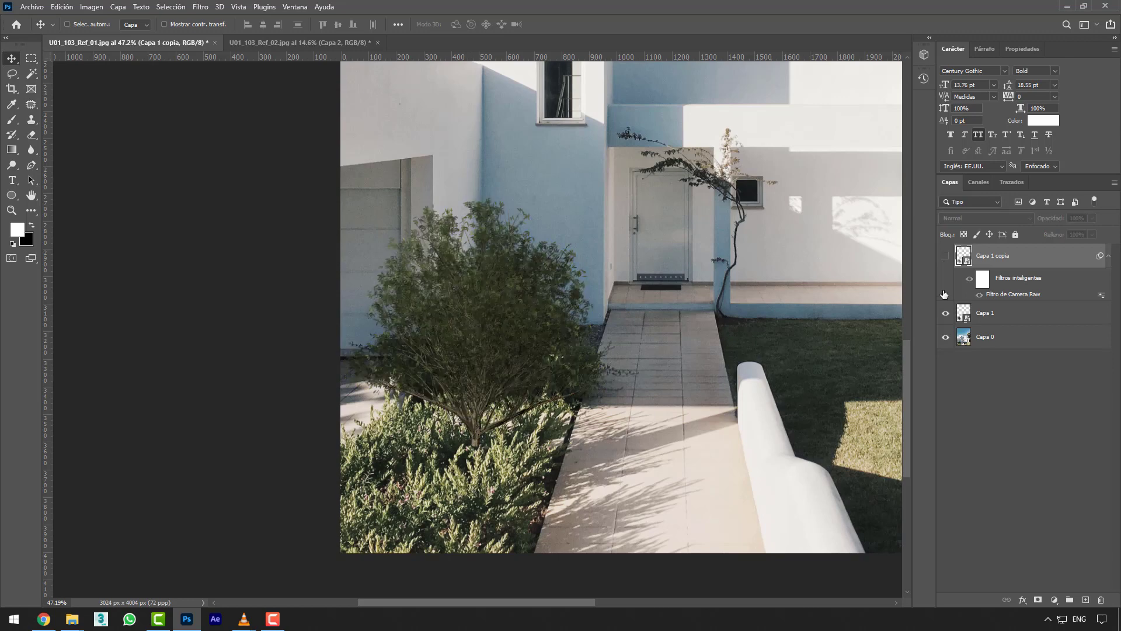
left_click(993, 314)
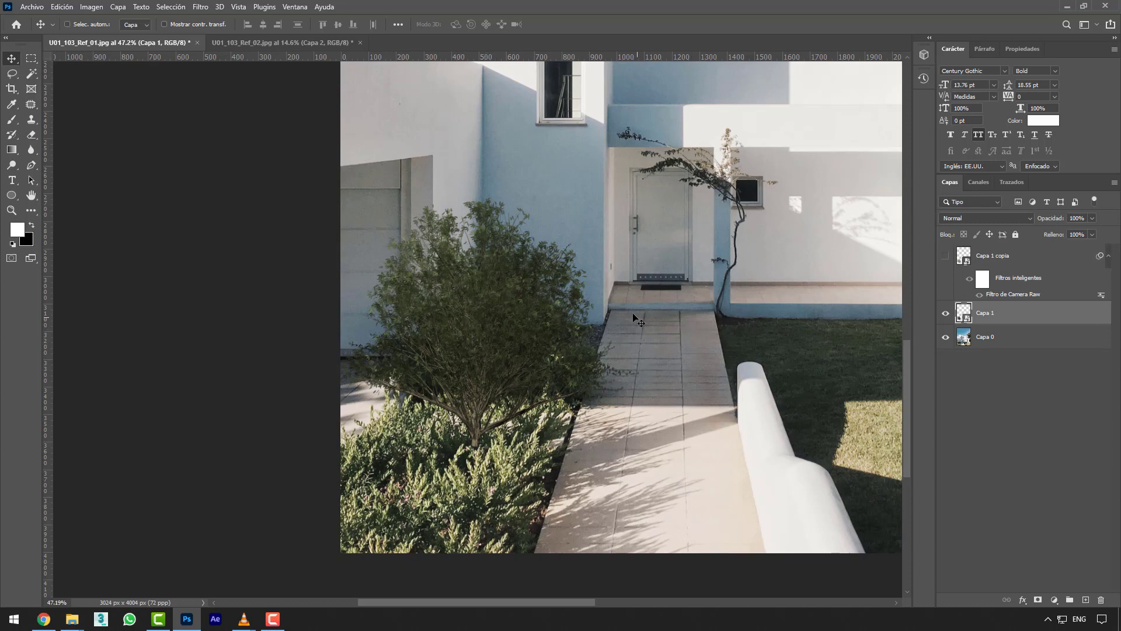
key("ctrl")
key("ctrl+shift+a")
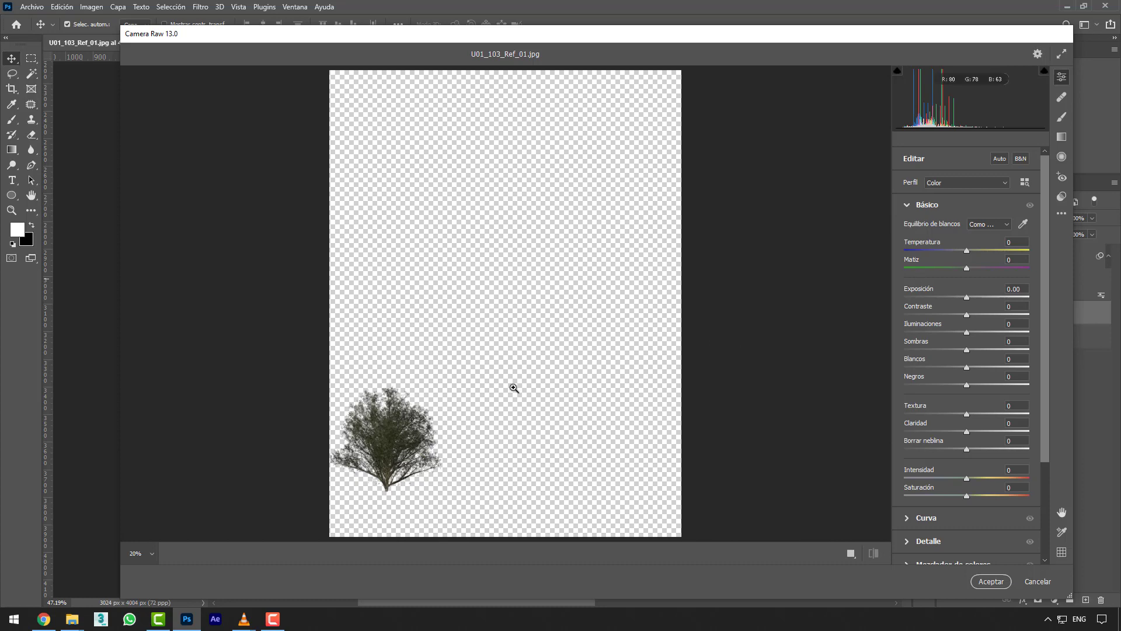
left_click(435, 435)
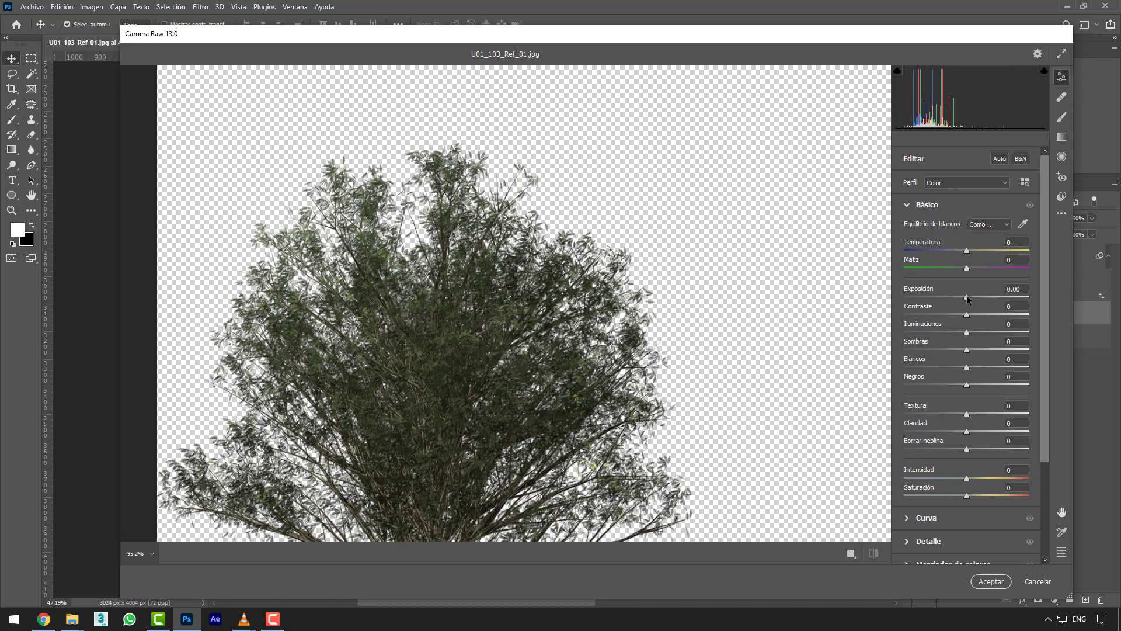
left_click_drag(968, 298, 974, 299)
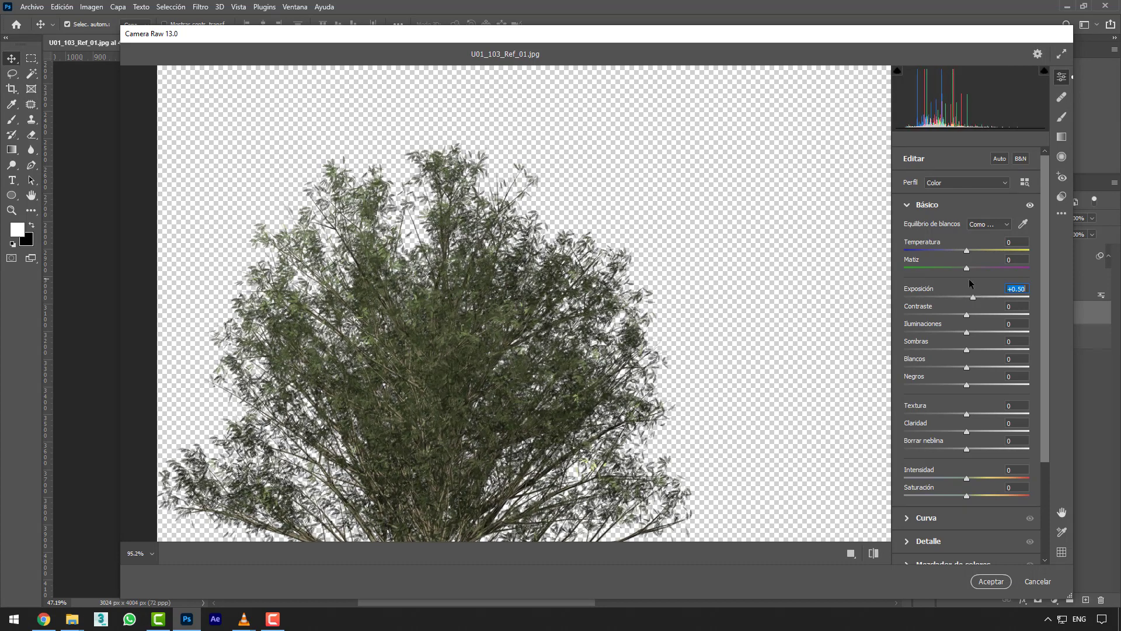
mouse_move(966, 250)
left_mouse_down()
mouse_move(952, 266)
mouse_move(966, 267)
mouse_move(963, 252)
left_mouse_up()
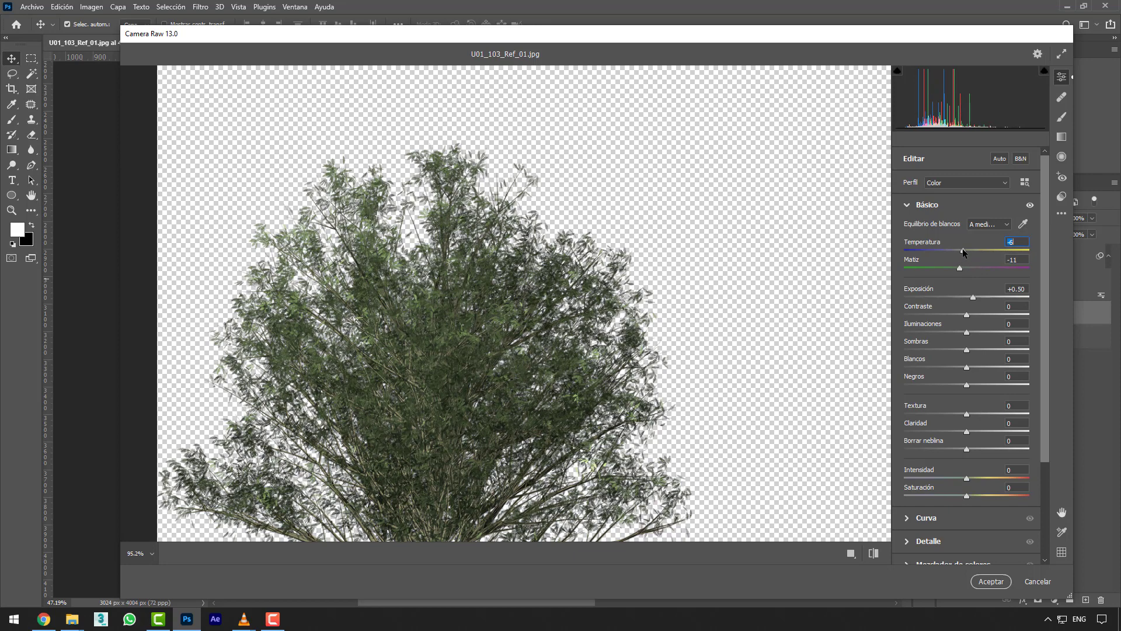
left_click(991, 581)
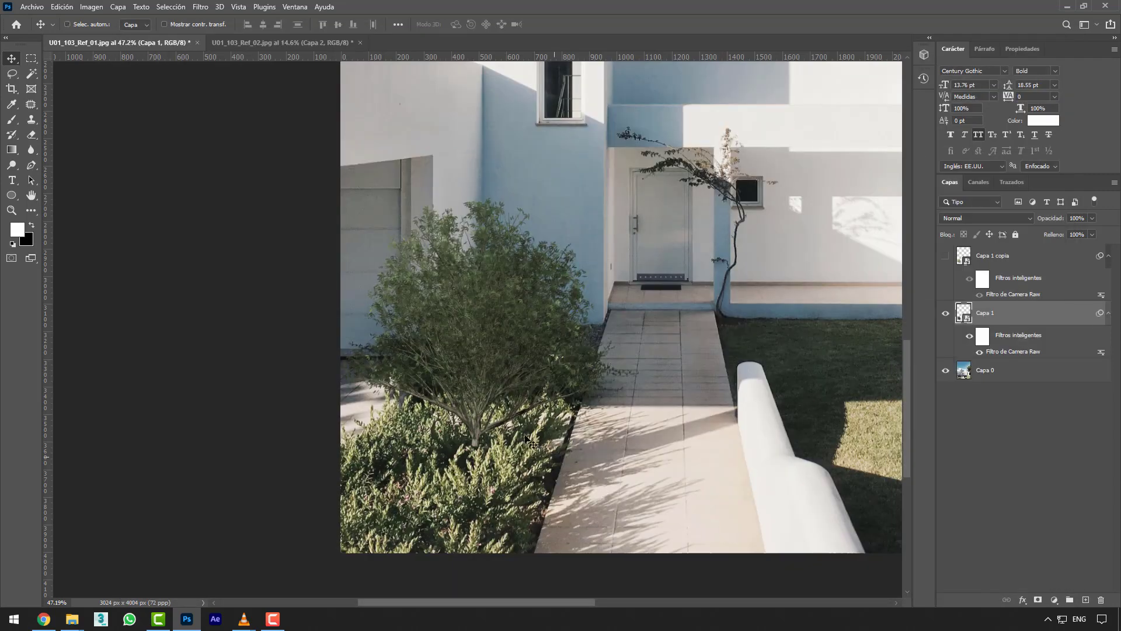
Show Capa 1 copia and give it a layer mask inverted to black.
scroll(529, 442, "up", 2)
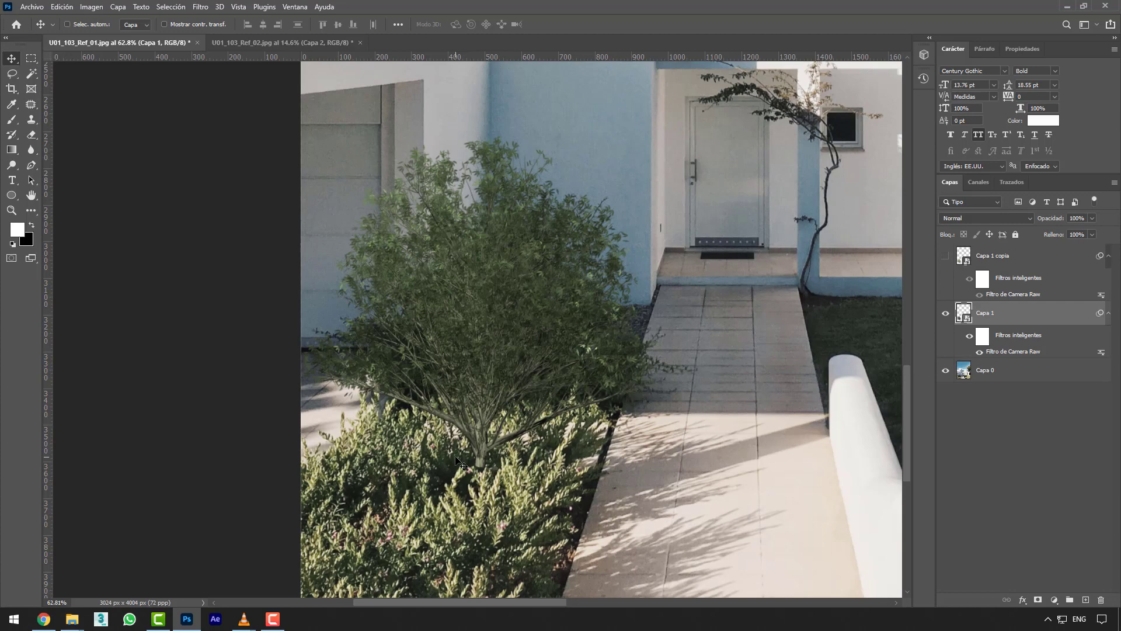
left_click(945, 256)
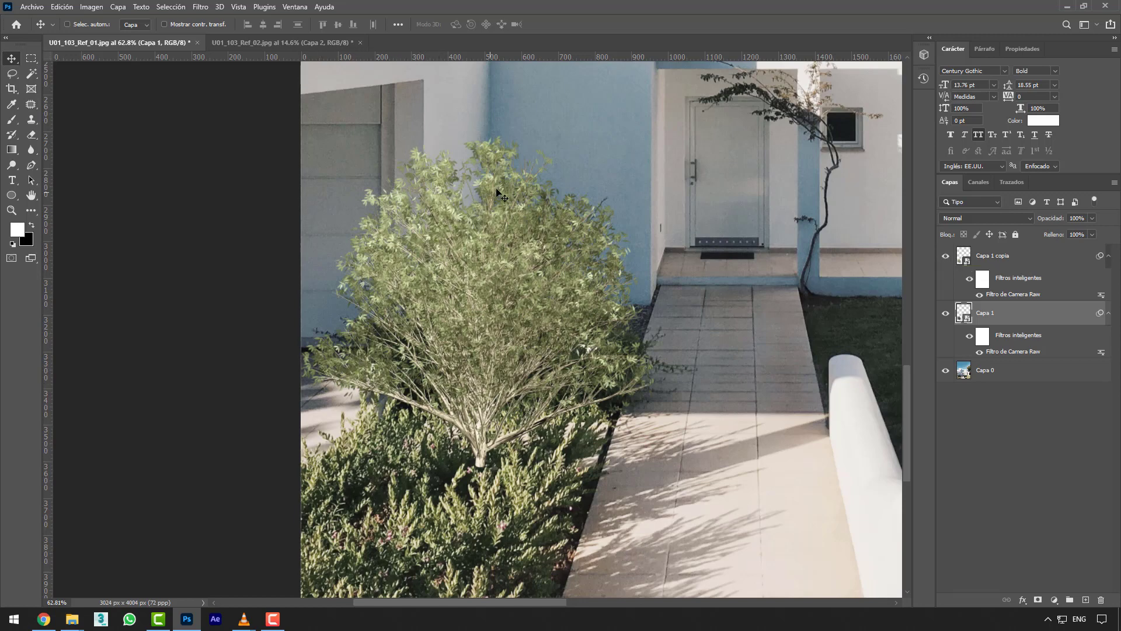
left_click(964, 257)
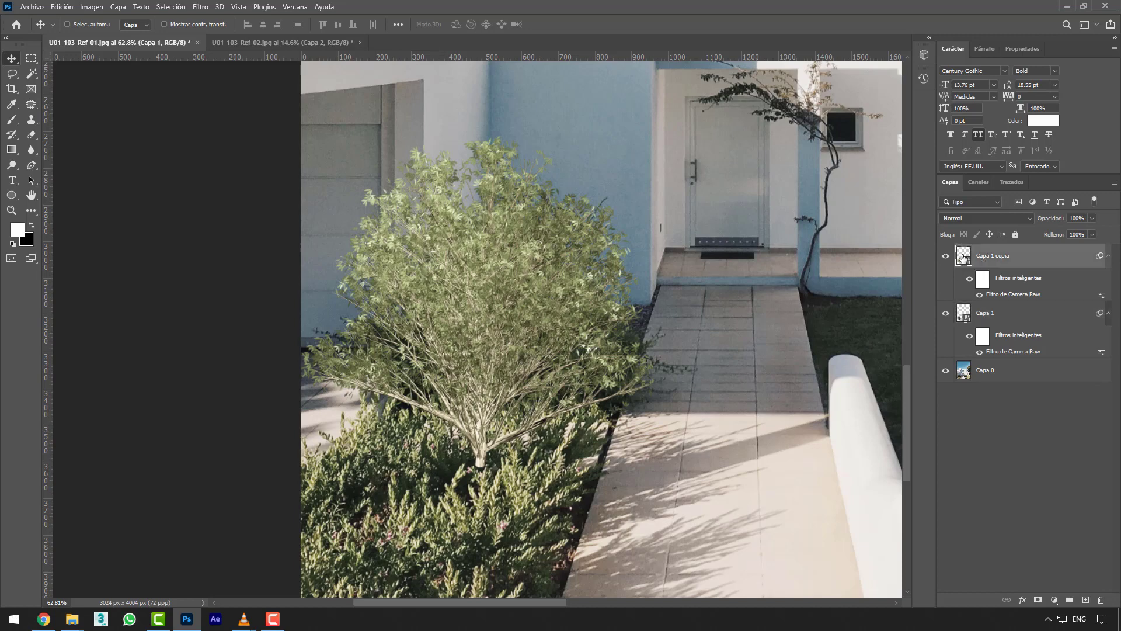
left_click(1038, 600)
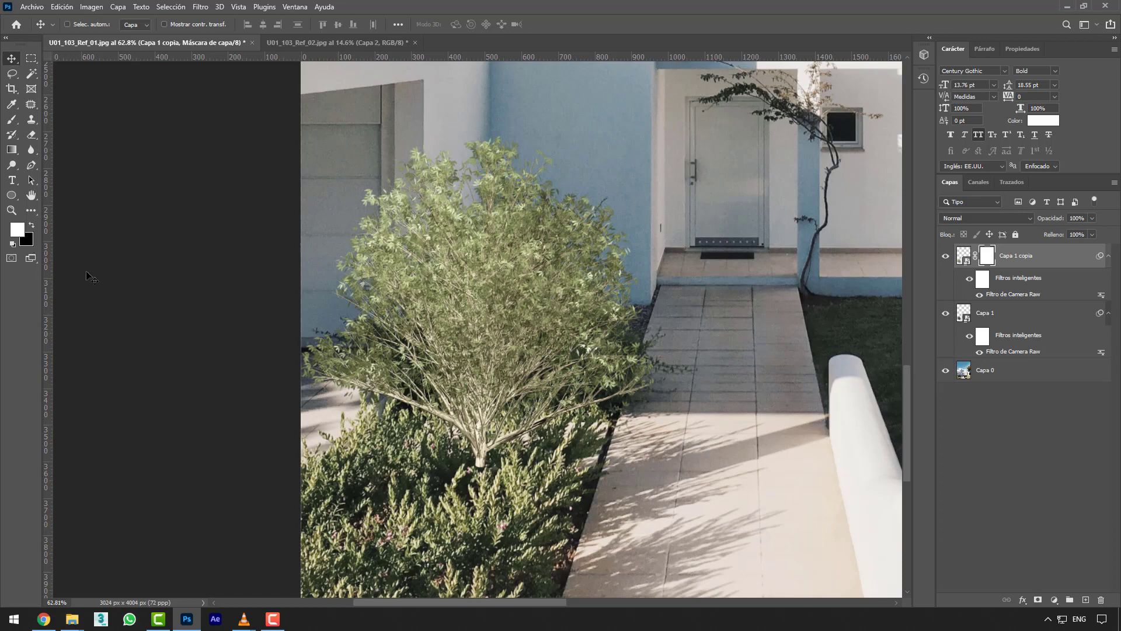
key("ctrl+i")
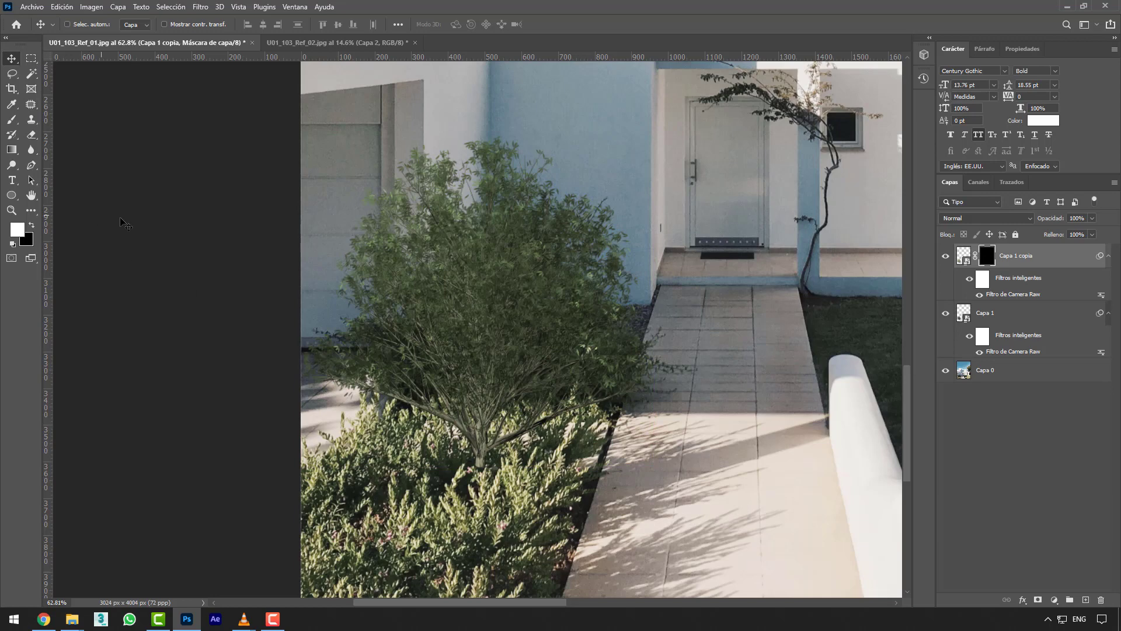
Paint white with a soft brush on the Capa 1 copia mask to light the tree's left foliage and branches.
left_click(12, 119)
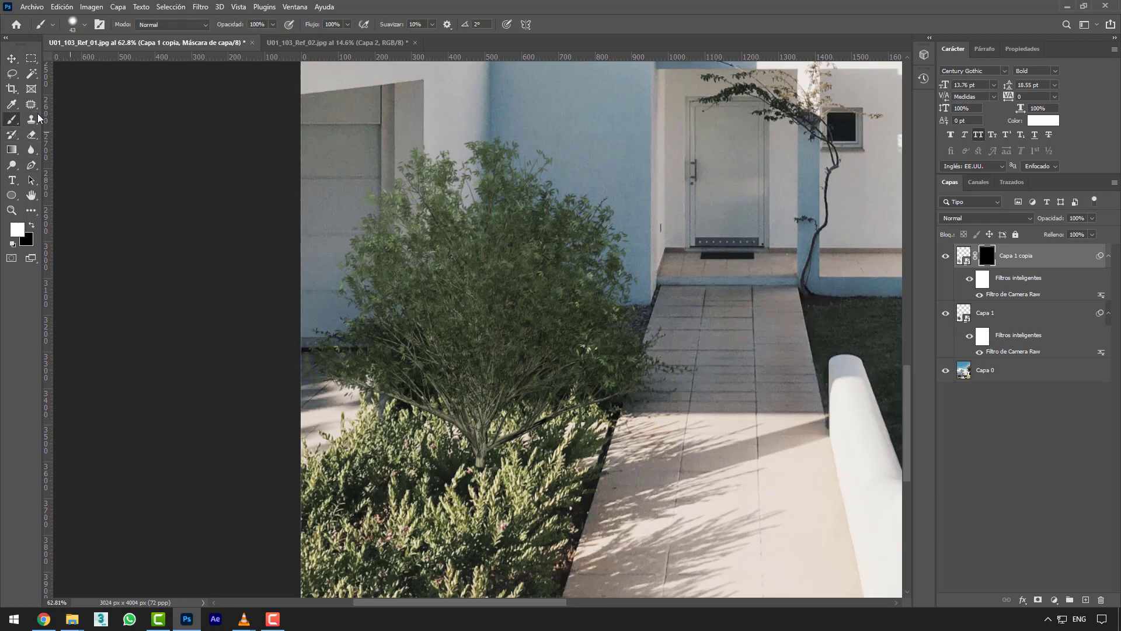
right_click(409, 293, "alt")
scroll(321, 381, "up", 2)
mouse_move(301, 345)
left_mouse_down()
mouse_move(340, 383)
mouse_move(317, 305)
mouse_move(364, 341)
mouse_move(394, 409)
mouse_move(432, 331)
mouse_move(403, 282)
mouse_move(391, 313)
mouse_move(384, 305)
mouse_move(477, 350)
mouse_move(469, 335)
mouse_move(527, 389)
mouse_move(457, 328)
mouse_move(467, 293)
mouse_move(434, 330)
mouse_move(410, 332)
mouse_move(439, 391)
mouse_move(447, 377)
mouse_move(359, 289)
mouse_move(383, 218)
mouse_move(375, 233)
mouse_move(366, 200)
mouse_move(428, 262)
mouse_move(373, 182)
mouse_move(404, 220)
mouse_move(377, 166)
mouse_move(397, 110)
mouse_move(408, 110)
mouse_move(410, 147)
mouse_move(361, 156)
mouse_move(409, 128)
mouse_move(394, 97)
left_mouse_up()
mouse_move(470, 233)
left_mouse_down()
mouse_move(448, 174)
mouse_move(465, 235)
mouse_move(439, 219)
mouse_move(454, 154)
left_mouse_up()
mouse_move(489, 301)
left_mouse_down()
mouse_move(411, 287)
mouse_move(420, 256)
mouse_move(443, 295)
mouse_move(508, 321)
mouse_move(532, 357)
mouse_move(519, 377)
mouse_move(561, 430)
left_mouse_up()
key("bracketright")
key("bracketright")
key("bracketright")
key("bracketright")
mouse_move(558, 380)
left_mouse_down()
mouse_move(582, 328)
mouse_move(569, 321)
mouse_move(565, 266)
mouse_move(560, 279)
mouse_move(527, 222)
mouse_move(520, 172)
left_mouse_up()
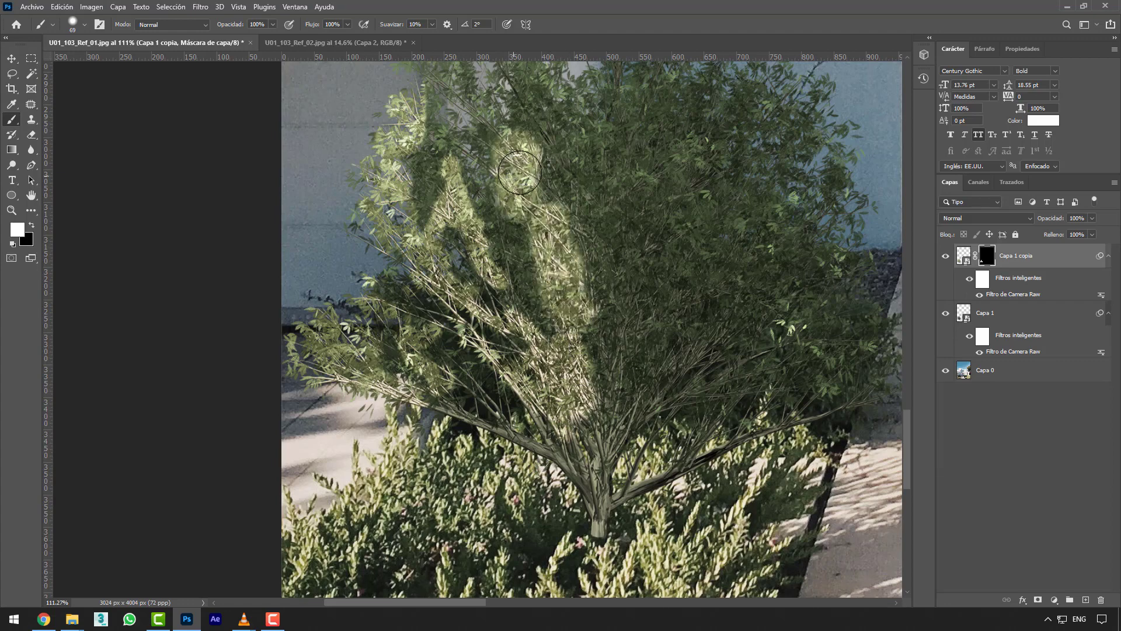
Paint white on the Capa 1 copia mask along the trunk and lower branches, using a small brush for the fine strokes.
scroll(519, 251, "down", 7)
scroll(525, 283, "up", 3)
mouse_move(503, 358)
left_mouse_down()
mouse_move(476, 360)
mouse_move(520, 380)
left_mouse_up()
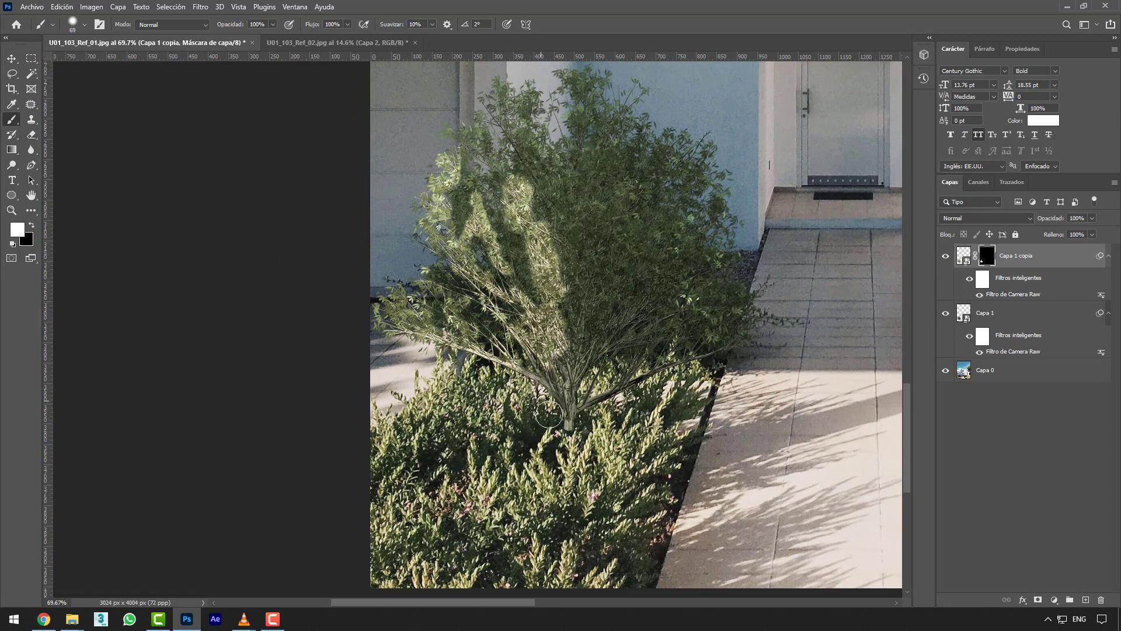
scroll(568, 415, "up", 5)
scroll(555, 388, "up", 3)
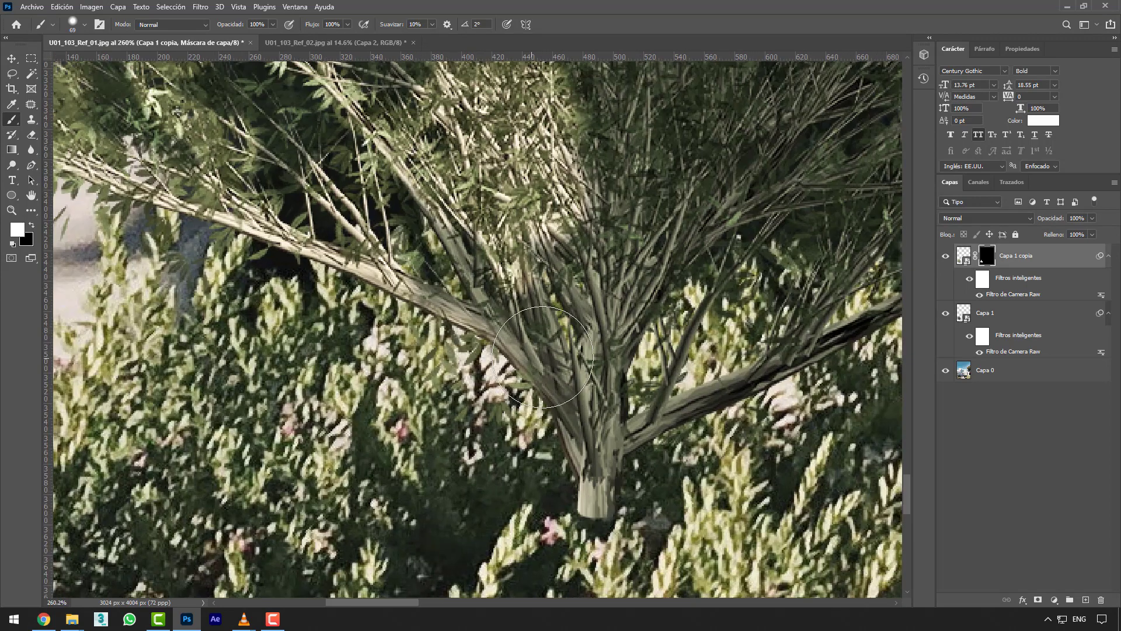
left_click_drag(553, 356, 518, 350)
mouse_move(576, 266)
left_mouse_down()
mouse_move(575, 251)
mouse_move(596, 359)
left_mouse_up()
key("ctrl+z")
mouse_move(608, 400)
left_mouse_down()
mouse_move(572, 241)
mouse_move(558, 271)
mouse_move(579, 314)
mouse_move(558, 288)
mouse_move(577, 331)
mouse_move(523, 319)
left_mouse_up()
left_click_drag(494, 284, 518, 367)
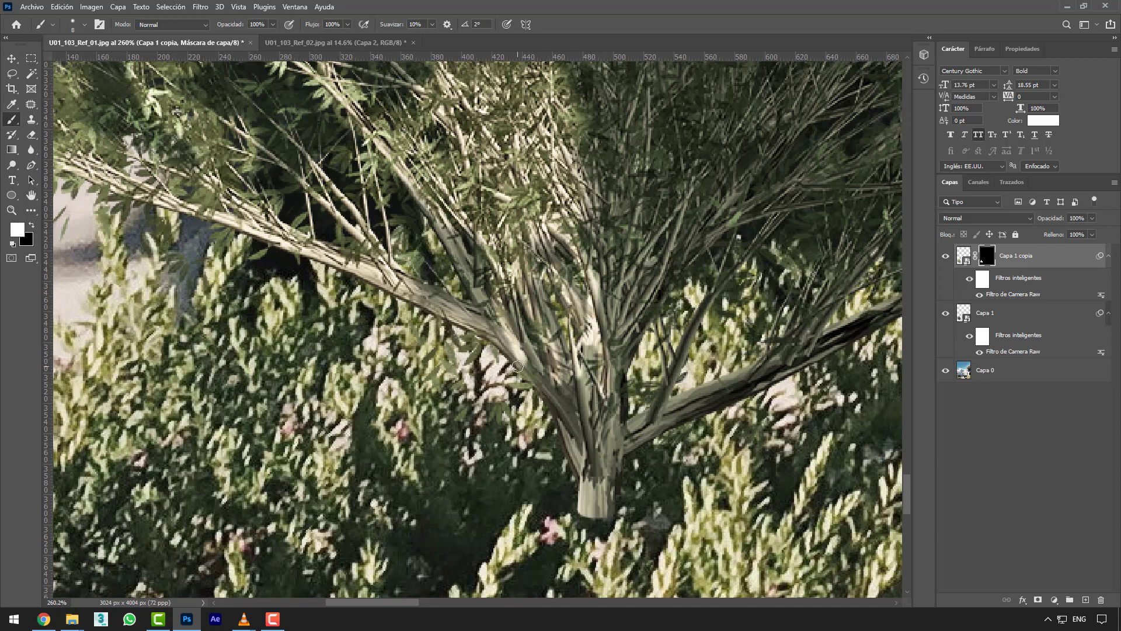
mouse_move(436, 221)
left_mouse_down()
mouse_move(489, 318)
mouse_move(466, 332)
mouse_move(432, 311)
mouse_move(479, 320)
mouse_move(560, 411)
mouse_move(579, 518)
mouse_move(577, 464)
mouse_move(584, 500)
mouse_move(588, 481)
mouse_move(599, 499)
mouse_move(653, 450)
mouse_move(593, 516)
mouse_move(655, 434)
left_mouse_up()
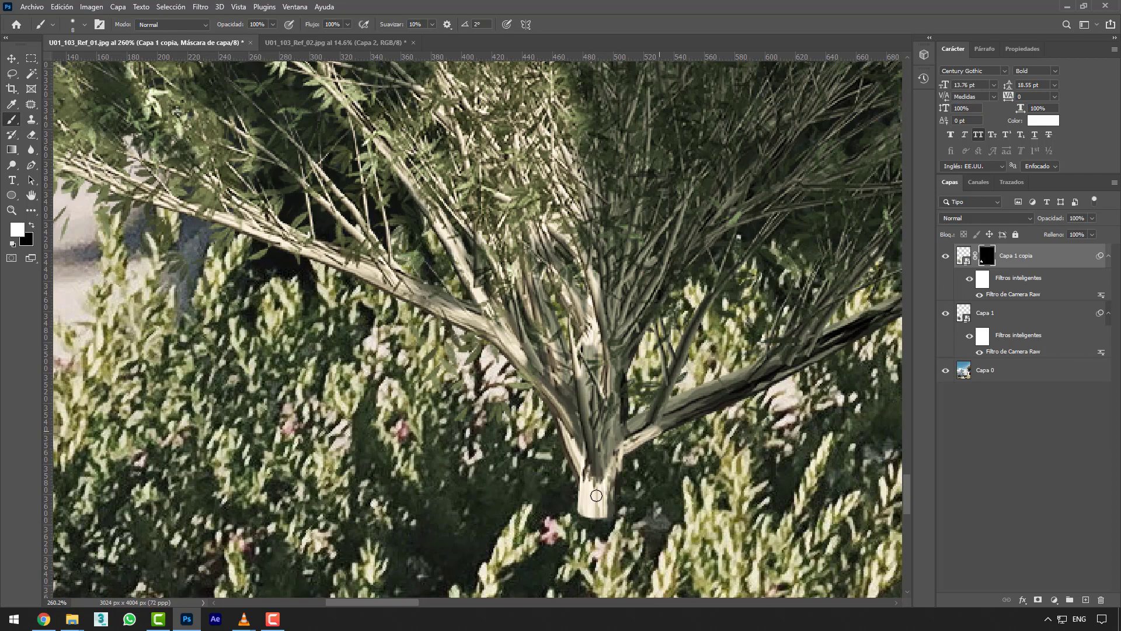
left_click_drag(630, 225, 628, 303)
Paint light onto the tree's upper-left foliage in the Capa 1 copia mask with a 42 px soft brush.
scroll(626, 338, "down", 8)
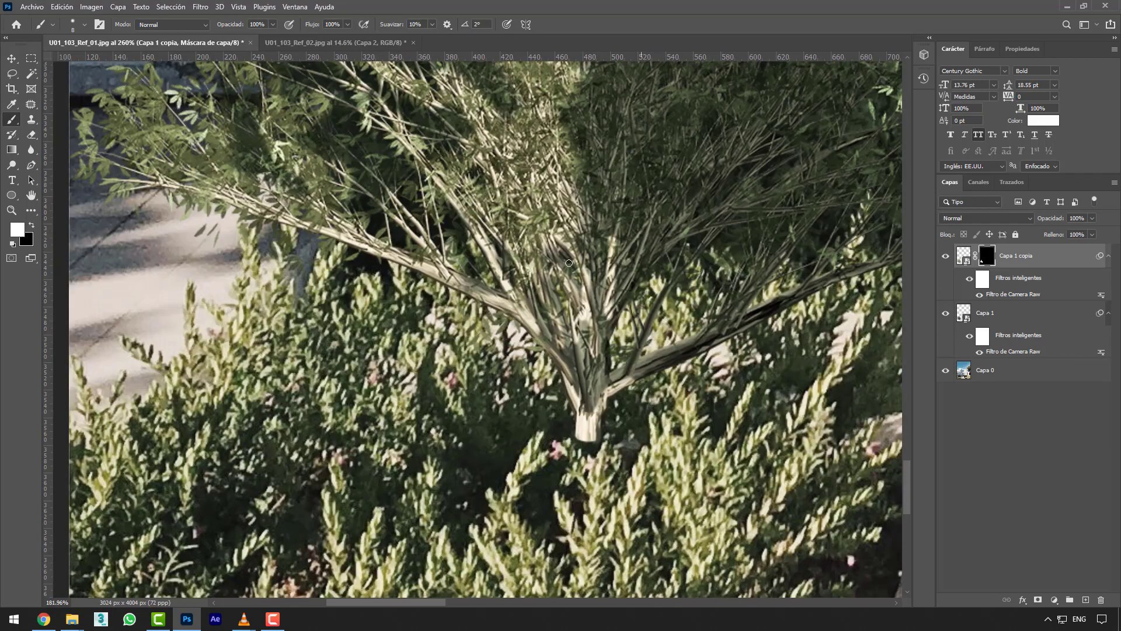
scroll(523, 150, "down", 1)
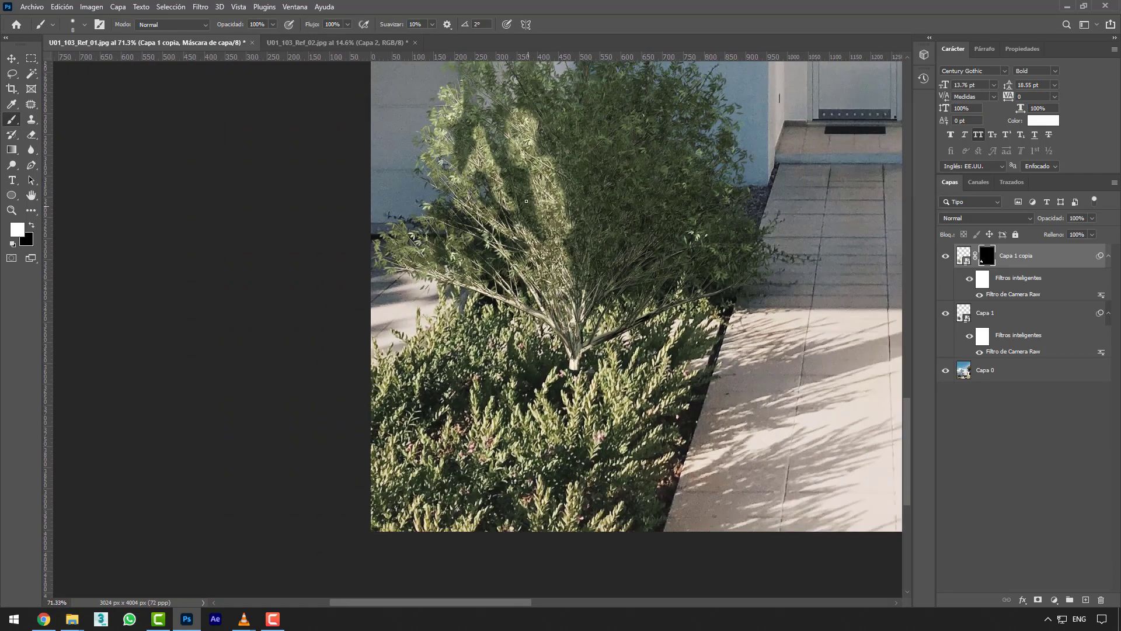
left_click_drag(523, 174, 536, 280)
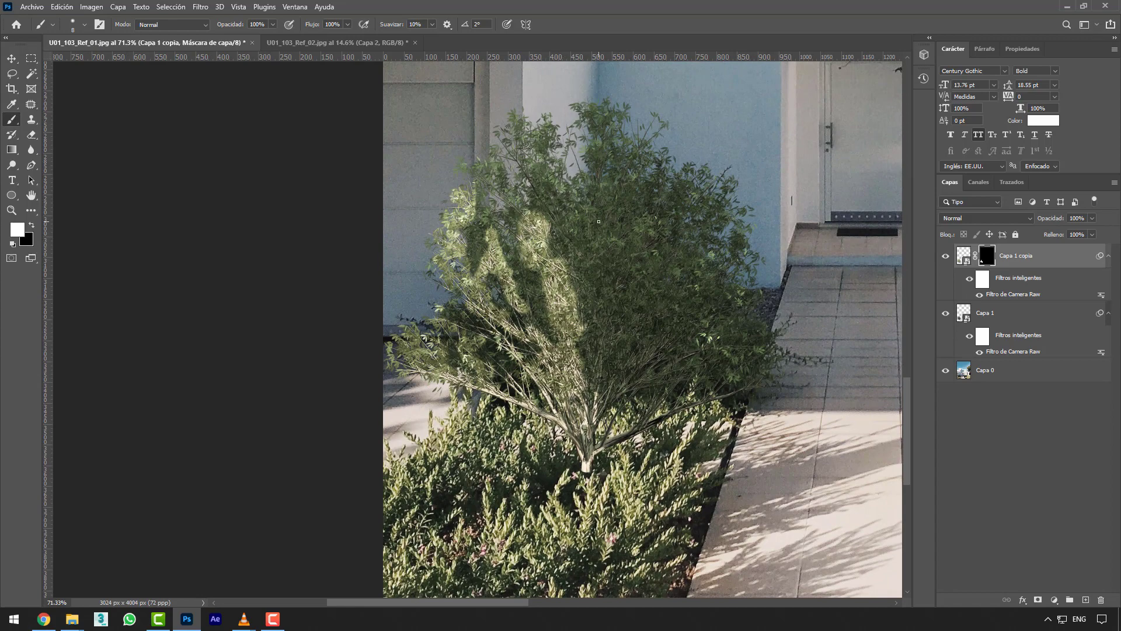
scroll(565, 204, "up", 2)
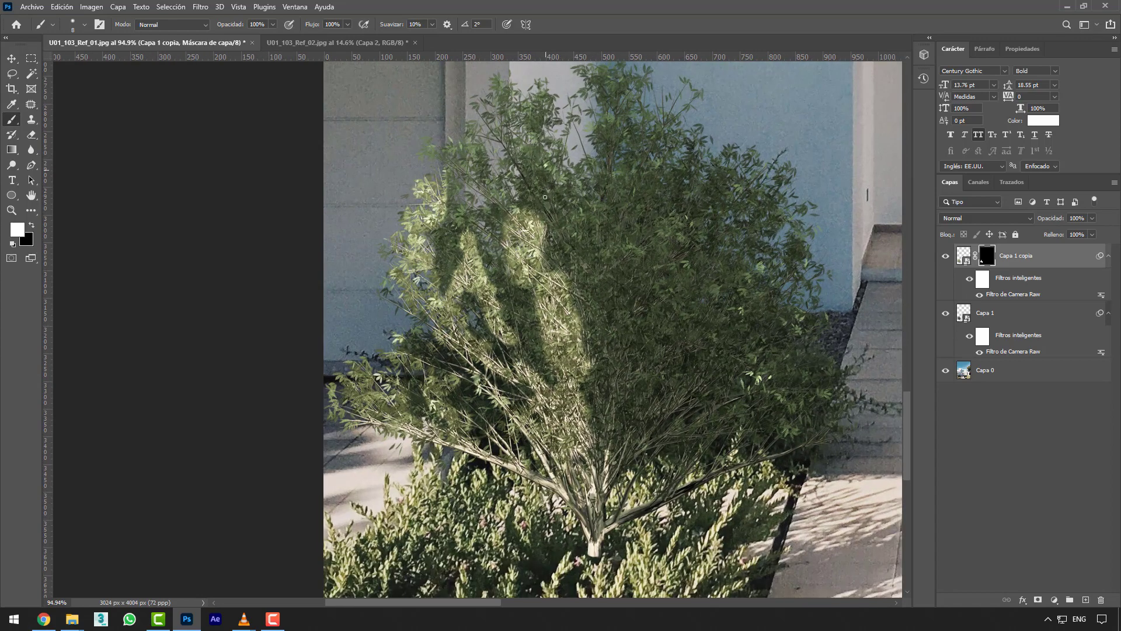
right_click(530, 180, "alt")
mouse_move(551, 187)
left_mouse_down()
mouse_move(533, 95)
mouse_move(504, 97)
mouse_move(468, 167)
mouse_move(448, 155)
mouse_move(545, 194)
left_mouse_up()
scroll(620, 226, "down", 4)
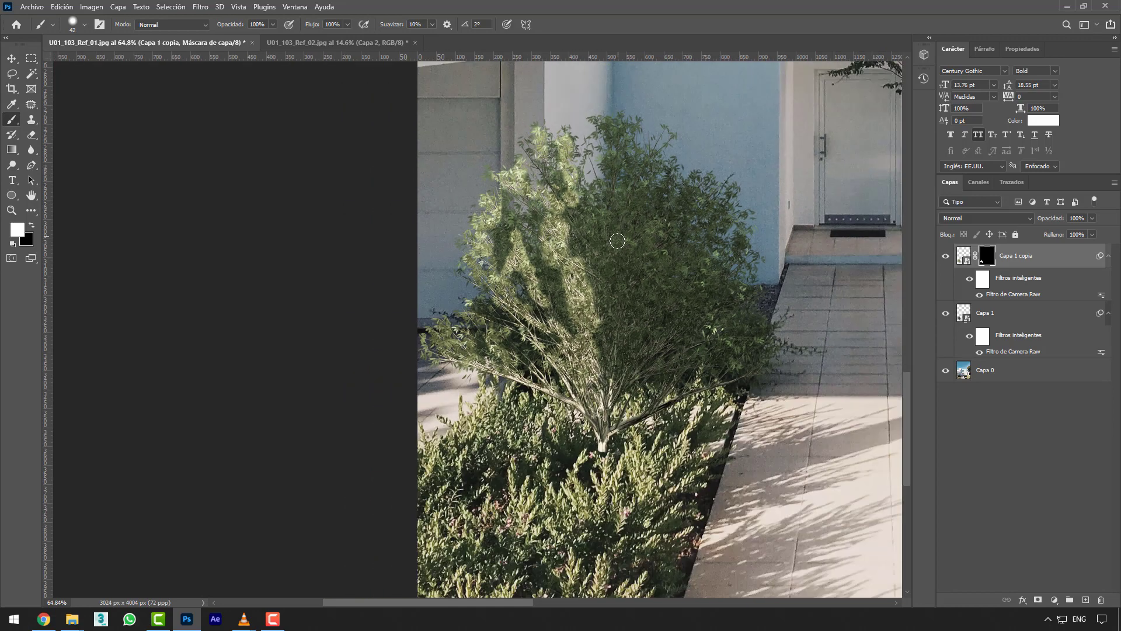
Paint scattered white strokes on the Capa 1 copia mask over the tree's central, top and right-hand foliage.
left_click_drag(617, 253, 618, 197)
left_click_drag(614, 120, 615, 158)
mouse_move(634, 188)
left_mouse_down()
mouse_move(607, 310)
mouse_move(633, 292)
mouse_move(631, 265)
left_mouse_up()
left_click_drag(660, 239, 658, 202)
left_click_drag(633, 324, 640, 367)
mouse_move(678, 321)
left_mouse_down()
mouse_move(720, 209)
mouse_move(696, 207)
left_mouse_up()
left_click_drag(680, 278, 695, 257)
left_click_drag(678, 352, 682, 338)
left_click_drag(660, 369, 708, 362)
left_click_drag(724, 297, 727, 286)
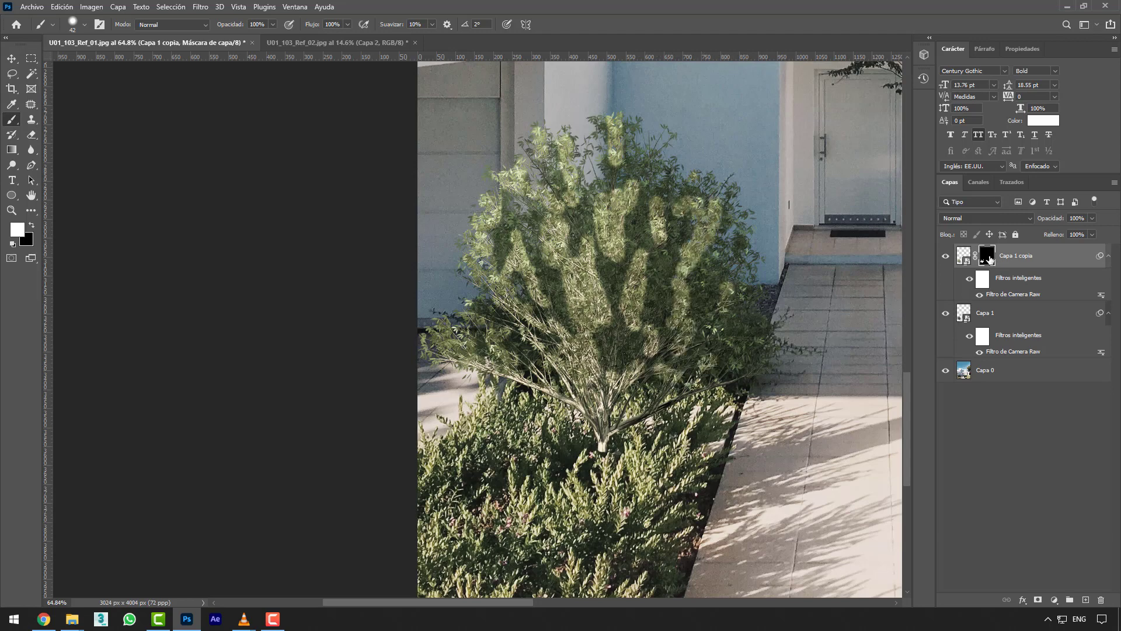
Display the Capa 1 copia mask alone, soften it with Desenfoque de movimiento at Ángulo 0° and Distancia 50 píxeles, and return to the image.
left_click(989, 259, "alt")
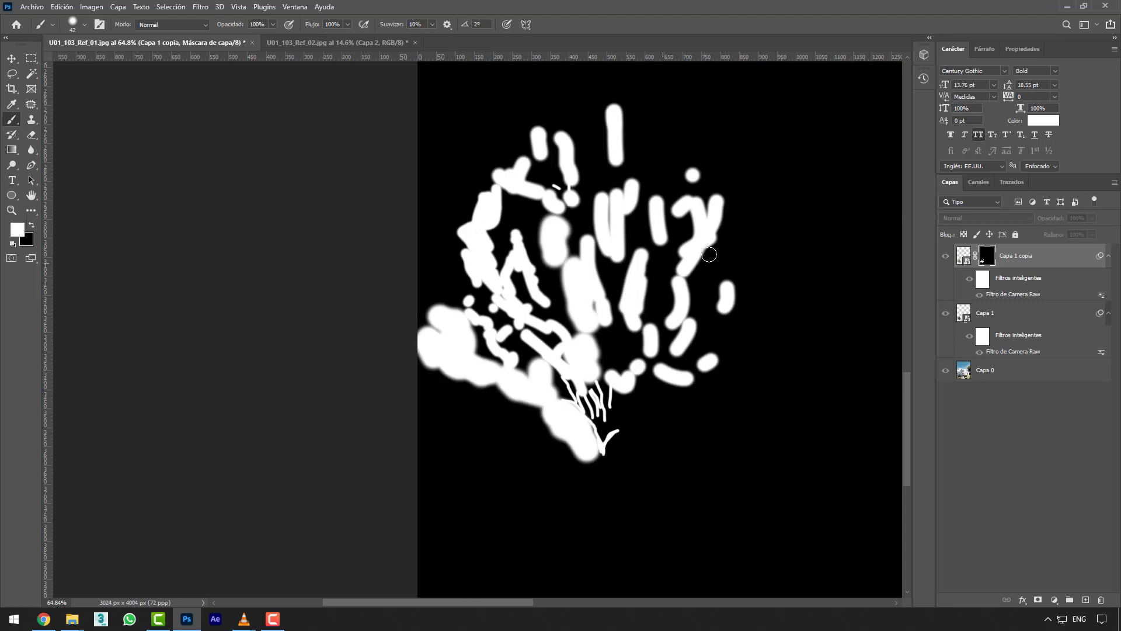
scroll(321, 245, "down", 2)
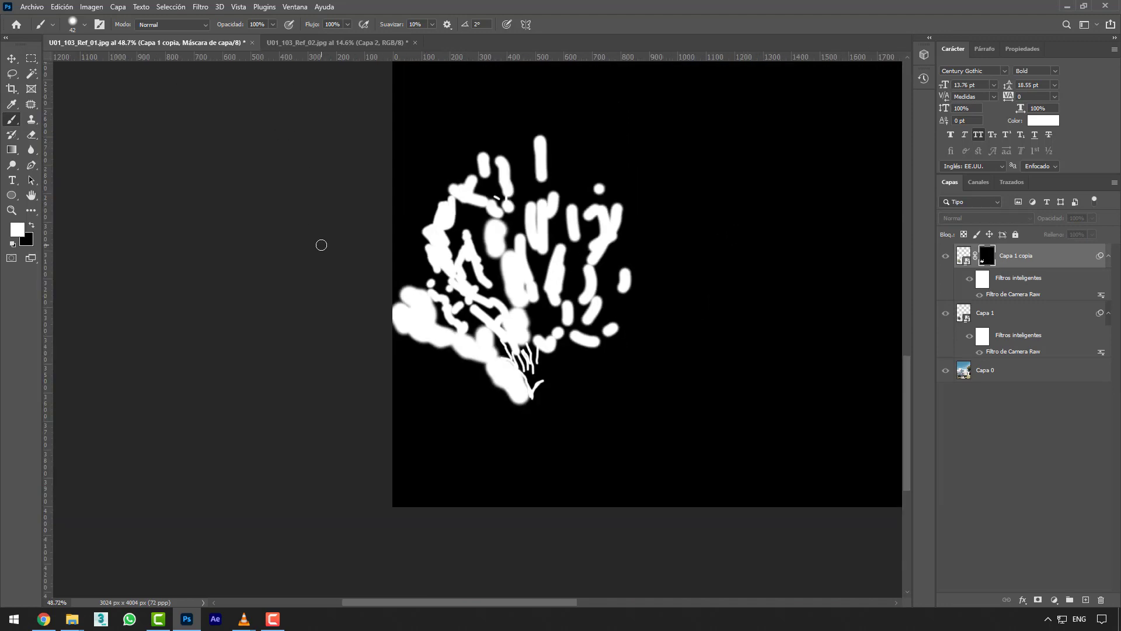
scroll(543, 233, "up", 2)
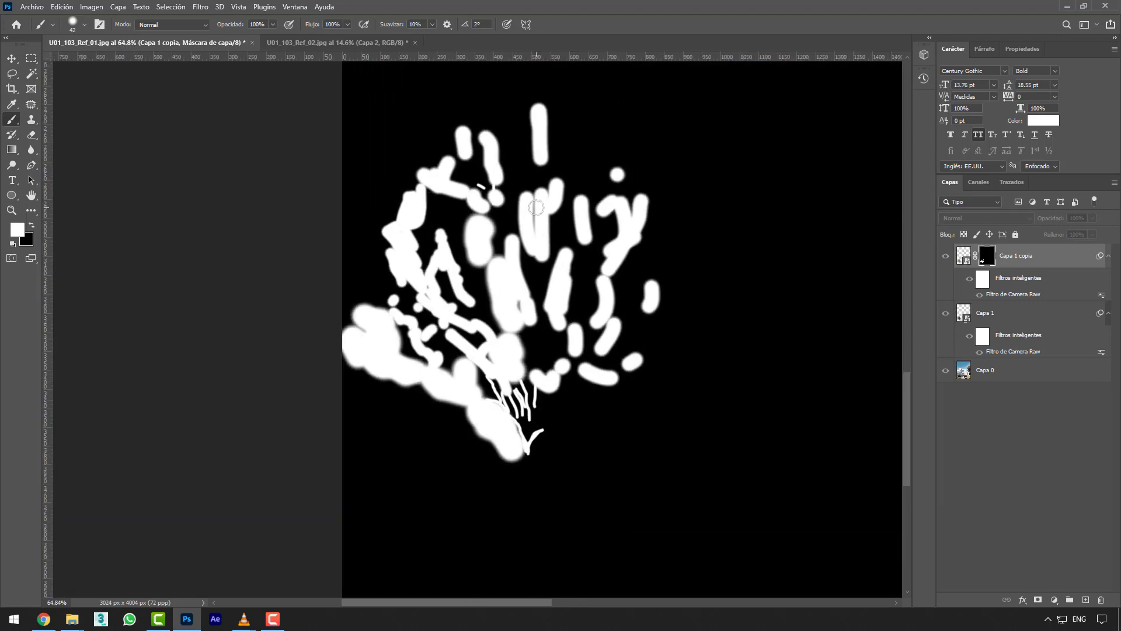
left_click(202, 9)
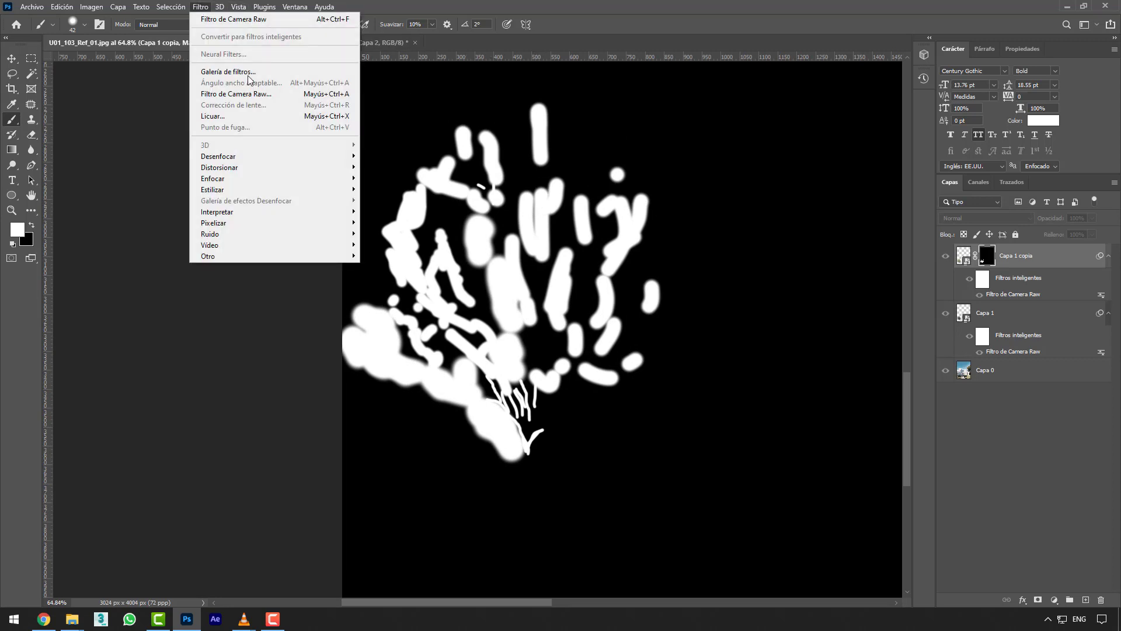
mouse_move(278, 157)
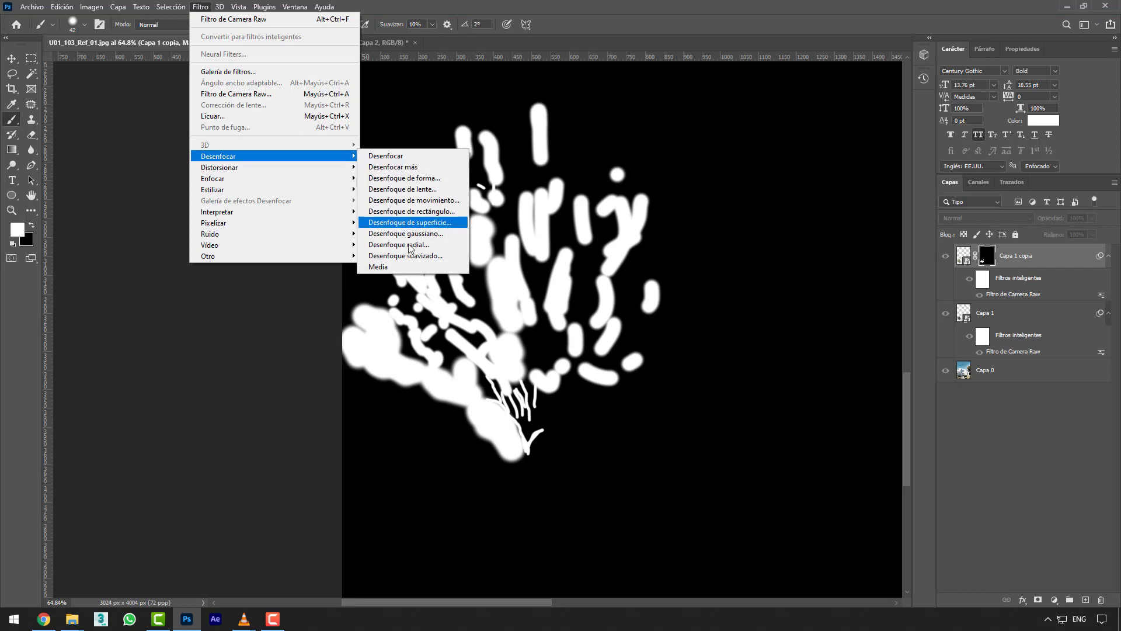
left_click(435, 200)
left_click_drag(562, 121, 733, 161)
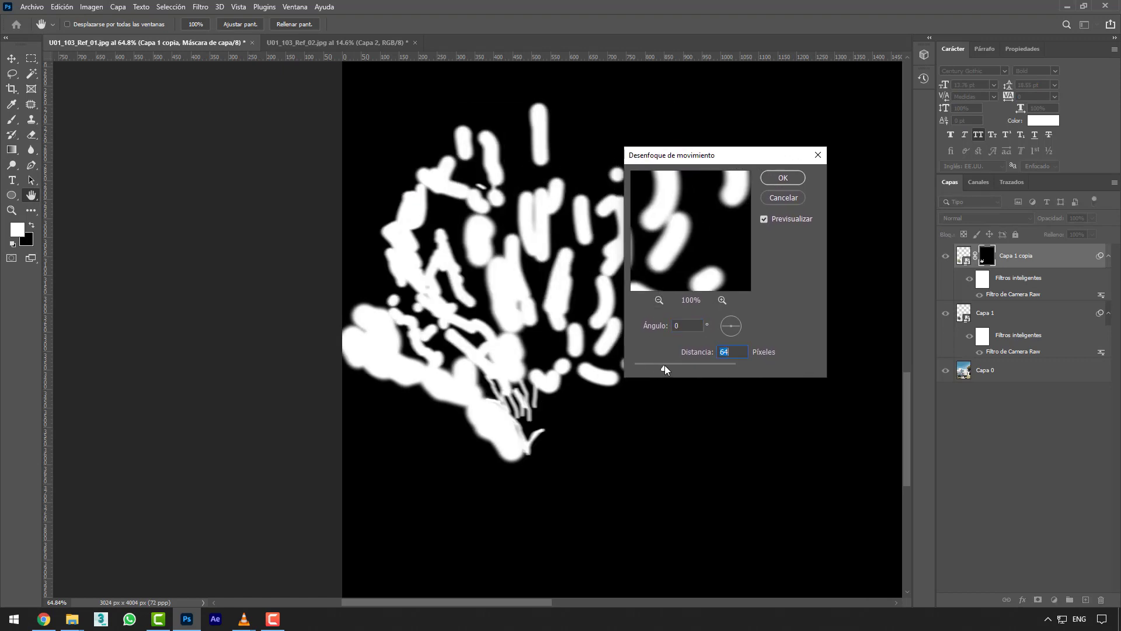
left_click_drag(665, 366, 661, 363)
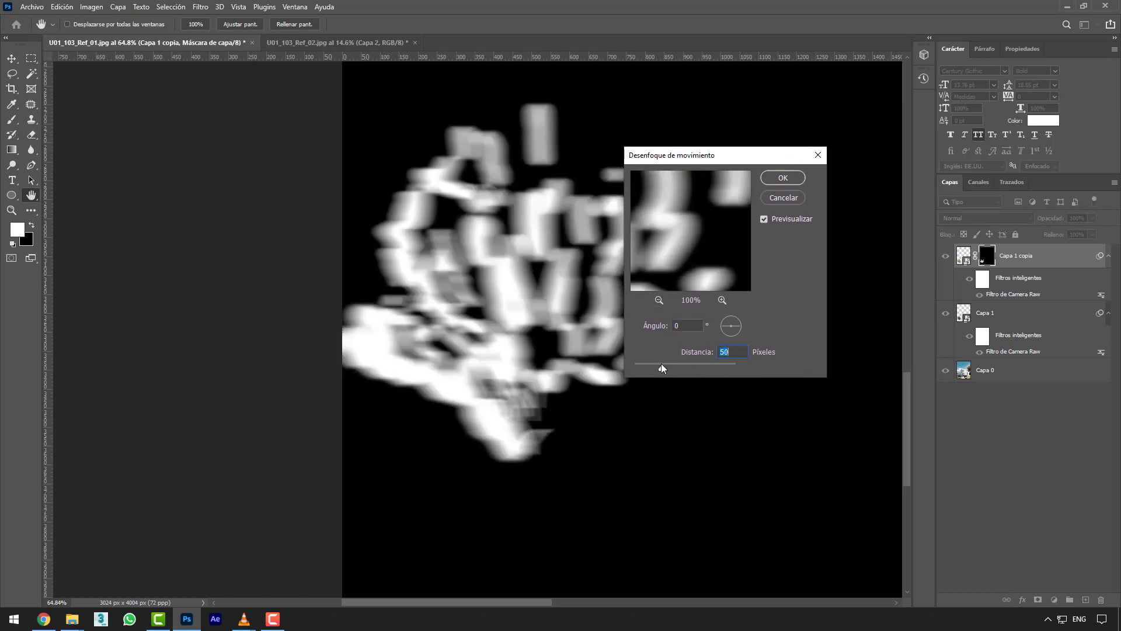
left_click(783, 178)
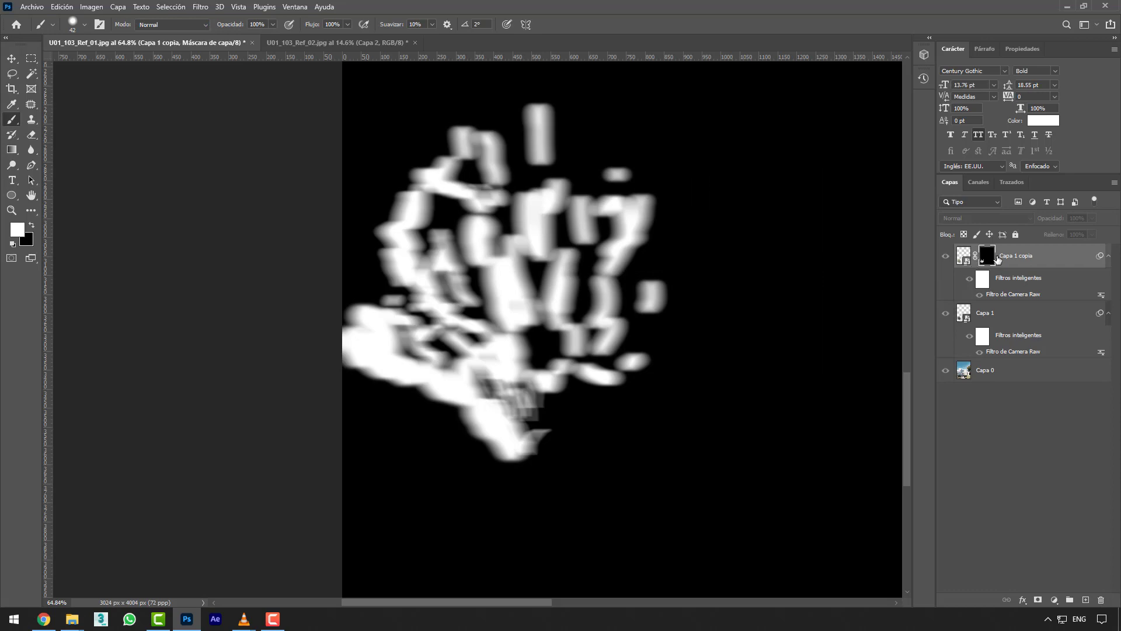
left_click(989, 257, "alt")
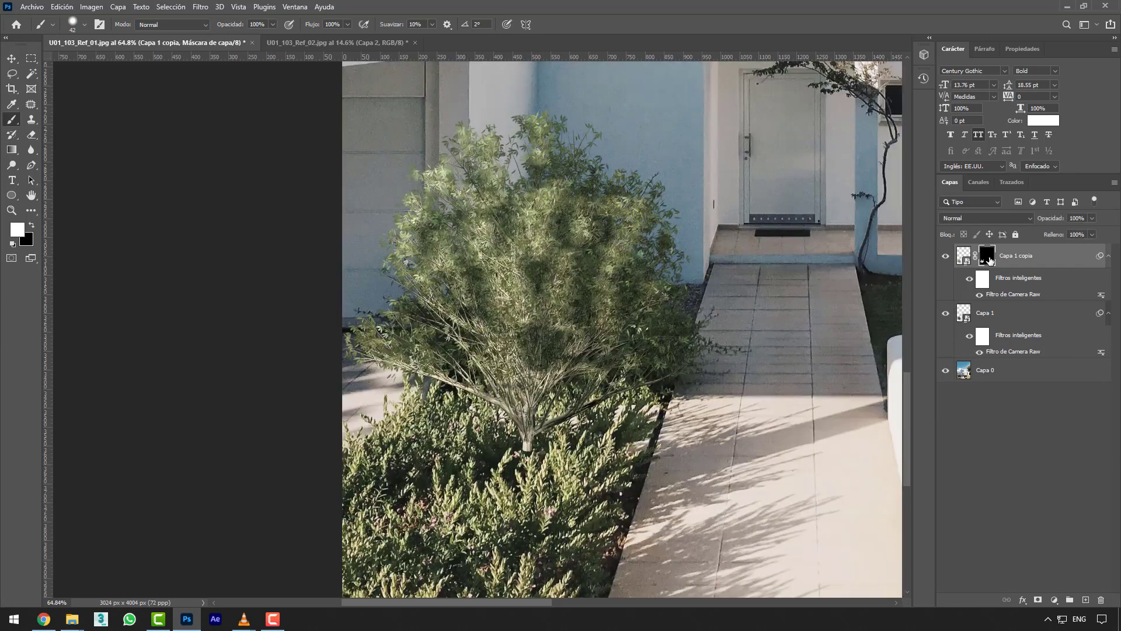
Group Capa 1 copia and Capa 1, and add a layer mask to the group.
scroll(555, 272, "down", 1)
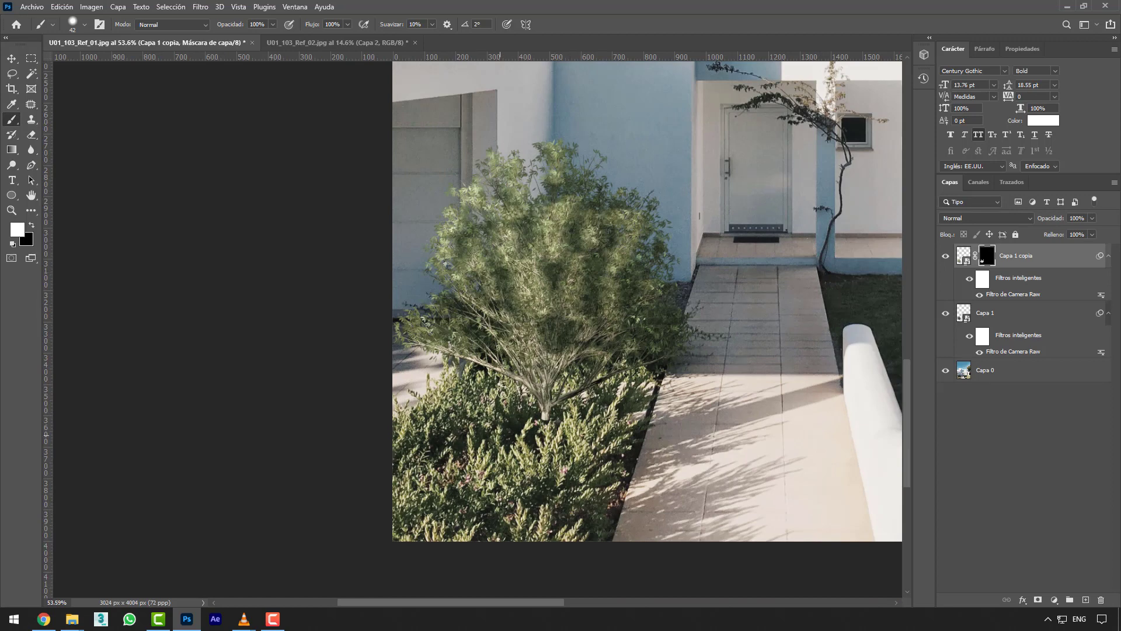
left_click(988, 317, "shift")
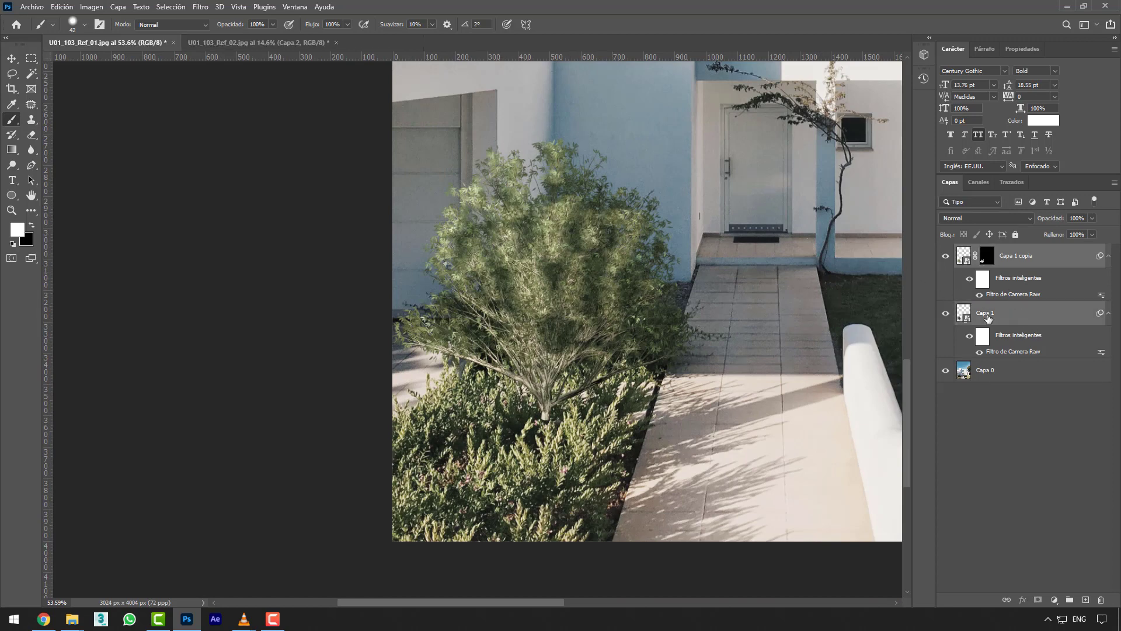
left_click(1070, 600)
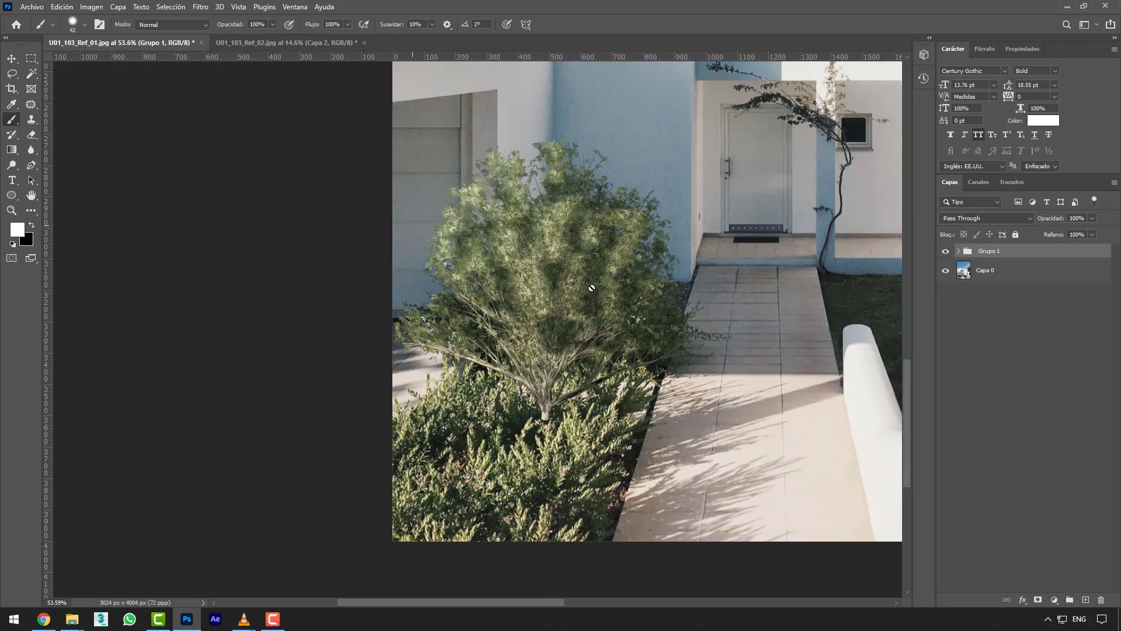
left_click(1038, 599)
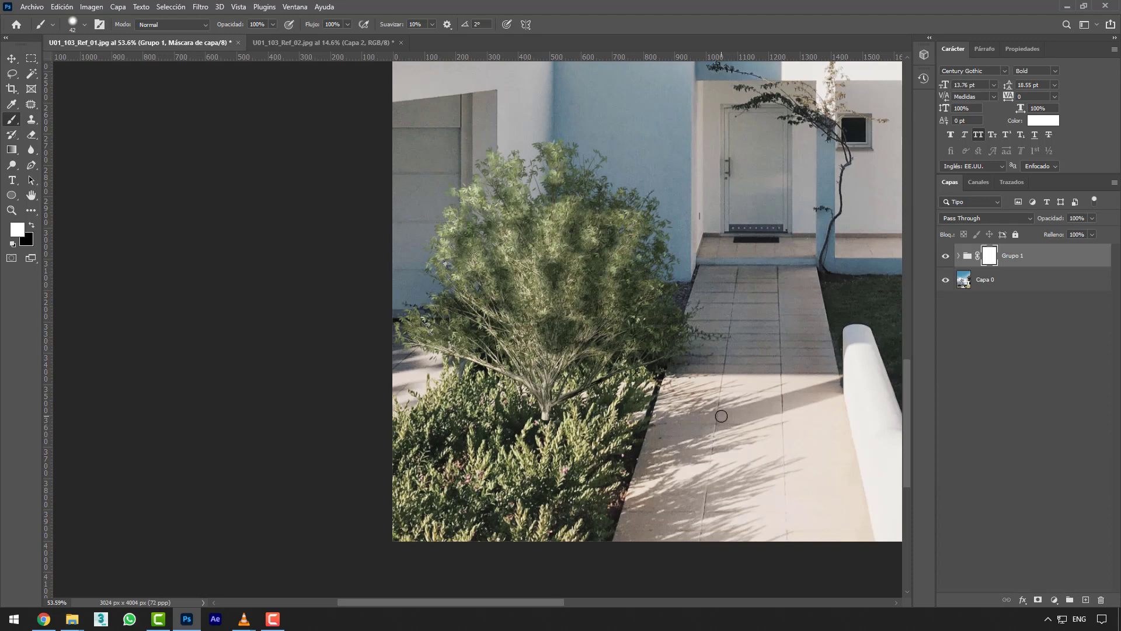
Paint black on the Grupo 1 mask to hide the trunk base behind the shrubs, restoring over-erased branches with white.
left_click(31, 225)
scroll(564, 413, "up", 5)
mouse_move(570, 420)
left_mouse_down()
mouse_move(528, 418)
mouse_move(543, 445)
mouse_move(499, 341)
mouse_move(352, 312)
left_mouse_up()
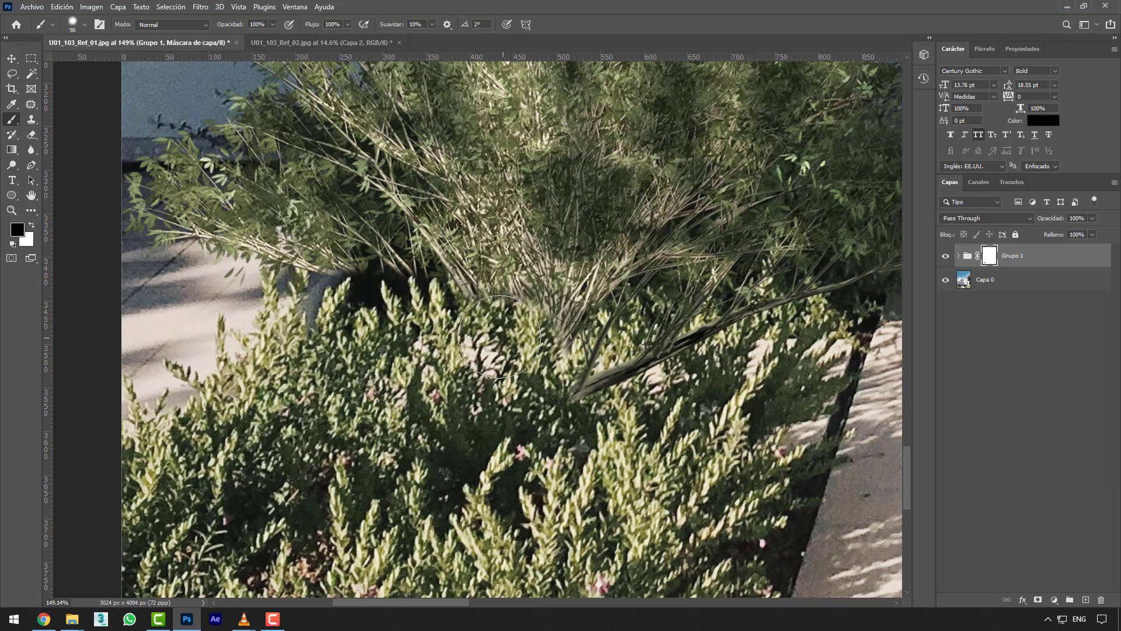
key("ctrl+z")
mouse_move(524, 335)
left_mouse_down()
mouse_move(522, 273)
mouse_move(548, 354)
left_mouse_up()
key("x")
left_click_drag(517, 236, 511, 258)
key("x")
mouse_move(569, 327)
left_mouse_down()
mouse_move(563, 368)
mouse_move(606, 331)
mouse_move(663, 341)
mouse_move(650, 319)
mouse_move(731, 349)
mouse_move(728, 336)
mouse_move(810, 325)
mouse_move(785, 348)
mouse_move(758, 306)
left_mouse_up()
key("x")
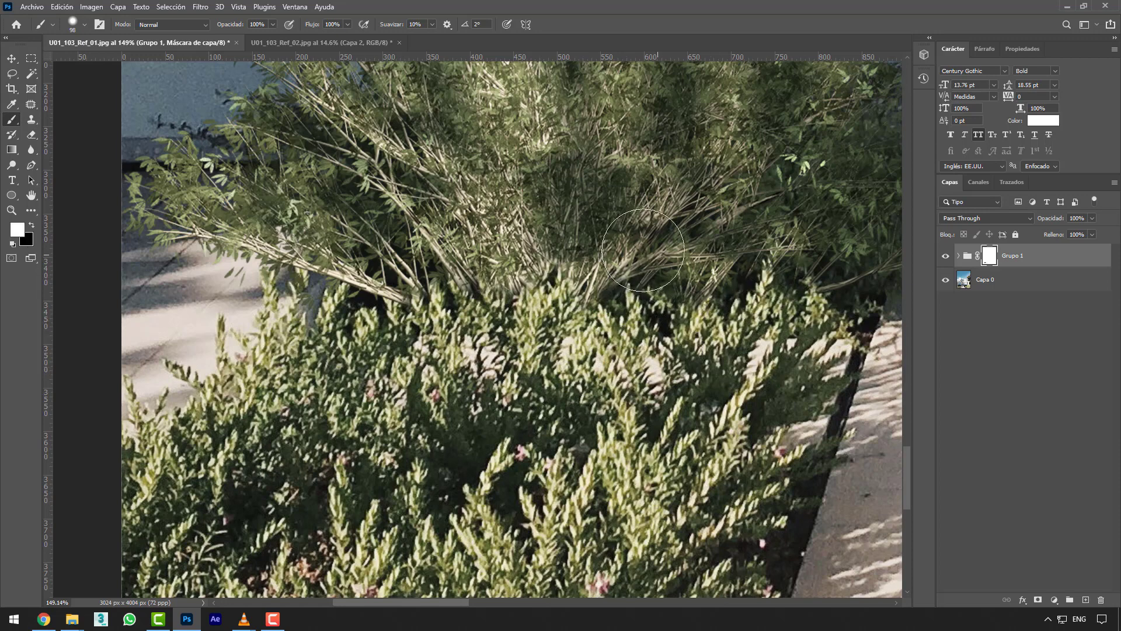
scroll(638, 333, "down", 5)
scroll(638, 333, "down", 4)
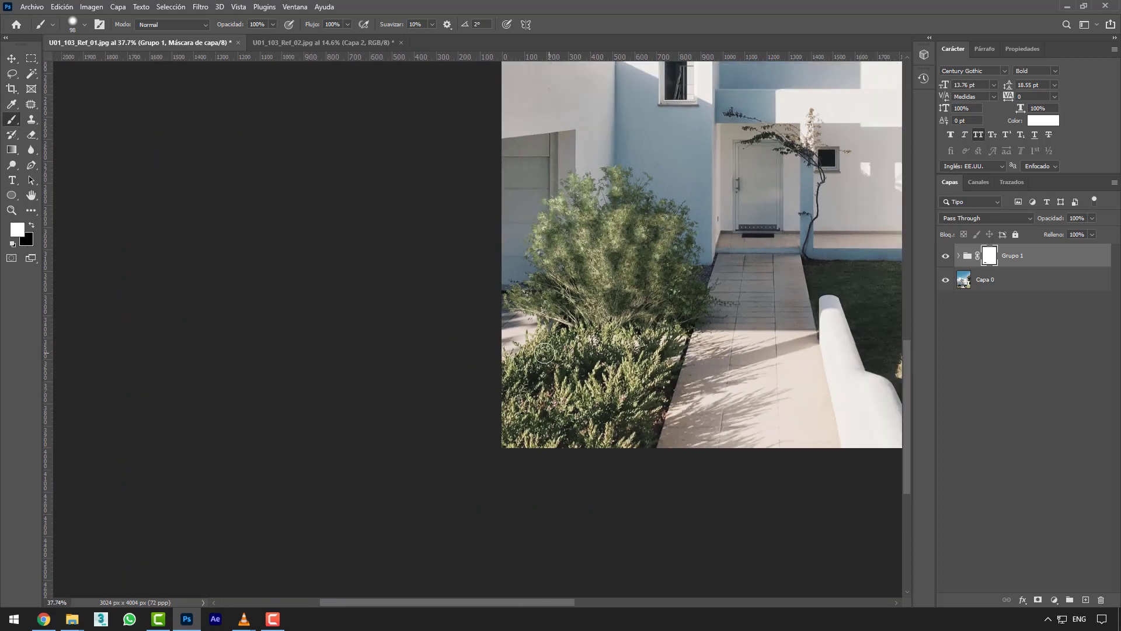
key("ctrl+0")
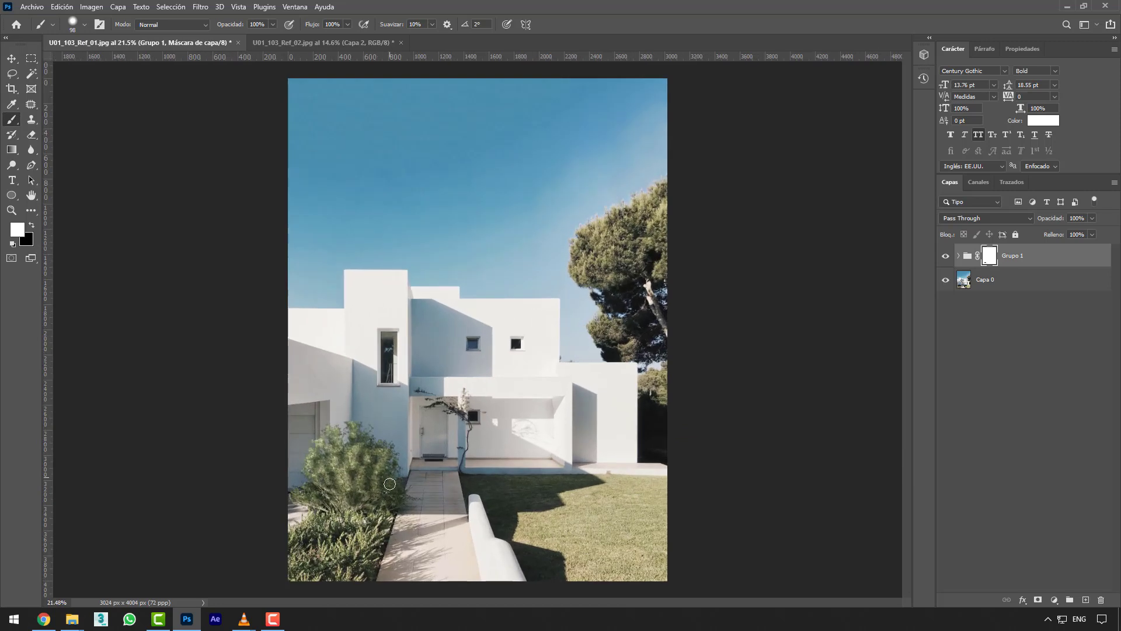
left_click(13, 59)
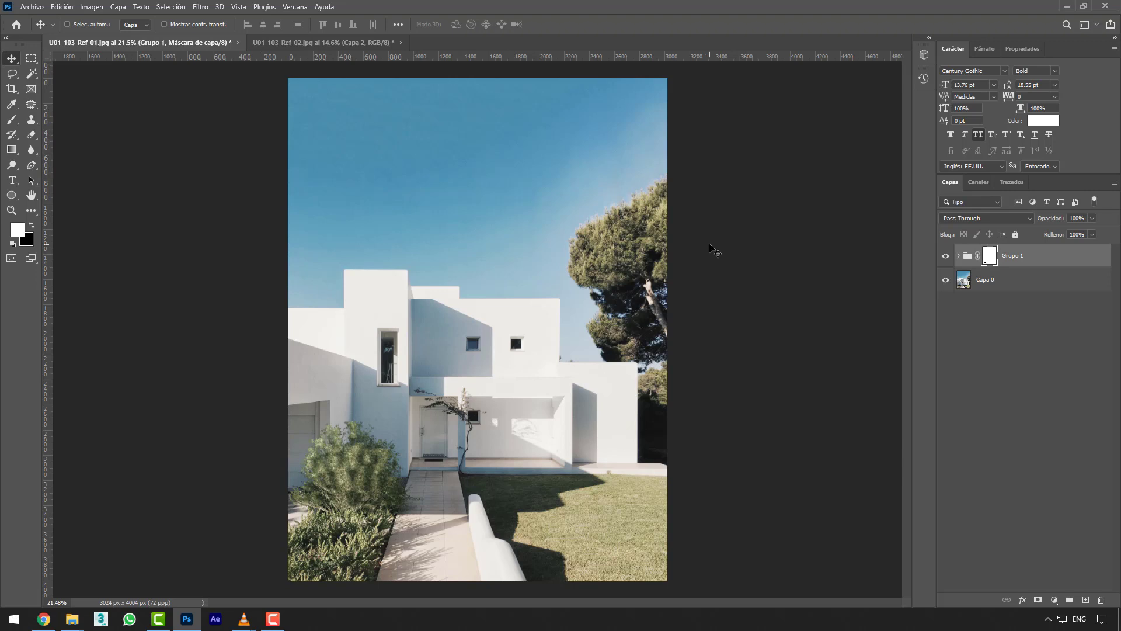
Hide Grupo 1, duplicate the Capa 0 house layer and convert the copy to a smart object.
left_click(946, 257)
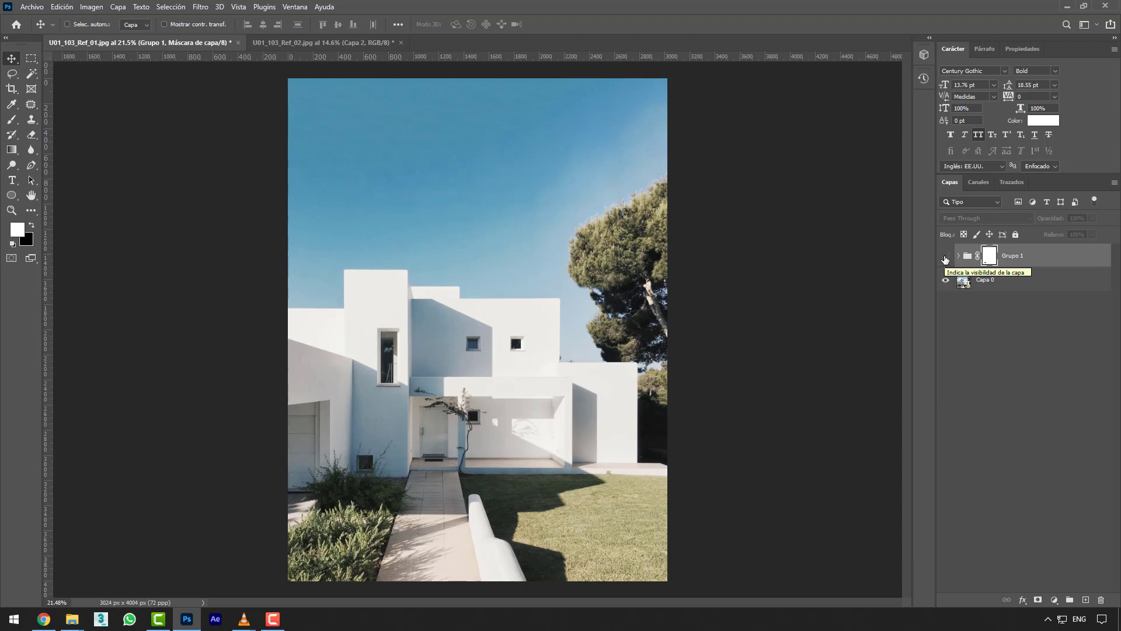
left_click(993, 281)
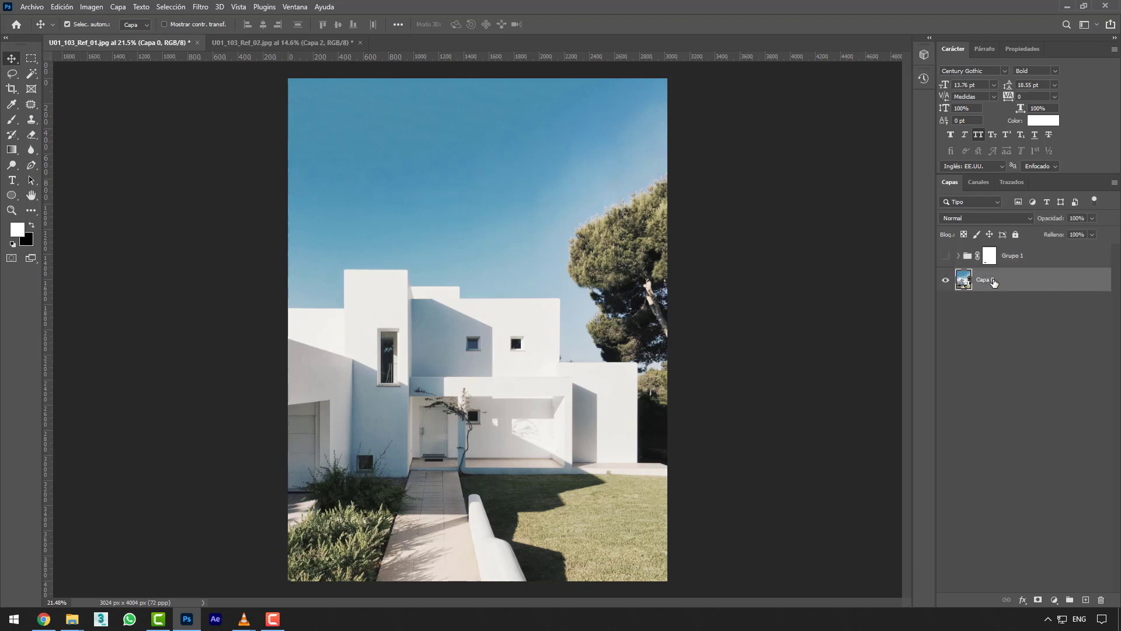
key("ctrl+j")
right_click(991, 283)
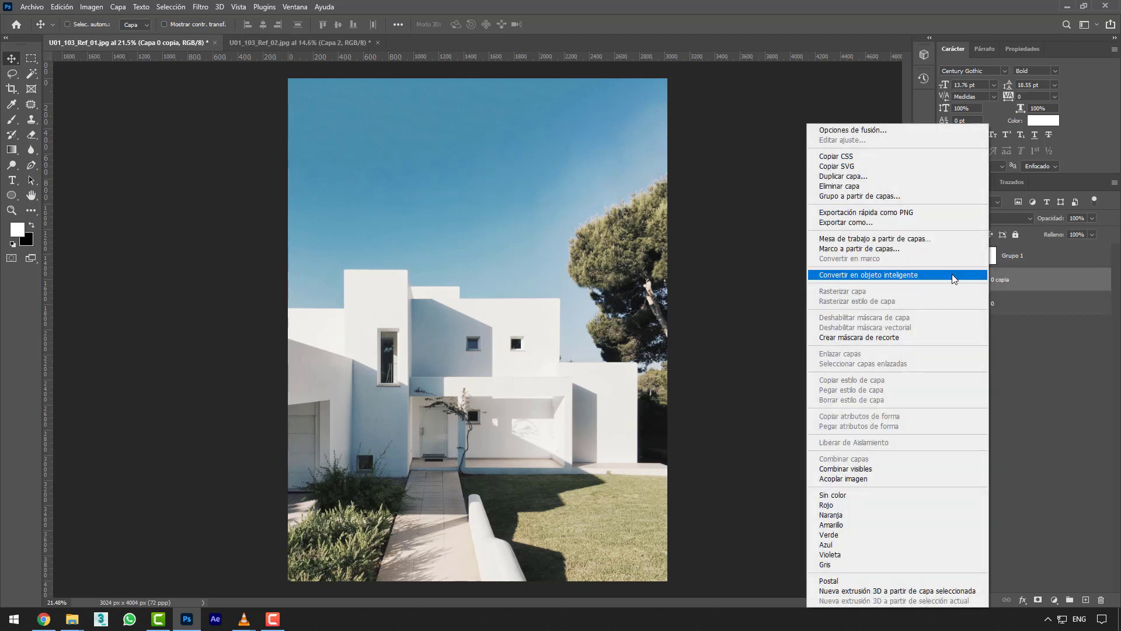
left_click(955, 277)
left_click(201, 7)
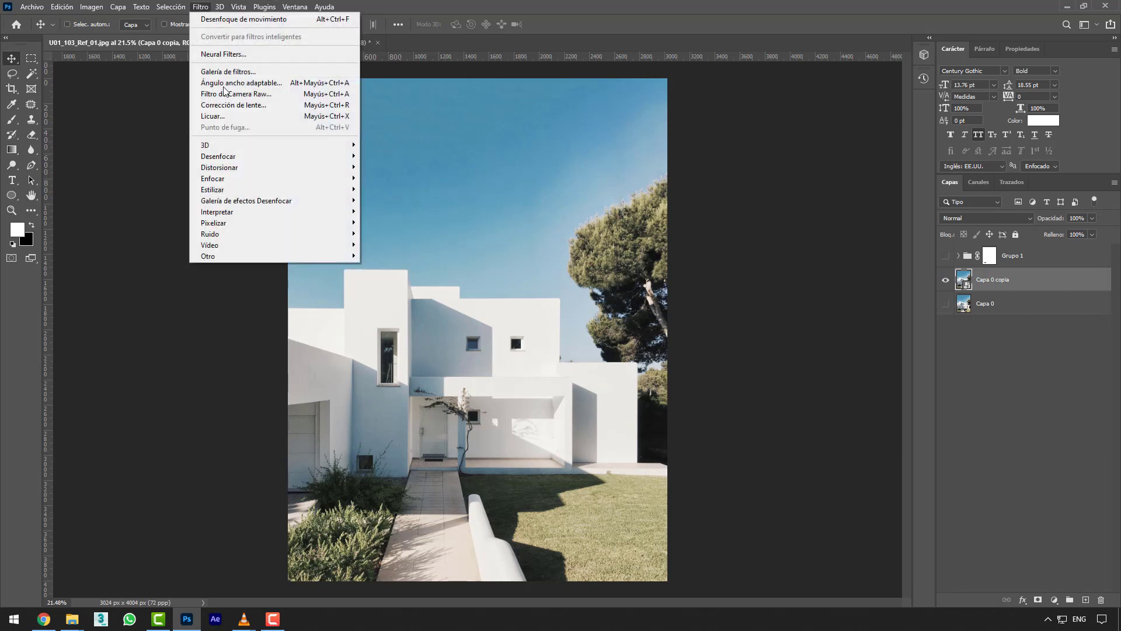
mouse_move(270, 212)
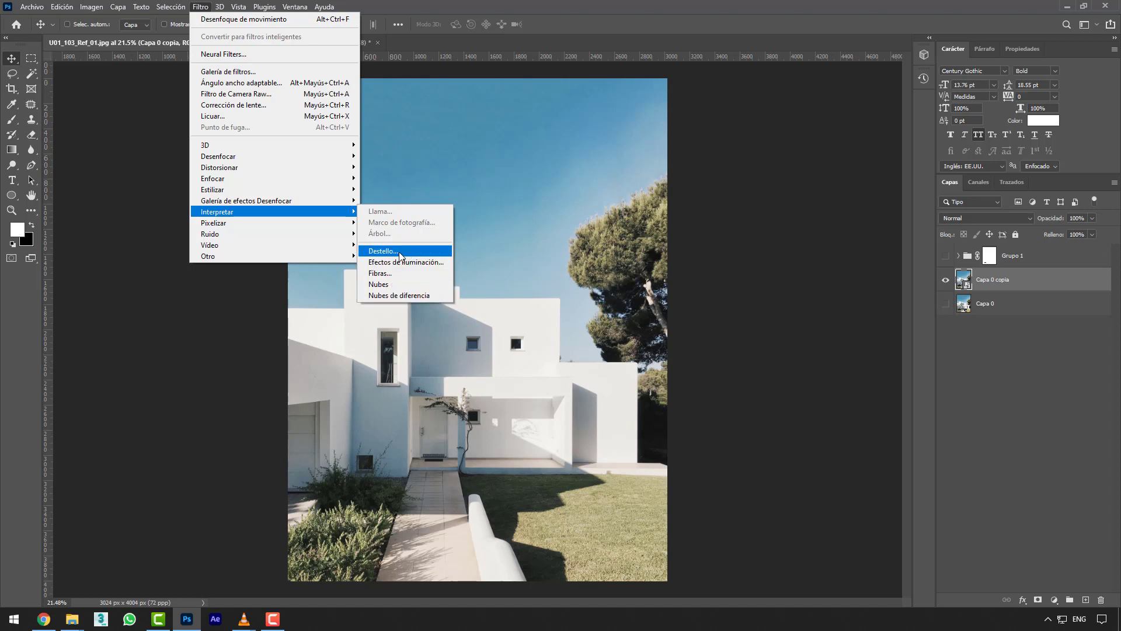
key("Escape")
Switch to the U01_103_Ref_02.jpg document, hide Capa 1 and add an empty layer above it named Destello.
left_click(310, 42)
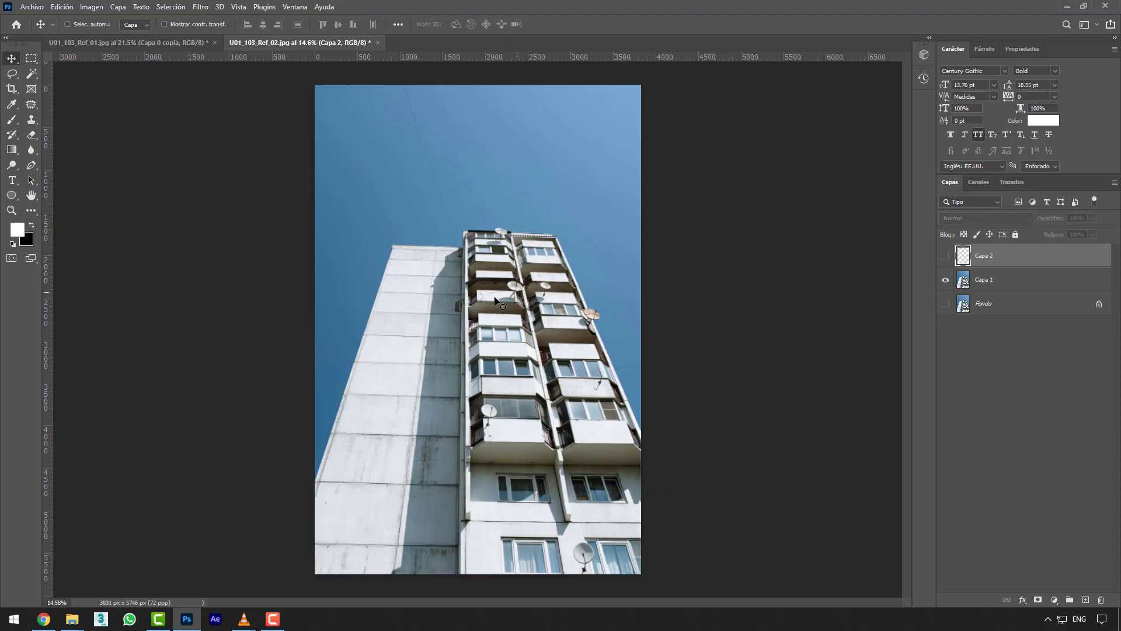
scroll(532, 287, "down", 1)
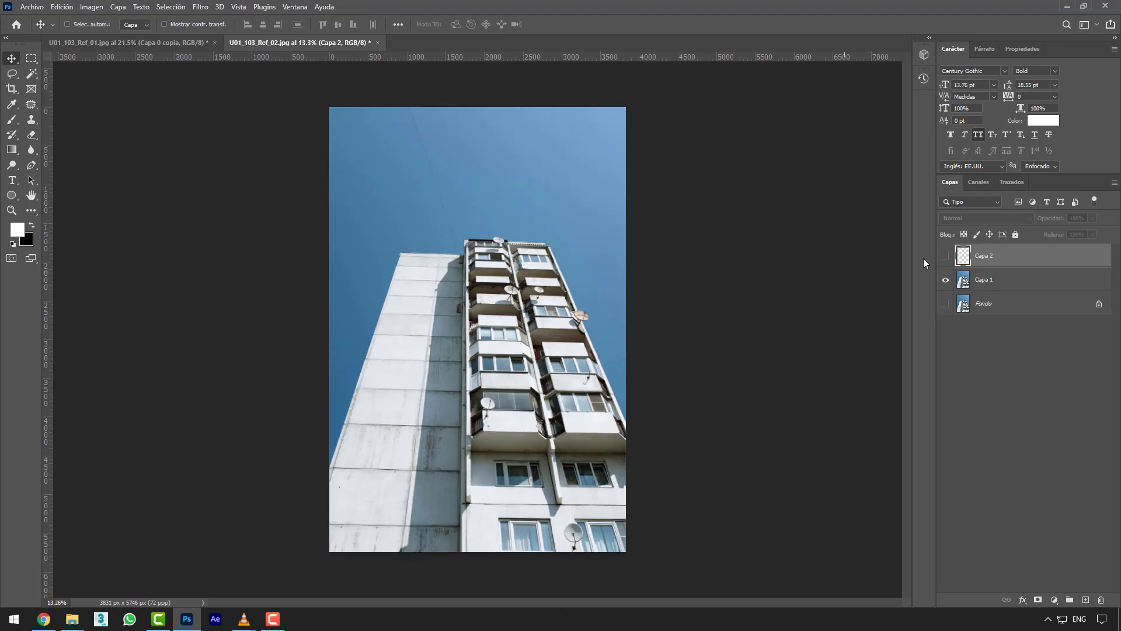
left_click(970, 283)
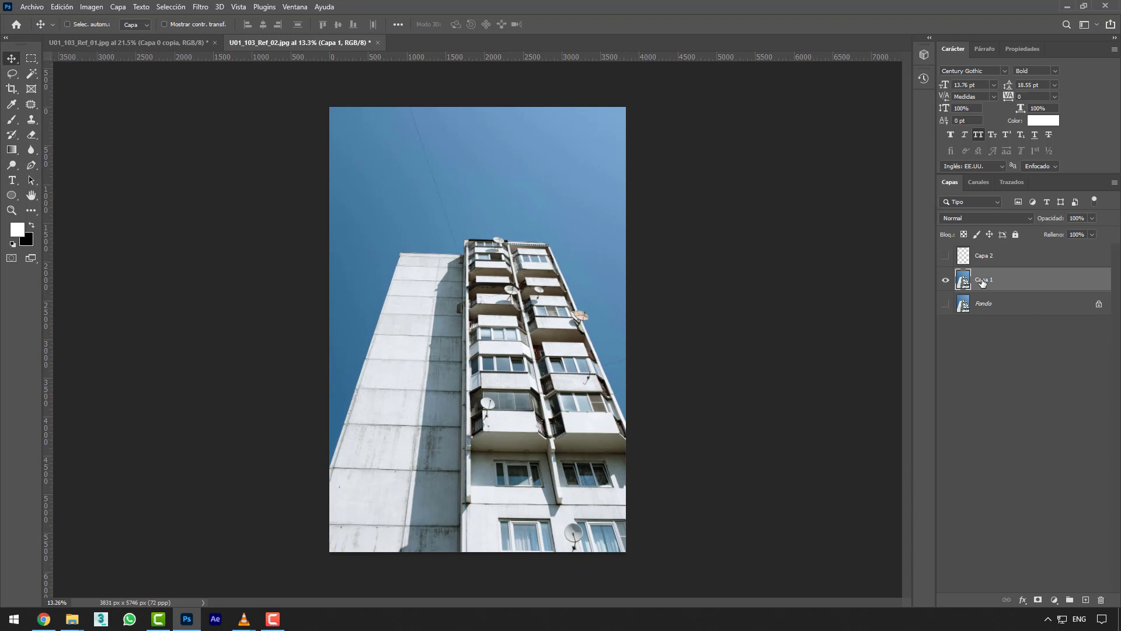
left_click(946, 282)
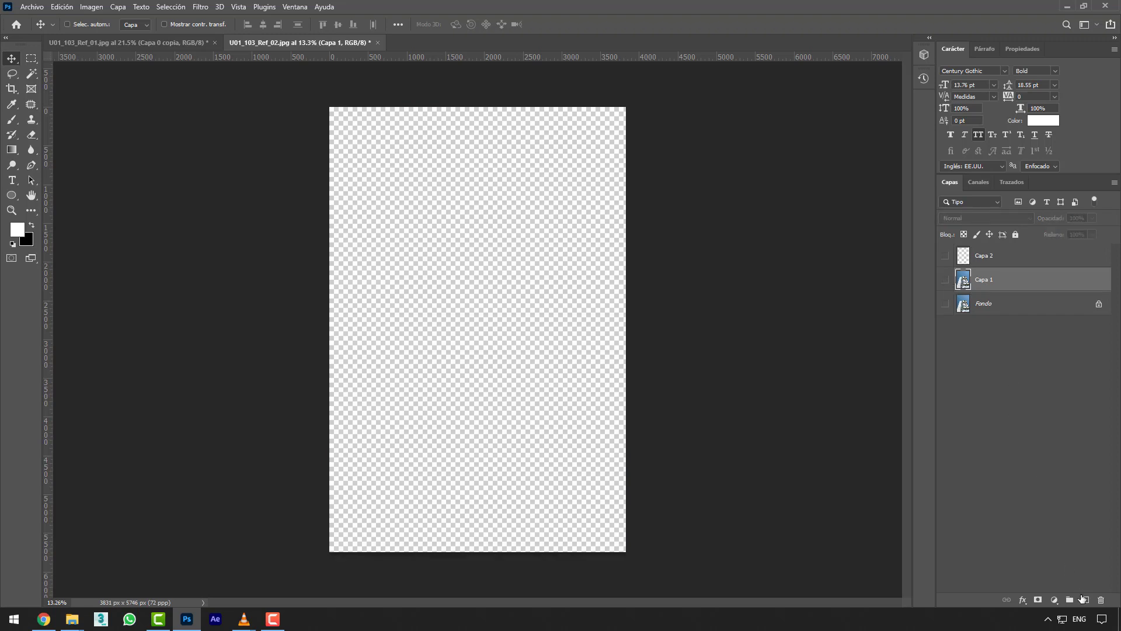
left_click(1082, 598)
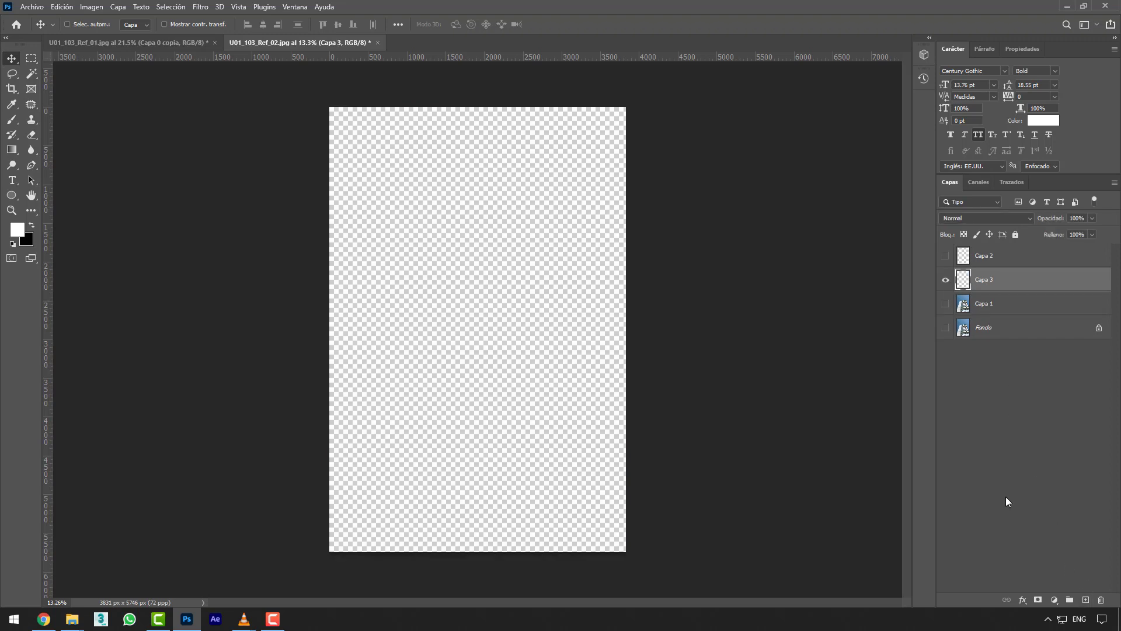
double_click(985, 280)
type("Destello")
key("Return")
Try to apply the Destello filter to the empty Destello layer.
left_click(205, 11)
mouse_move(309, 211)
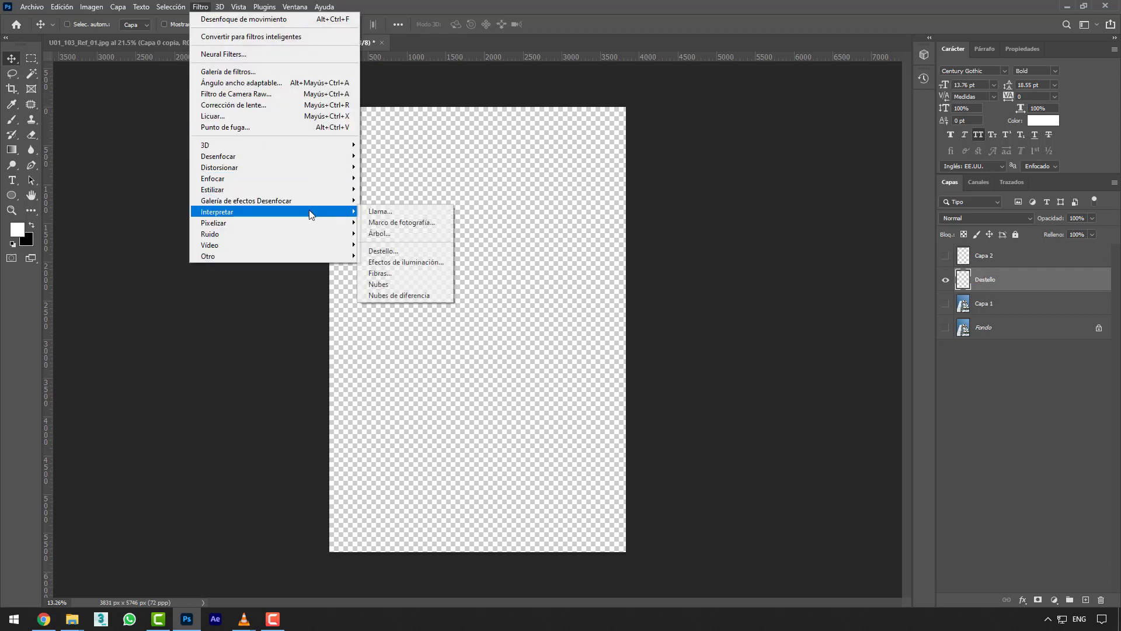
left_click(401, 251)
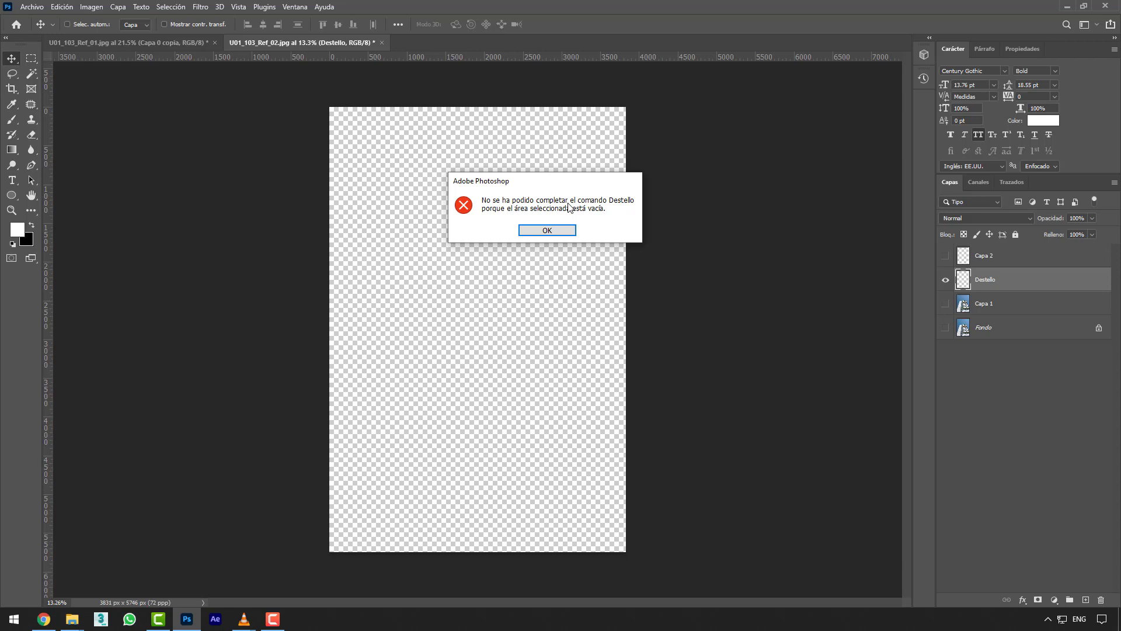
left_click(559, 232)
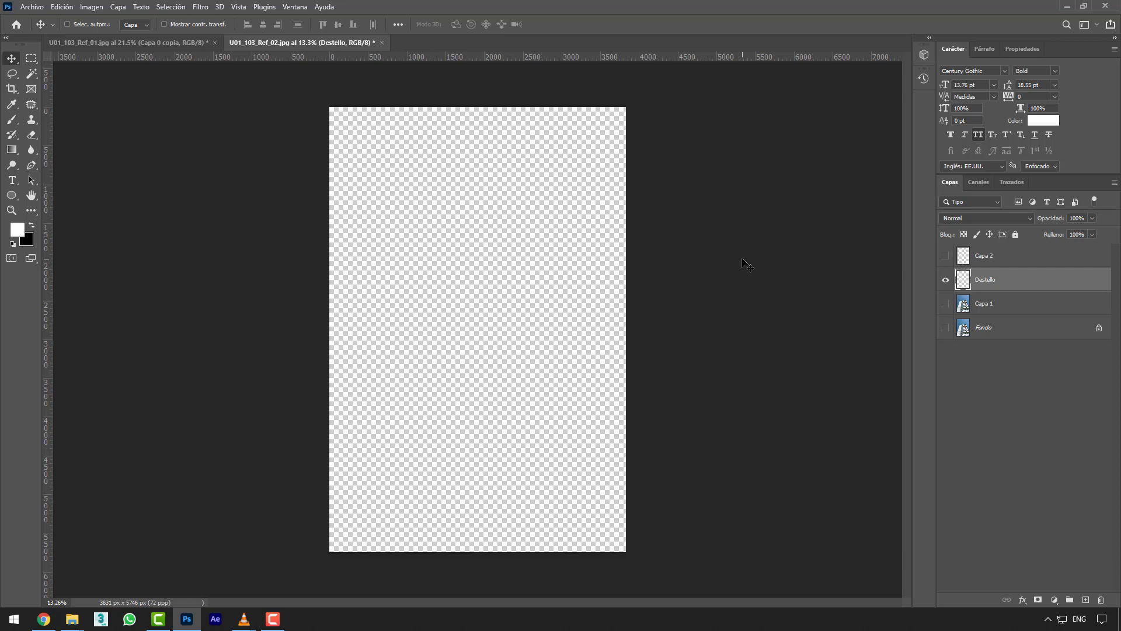
Show Capa 1 in place of the Destello layer and set up a Destello flare in its sky with Brillo at 154 %.
left_click(946, 279)
left_click(946, 304)
left_click(991, 305)
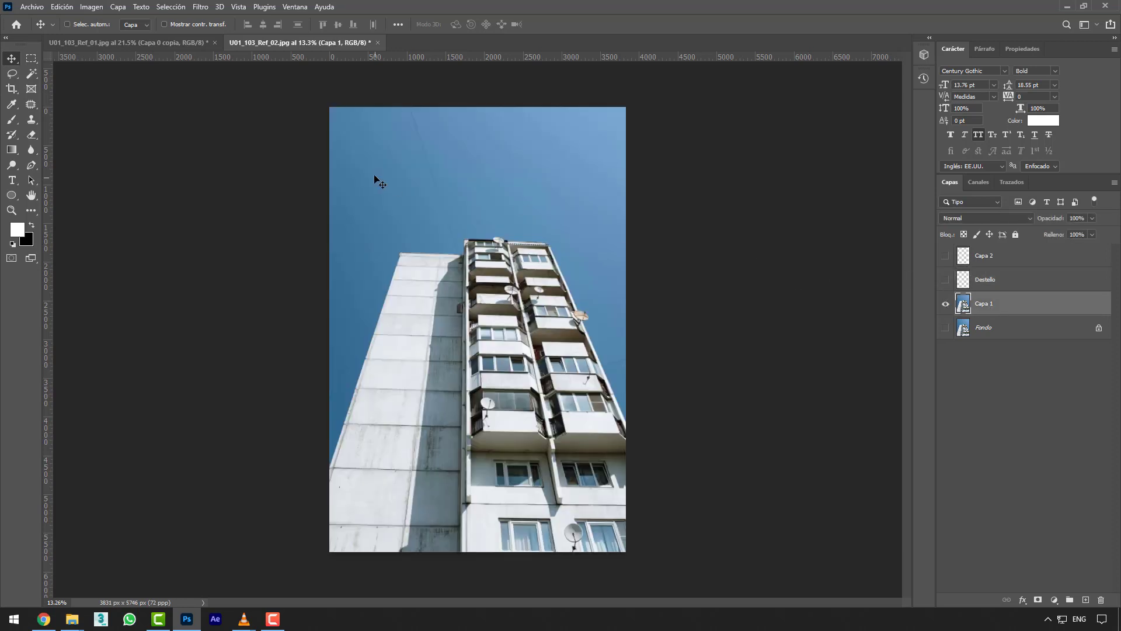
left_click(201, 7)
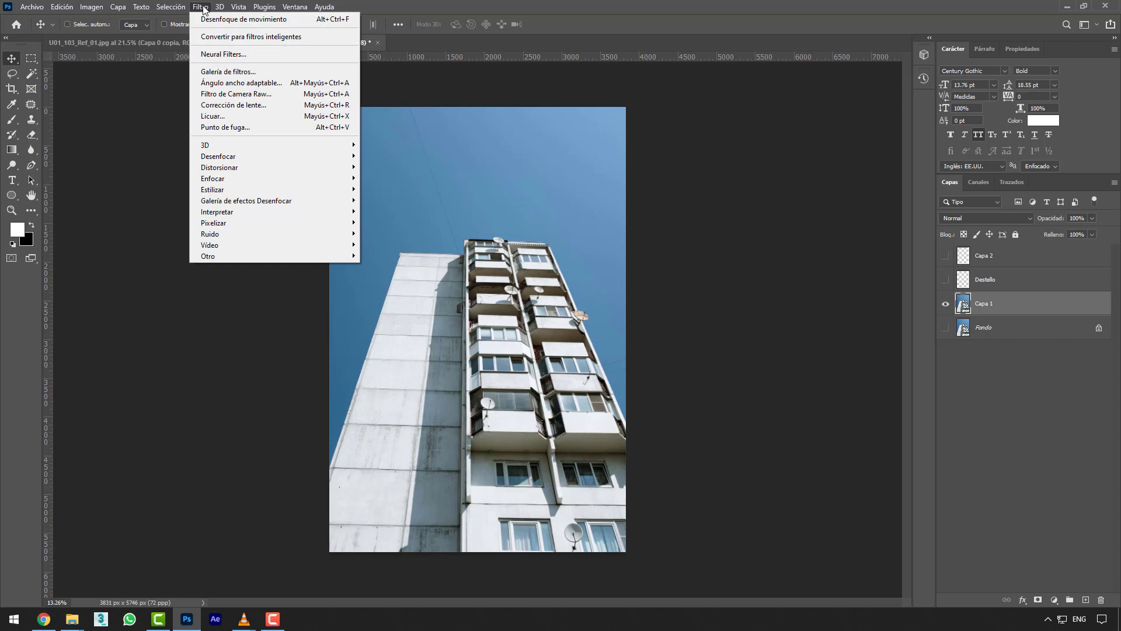
mouse_move(309, 213)
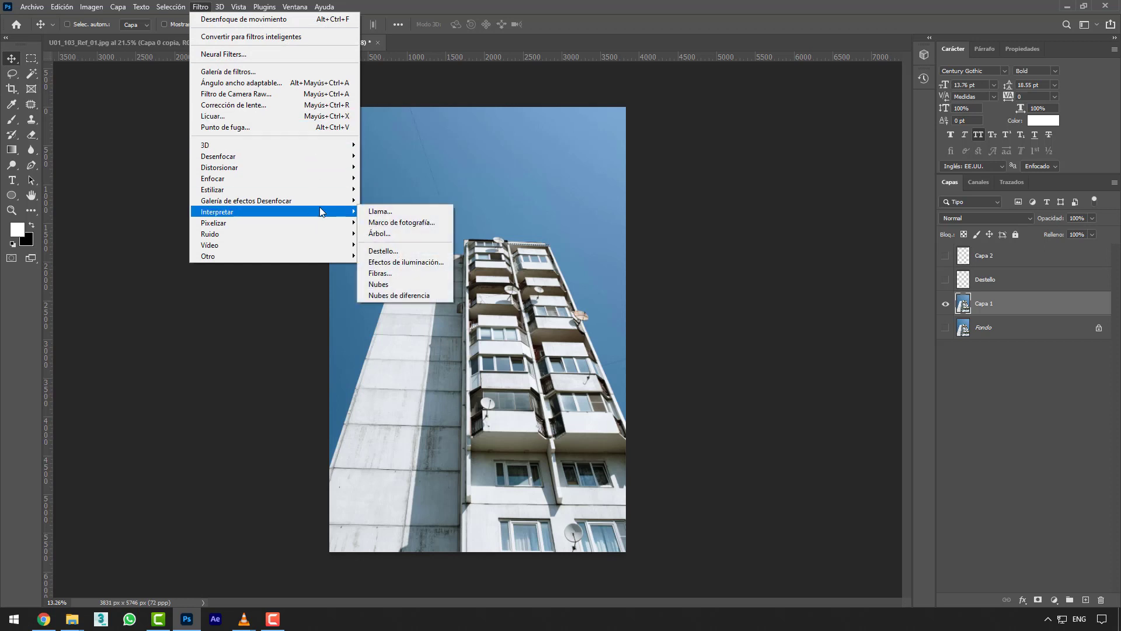
left_click(397, 254)
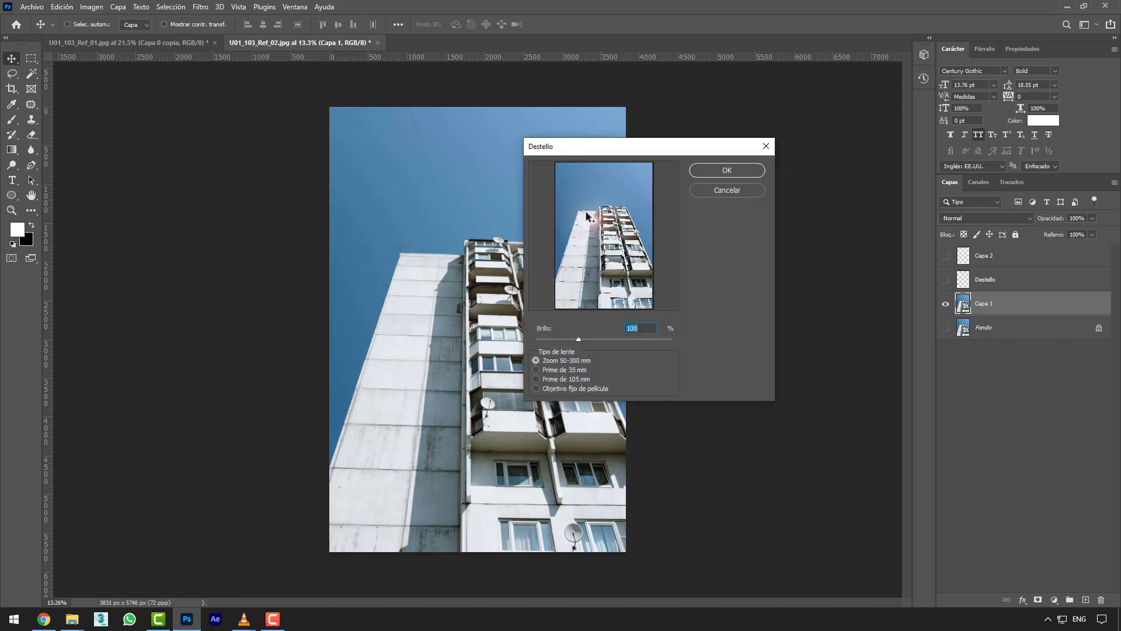
left_click_drag(586, 213, 601, 174)
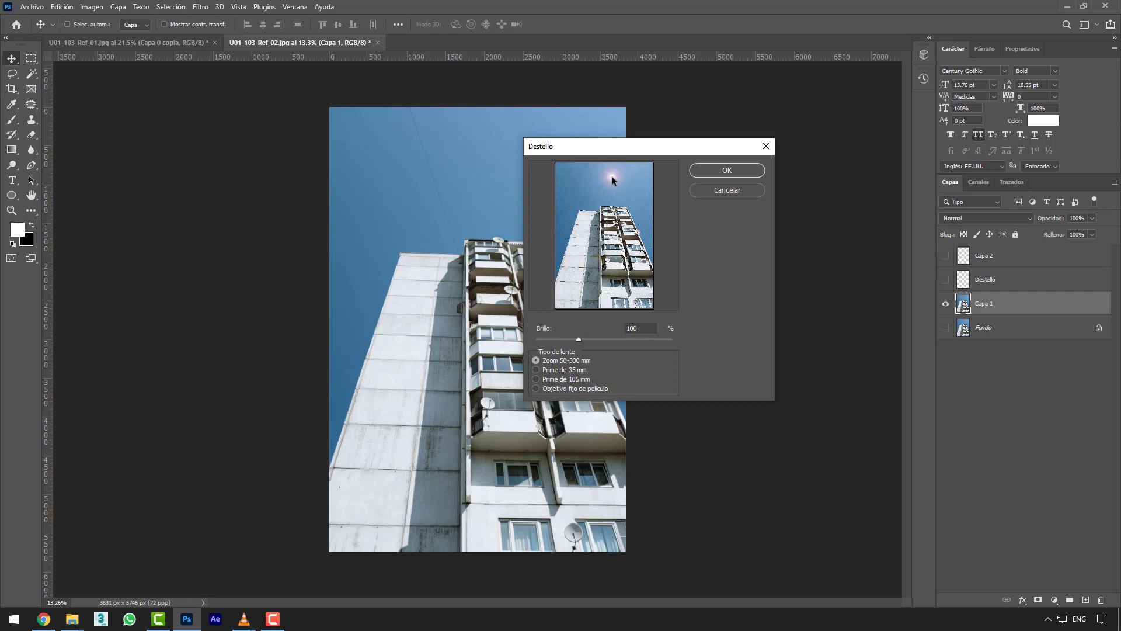
left_click(626, 182)
mouse_move(582, 342)
left_mouse_down()
mouse_move(625, 336)
mouse_move(577, 338)
mouse_move(603, 340)
left_mouse_up()
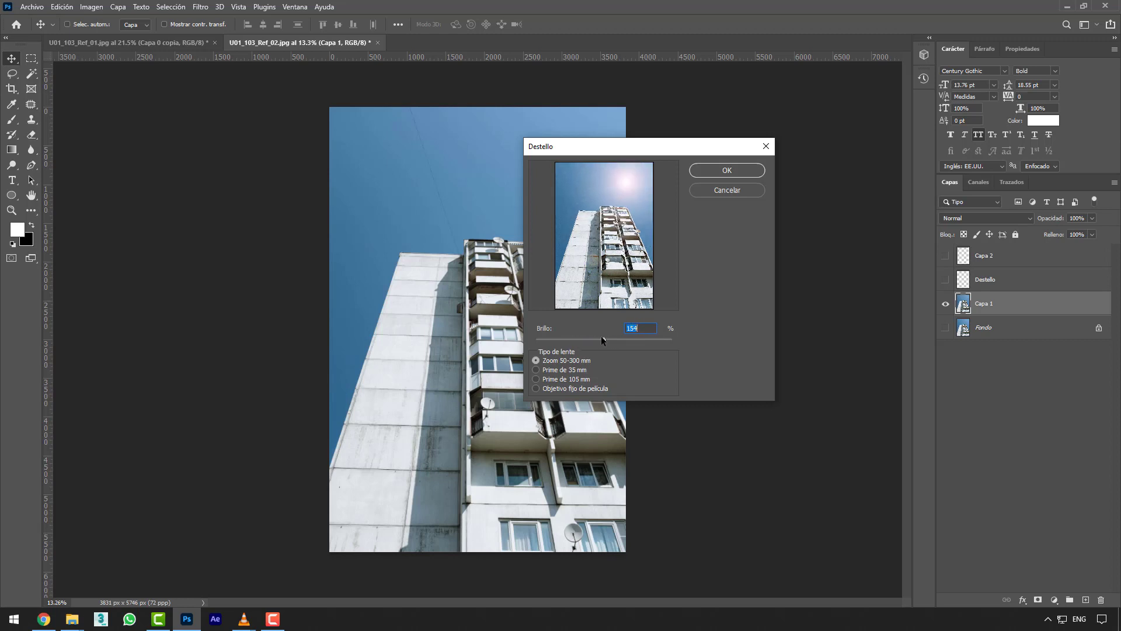
Preview the flare with the Prime and Objetivo fijo de película lens types, move it to the sky's right edge, and choose Zoom 50-300 mm.
left_click(583, 372)
left_click(581, 380)
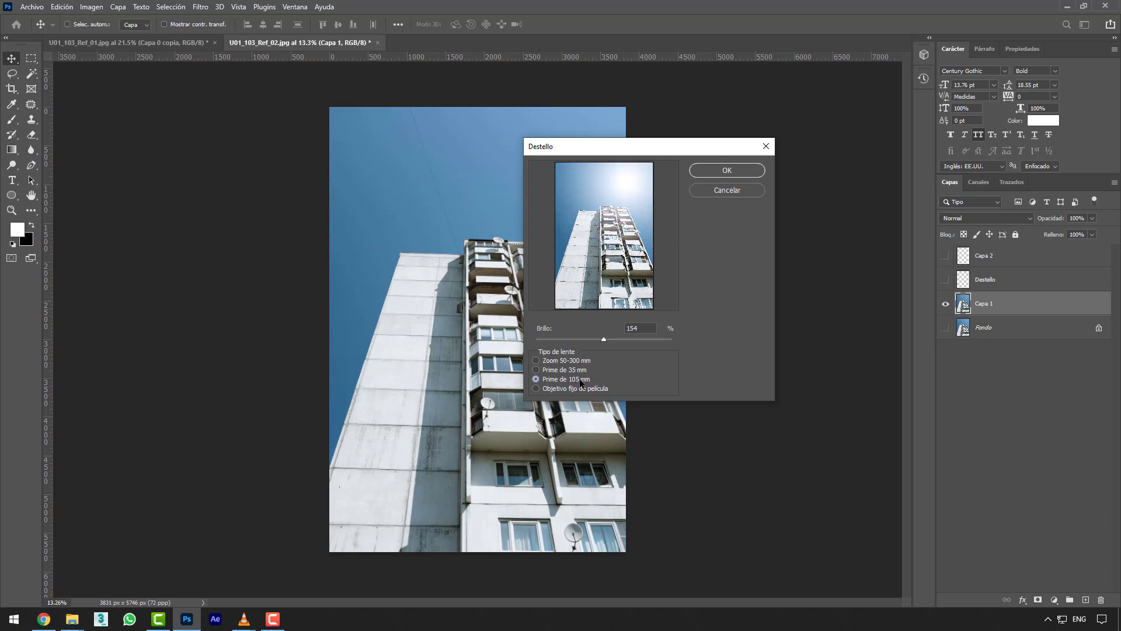
left_click(580, 389)
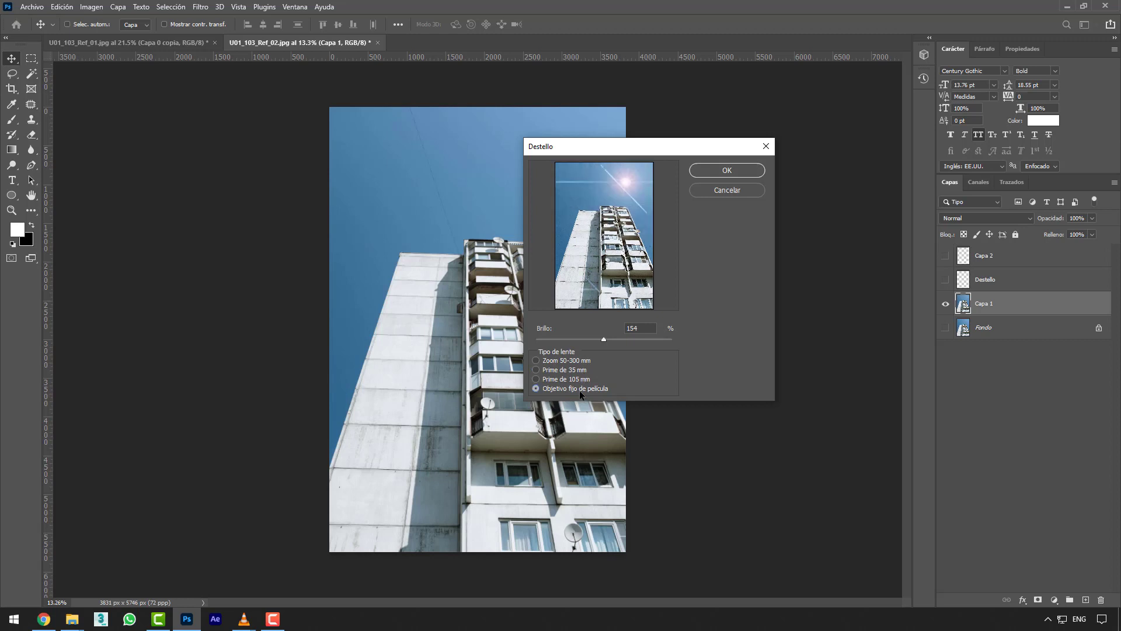
left_click_drag(624, 181, 649, 171)
left_click(547, 361)
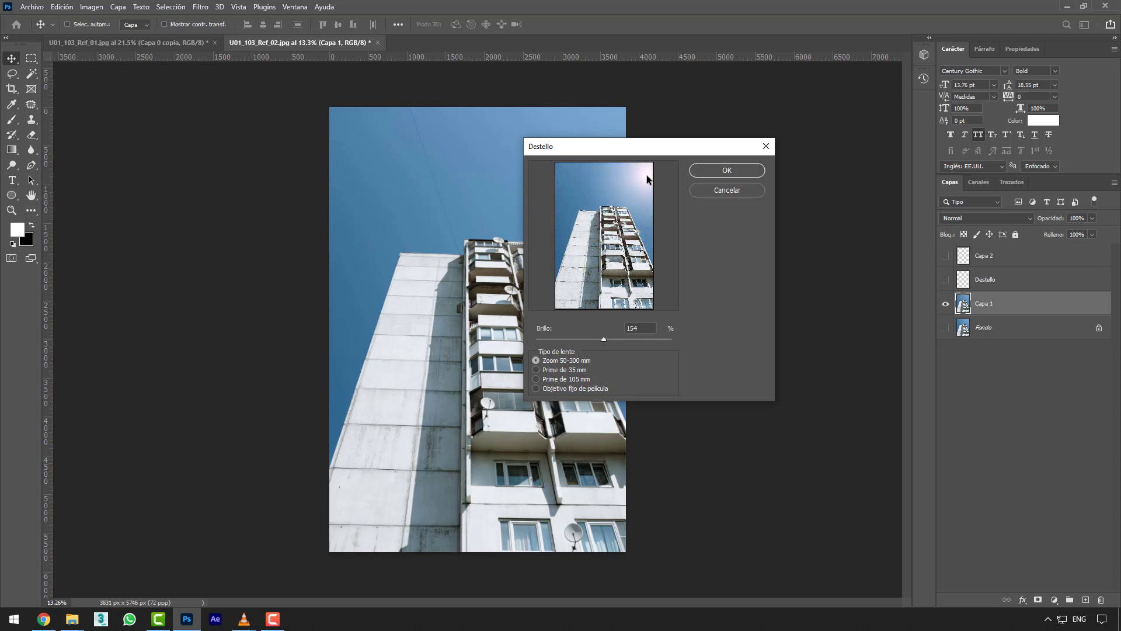
Reposition the flare in the sky above the tower's right side, set Brillo to 161 %, and apply it to Capa 1.
left_click(634, 171)
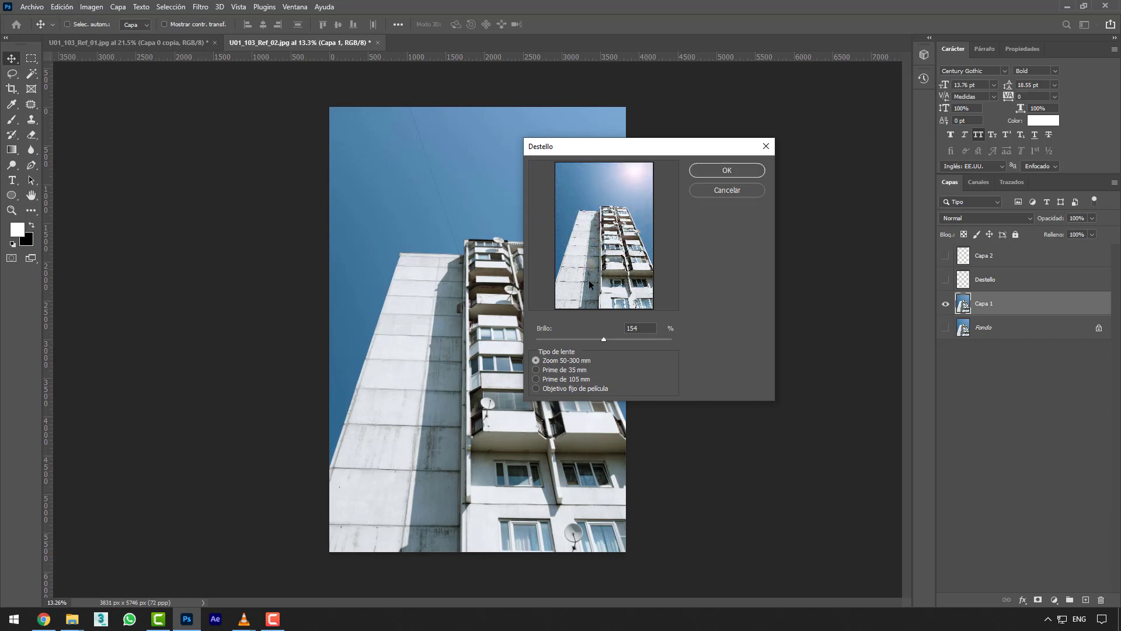
left_click_drag(606, 339, 607, 343)
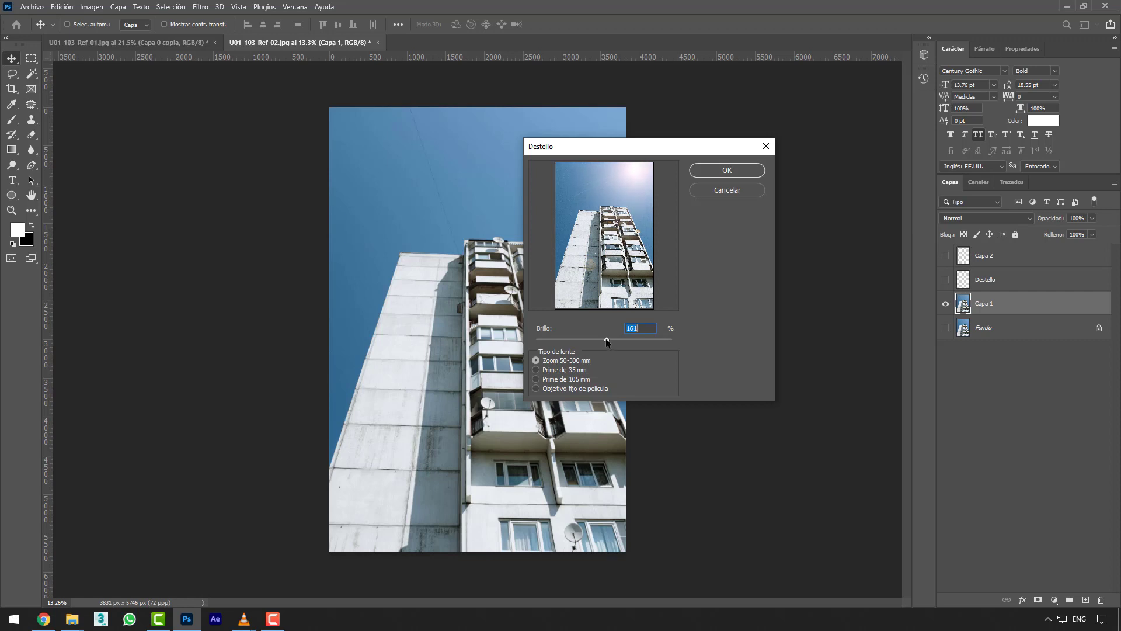
left_click(723, 171)
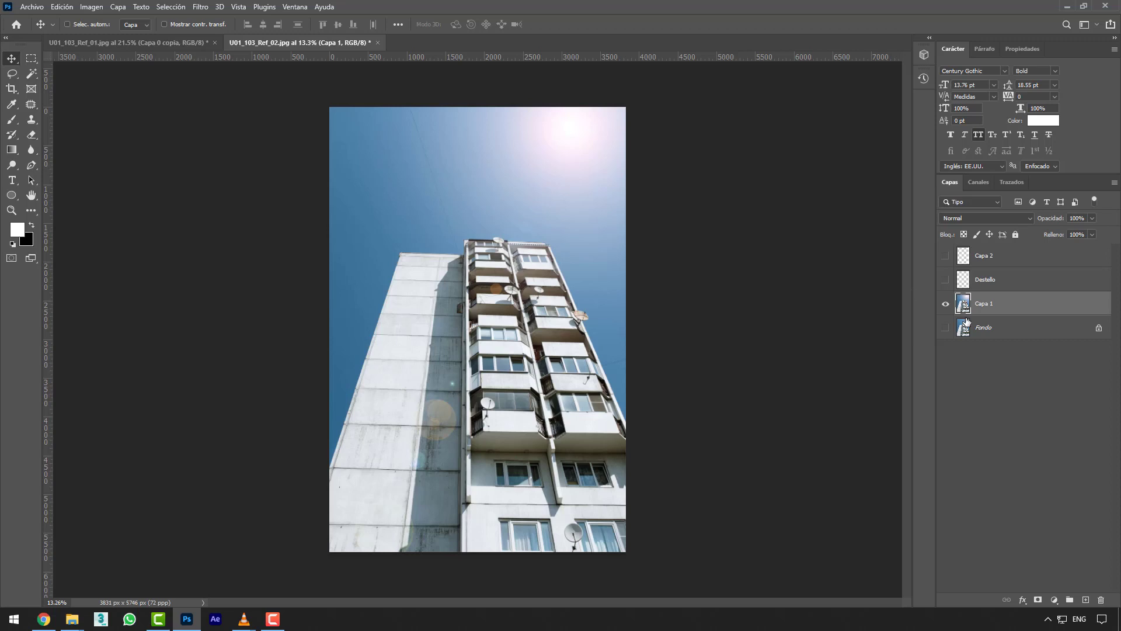
Delete the flared Capa 1 layer, duplicate the Fondo layer and make the copy visible.
left_click(946, 304)
left_click(946, 305)
key("ctrl+z")
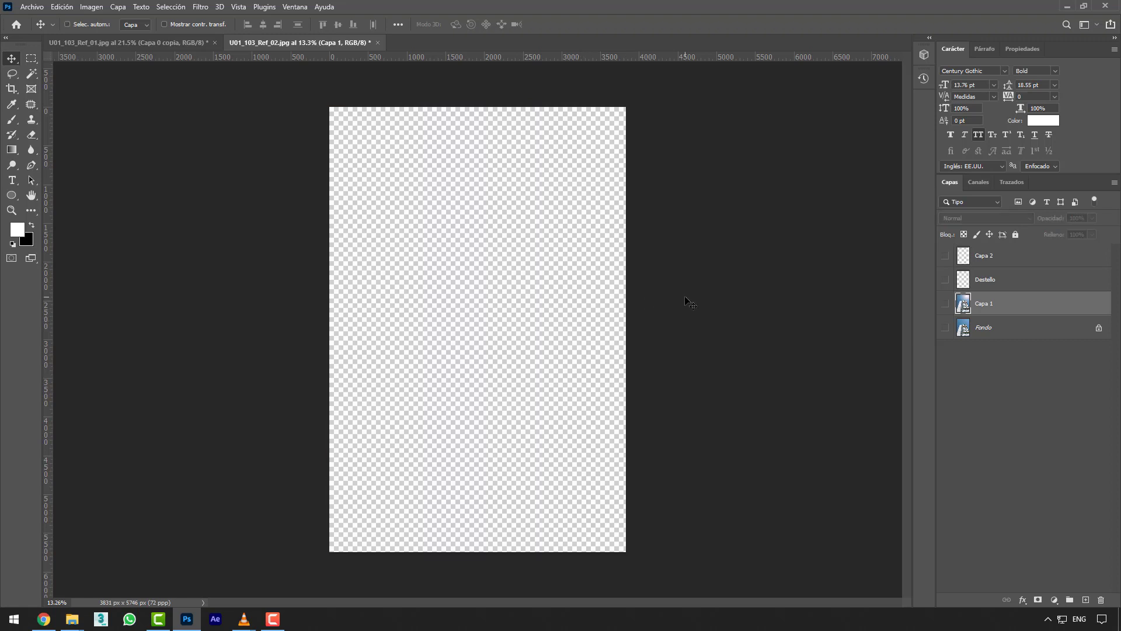
key("Delete")
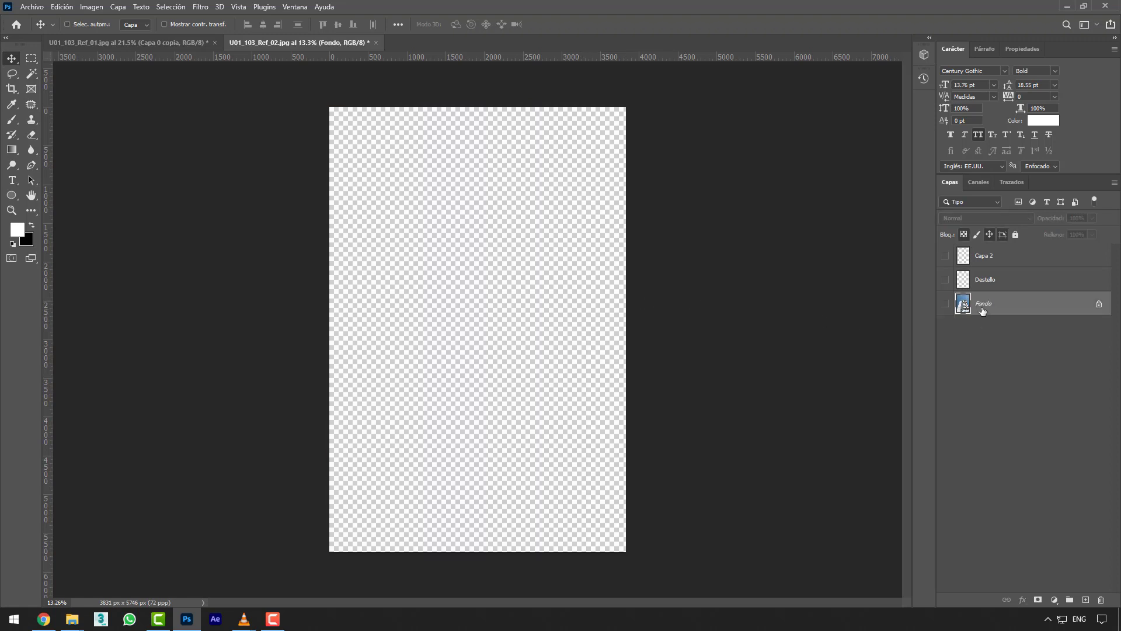
key("ctrl+j")
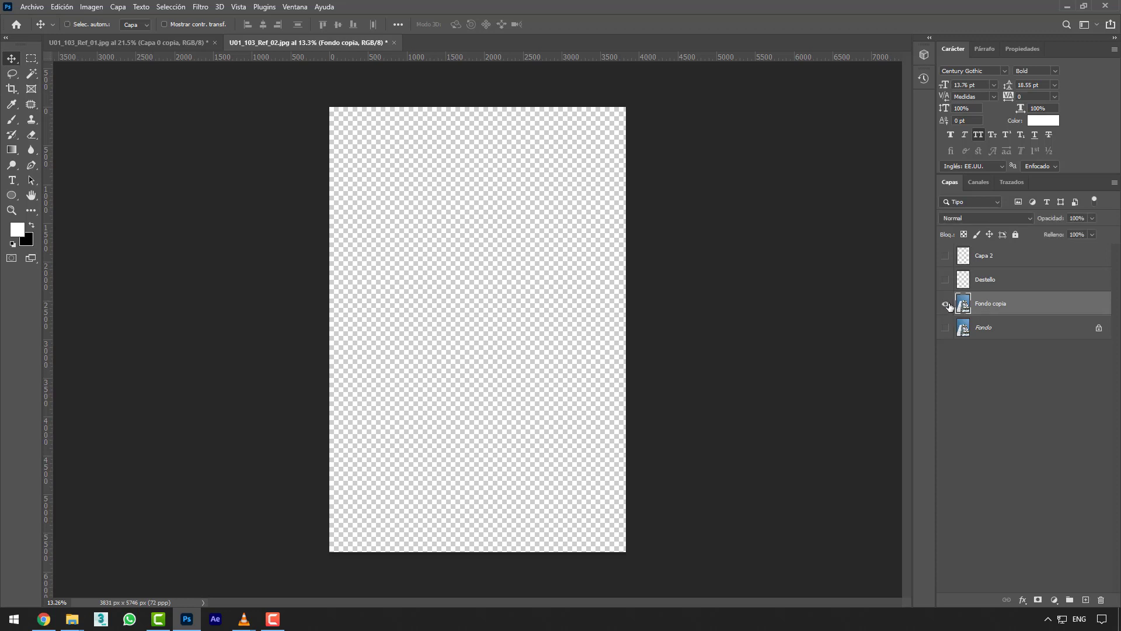
left_click(946, 303)
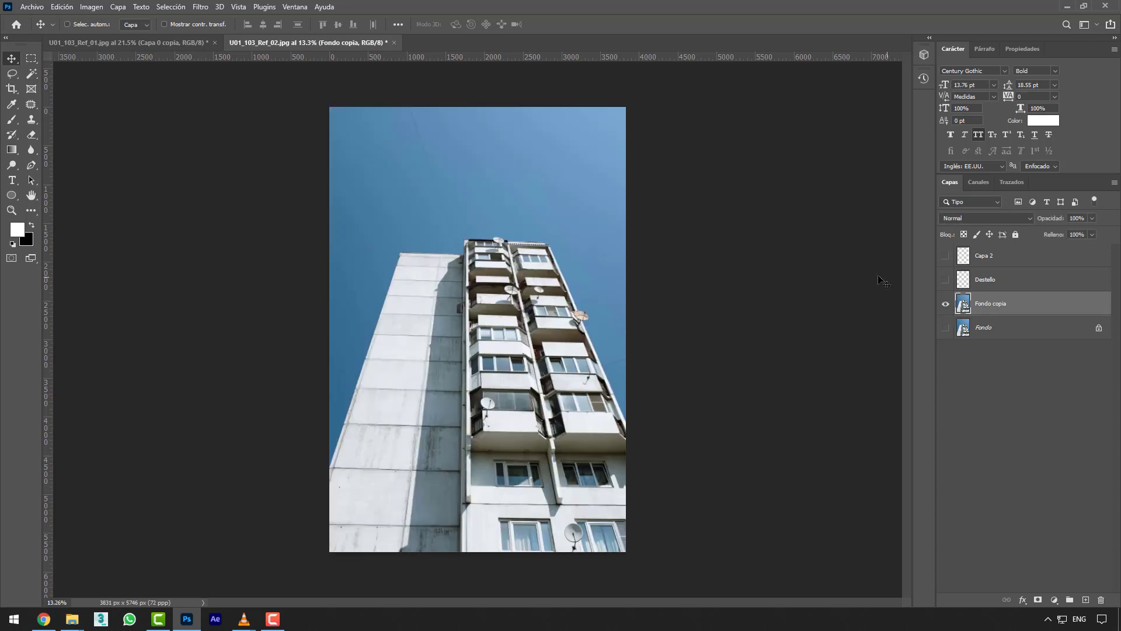
Add a new layer above Fondo copia and fill it with the black background color 000000.
left_click(1085, 600)
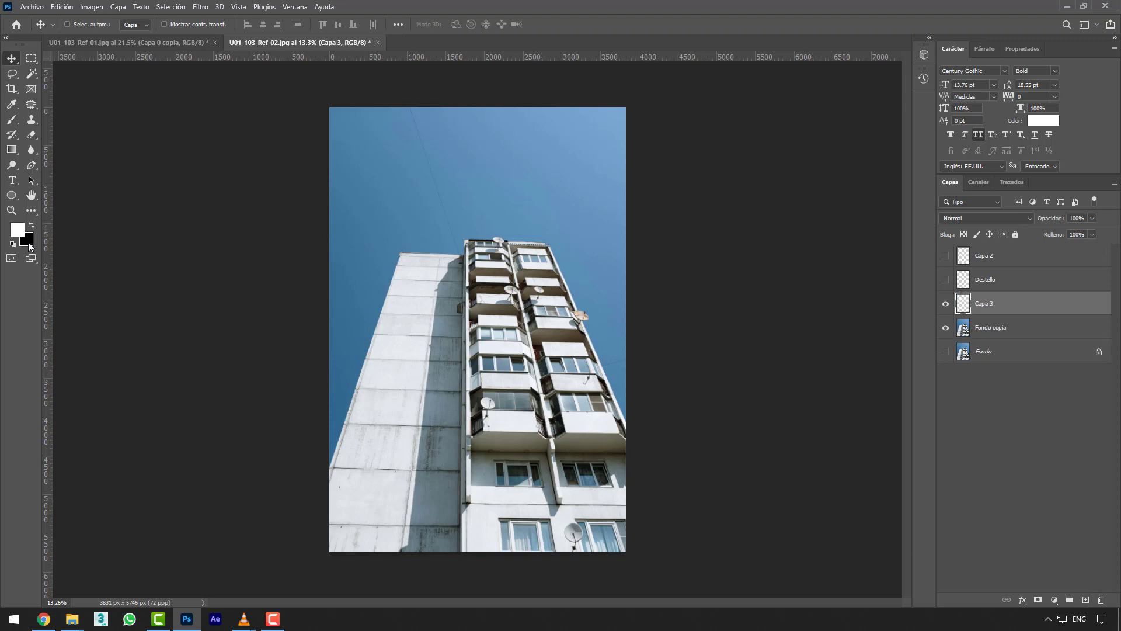
key("ctrl+BackSpace")
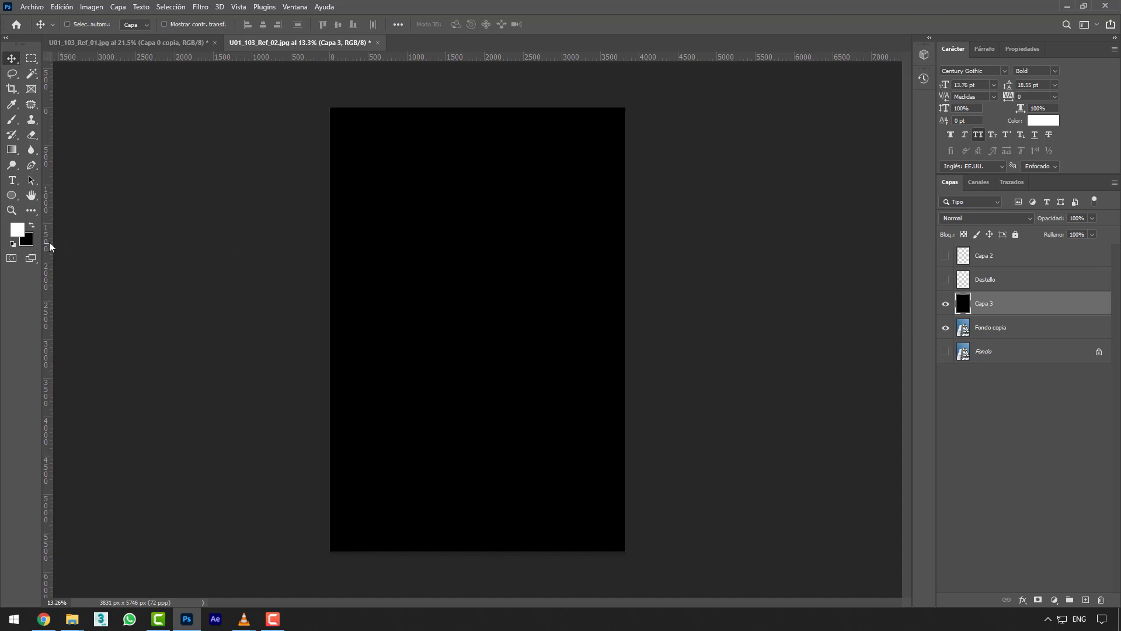
left_click(32, 244)
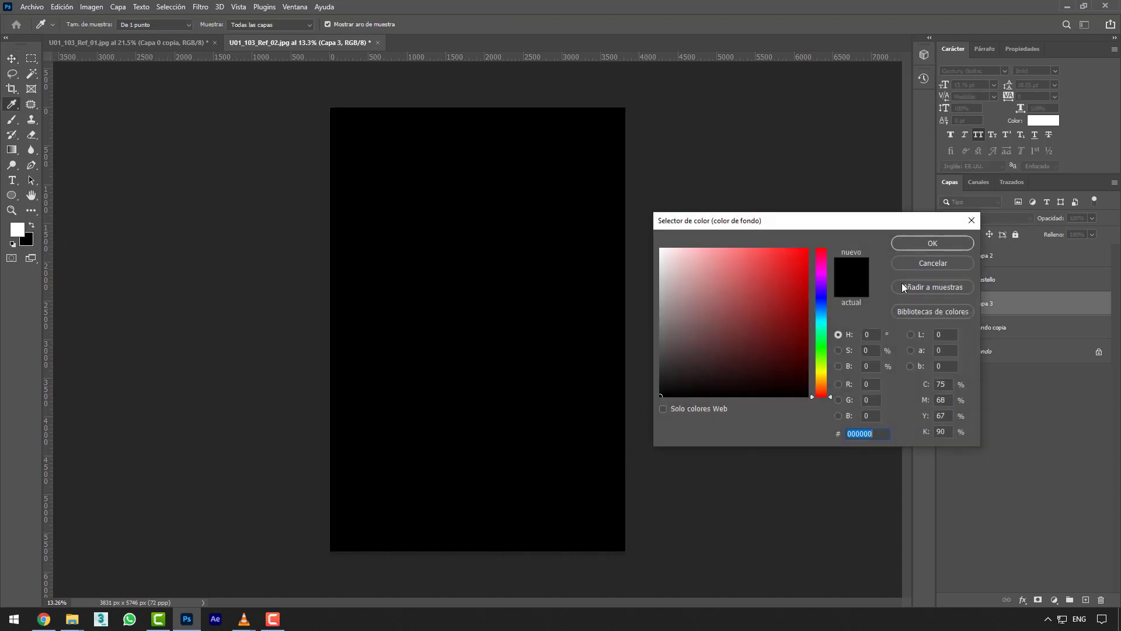
left_click(933, 263)
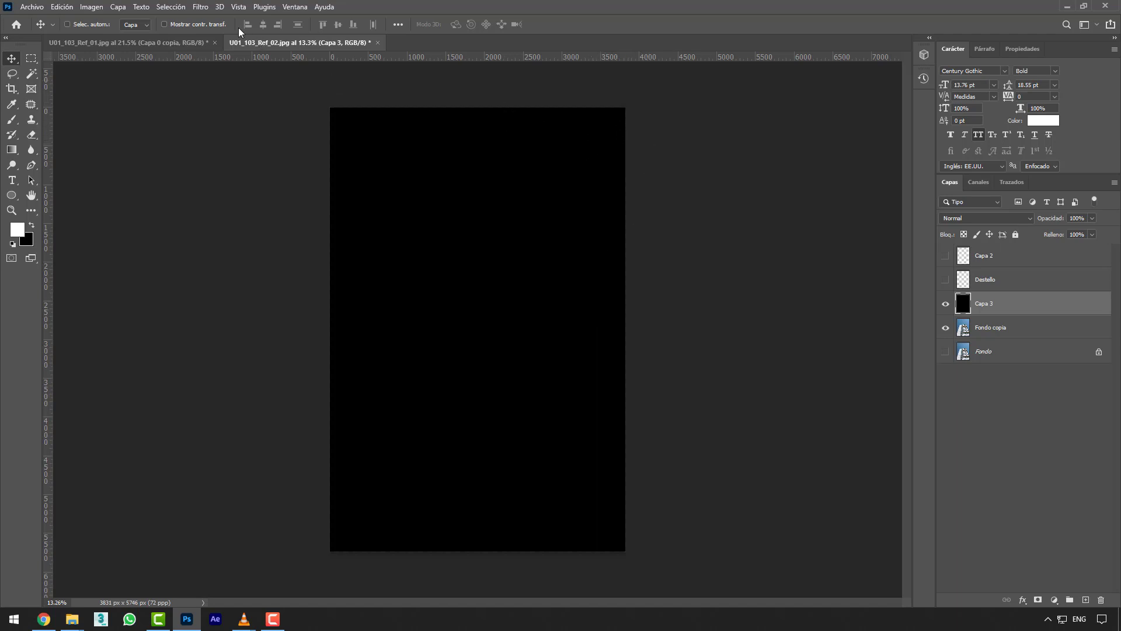
Apply the Destello filter to the black layer with the flare near its upper-right corner, Brillo 161 % and lens type Zoom 50-300 mm.
left_click(200, 7)
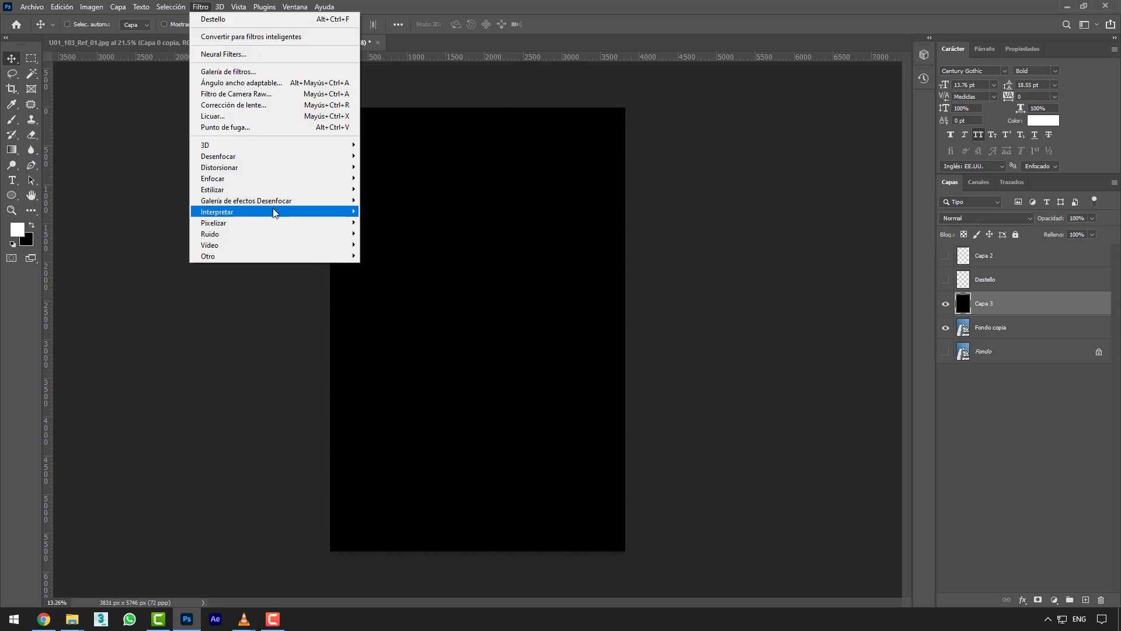
mouse_move(274, 213)
left_click(392, 251)
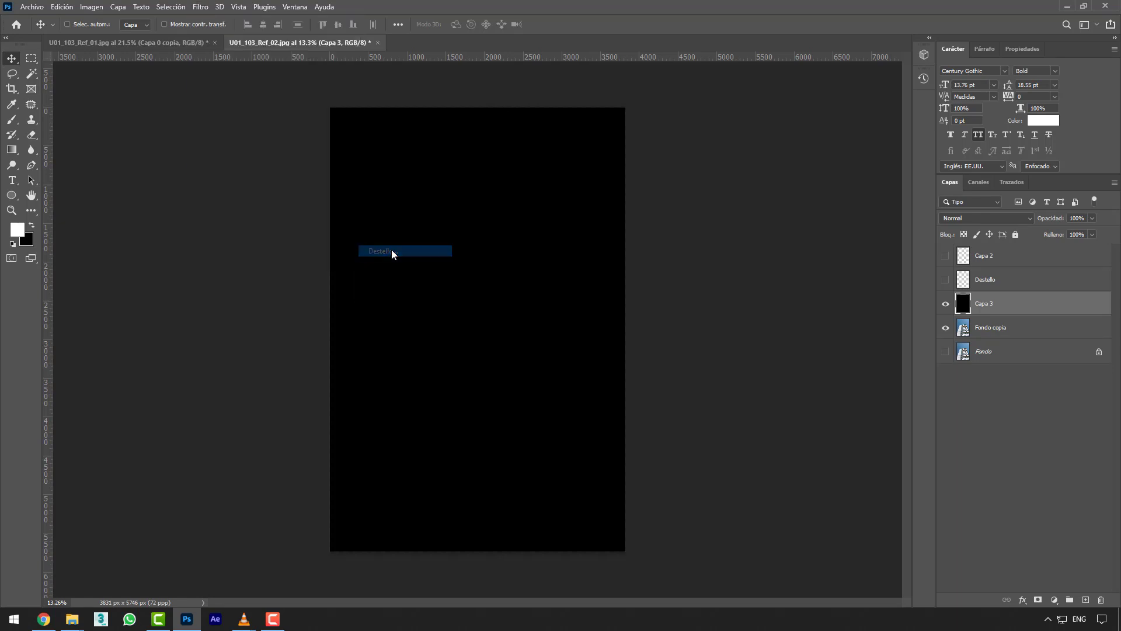
left_click(645, 170)
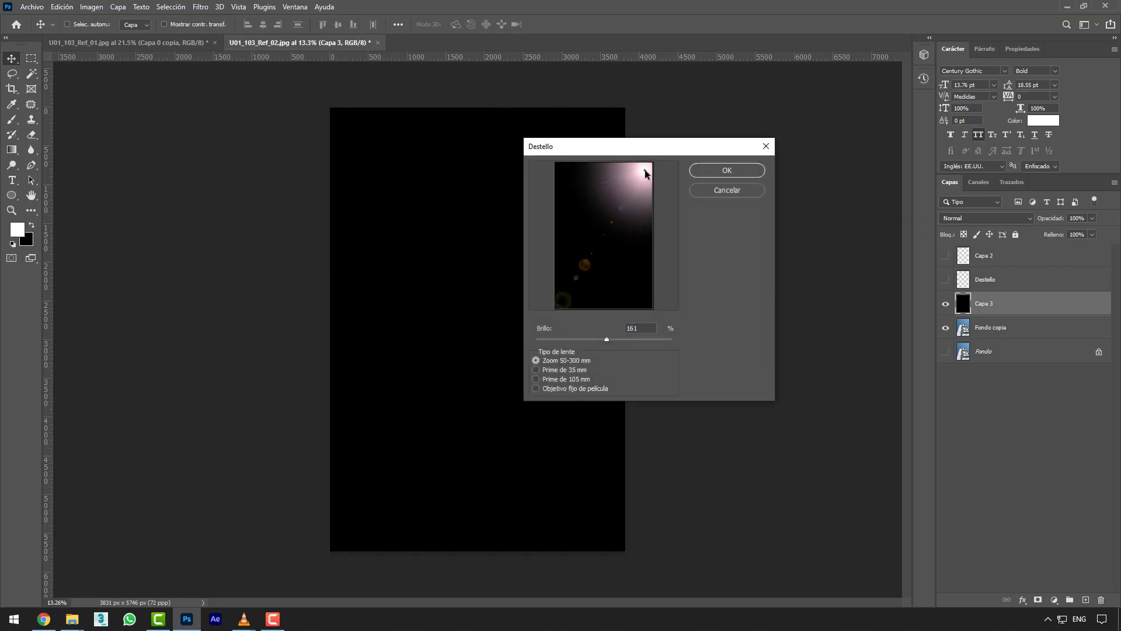
mouse_move(645, 170)
left_mouse_down()
mouse_move(595, 173)
mouse_move(629, 184)
mouse_move(587, 193)
mouse_move(628, 186)
mouse_move(577, 180)
mouse_move(644, 172)
left_mouse_up()
left_click(713, 171)
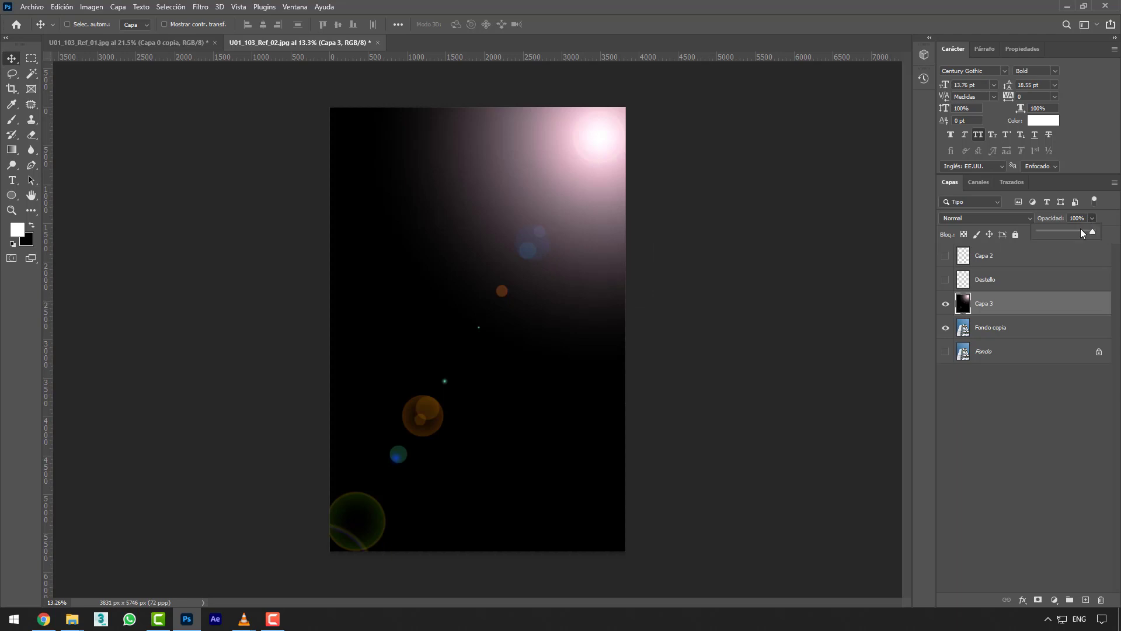
Set the flare layer Capa 3 to the Trama blending mode and lower its opacity to 80%.
left_click_drag(1069, 233, 1062, 232)
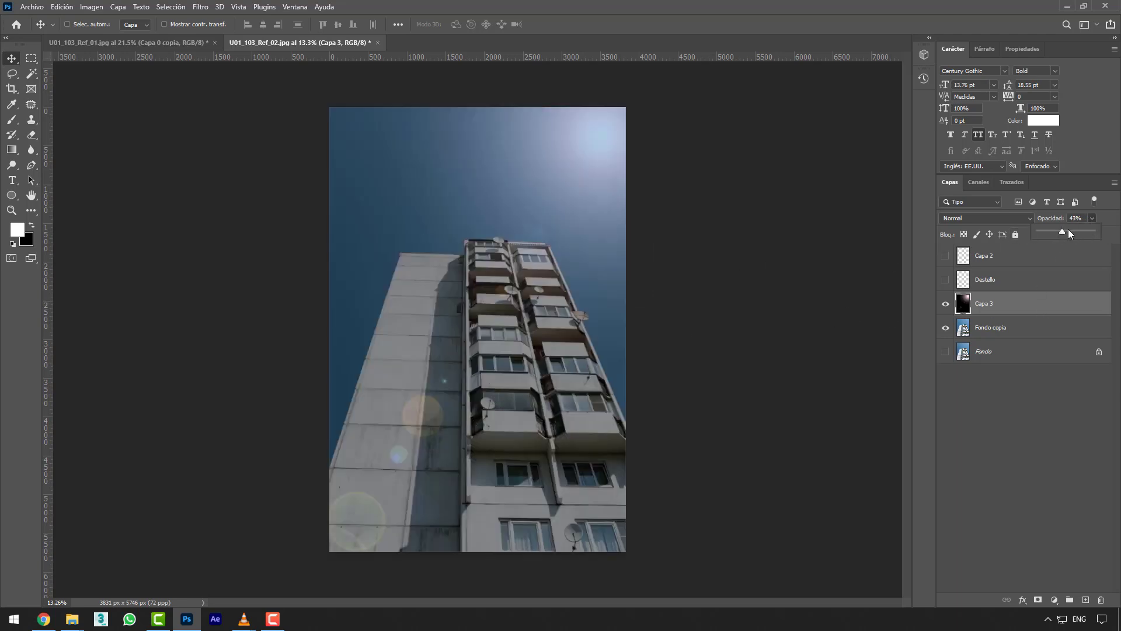
left_click_drag(1082, 232, 1096, 231)
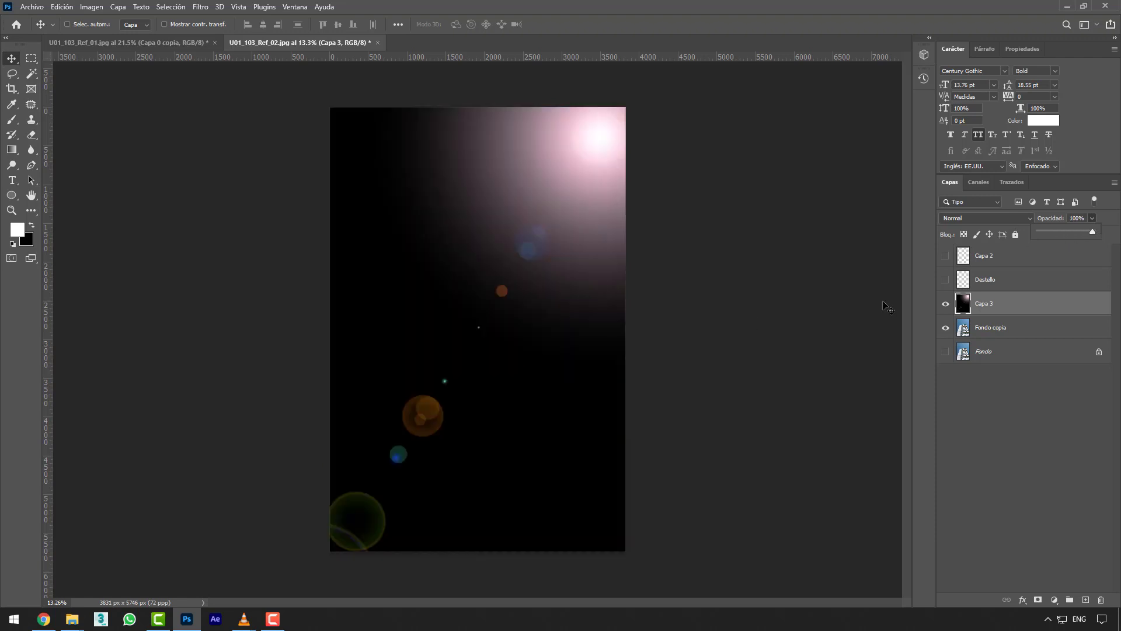
left_click(1001, 222)
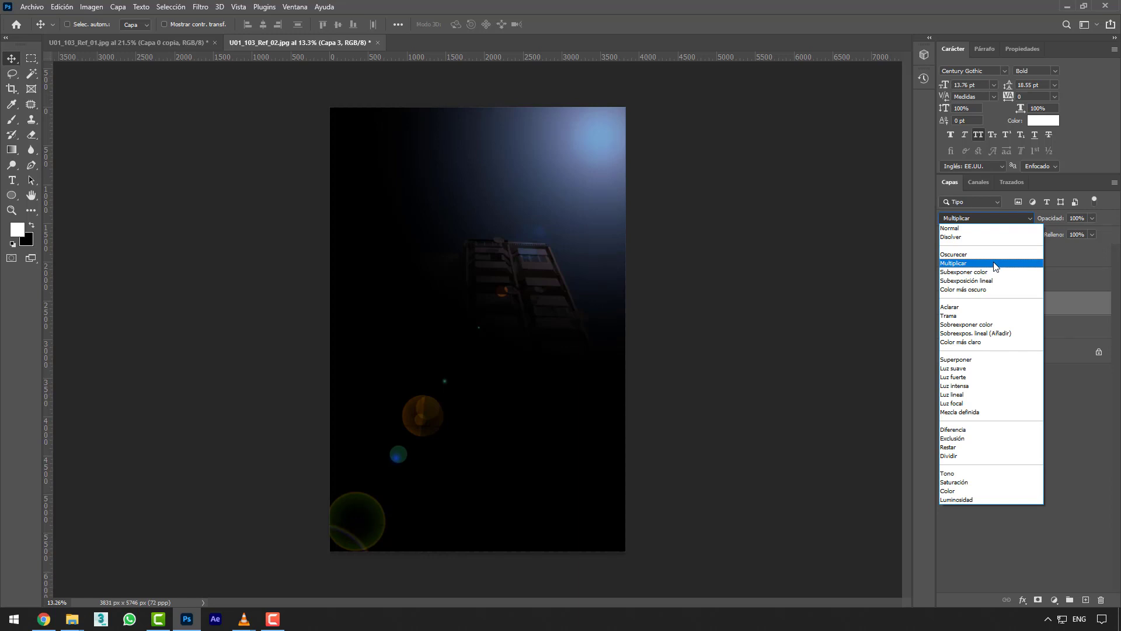
left_click(994, 321)
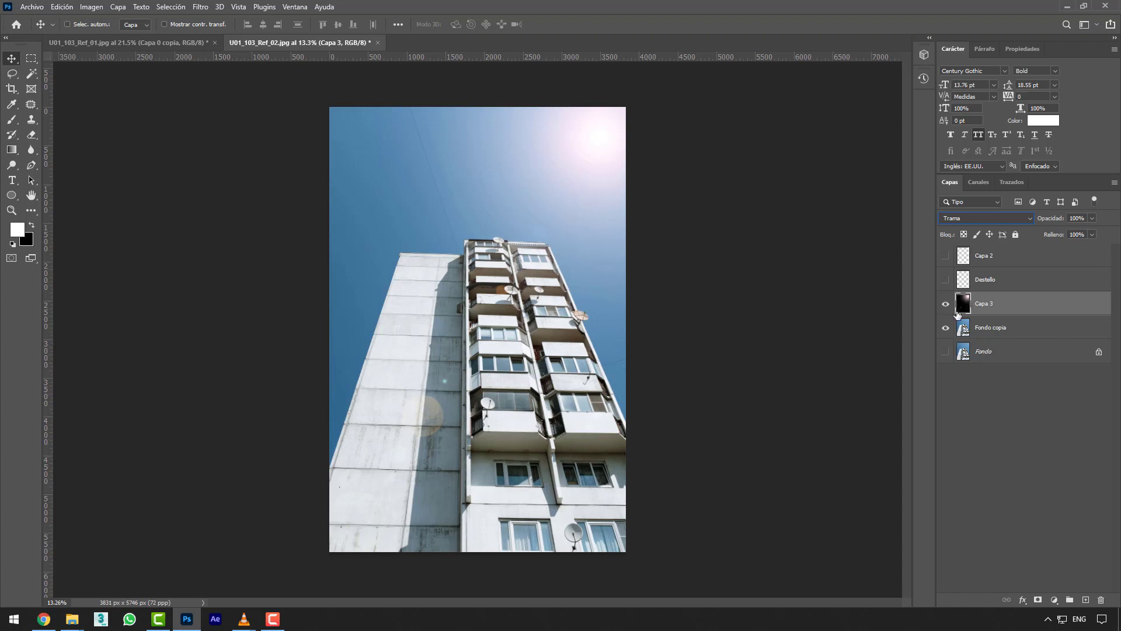
mouse_move(460, 258)
left_mouse_down()
mouse_move(408, 240)
mouse_move(532, 190)
mouse_move(546, 234)
mouse_move(472, 257)
mouse_move(527, 216)
mouse_move(461, 218)
mouse_move(517, 187)
mouse_move(537, 159)
mouse_move(488, 196)
mouse_move(439, 259)
mouse_move(464, 342)
mouse_move(469, 260)
left_mouse_up()
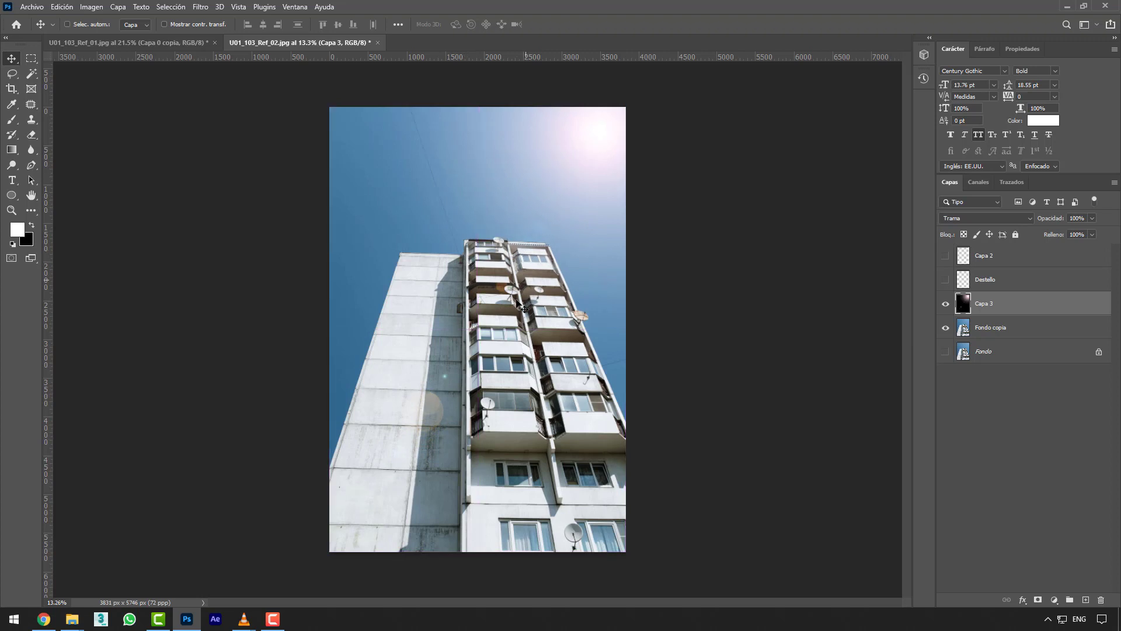
left_click(1091, 219)
left_click_drag(1070, 230, 1069, 230)
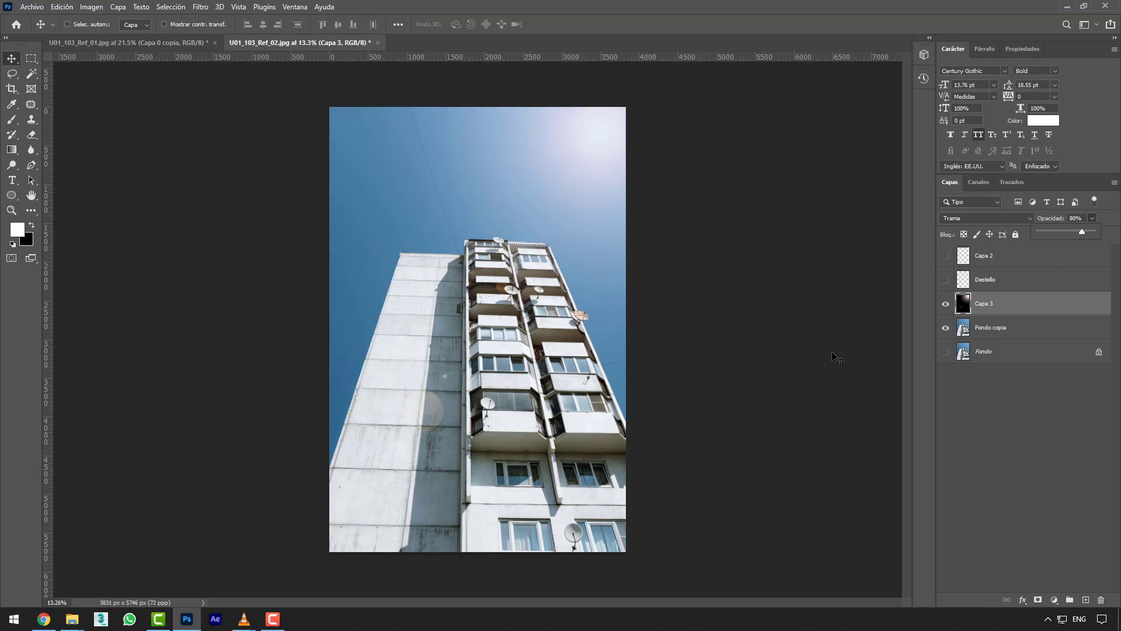
left_click(726, 377)
Hide Capa 3 and Fondo copia, and place a visible duplicate of the Fondo layer above Capa 3.
left_click(946, 304)
left_click(946, 329)
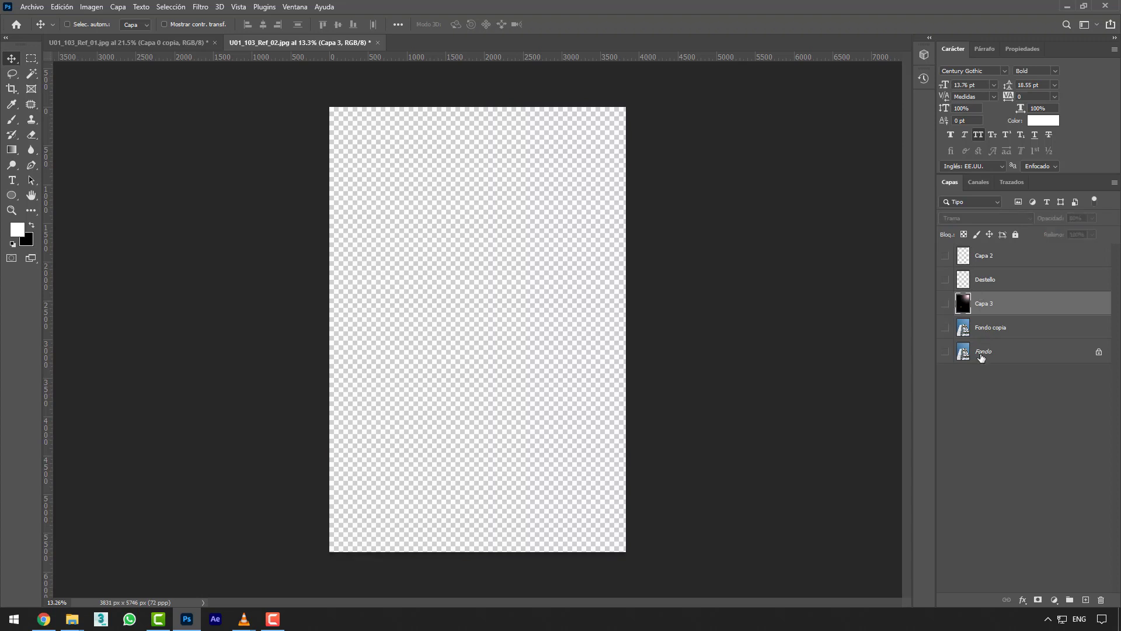
left_click(981, 355)
key("ctrl+j")
left_click_drag(1001, 355, 985, 306)
left_click(946, 304)
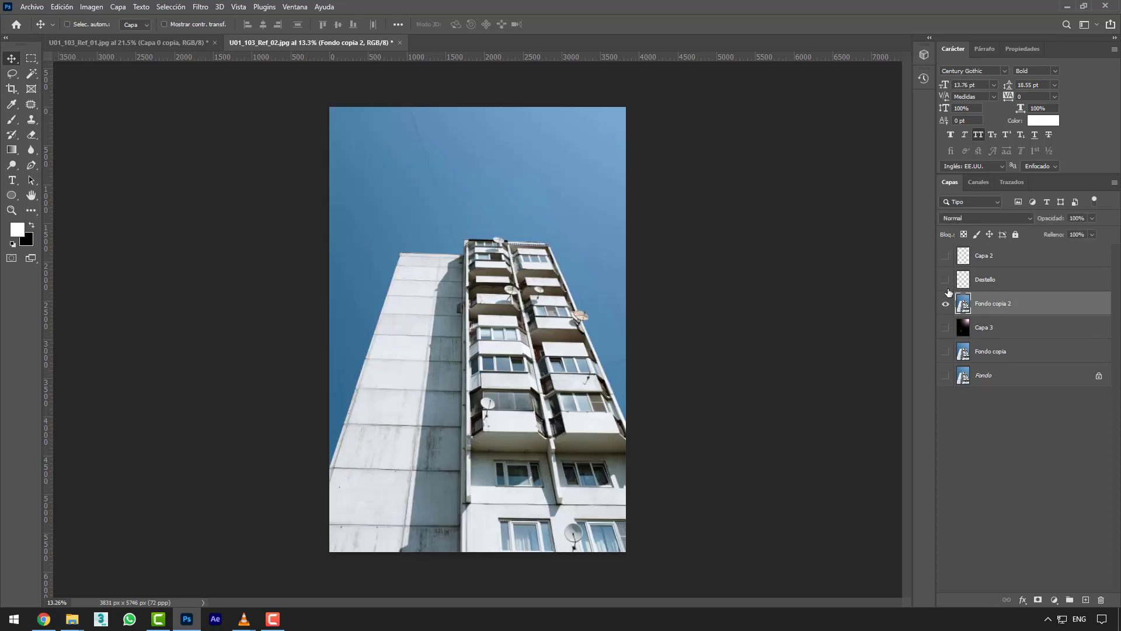
Convert the Fondo copia 2 layer to a smart object and open the Efectos de iluminación filter on it.
right_click(988, 306)
left_click(960, 274)
left_click(200, 8)
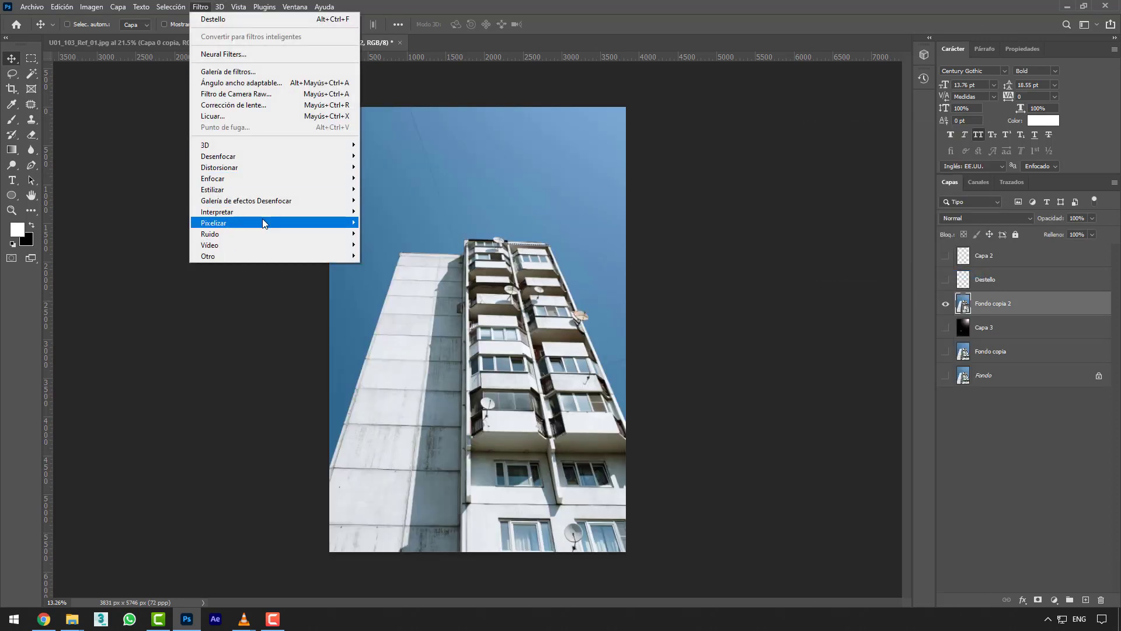
mouse_move(264, 218)
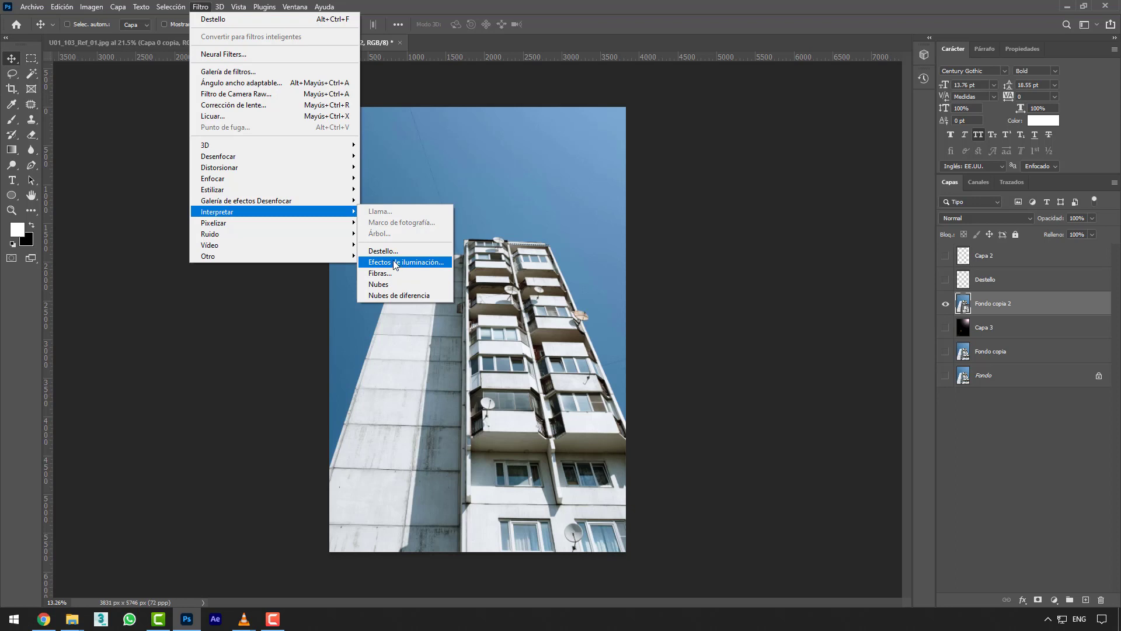
left_click(395, 264)
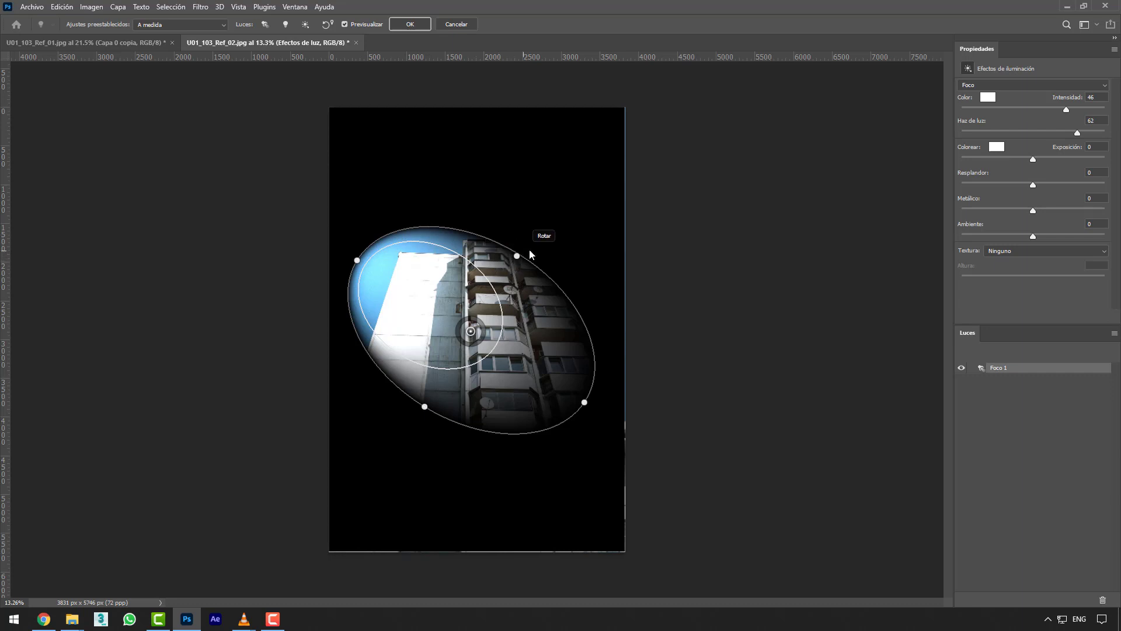
Enlarge the Foco 1 spotlight into a tall ellipse over the tower and rotate it so the light comes from the upper right.
mouse_move(517, 256)
left_mouse_down()
mouse_move(508, 225)
mouse_move(521, 166)
mouse_move(515, 272)
mouse_move(531, 254)
left_mouse_up()
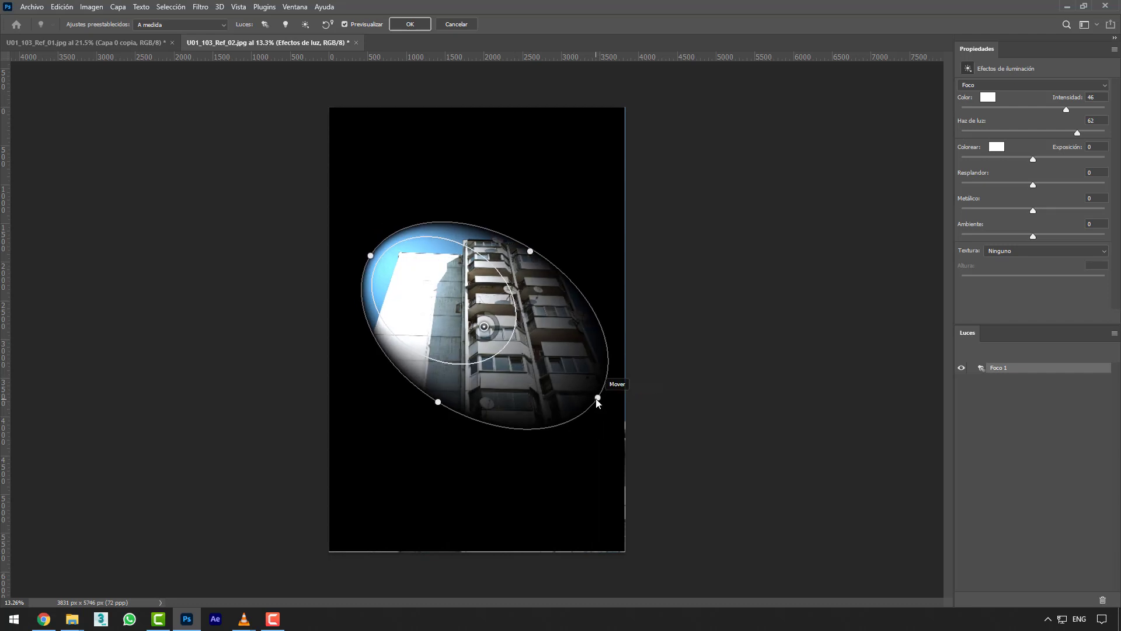
left_click_drag(597, 400, 483, 490)
left_click_drag(571, 316, 587, 317)
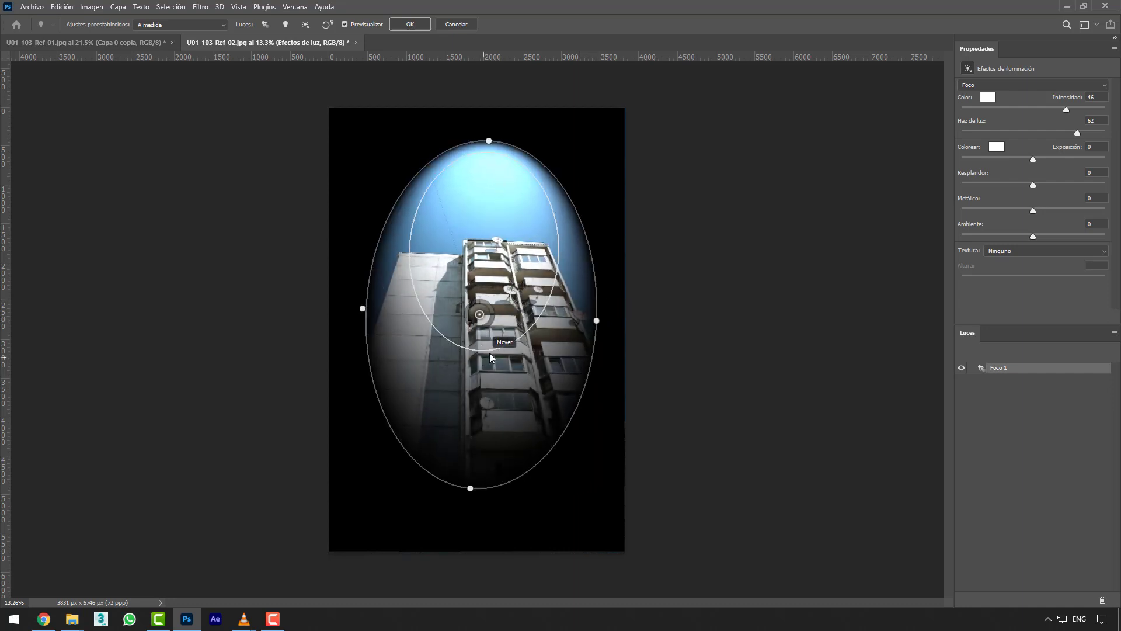
mouse_move(494, 349)
left_mouse_down()
mouse_move(493, 337)
mouse_move(501, 351)
left_mouse_up()
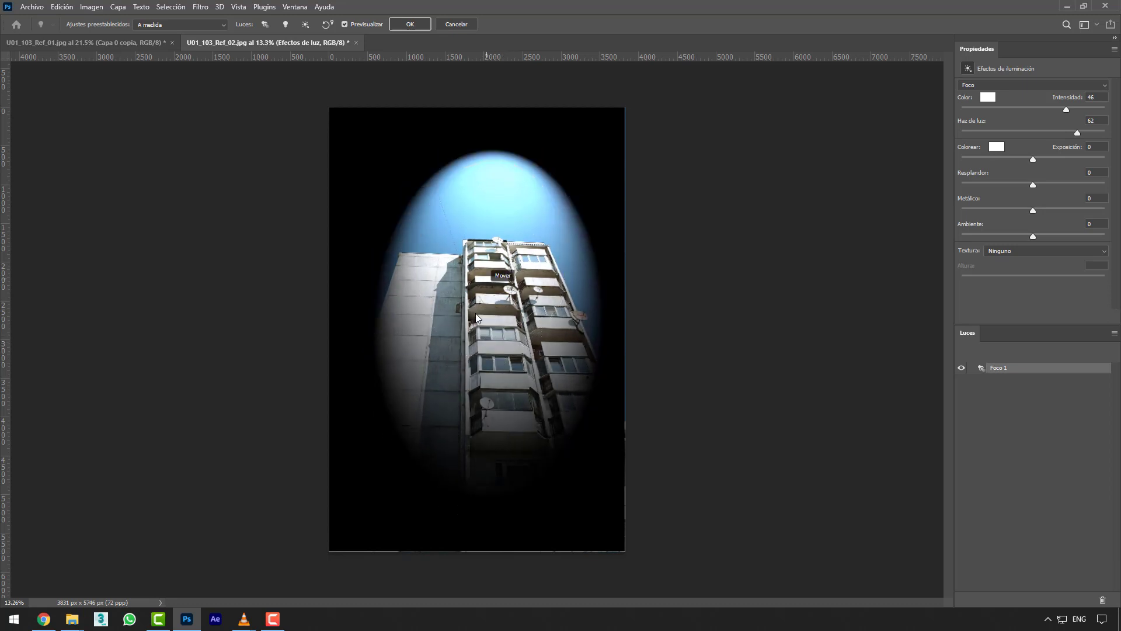
mouse_move(473, 325)
left_mouse_down()
mouse_move(459, 310)
mouse_move(484, 328)
left_mouse_up()
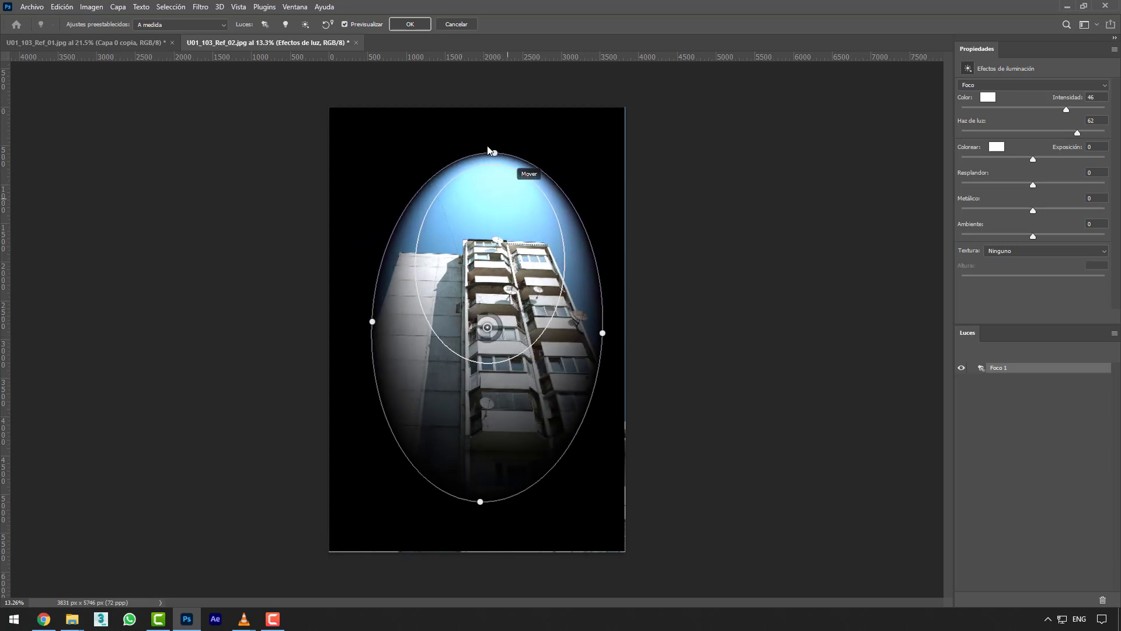
left_click_drag(495, 152, 561, 163)
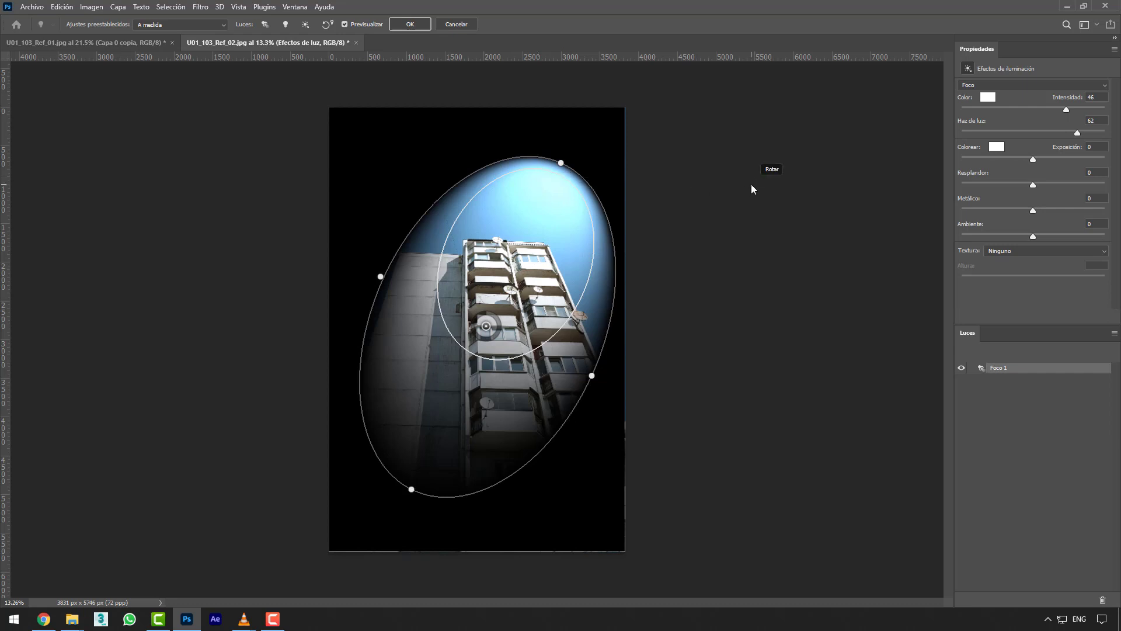
Set the spotlight's Has de luz to 22, its Colorear color to yellow (RGB 250, 235, 0) and Exposición to 3.
left_click_drag(1066, 111, 1049, 159)
left_click(1000, 147)
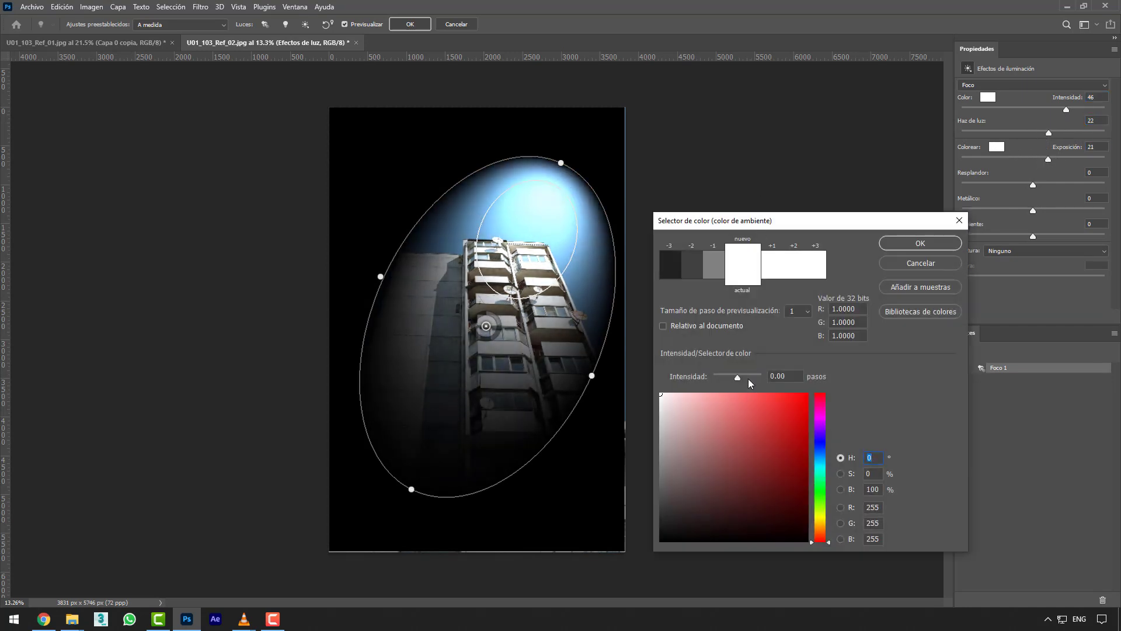
left_click(820, 518)
left_click(808, 397)
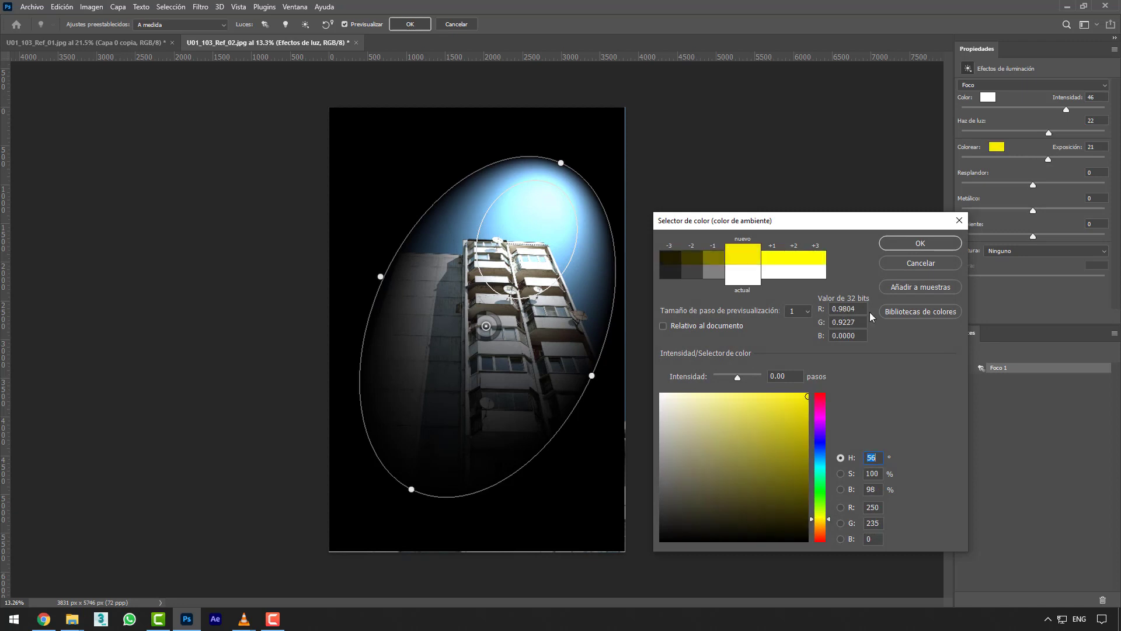
left_click(921, 243)
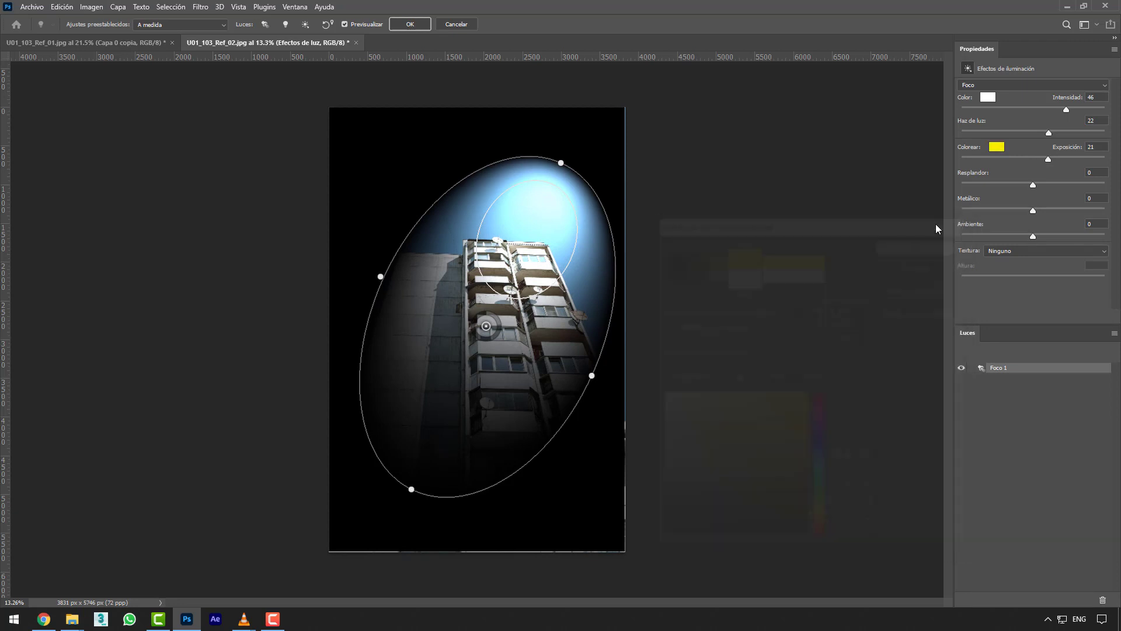
left_click_drag(1049, 159, 1038, 161)
left_click(1036, 160)
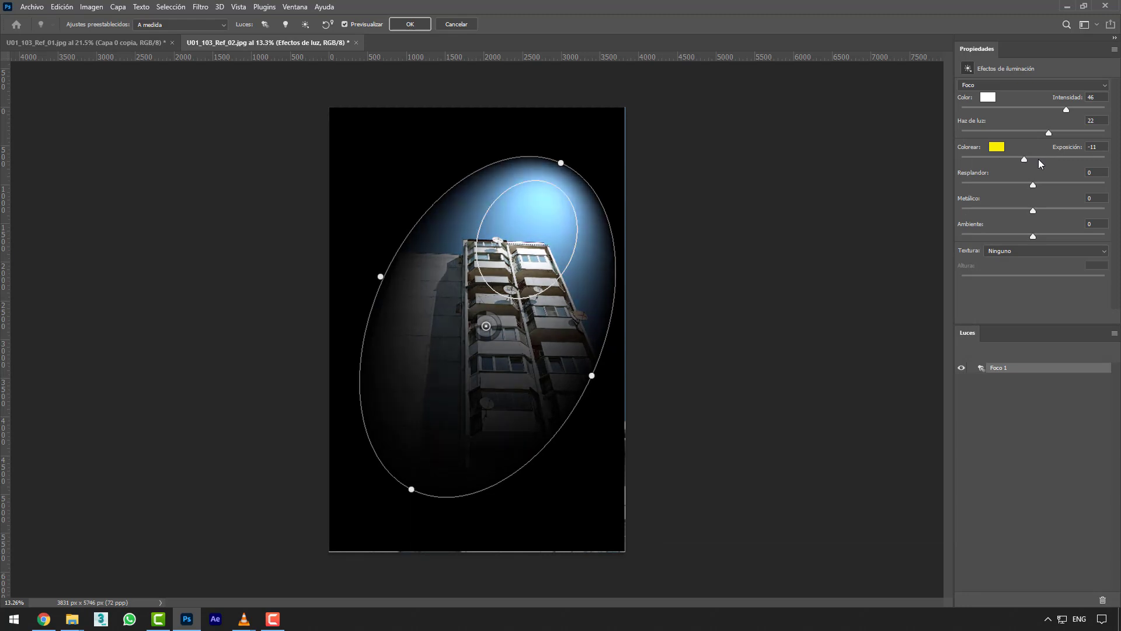
Change the spotlight's light color from white to a bright yellow with hue 55°.
left_click(991, 99)
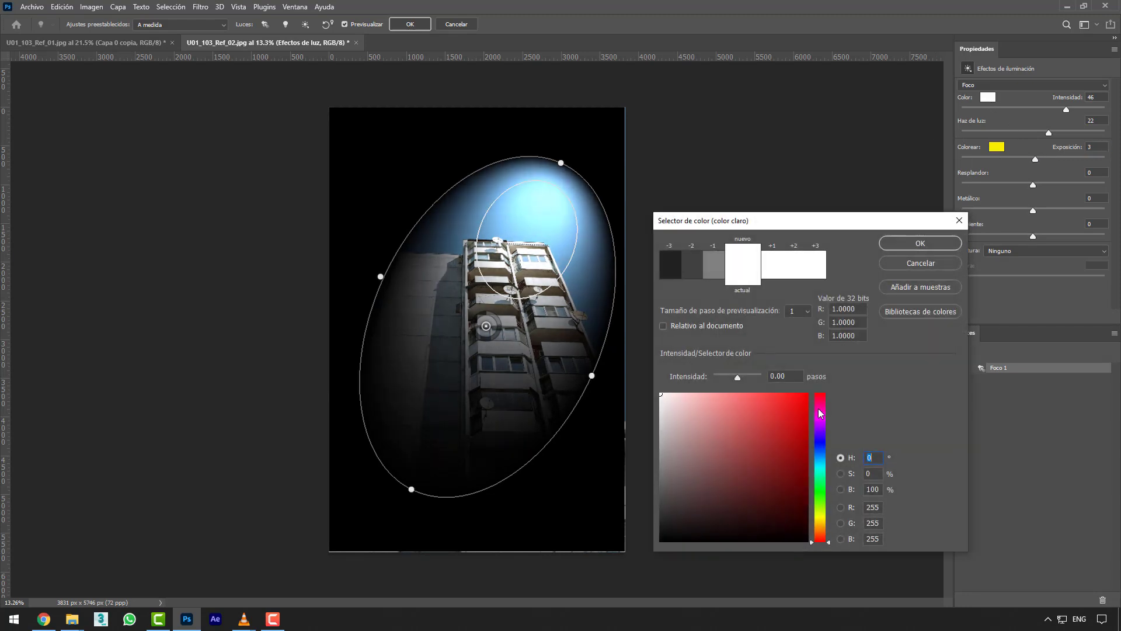
left_click(820, 519)
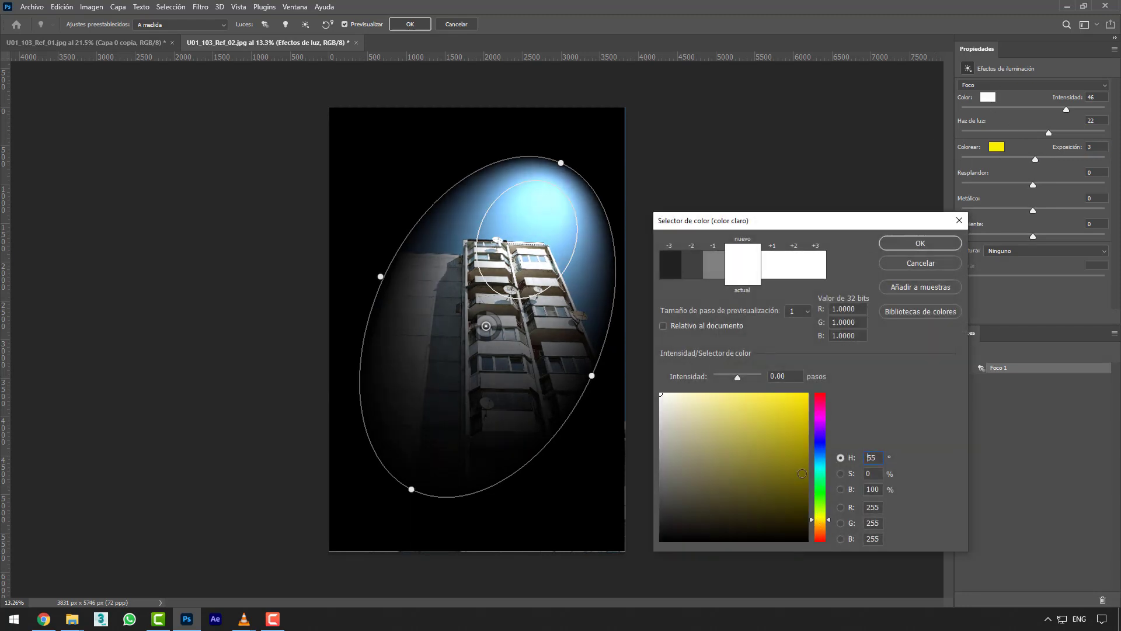
left_click(806, 395)
left_click(906, 243)
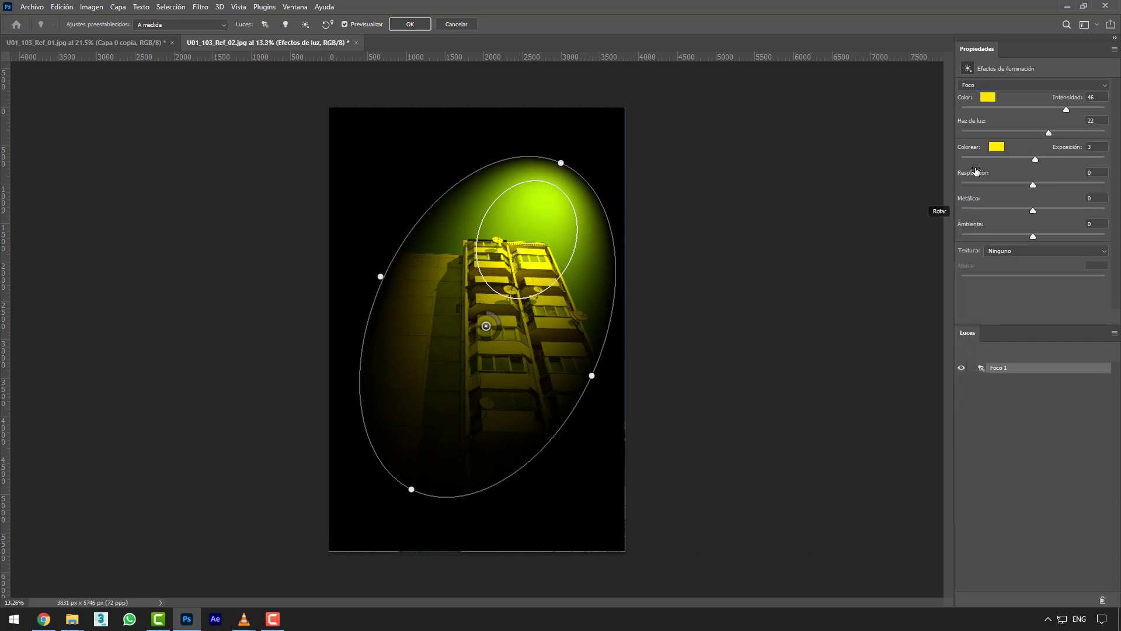
Set Resplandor to 2, Metálico to -22 and Ambiente to 20, widen the spotlight ellipse, and apply the lighting filter.
left_click_drag(1033, 184, 1007, 187)
left_click(1035, 186)
left_click(1022, 209)
left_click(1017, 211)
mouse_move(1033, 236)
left_mouse_down()
mouse_move(992, 236)
mouse_move(1067, 232)
mouse_move(998, 239)
mouse_move(1047, 236)
left_mouse_up()
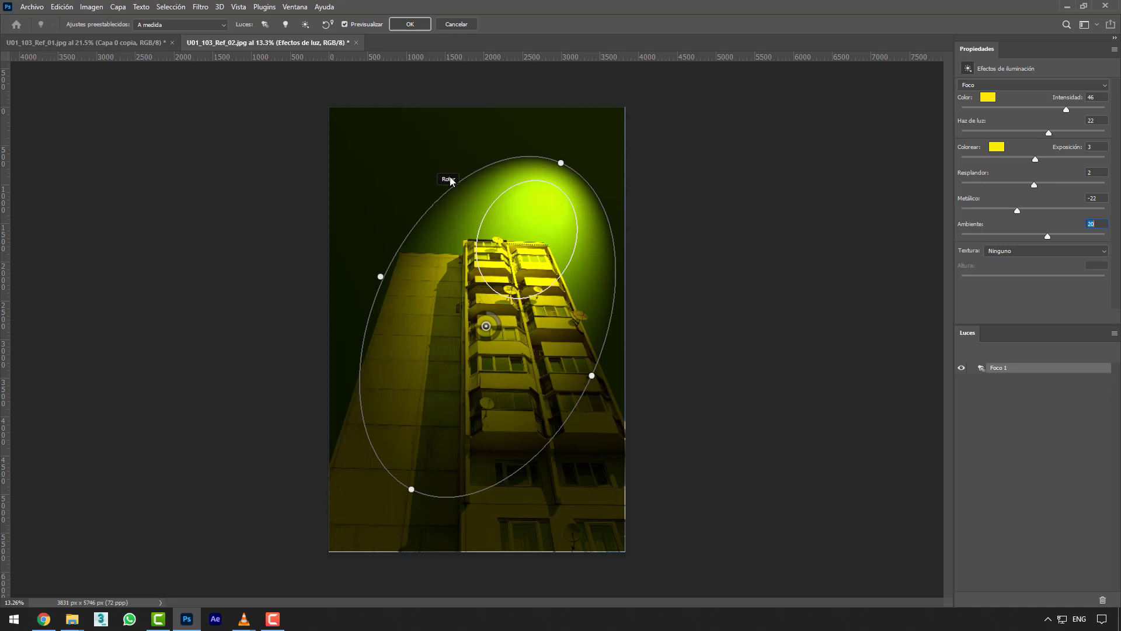
left_click_drag(388, 271, 363, 268)
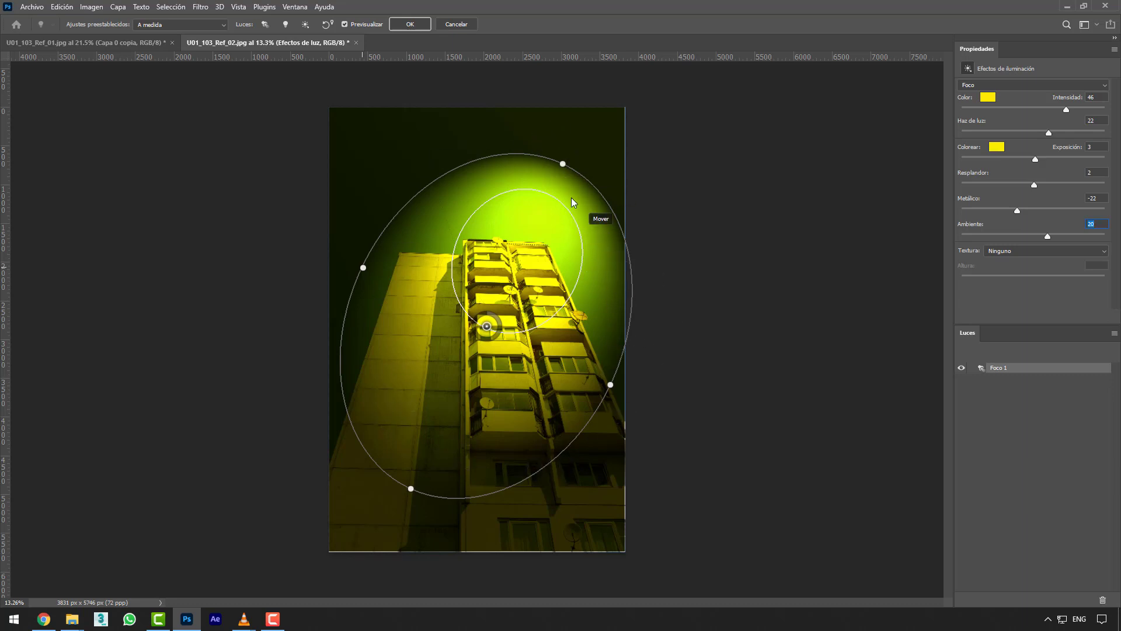
left_click(415, 27)
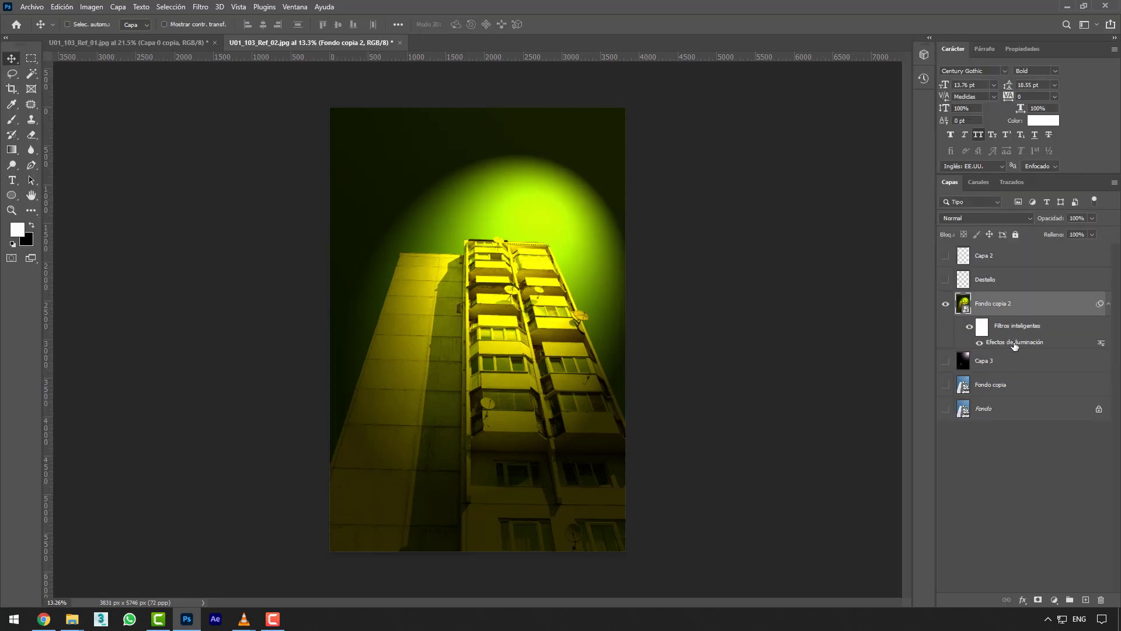
Hide Fondo copia 2 and place a visible duplicate of the Fondo copia layer above it.
left_click(947, 305)
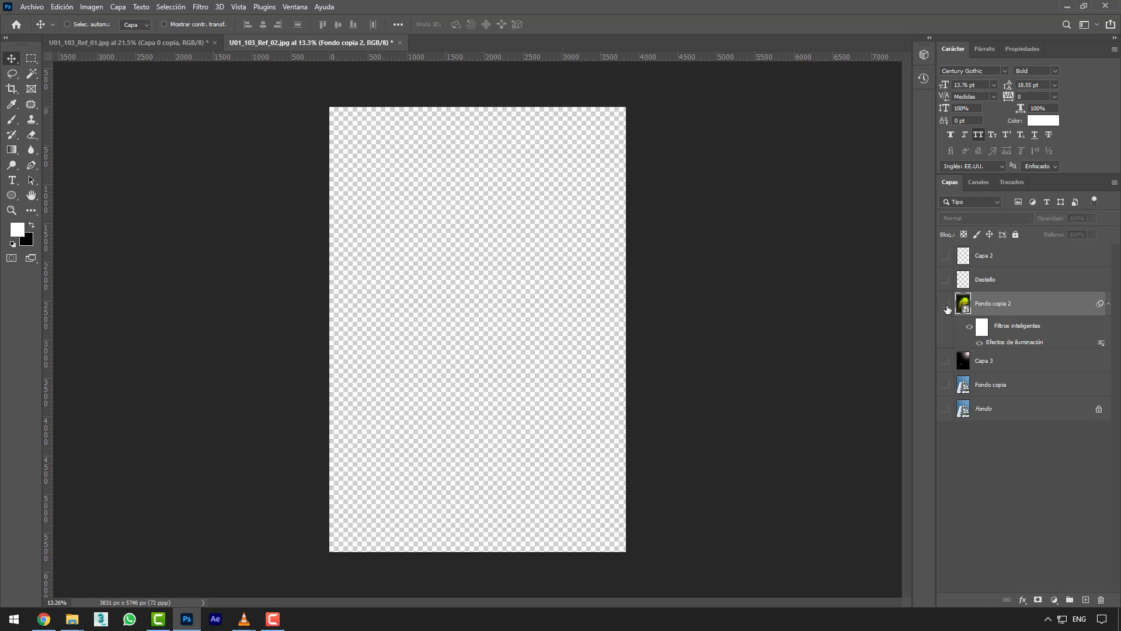
left_click(993, 386)
left_click_drag(993, 386, 993, 294)
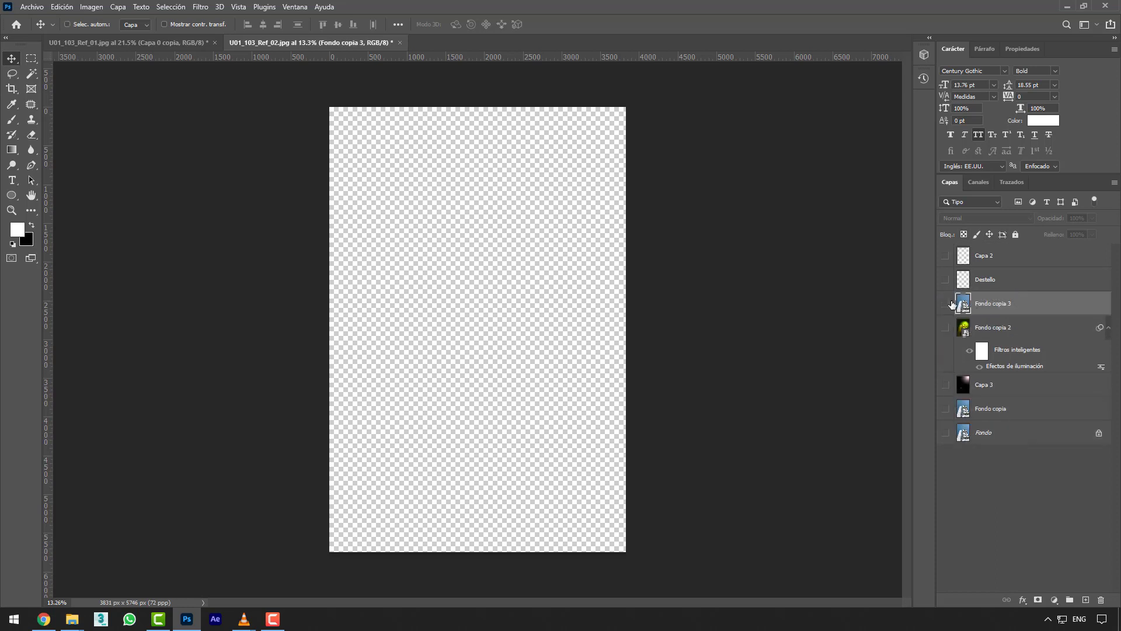
left_click(947, 304)
Convert the Fondo copia 3 layer to a smart object and apply the Fibras filter with Varianza 16 and Intensidad 4.
right_click(993, 310)
left_click(935, 275)
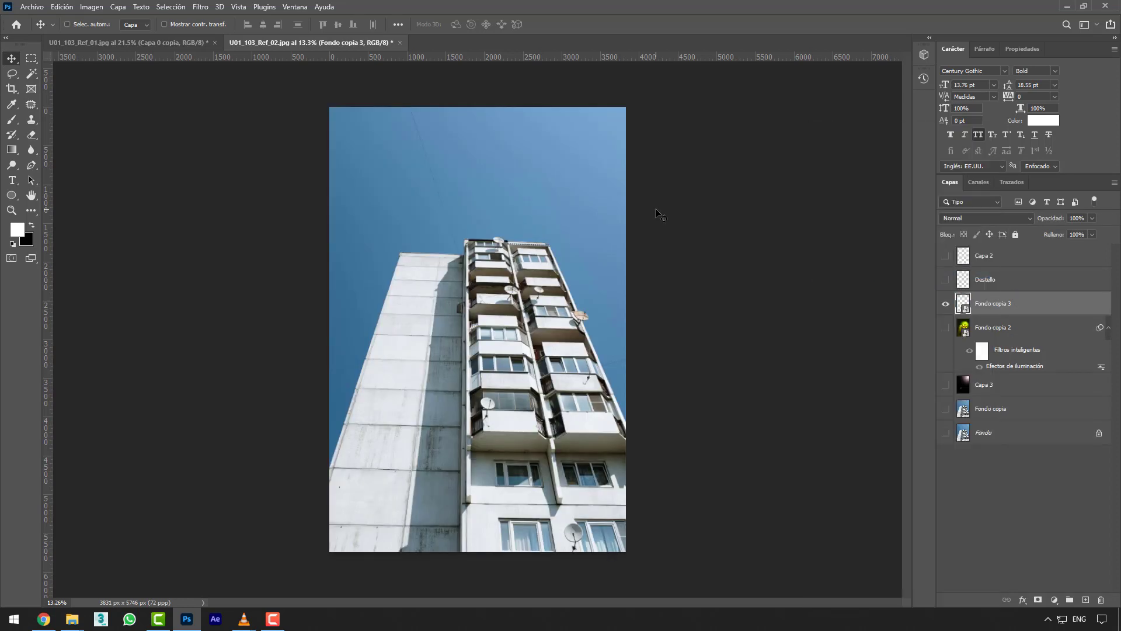
left_click(201, 7)
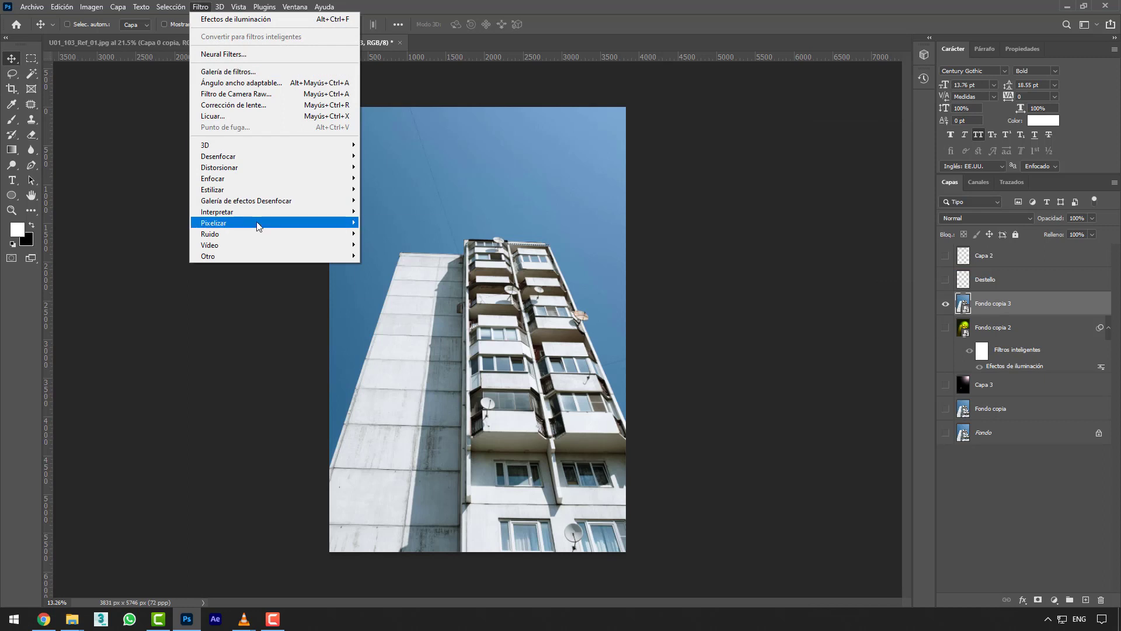
mouse_move(260, 221)
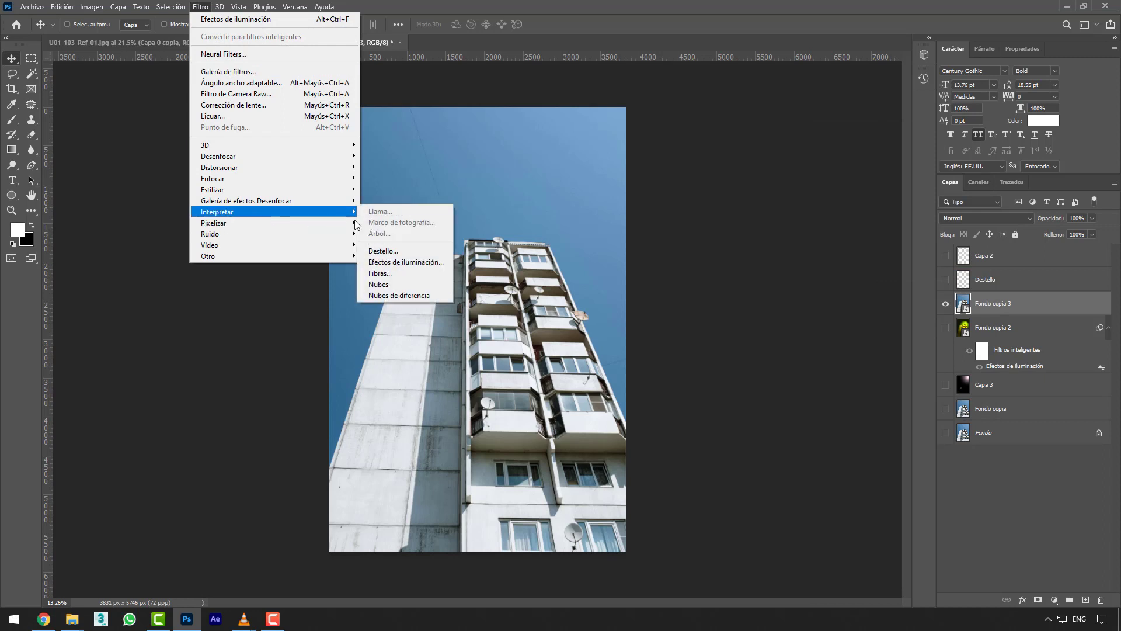
left_click(399, 278)
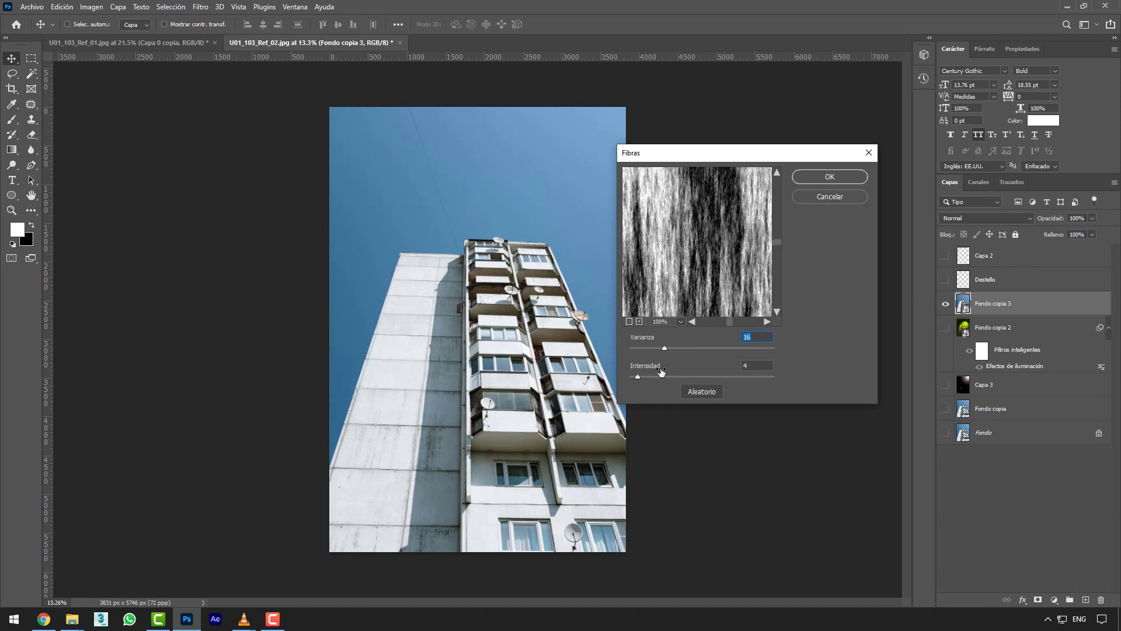
left_click(844, 175)
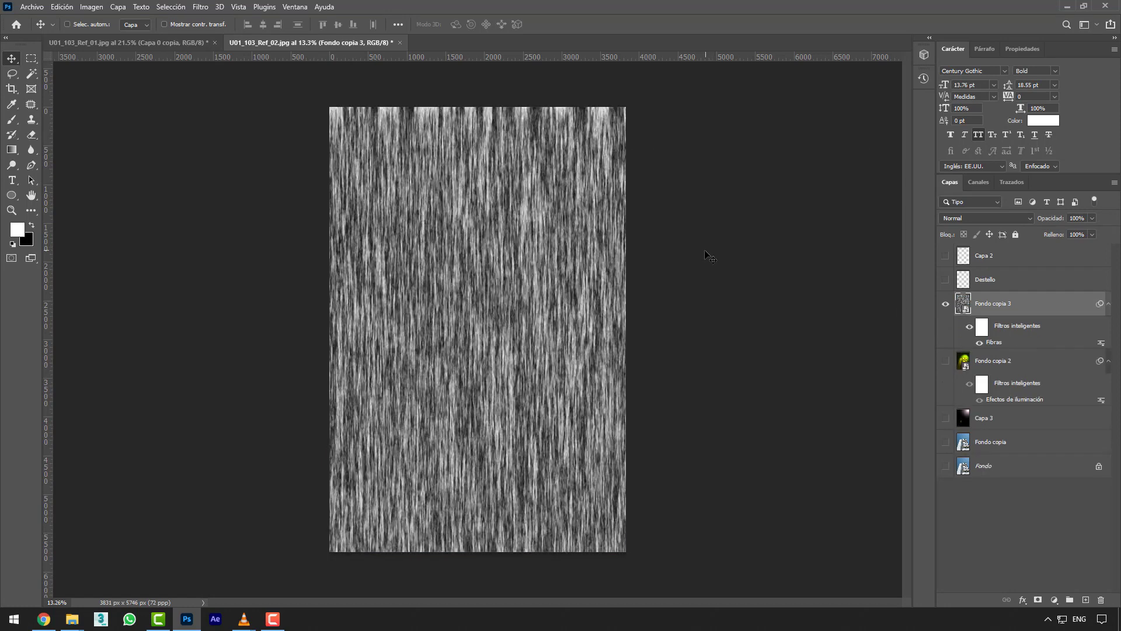
scroll(564, 297, "up", 3)
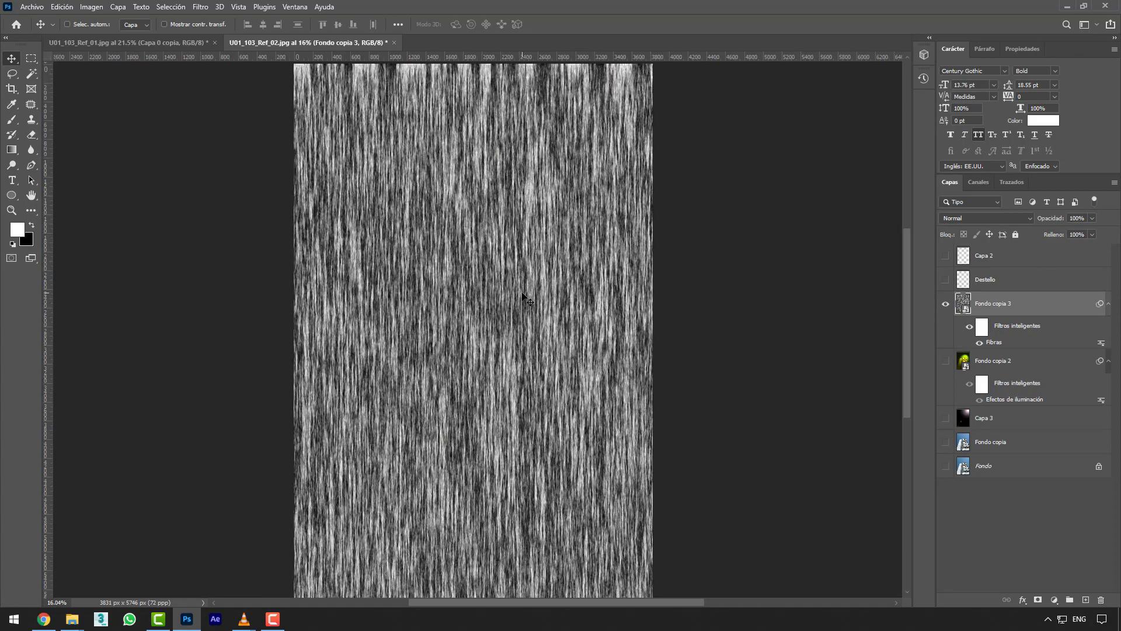
scroll(564, 296, "up", 6)
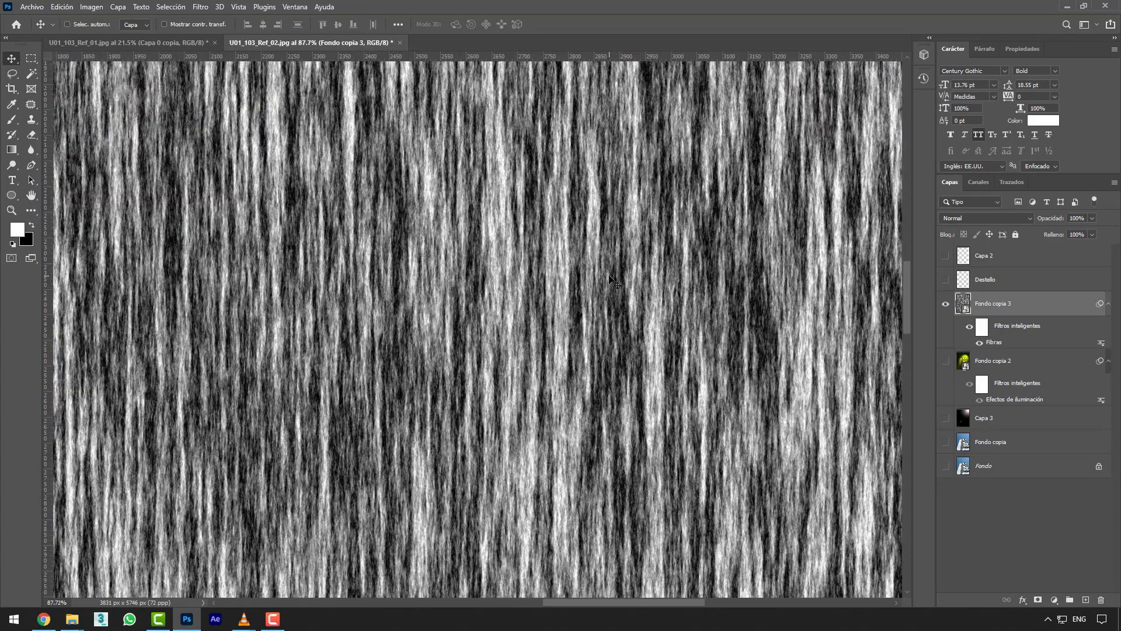
Undo the Fibras filter on Fondo copia 3 and add a new empty layer above it.
scroll(613, 282, "down", 2)
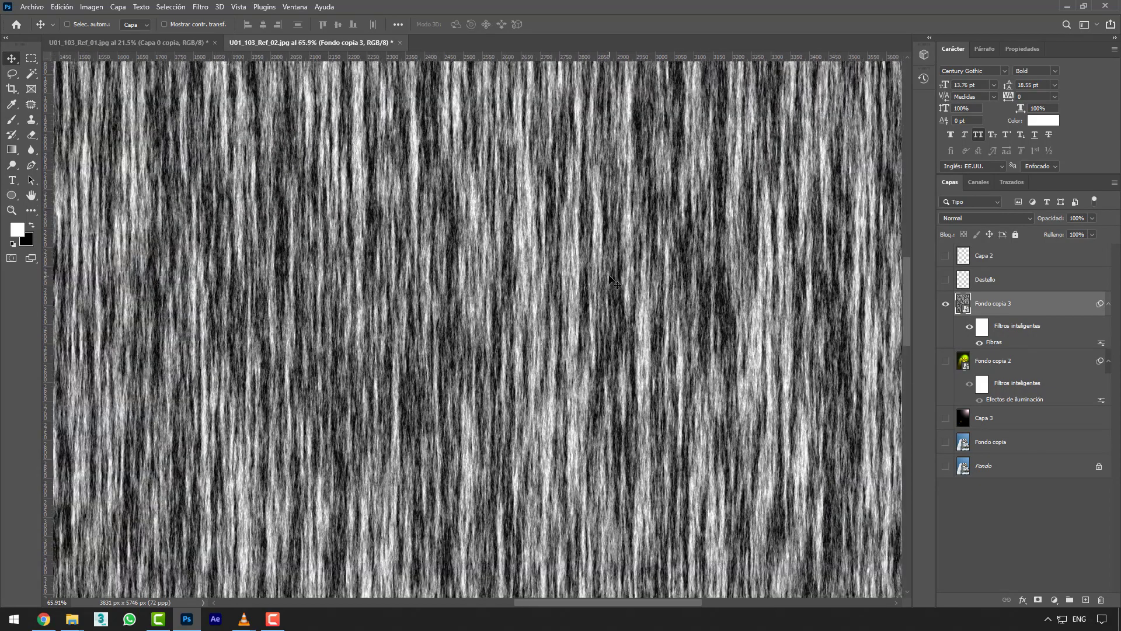
scroll(613, 281, "down", 3)
scroll(611, 278, "down", 4)
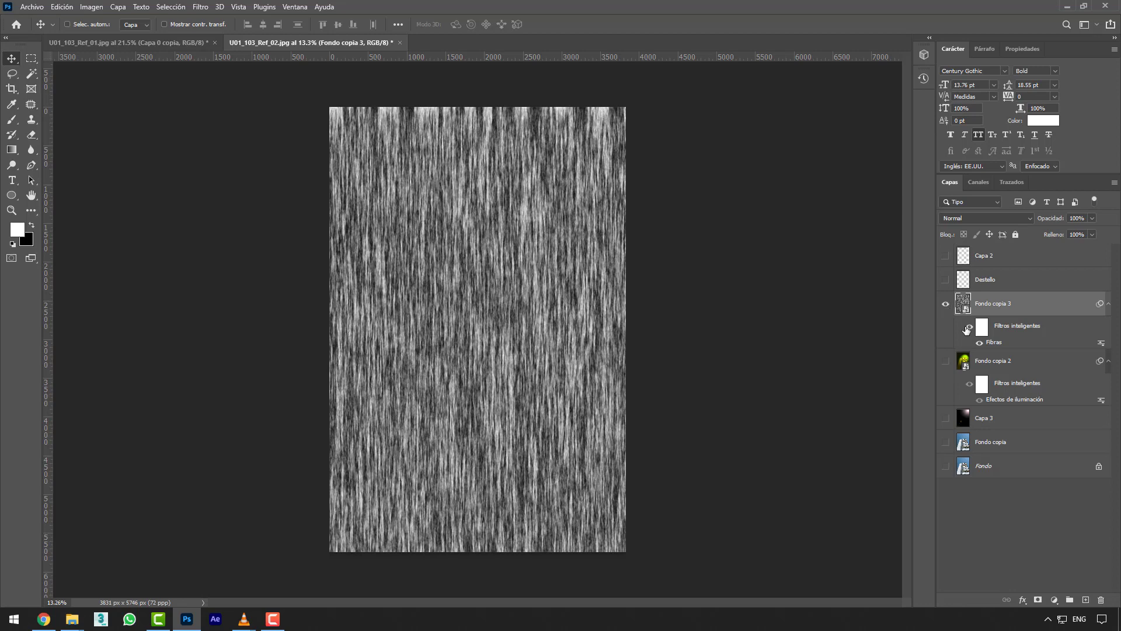
key("ctrl+z")
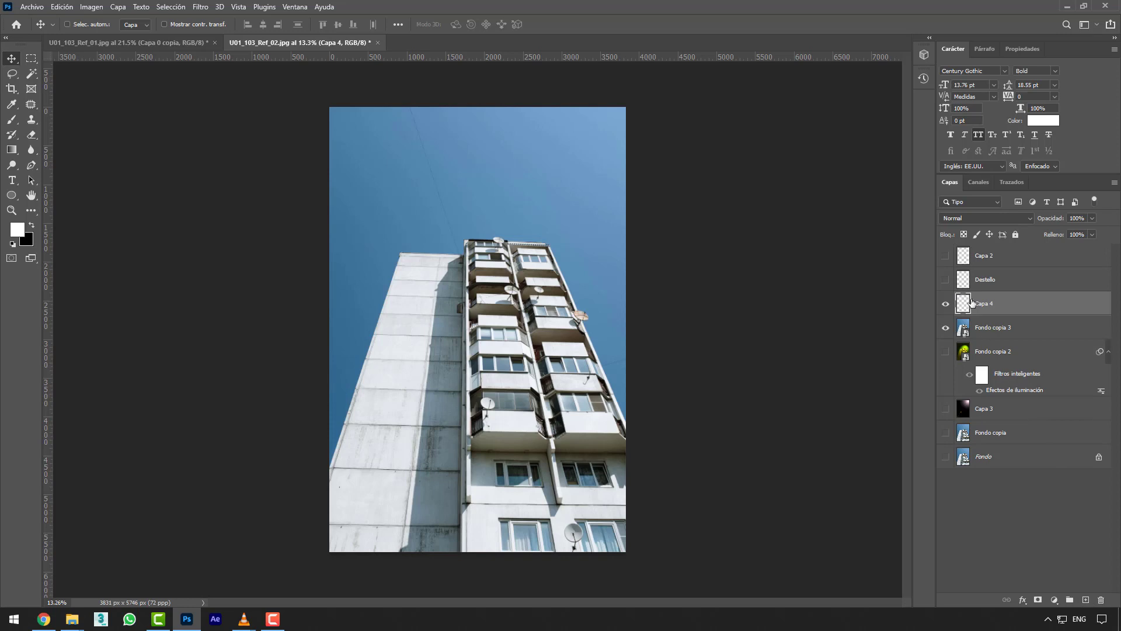
Apply the Fibras filter with Varianza 16 and Intensidad 4 to the empty Capa 4 layer, and hide that layer.
left_click(202, 8)
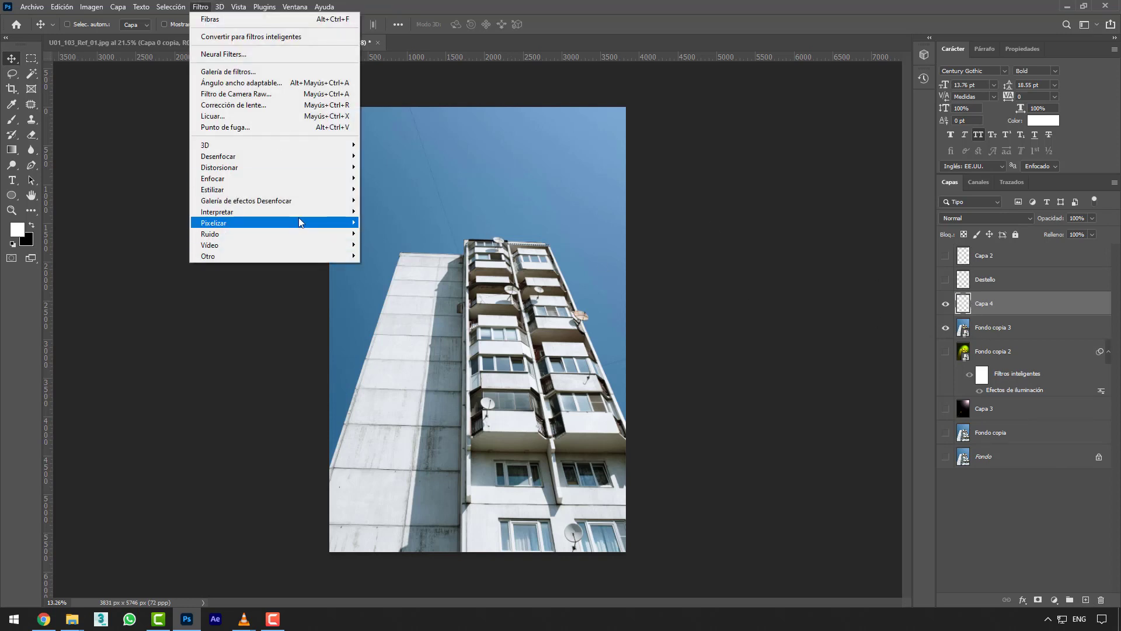
mouse_move(295, 212)
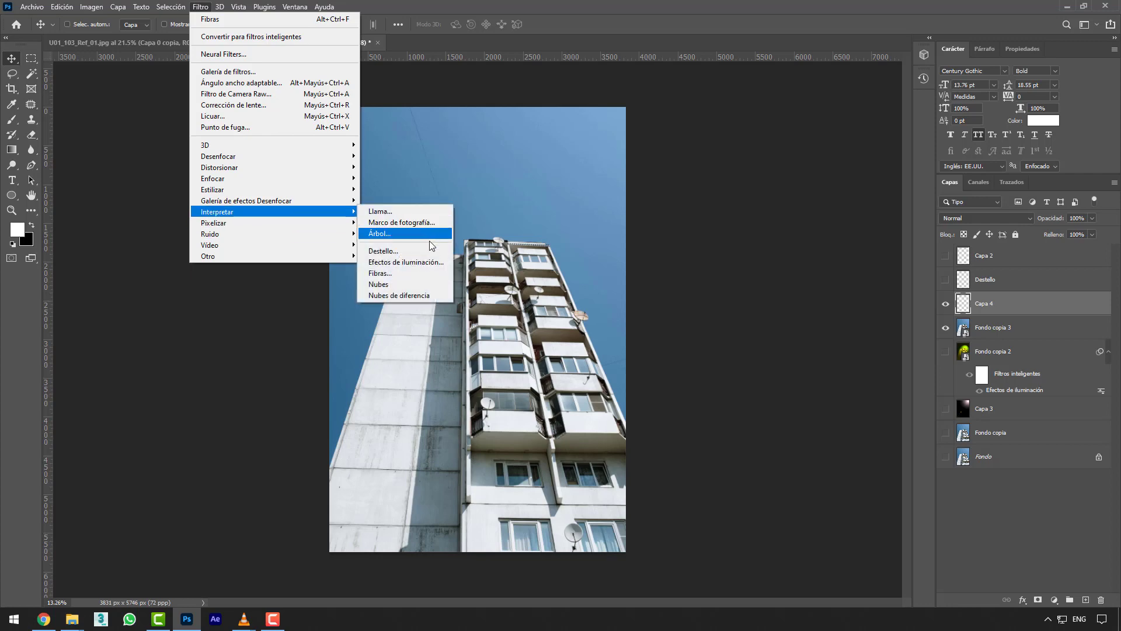
left_click(412, 271)
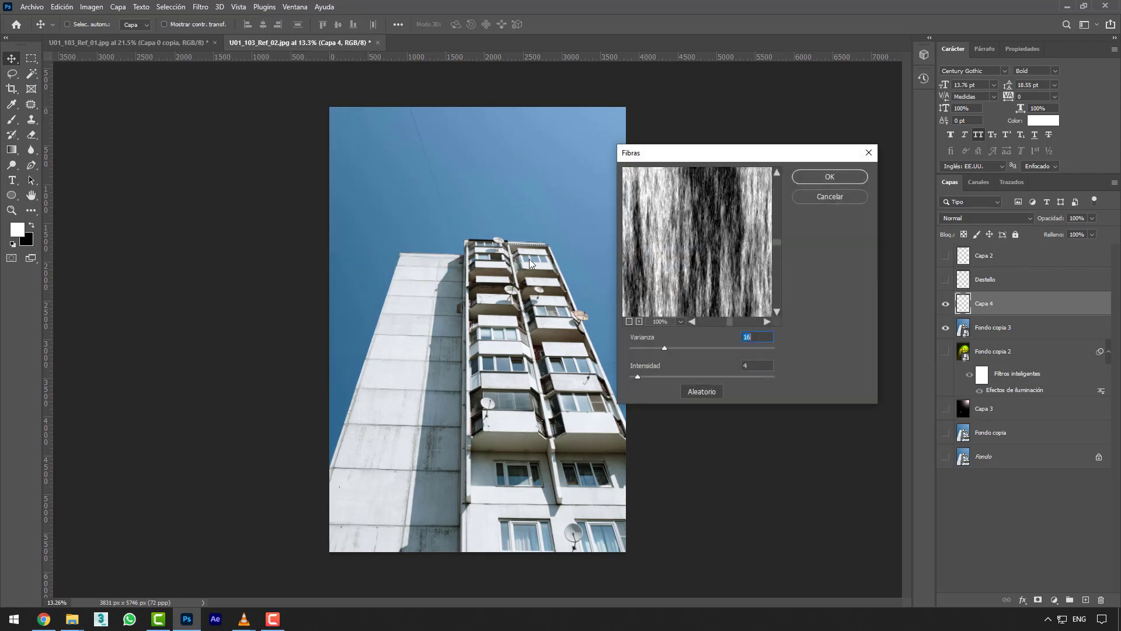
left_click(816, 178)
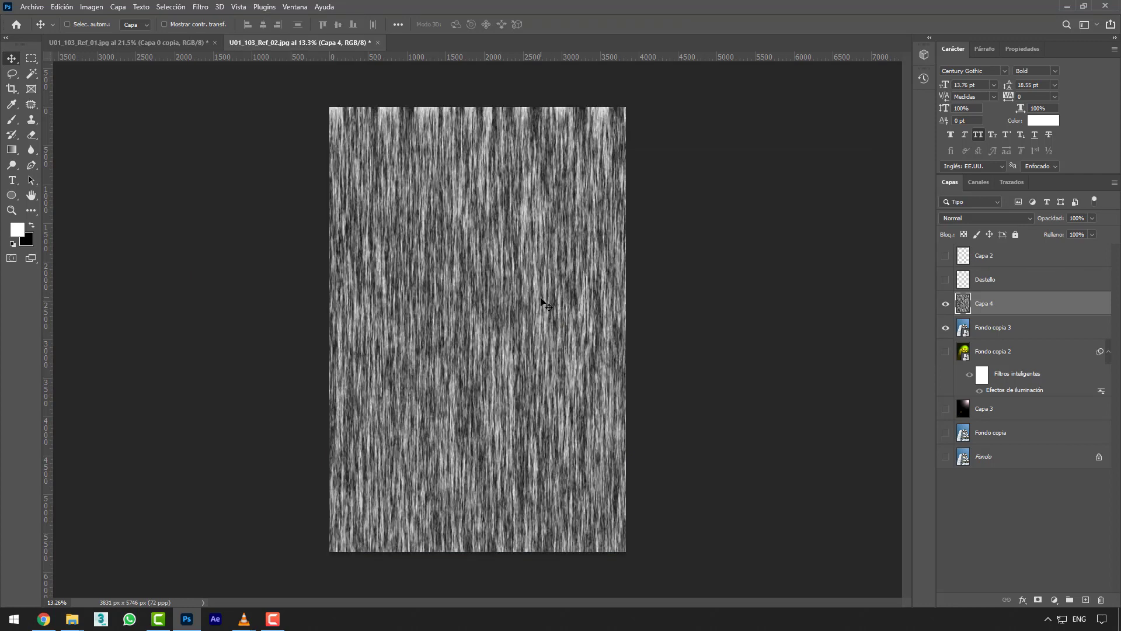
left_click(945, 304)
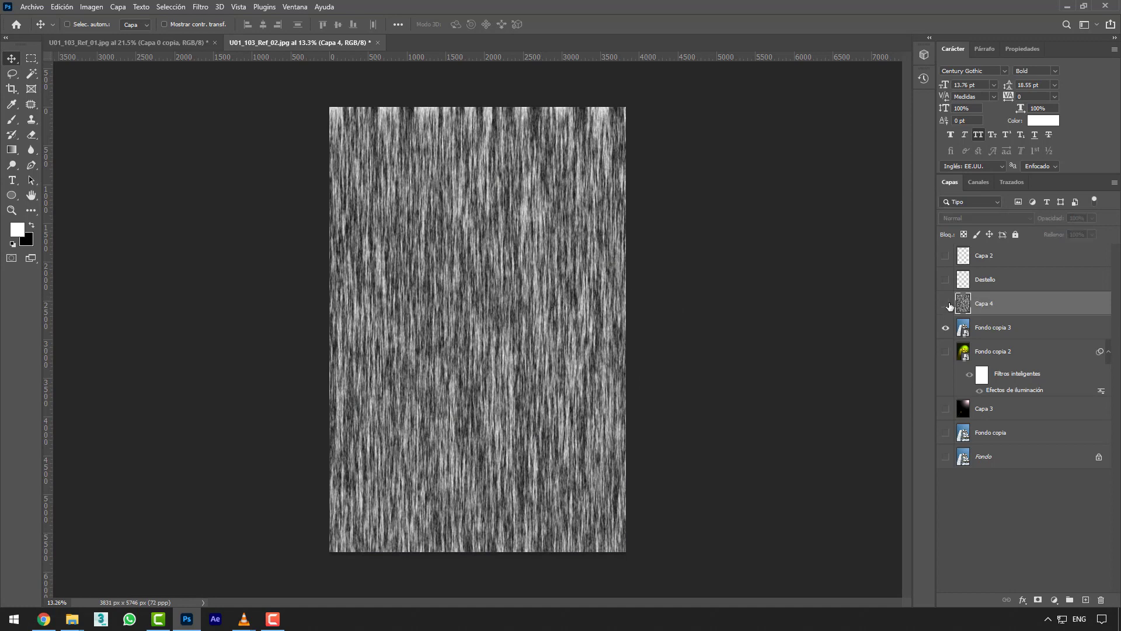
In U01_103_Ref_01.jpg, add a new layer above Capa 0 copia and fill it using the Nubes filter.
left_click(150, 44)
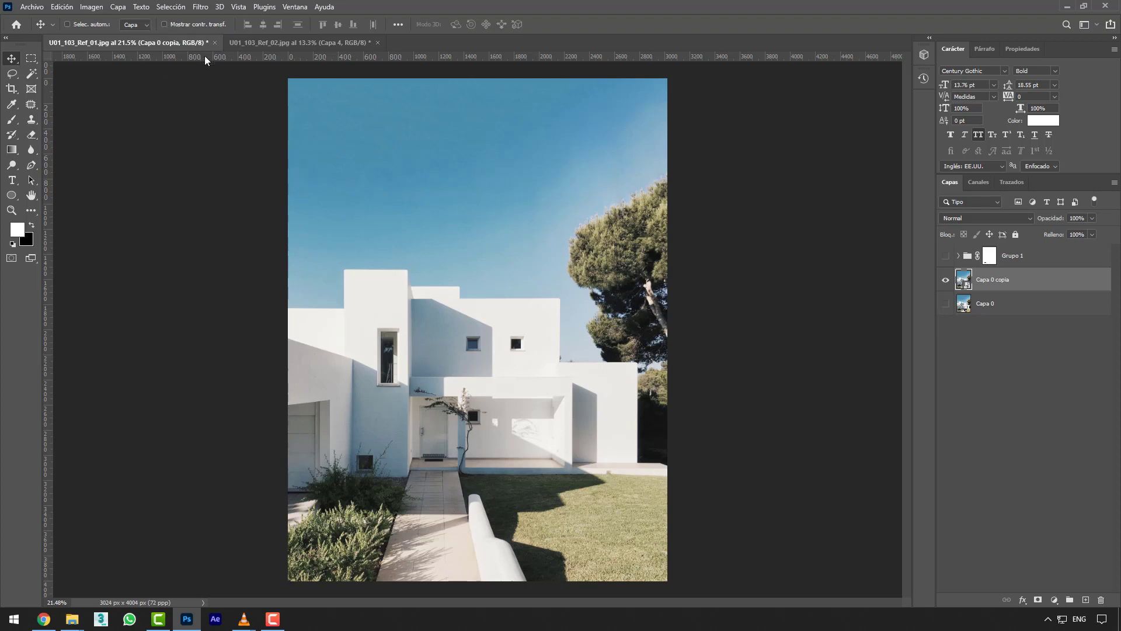
scroll(477, 268, "down", 1)
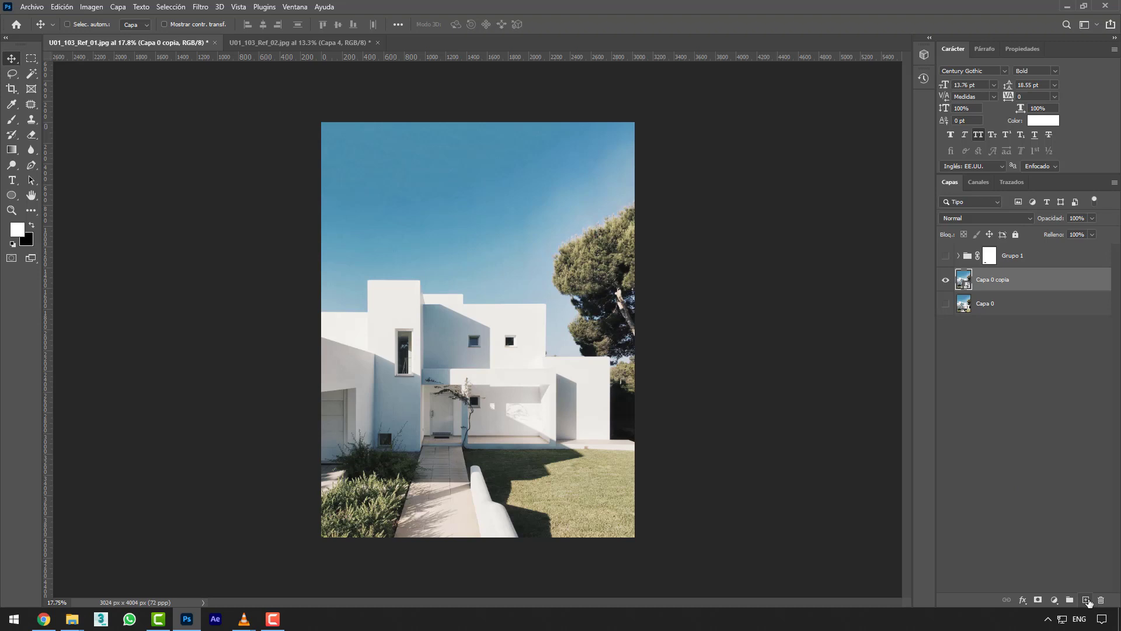
left_click(1087, 600)
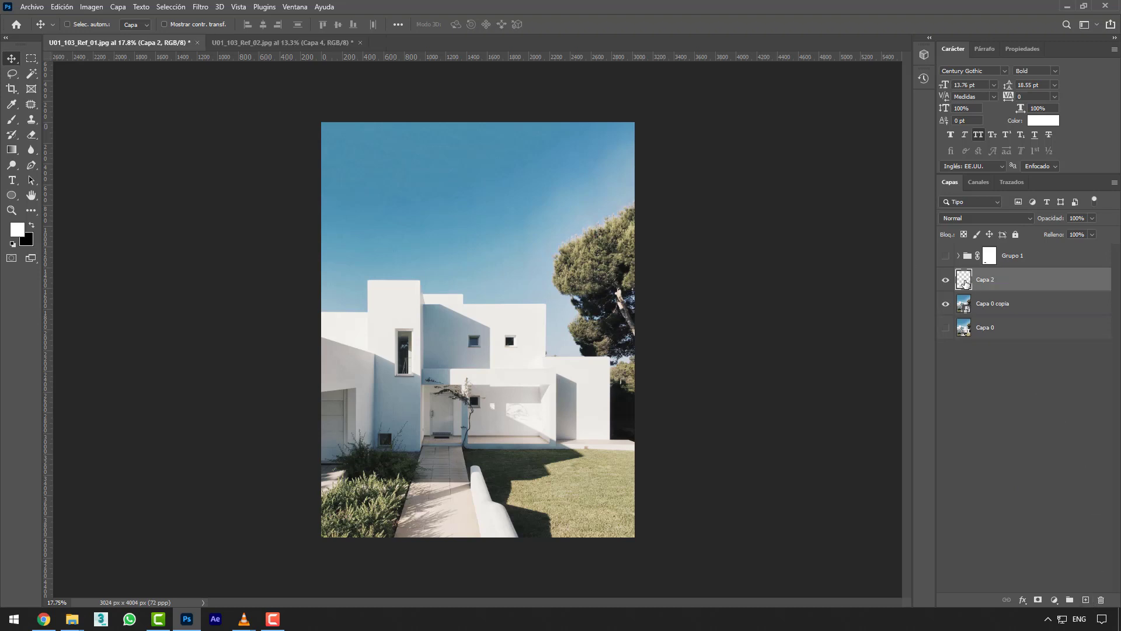
left_click(204, 8)
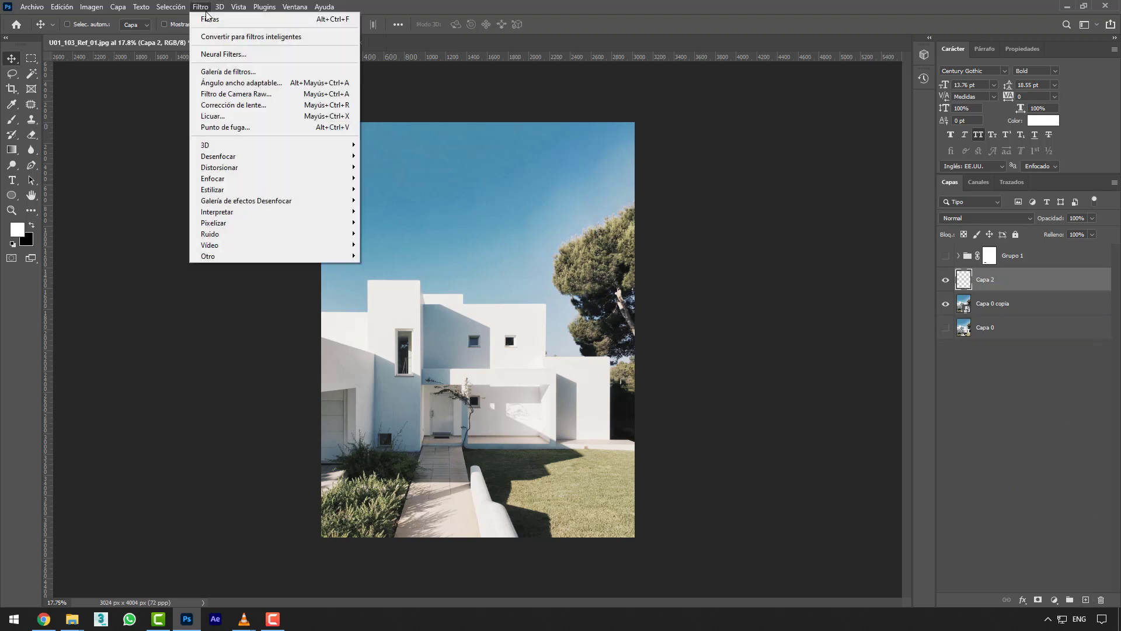
mouse_move(297, 215)
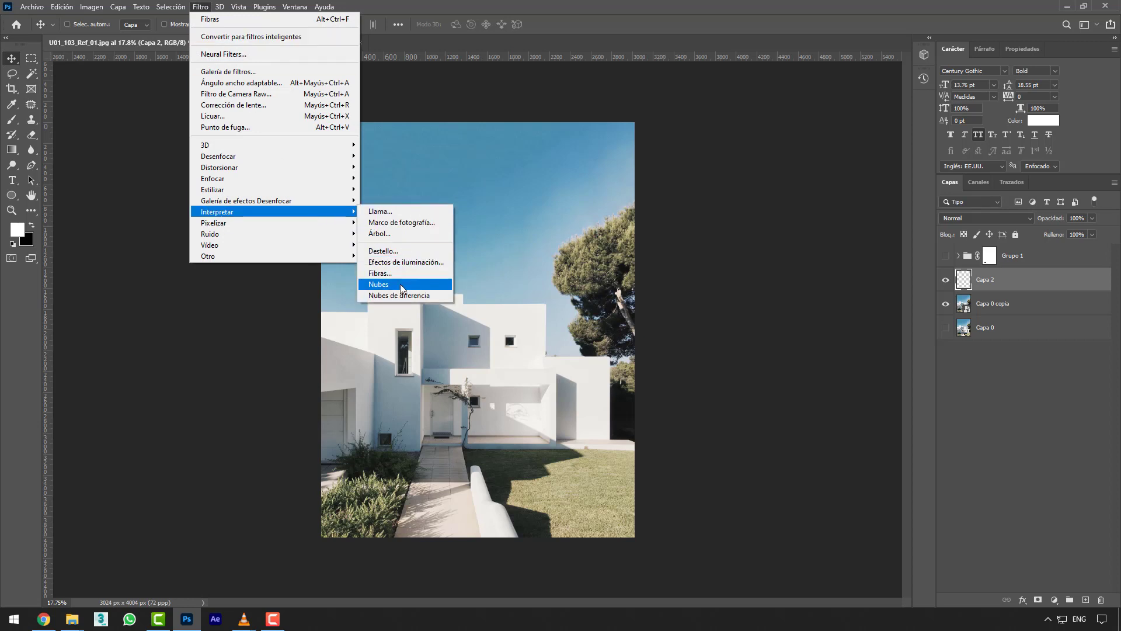
left_click(401, 285)
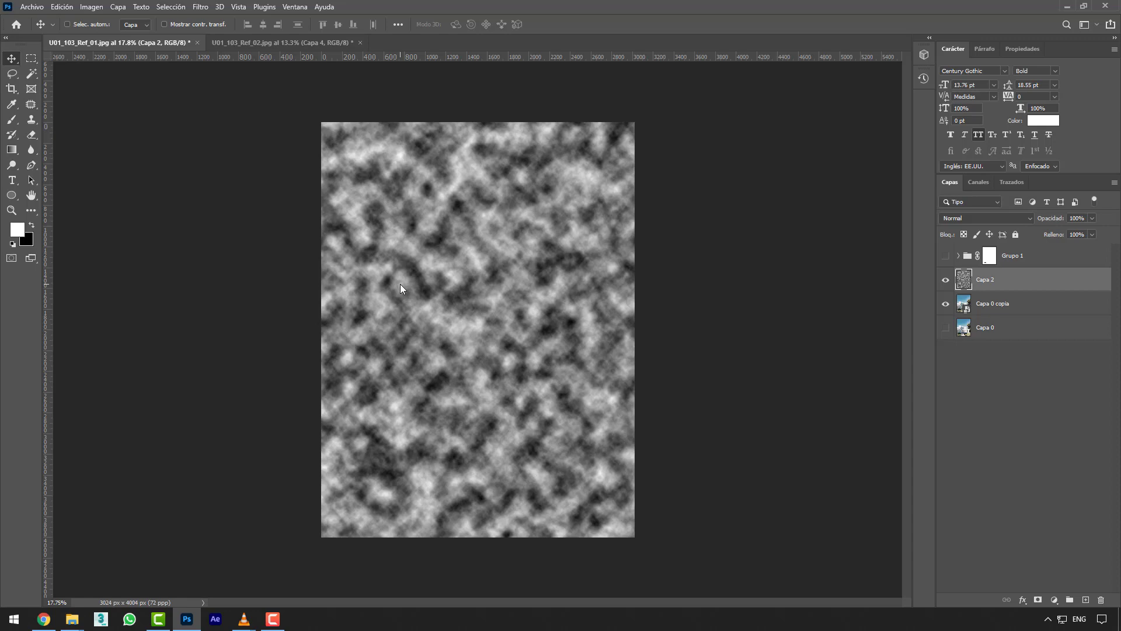
Inspect the cloud texture on Capa 2 and set the layer's blend mode to Trama.
scroll(577, 270, "up", 5)
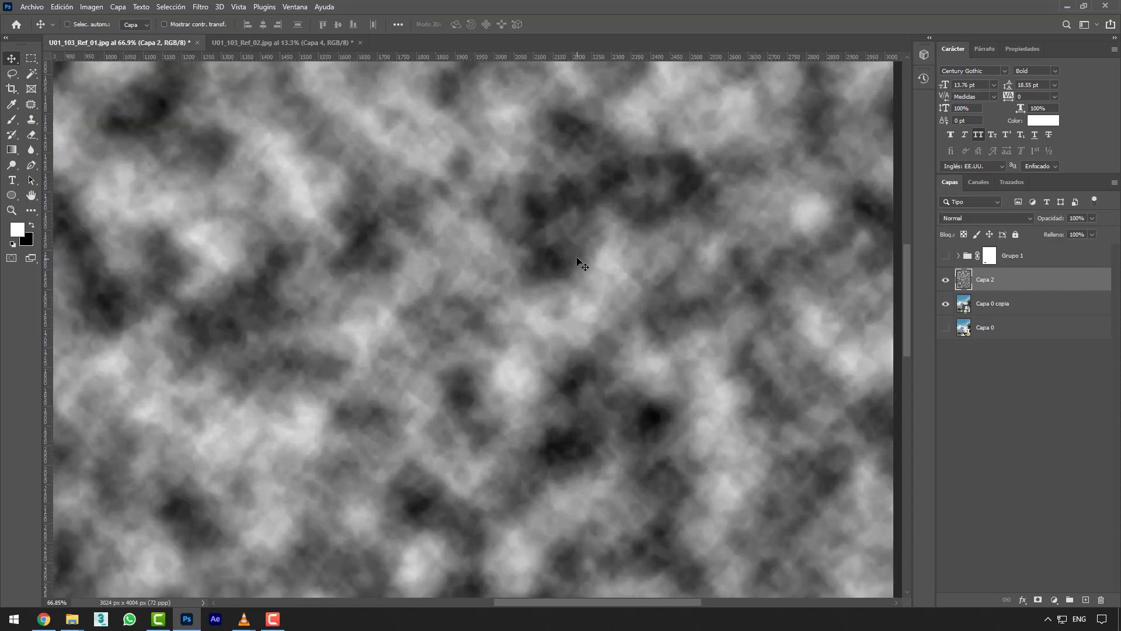
scroll(576, 267, "down", 4)
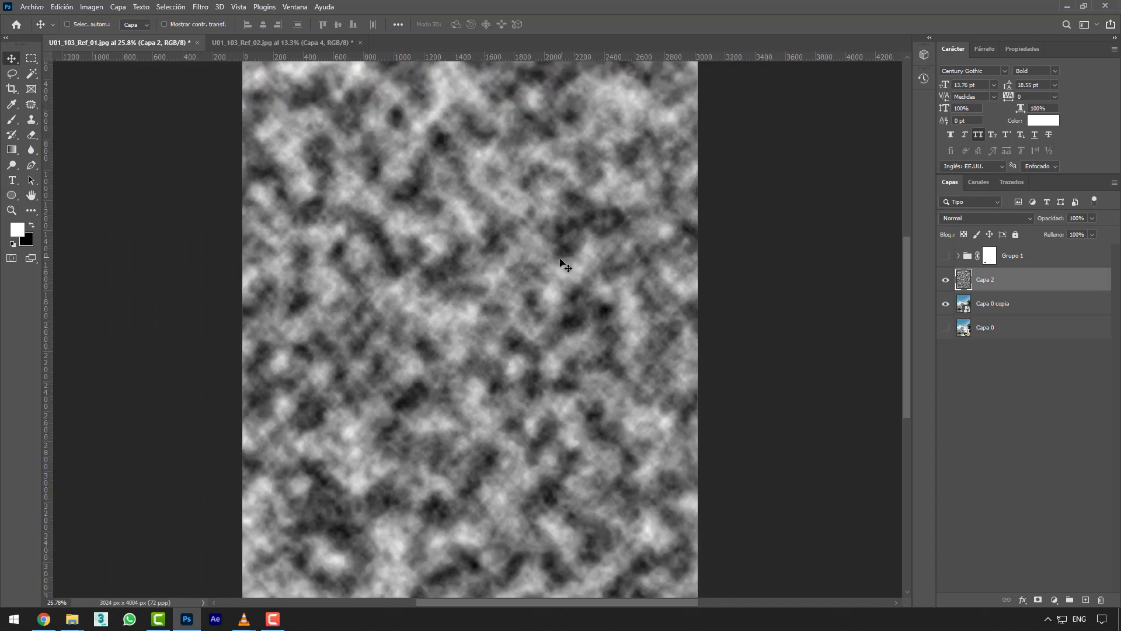
scroll(561, 257, "down", 1)
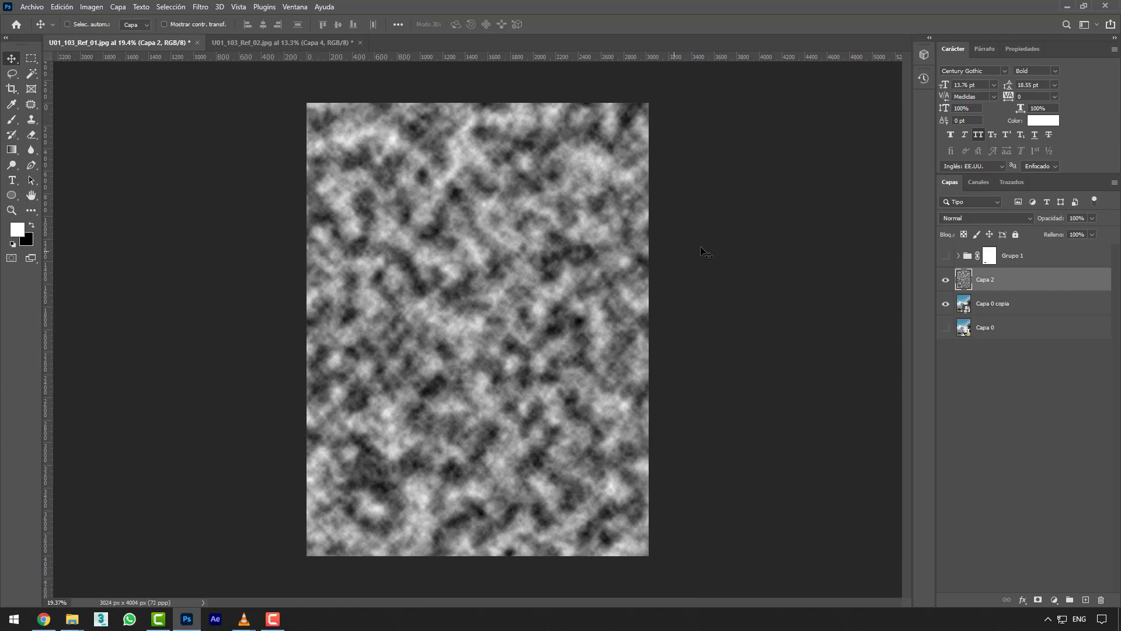
left_click(1011, 220)
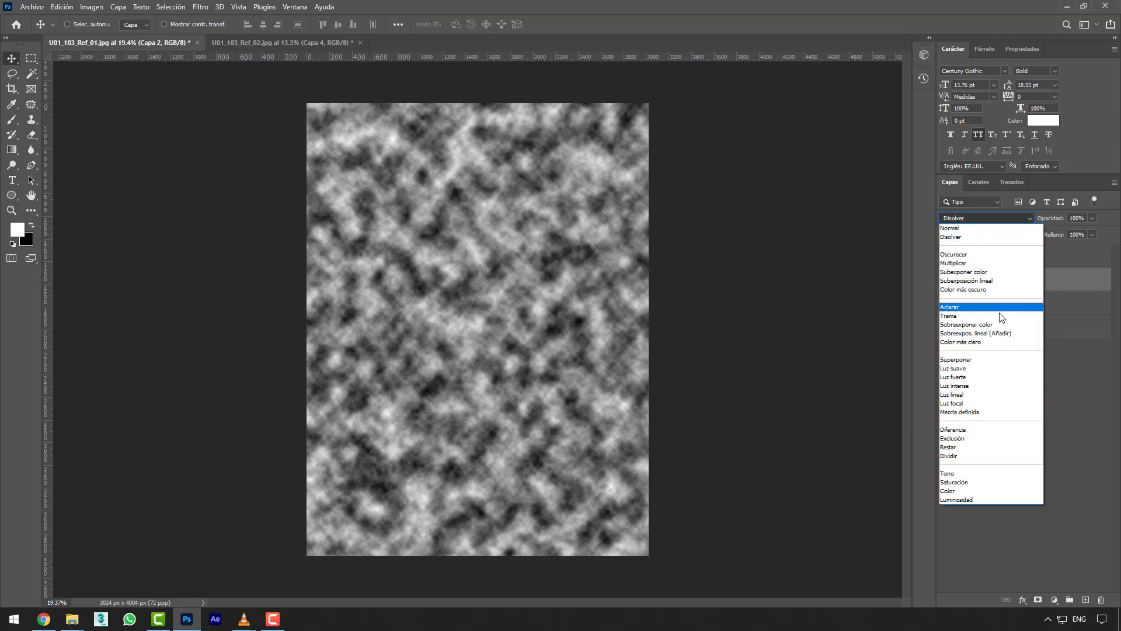
left_click(999, 319)
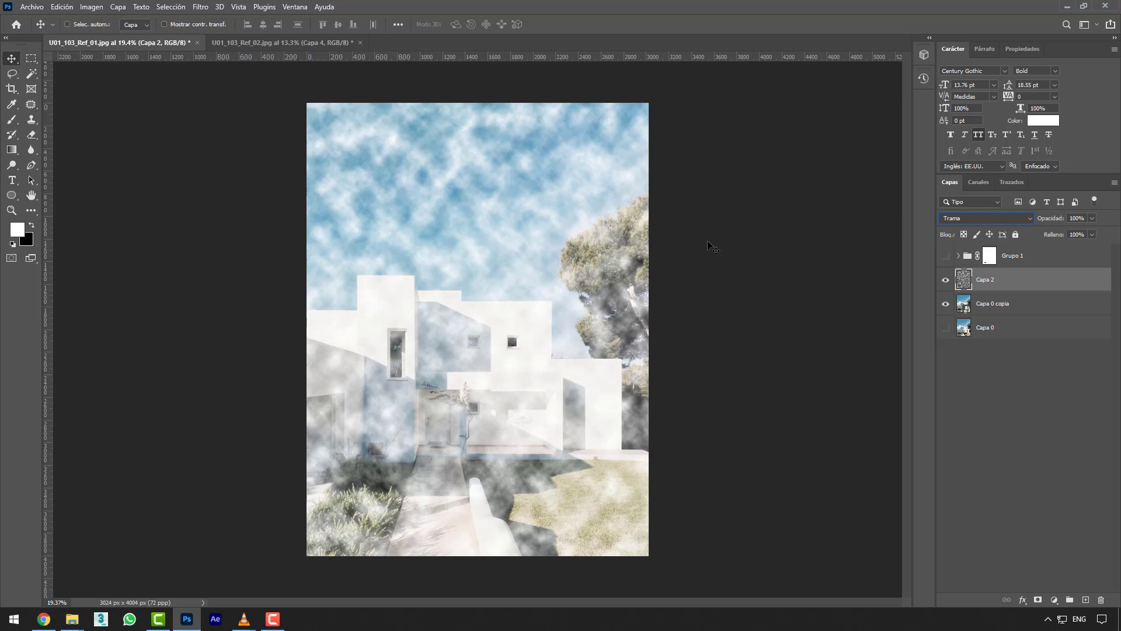
Enlarge the Capa 2 clouds proportionally to about 180% so they extend beyond the photo's edges.
key("ctrl+t")
scroll(525, 229, "down", 2)
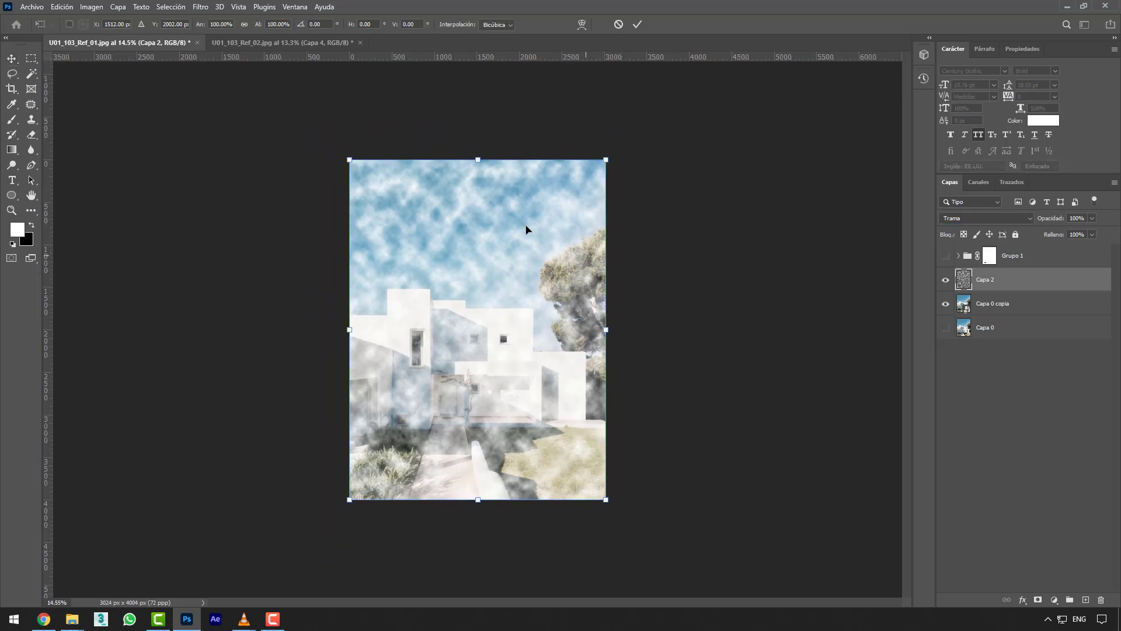
left_click_drag(349, 159, 209, 2)
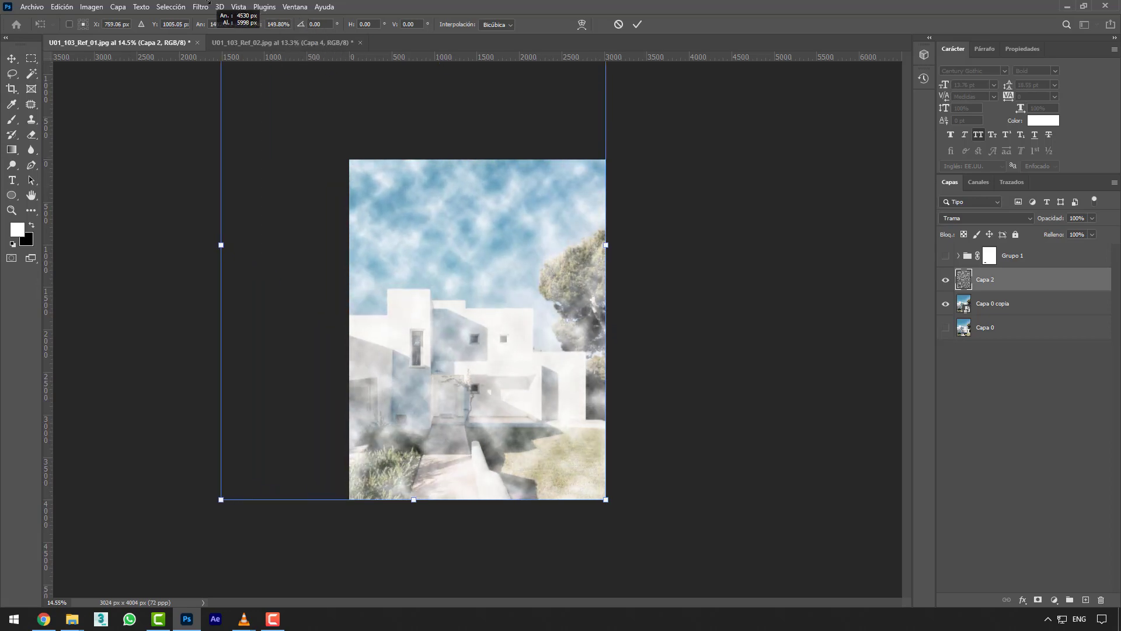
left_click_drag(605, 500, 714, 582)
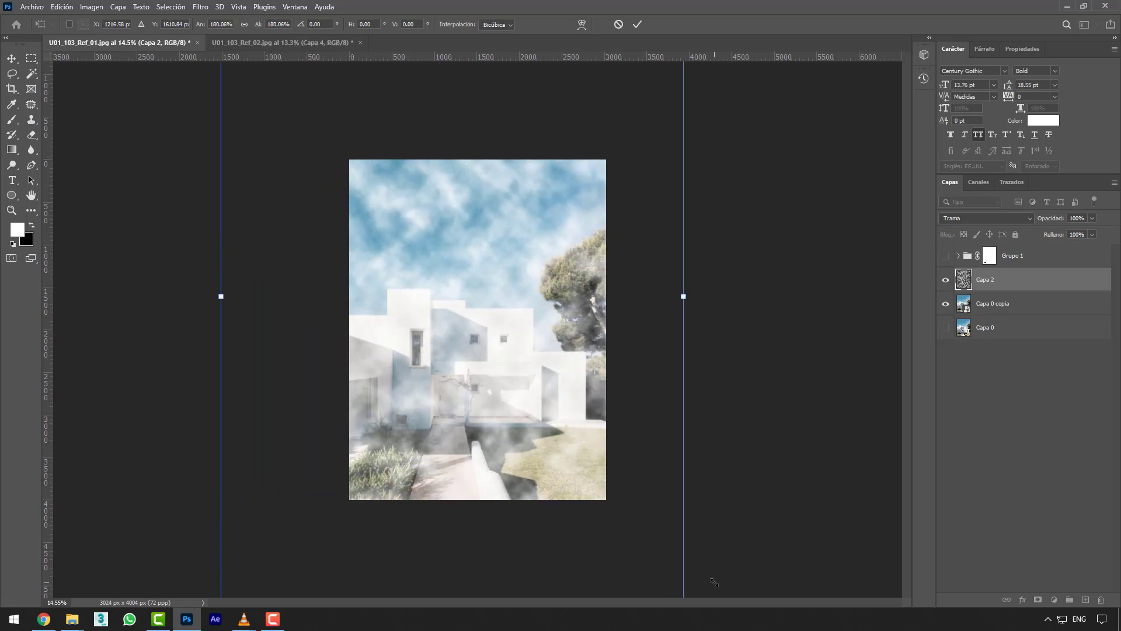
key("Return")
scroll(497, 205, "up", 5)
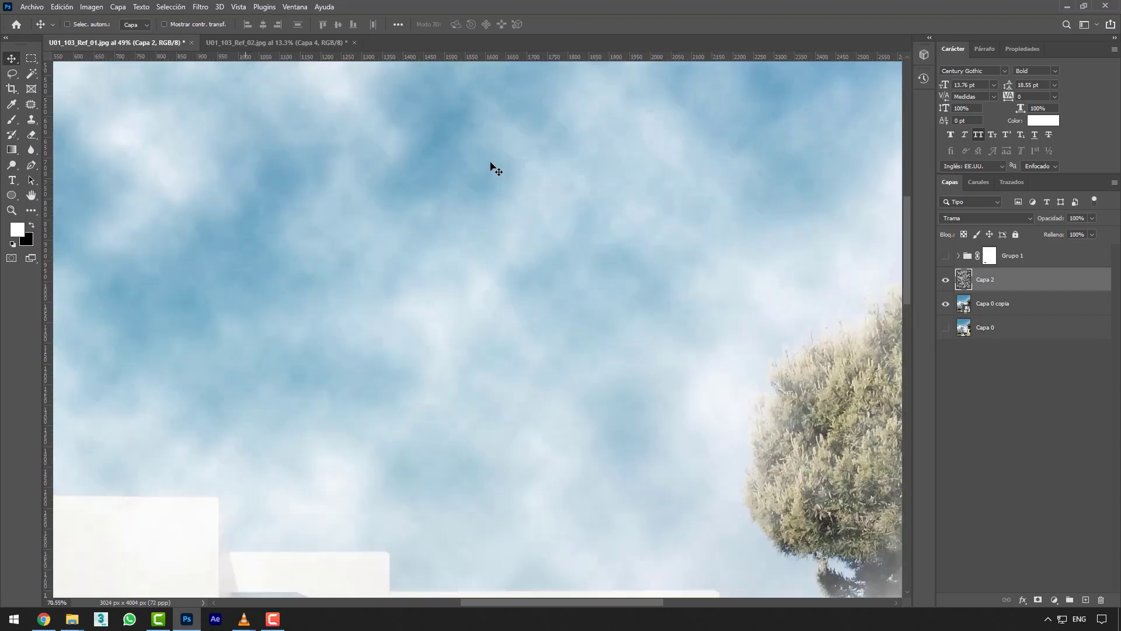
scroll(497, 170, "down", 2)
scroll(508, 180, "down", 2)
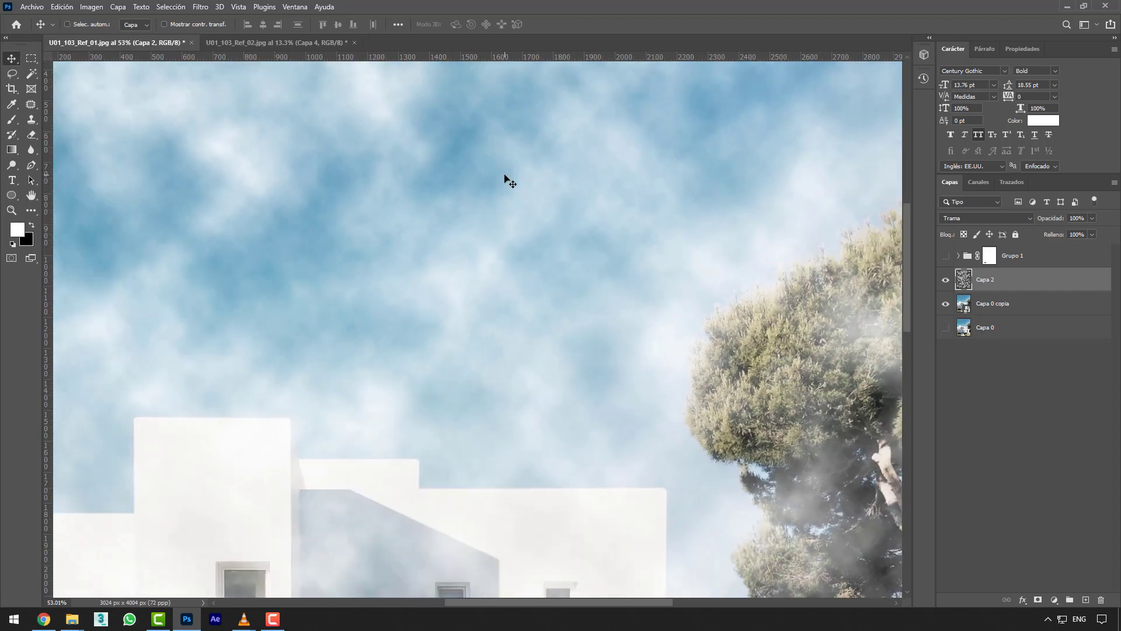
scroll(508, 178, "down", 10)
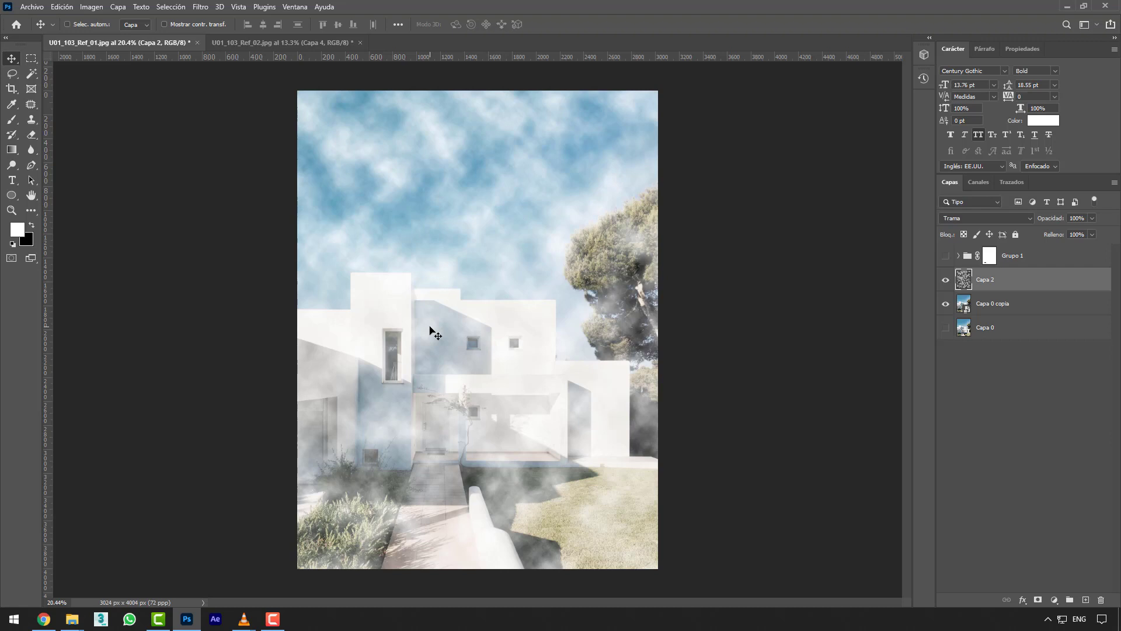
Add a layer mask to Capa 2 and draw a vertical white-to-black gradient that limits the clouds to the sky.
left_click(1039, 600)
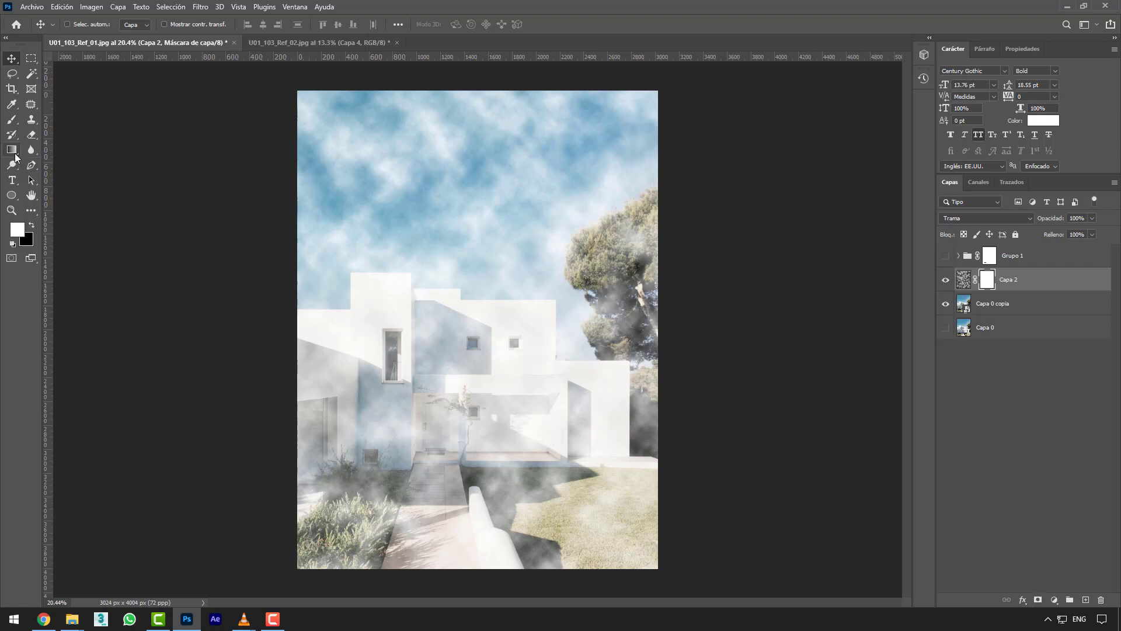
left_click(15, 154)
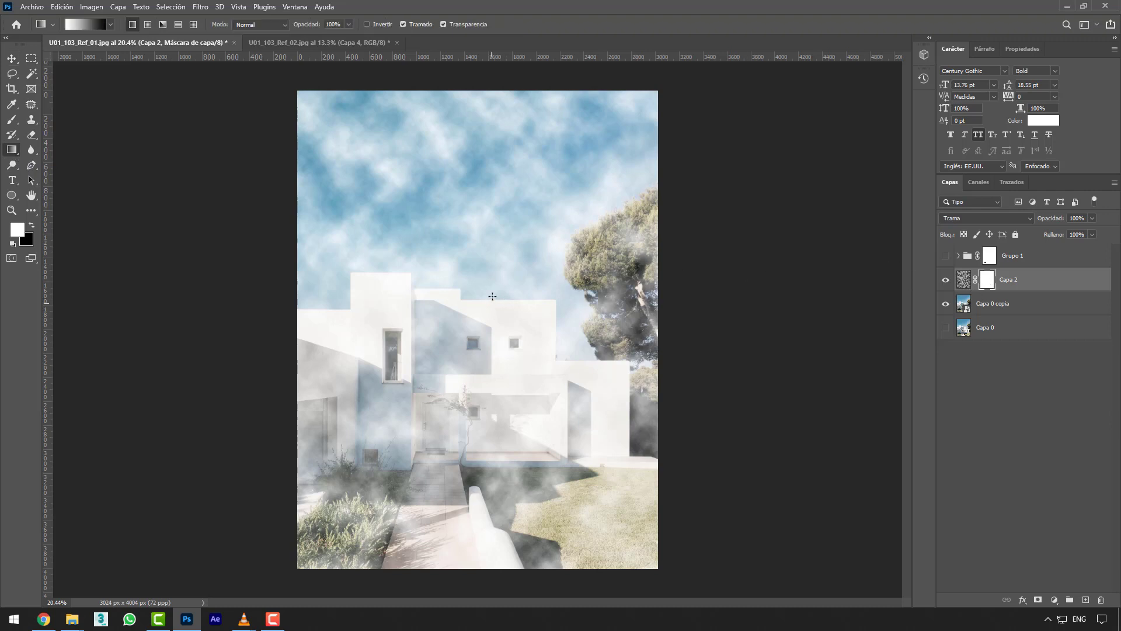
left_click_drag(487, 244, 516, 330)
mouse_move(462, 206)
left_mouse_down()
mouse_move(483, 301)
mouse_move(481, 286)
left_mouse_up()
left_click_drag(498, 204, 498, 318)
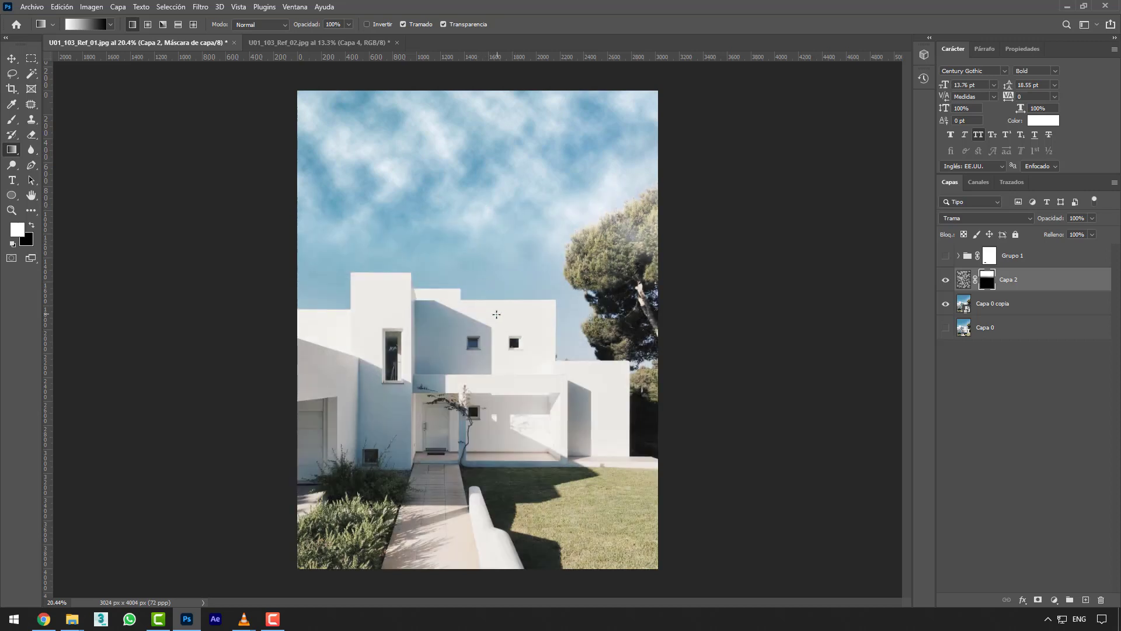
left_click_drag(483, 235, 485, 315)
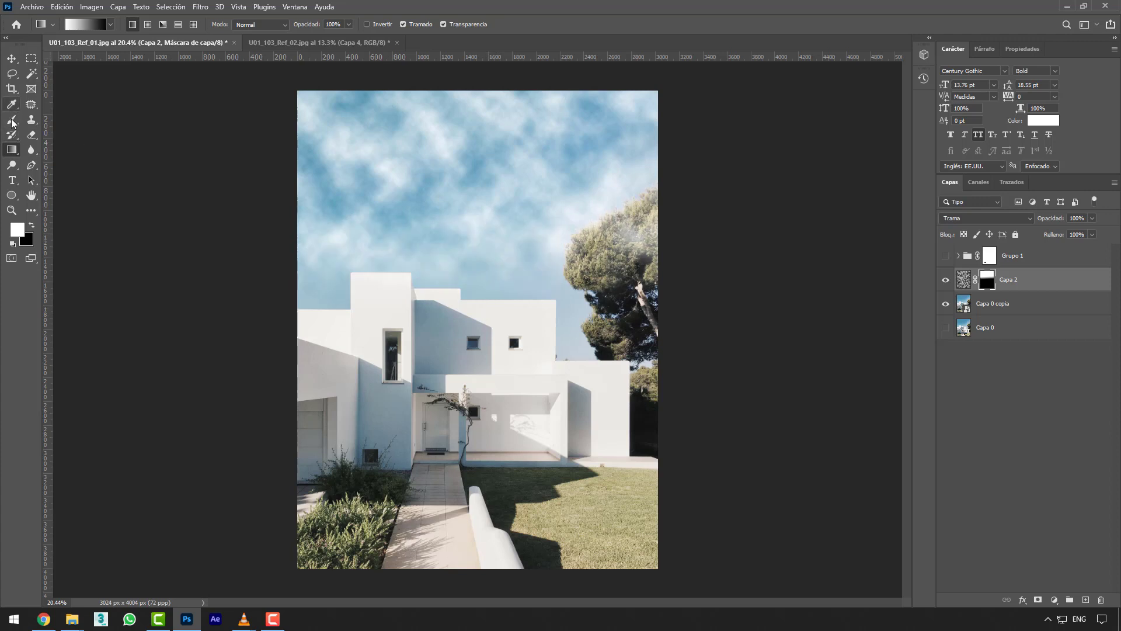
Paint black on the Capa 2 mask with a 450 px brush to remove the clouds over the tree.
key("b")
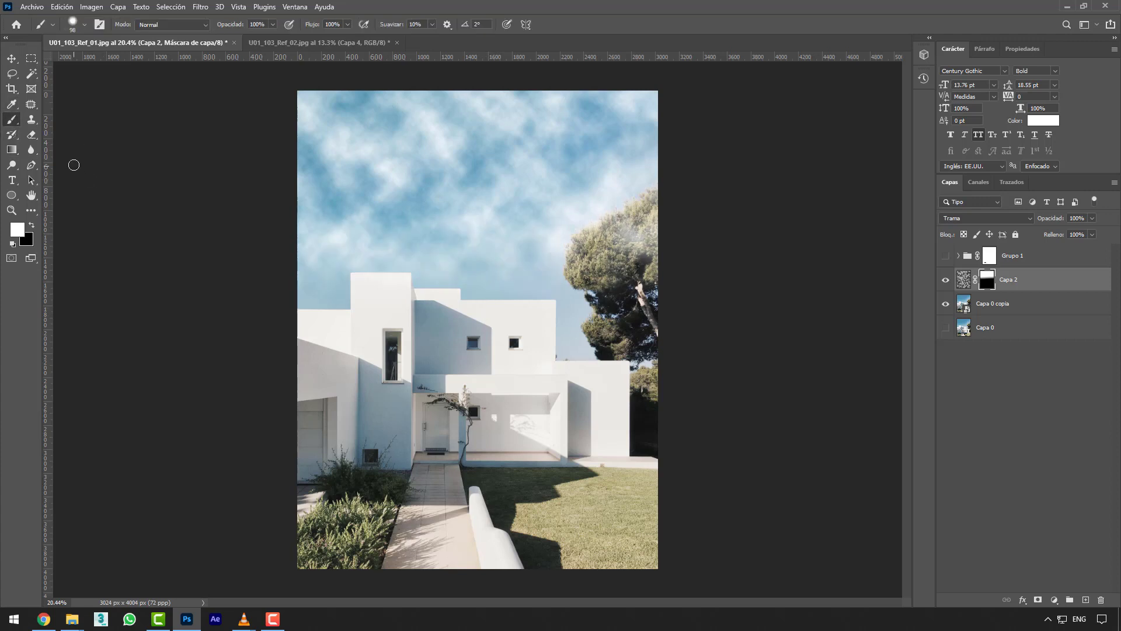
left_click(32, 225)
mouse_move(646, 292)
left_mouse_down()
mouse_move(644, 261)
mouse_move(617, 257)
mouse_move(664, 214)
mouse_move(631, 227)
mouse_move(635, 257)
mouse_move(606, 262)
mouse_move(660, 282)
left_mouse_up()
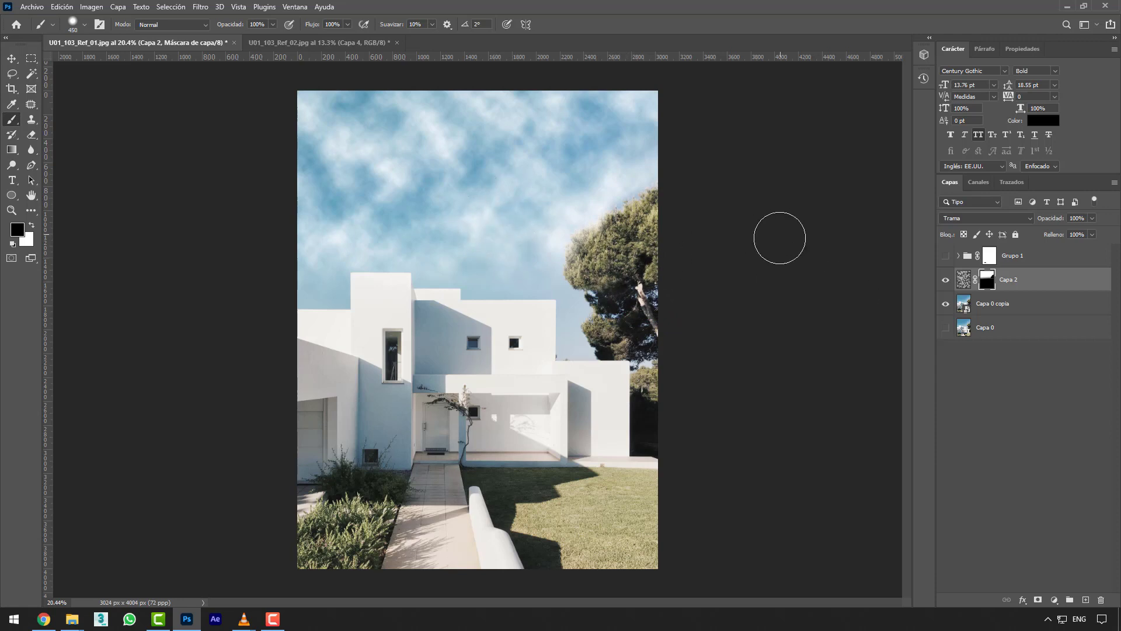
Lower the opacity of the Capa 2 cloud layer to 47%.
left_click(965, 280)
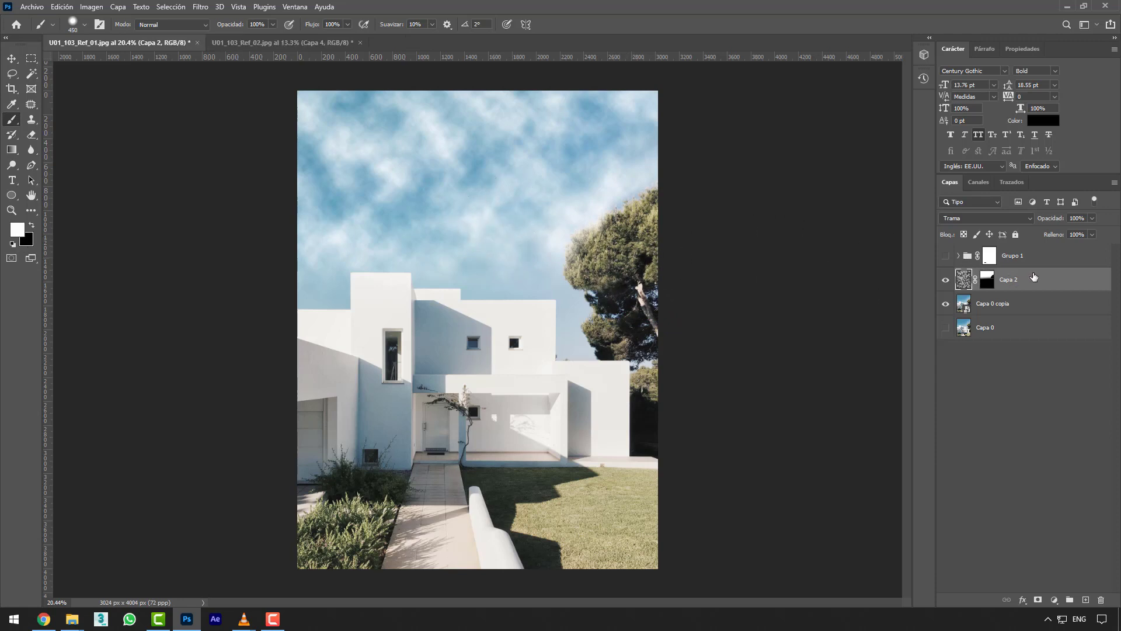
left_click(1091, 219)
left_click_drag(1070, 232, 1065, 233)
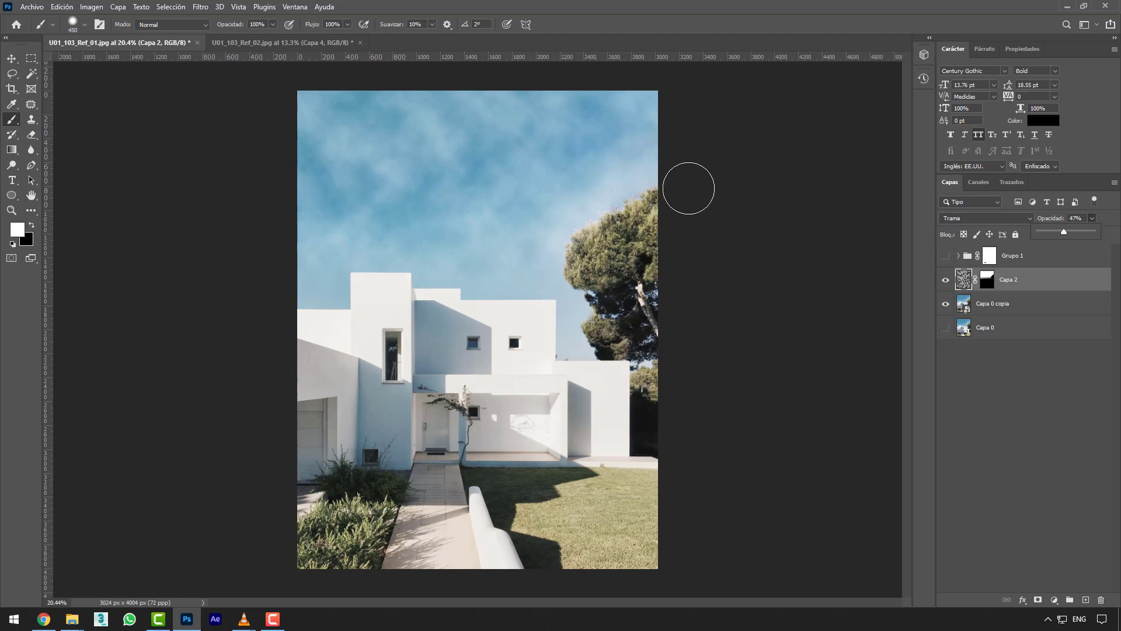
Hide the Capa 2 cloud layer and add a new empty layer above it.
left_click(945, 280)
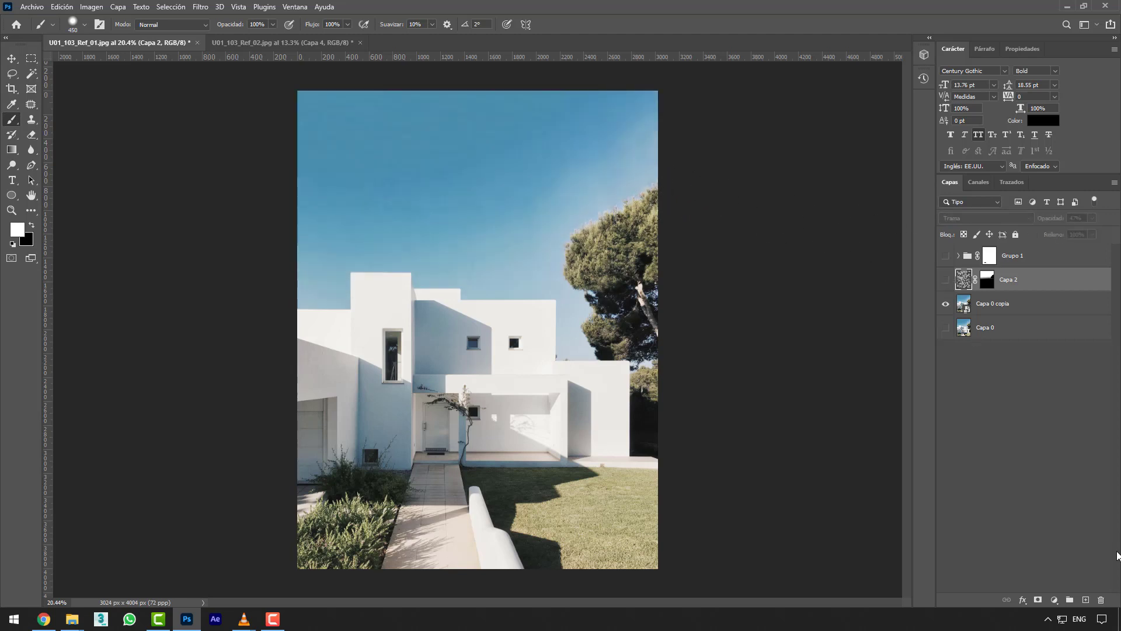
left_click(1085, 599)
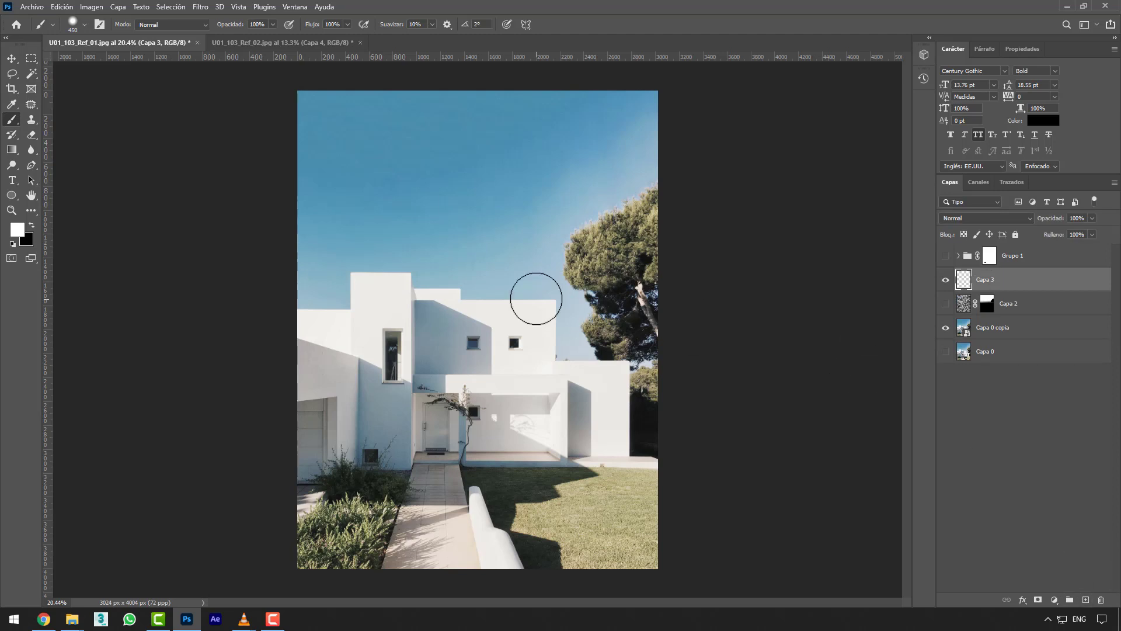
Try to apply the Nubes de diferencia filter to the empty Capa 3 layer.
left_click(11, 61)
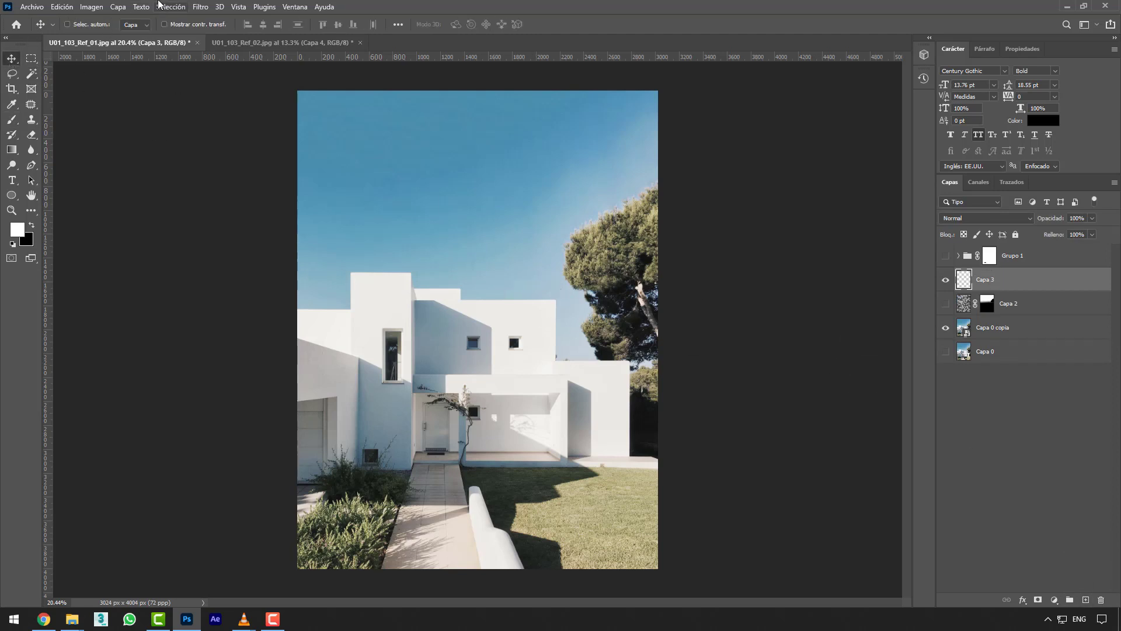
left_click(200, 7)
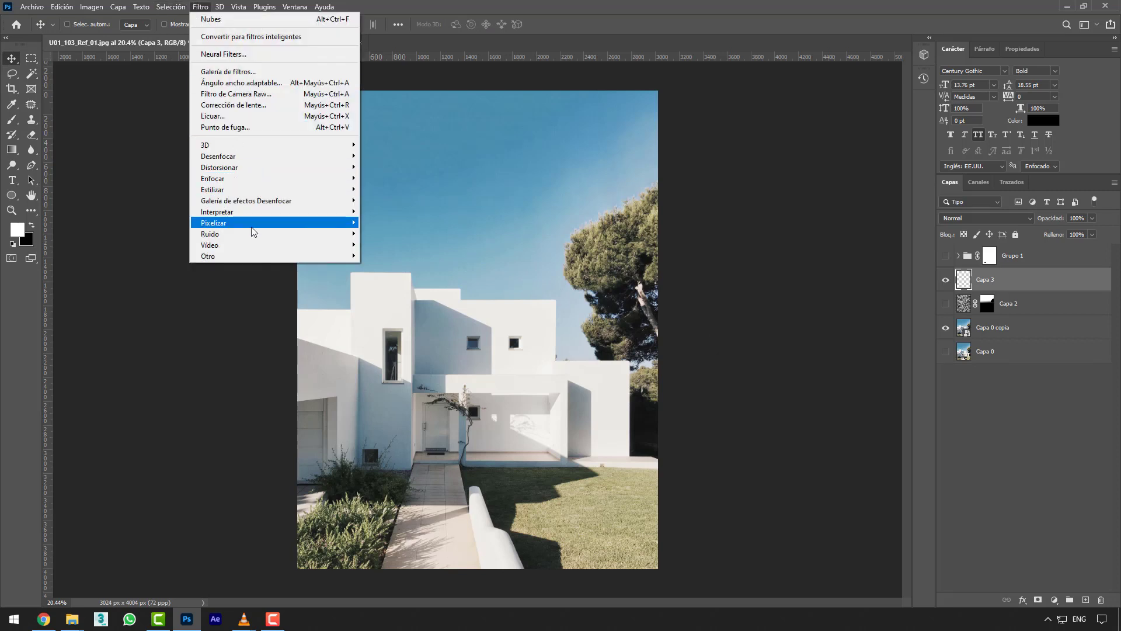
mouse_move(254, 213)
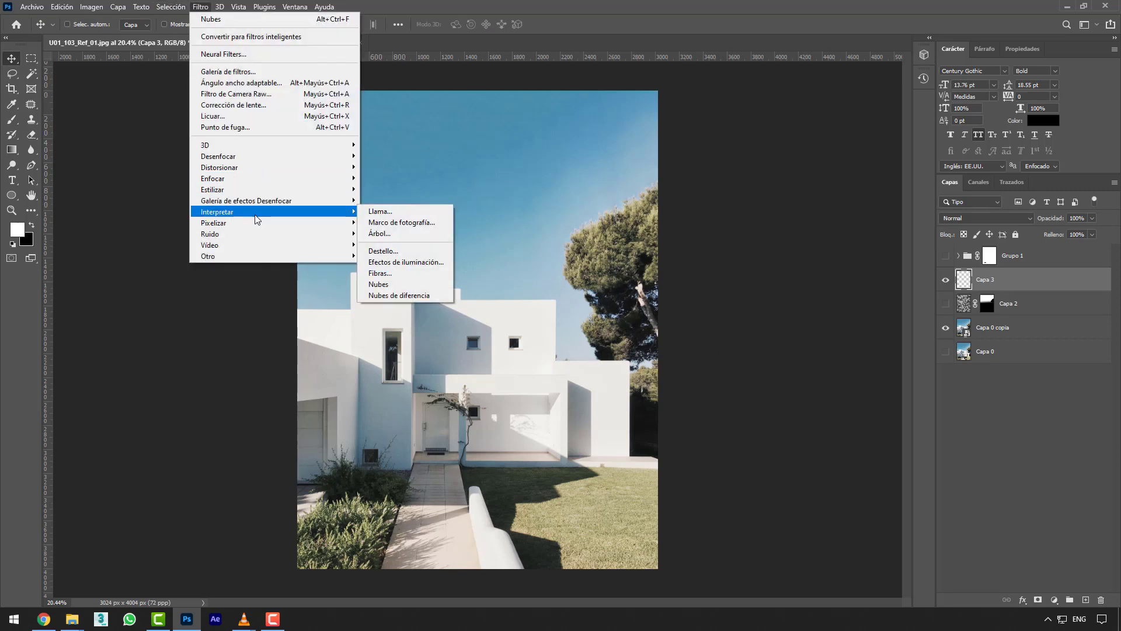
left_click(380, 296)
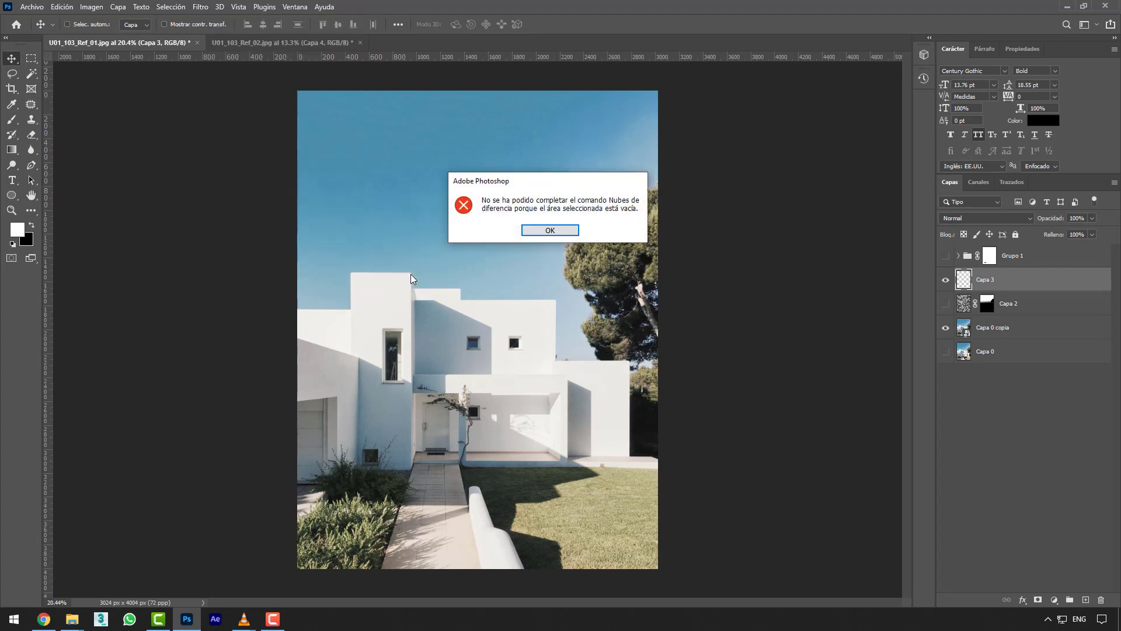
left_click(540, 231)
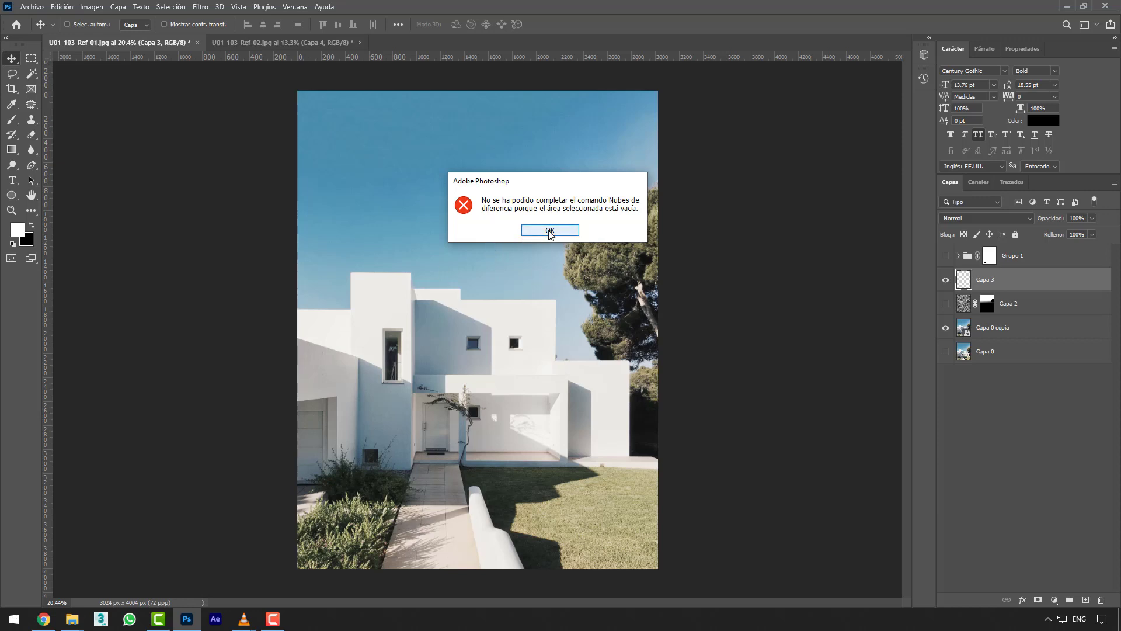
Hide Capa 3, then duplicate the Capa 0 copia photo layer and hide the original, leaving only the duplicate shown.
left_click(946, 281)
left_click(965, 328)
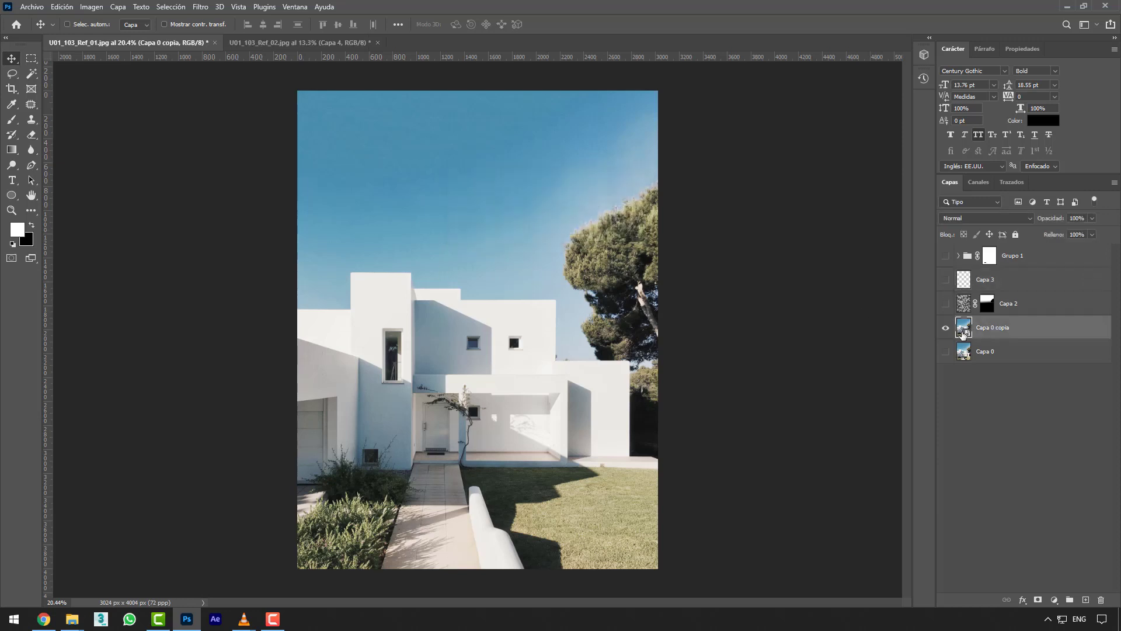
key("ctrl+j")
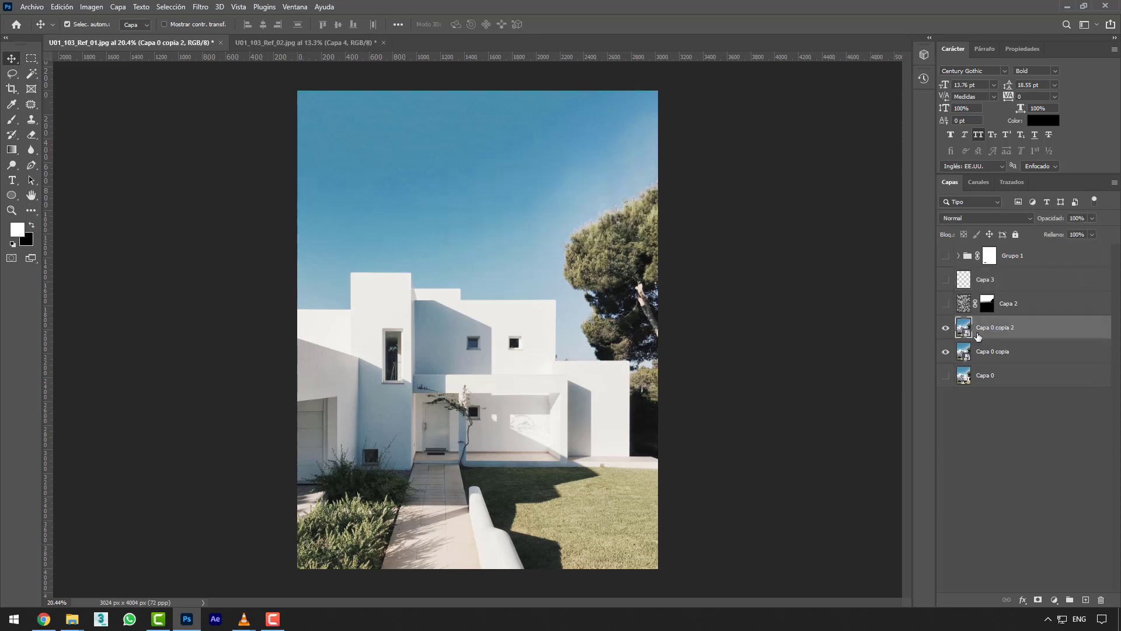
left_click(947, 351)
Apply the Nubes de diferencia filter to the duplicated photo layer Capa 0 copia 2 and hide that layer.
left_click(193, 11)
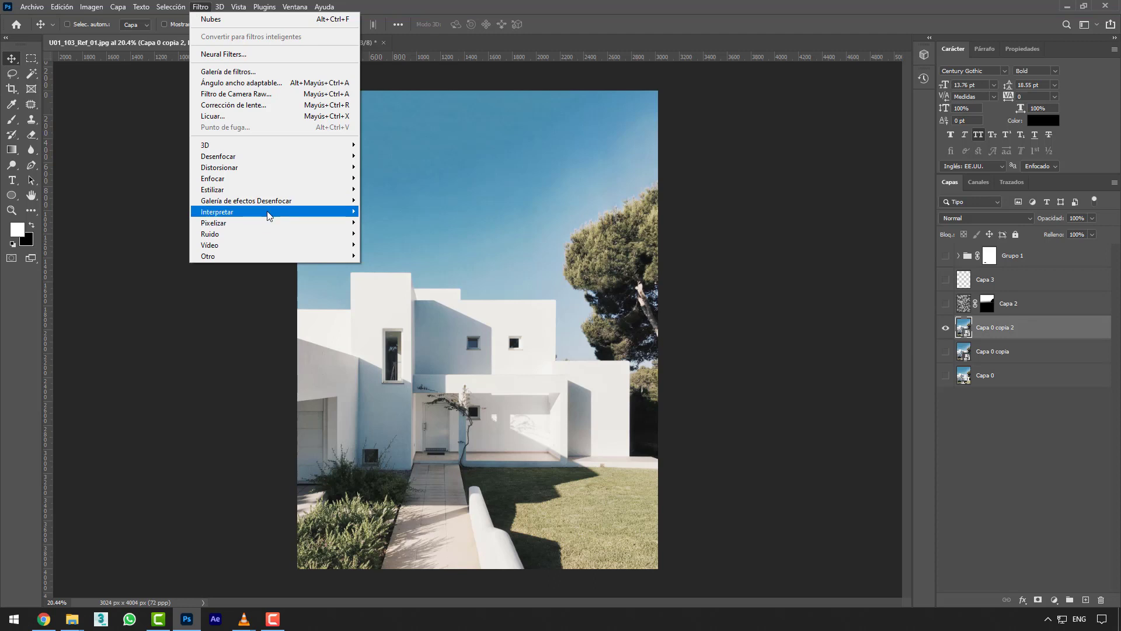
mouse_move(269, 216)
left_click(412, 297)
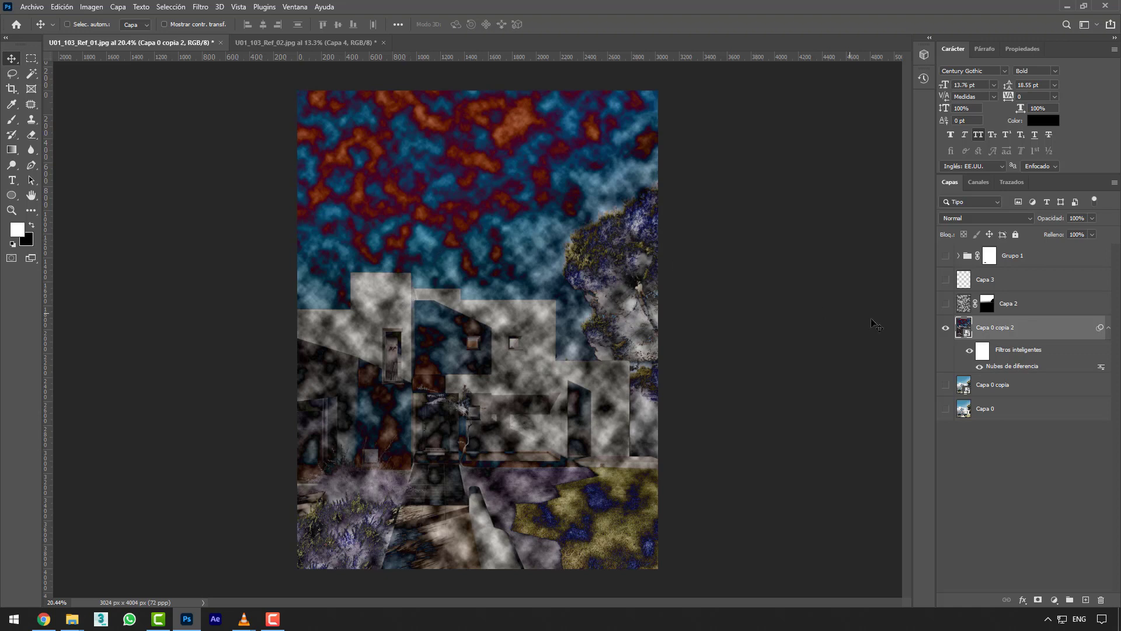
left_click(944, 328)
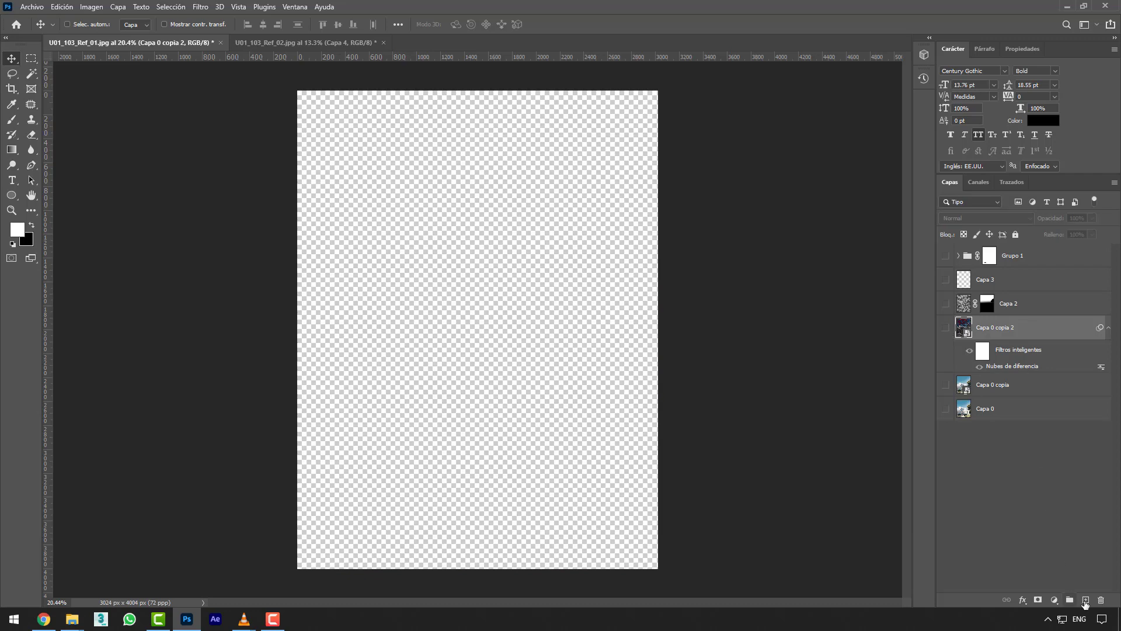
Add two new layers above Capa 0 copia 2, filling the upper one black and hiding it, and filling the lower one white.
left_click(1085, 601)
left_click(1086, 601)
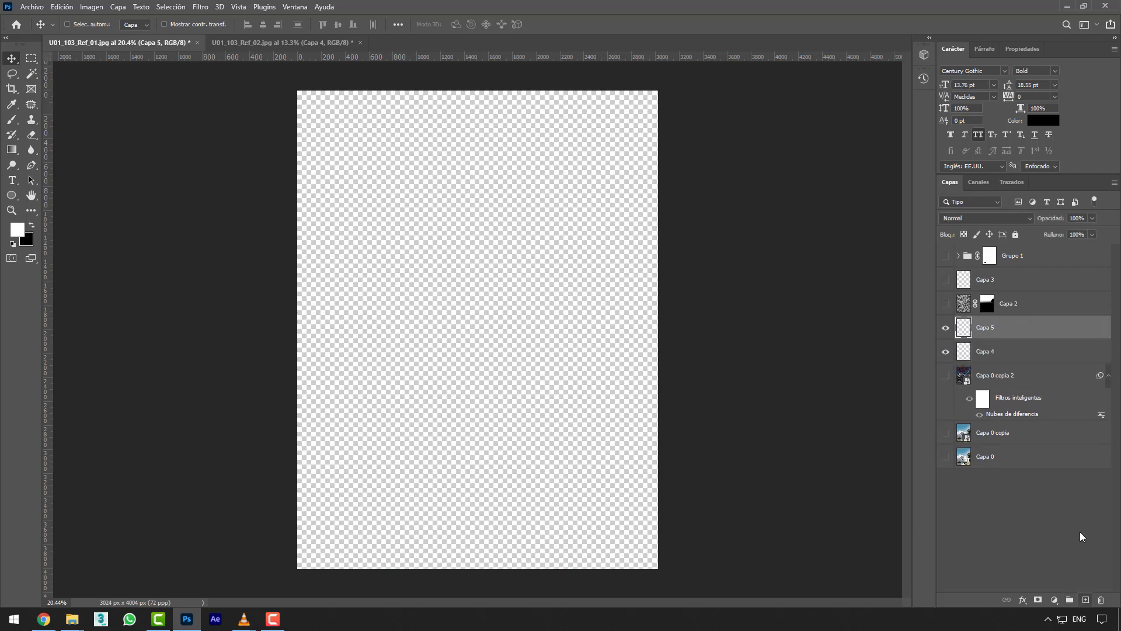
key("ctrl+BackSpace")
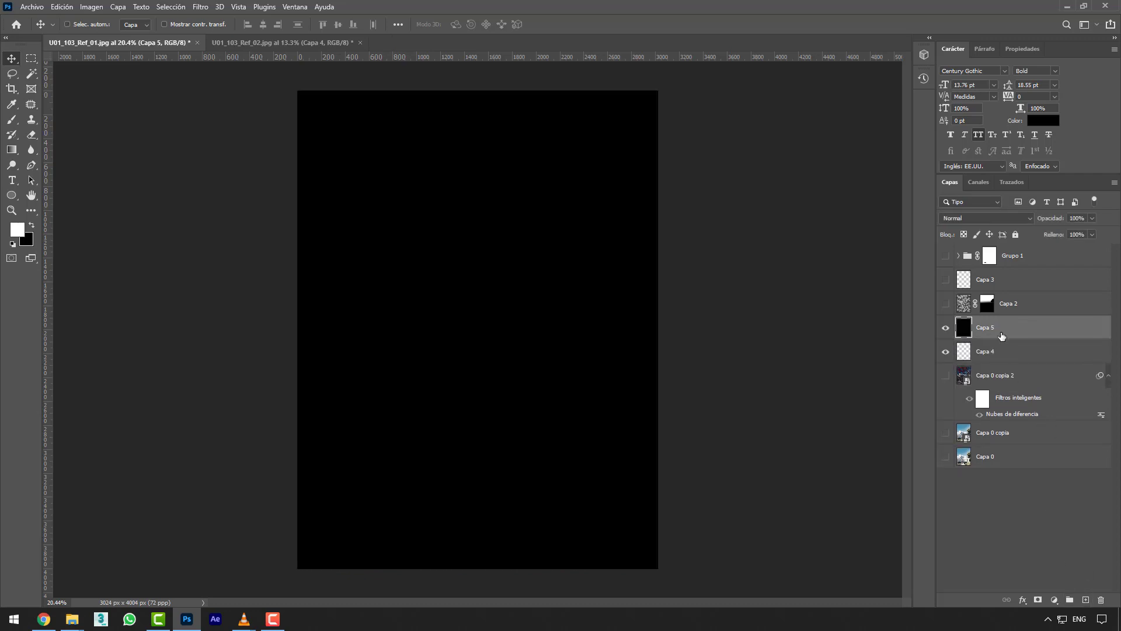
left_click(946, 327)
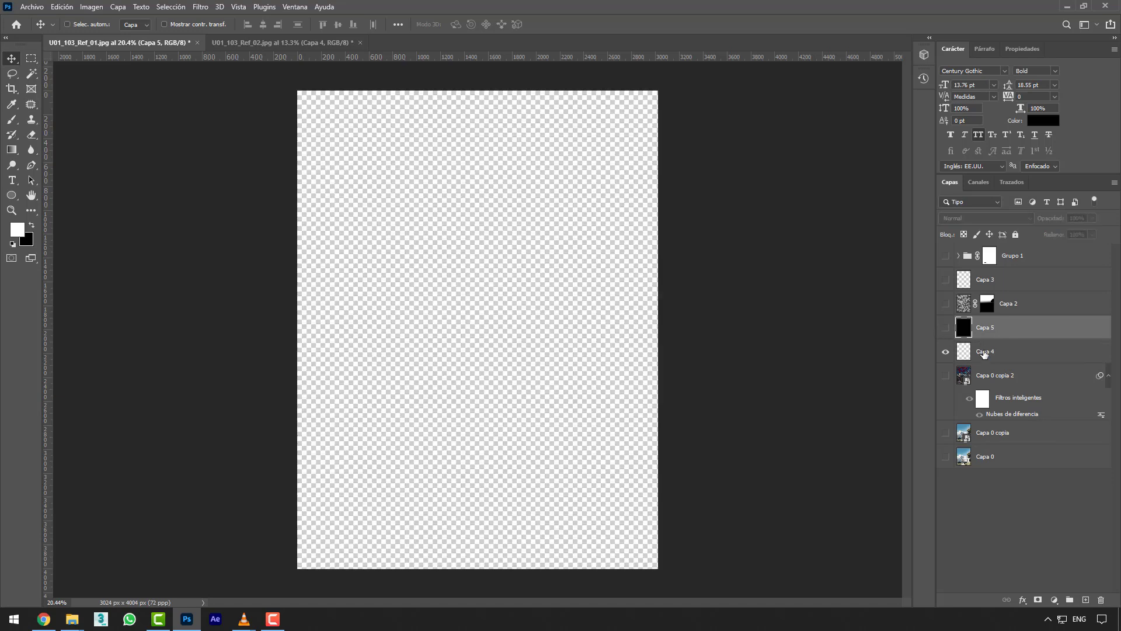
left_click(984, 352)
key("alt+BackSpace")
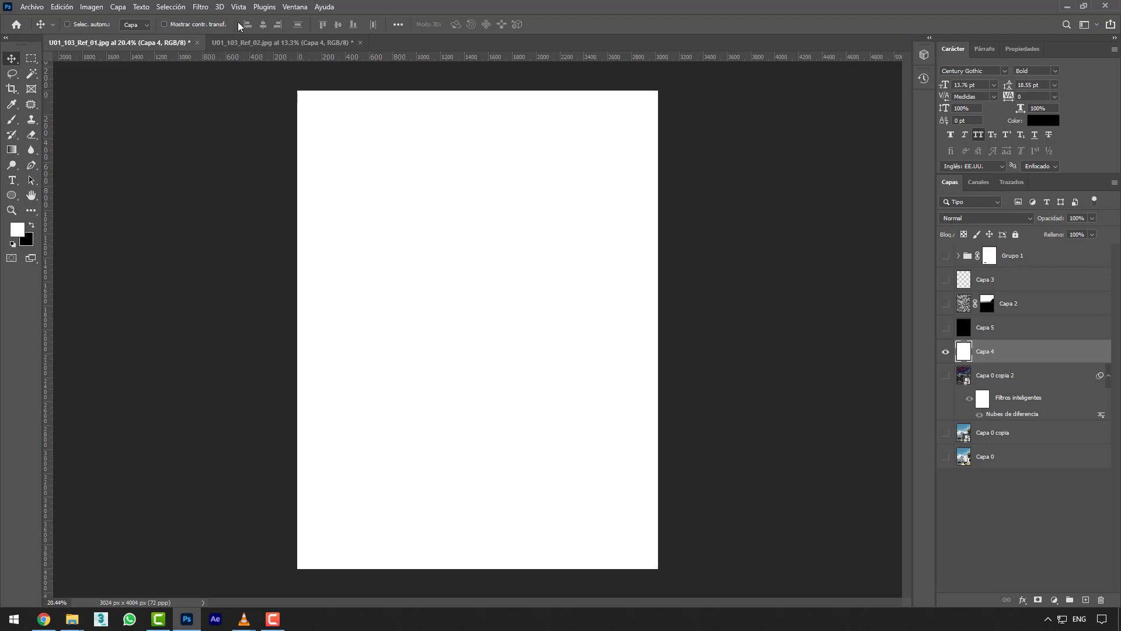
Apply the Nubes filter to the white Capa 4 layer.
left_click(201, 7)
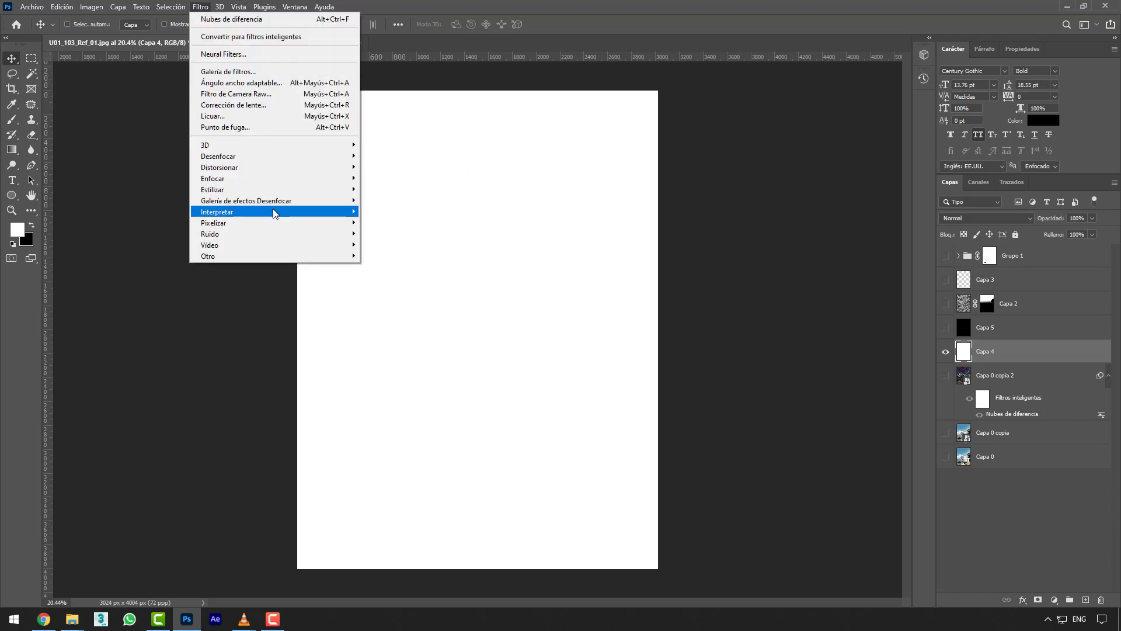
mouse_move(327, 211)
left_click(428, 285)
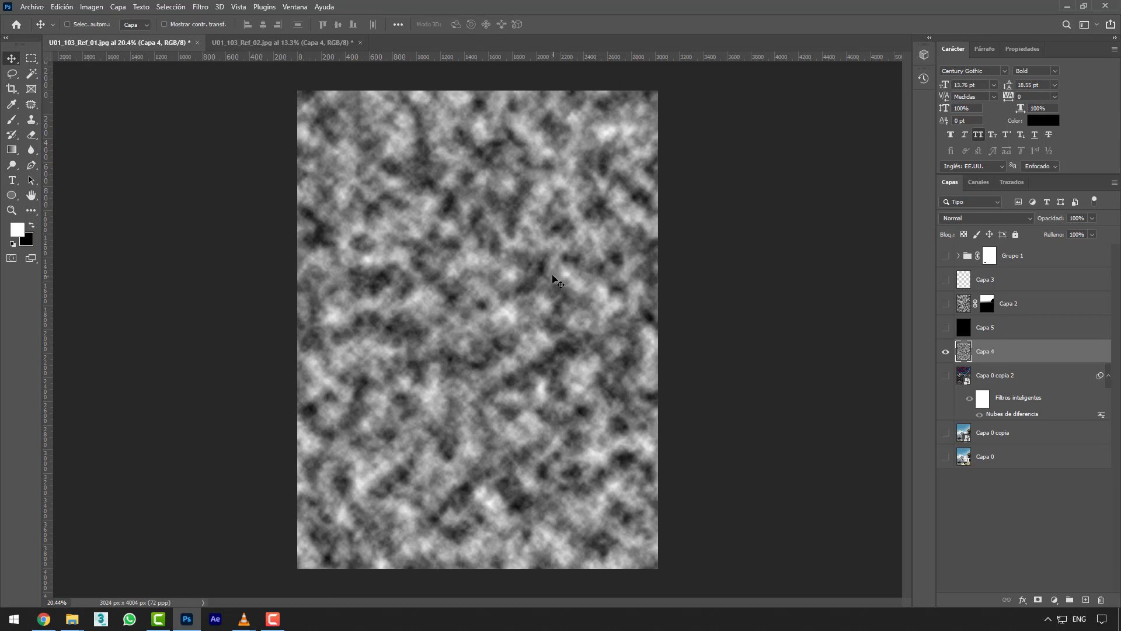
scroll(569, 283, "up", 3)
scroll(608, 266, "down", 3)
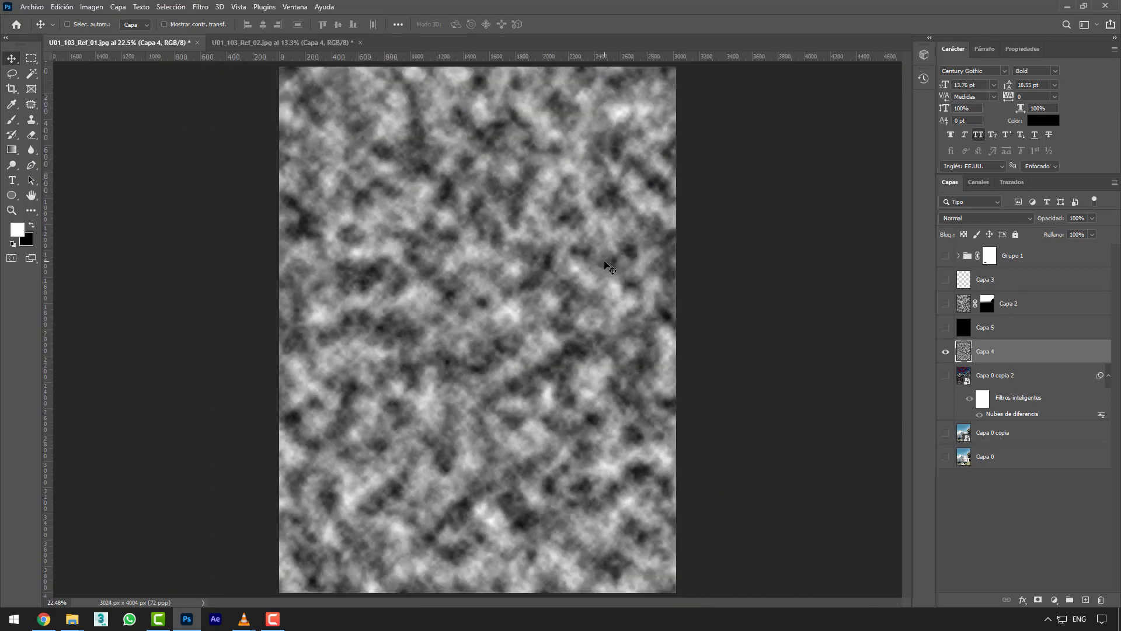
Hide Capa 4, show the black Capa 5 layer and apply the Nubes de diferencia filter to it.
left_click(946, 351)
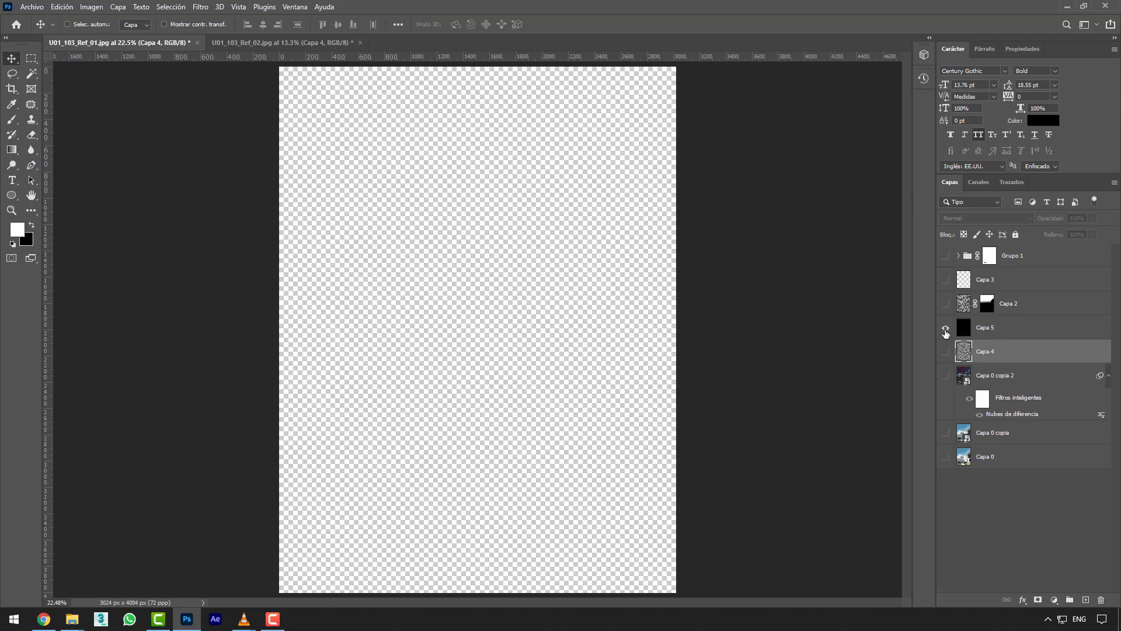
left_click(946, 328)
left_click(973, 333)
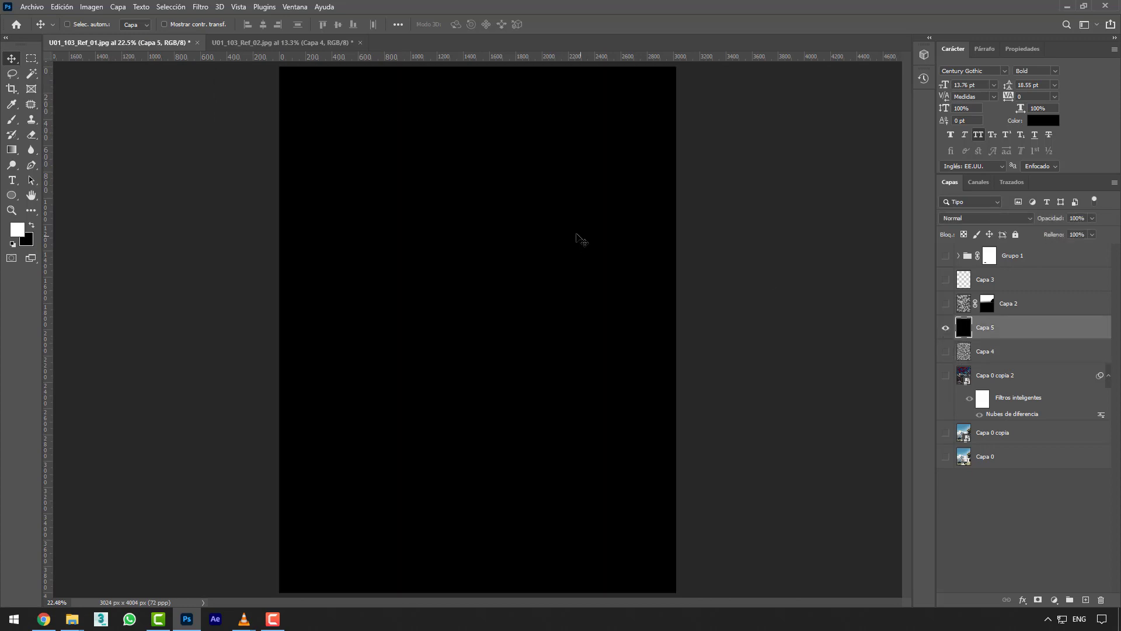
left_click(200, 7)
mouse_move(257, 221)
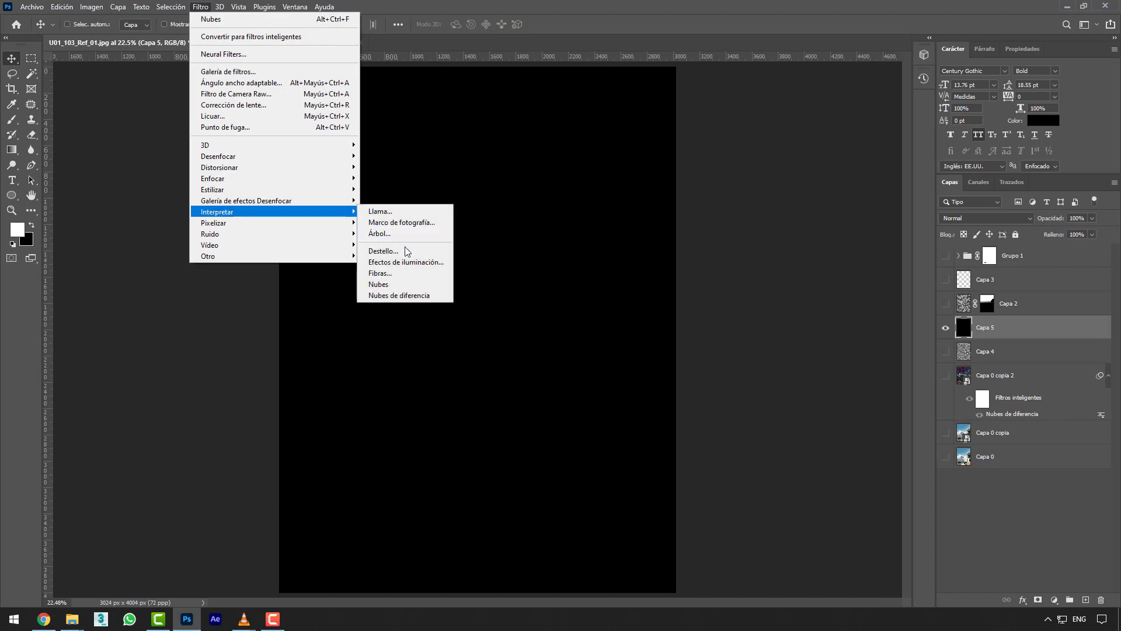
left_click(398, 296)
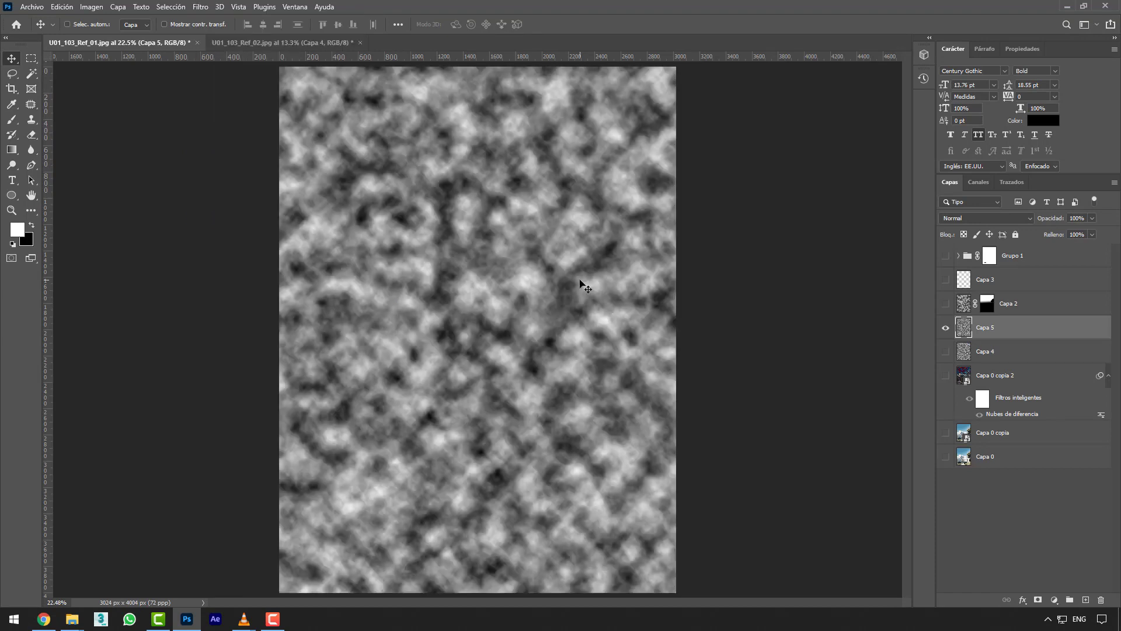
Compare the Nubes texture on Capa 4 with the Nubes de diferencia texture on Capa 5 by toggling layer visibility.
left_click(946, 351)
scroll(603, 314, "up", 2)
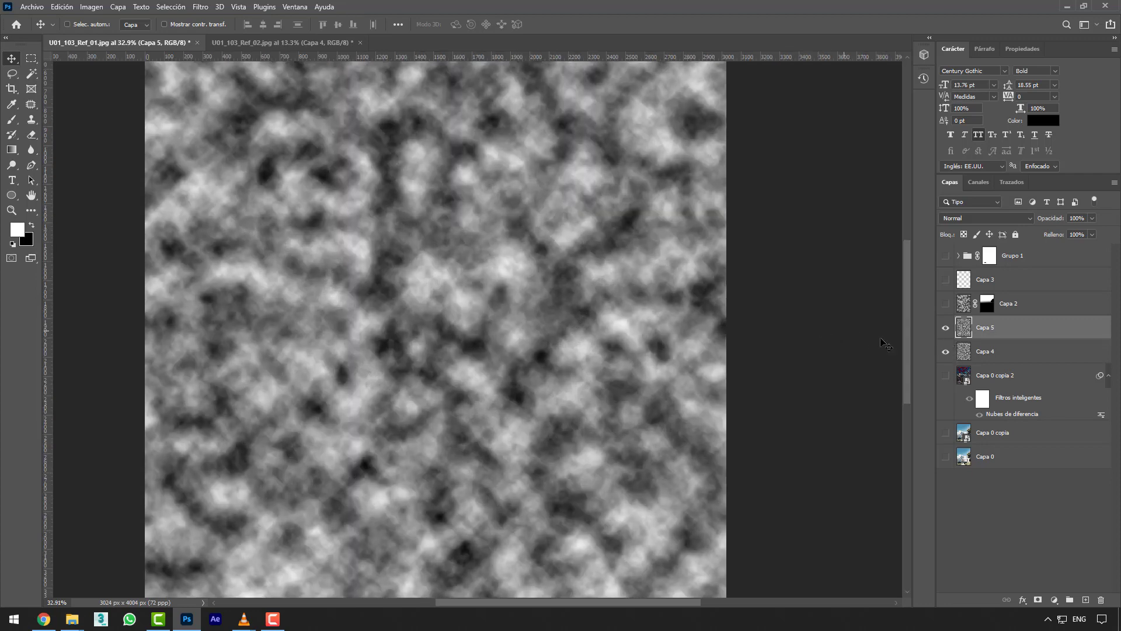
left_click(948, 328)
left_click(948, 329)
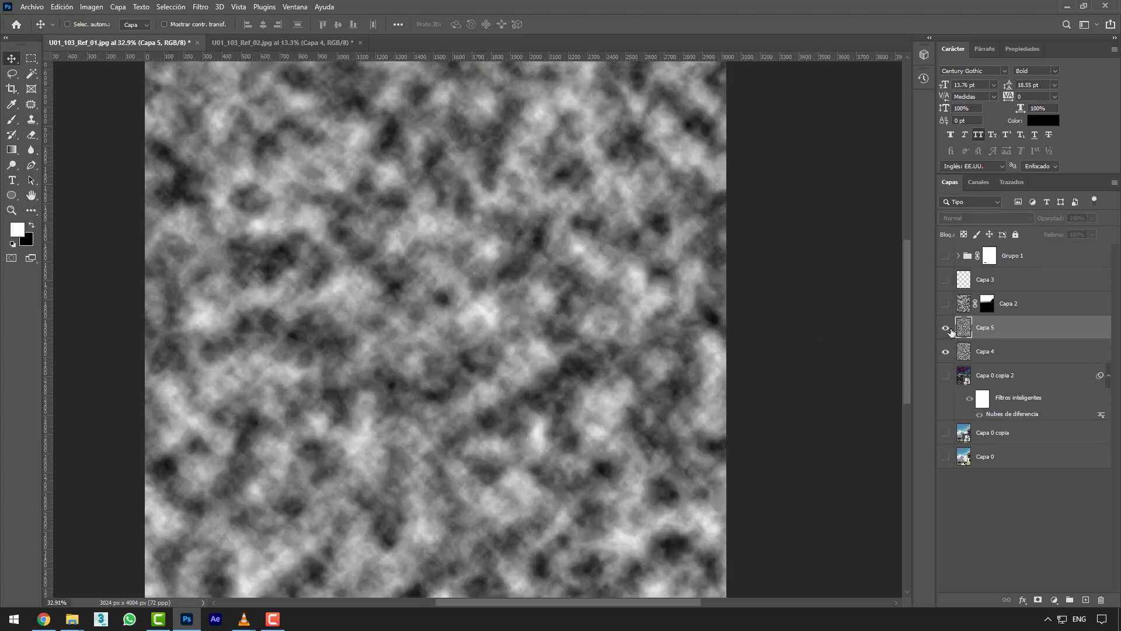
left_click(948, 328)
left_click(947, 328)
left_click(947, 327)
left_click(946, 328)
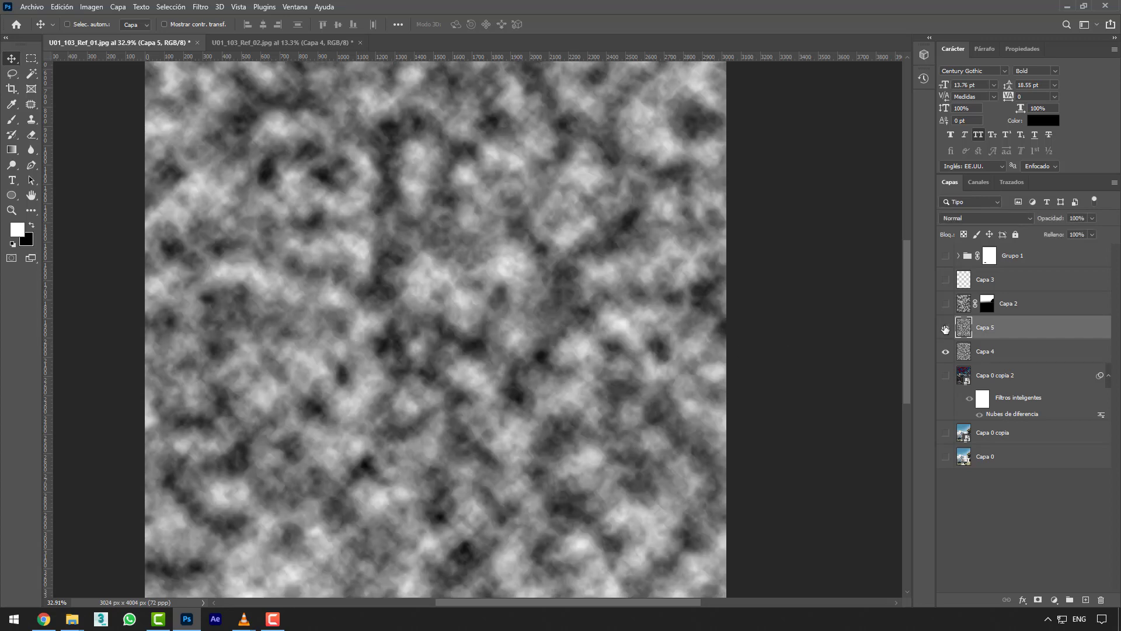
Hide Capa 5, show the Capa 0 copia photo and set the Capa 4 cloud layer's blend mode to Trama.
left_click(945, 329)
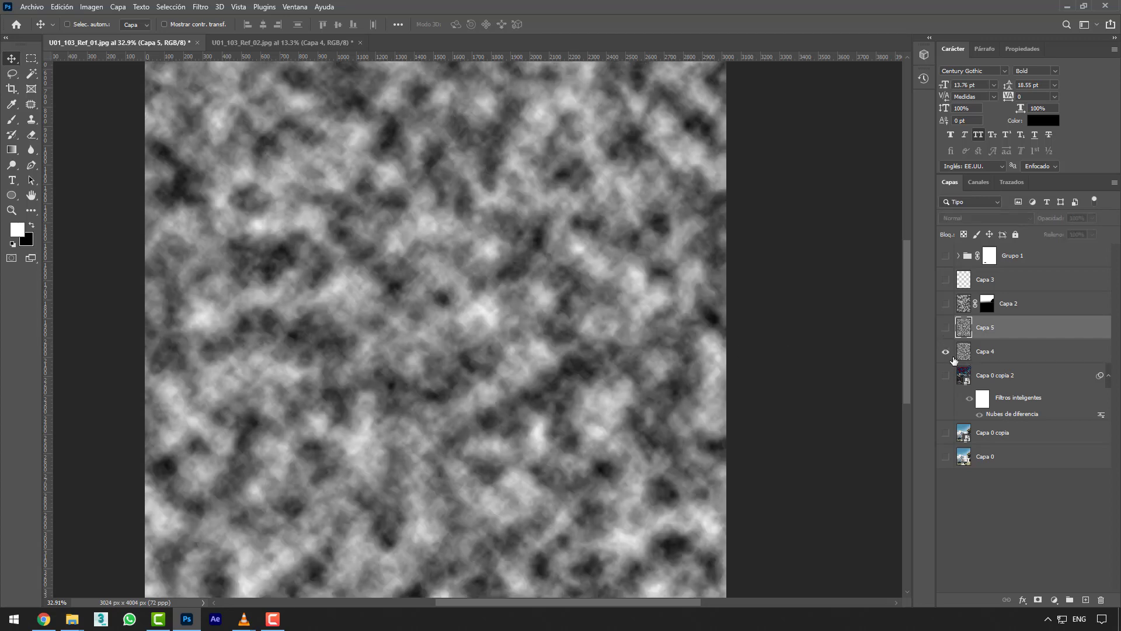
left_click(946, 433)
left_click(992, 351)
left_click(999, 219)
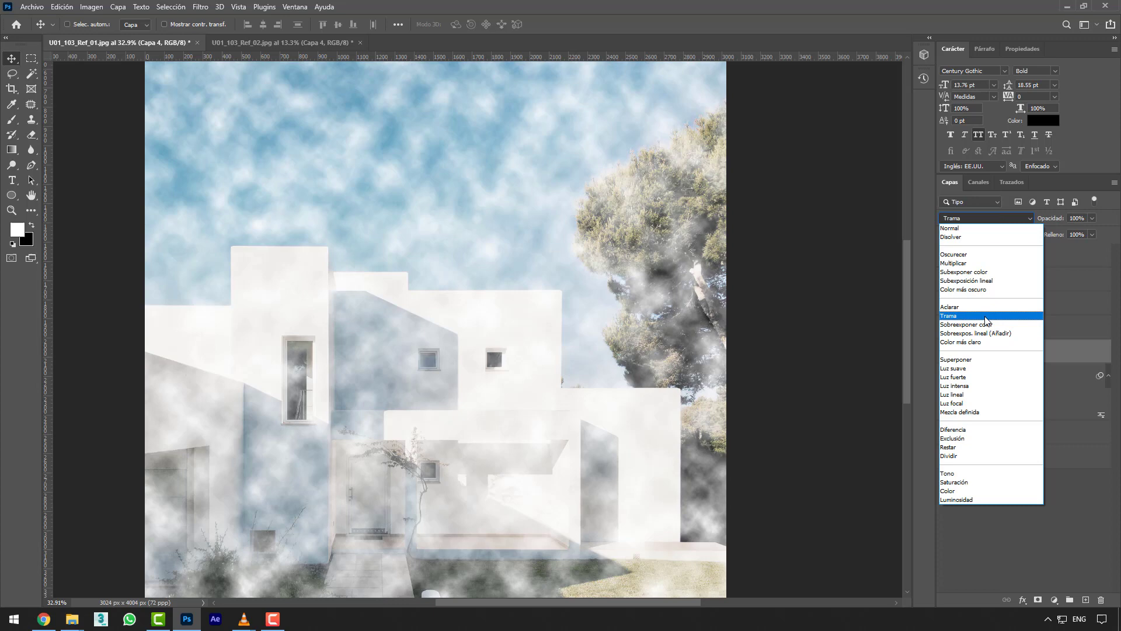
left_click(958, 316)
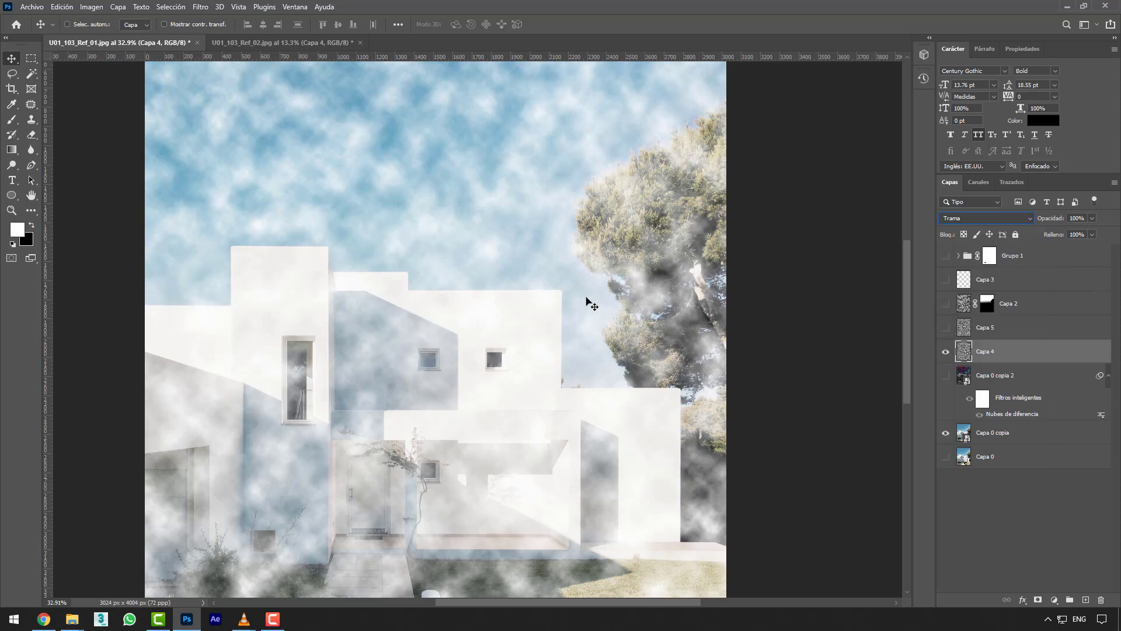
scroll(488, 284, "down", 3)
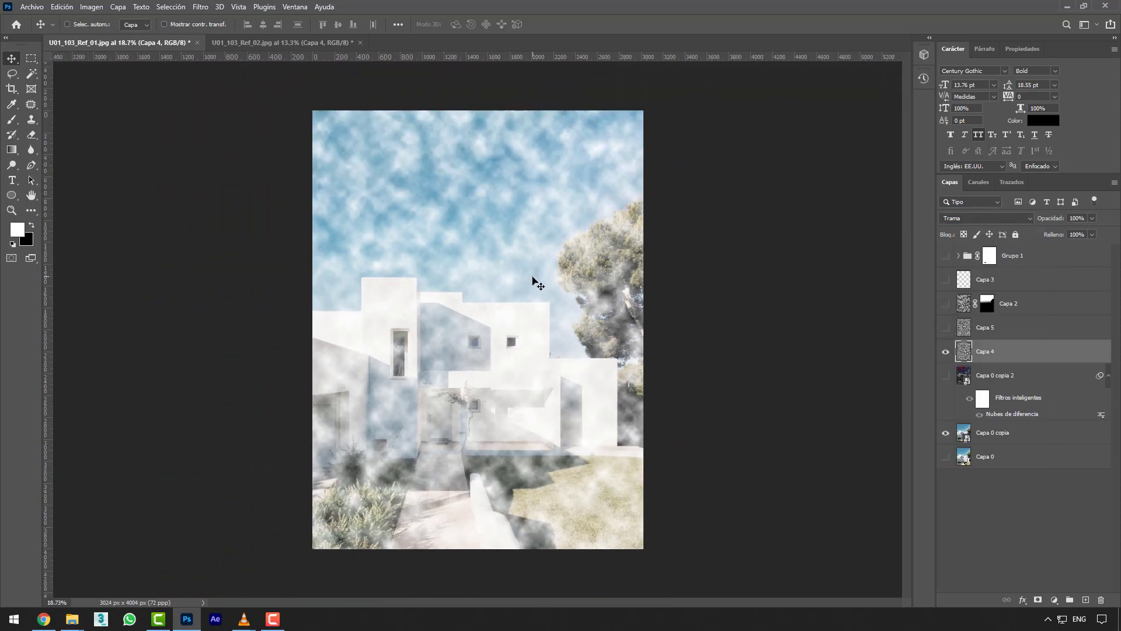
Open the list of Interpretar filters with Capa 4 selected.
left_click(201, 6)
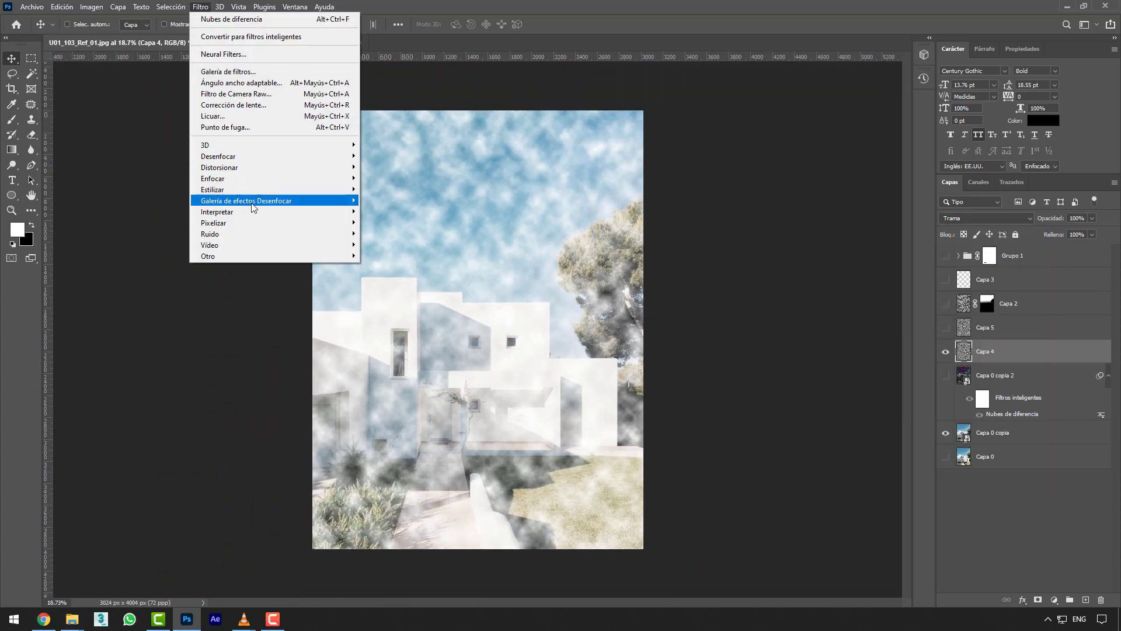
mouse_move(258, 218)
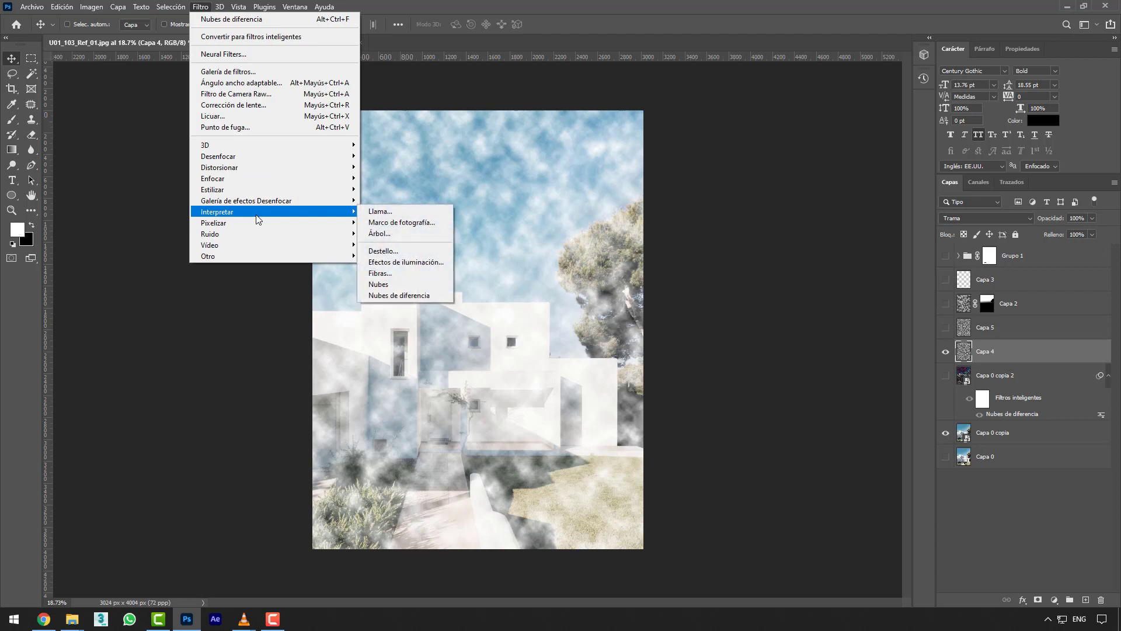